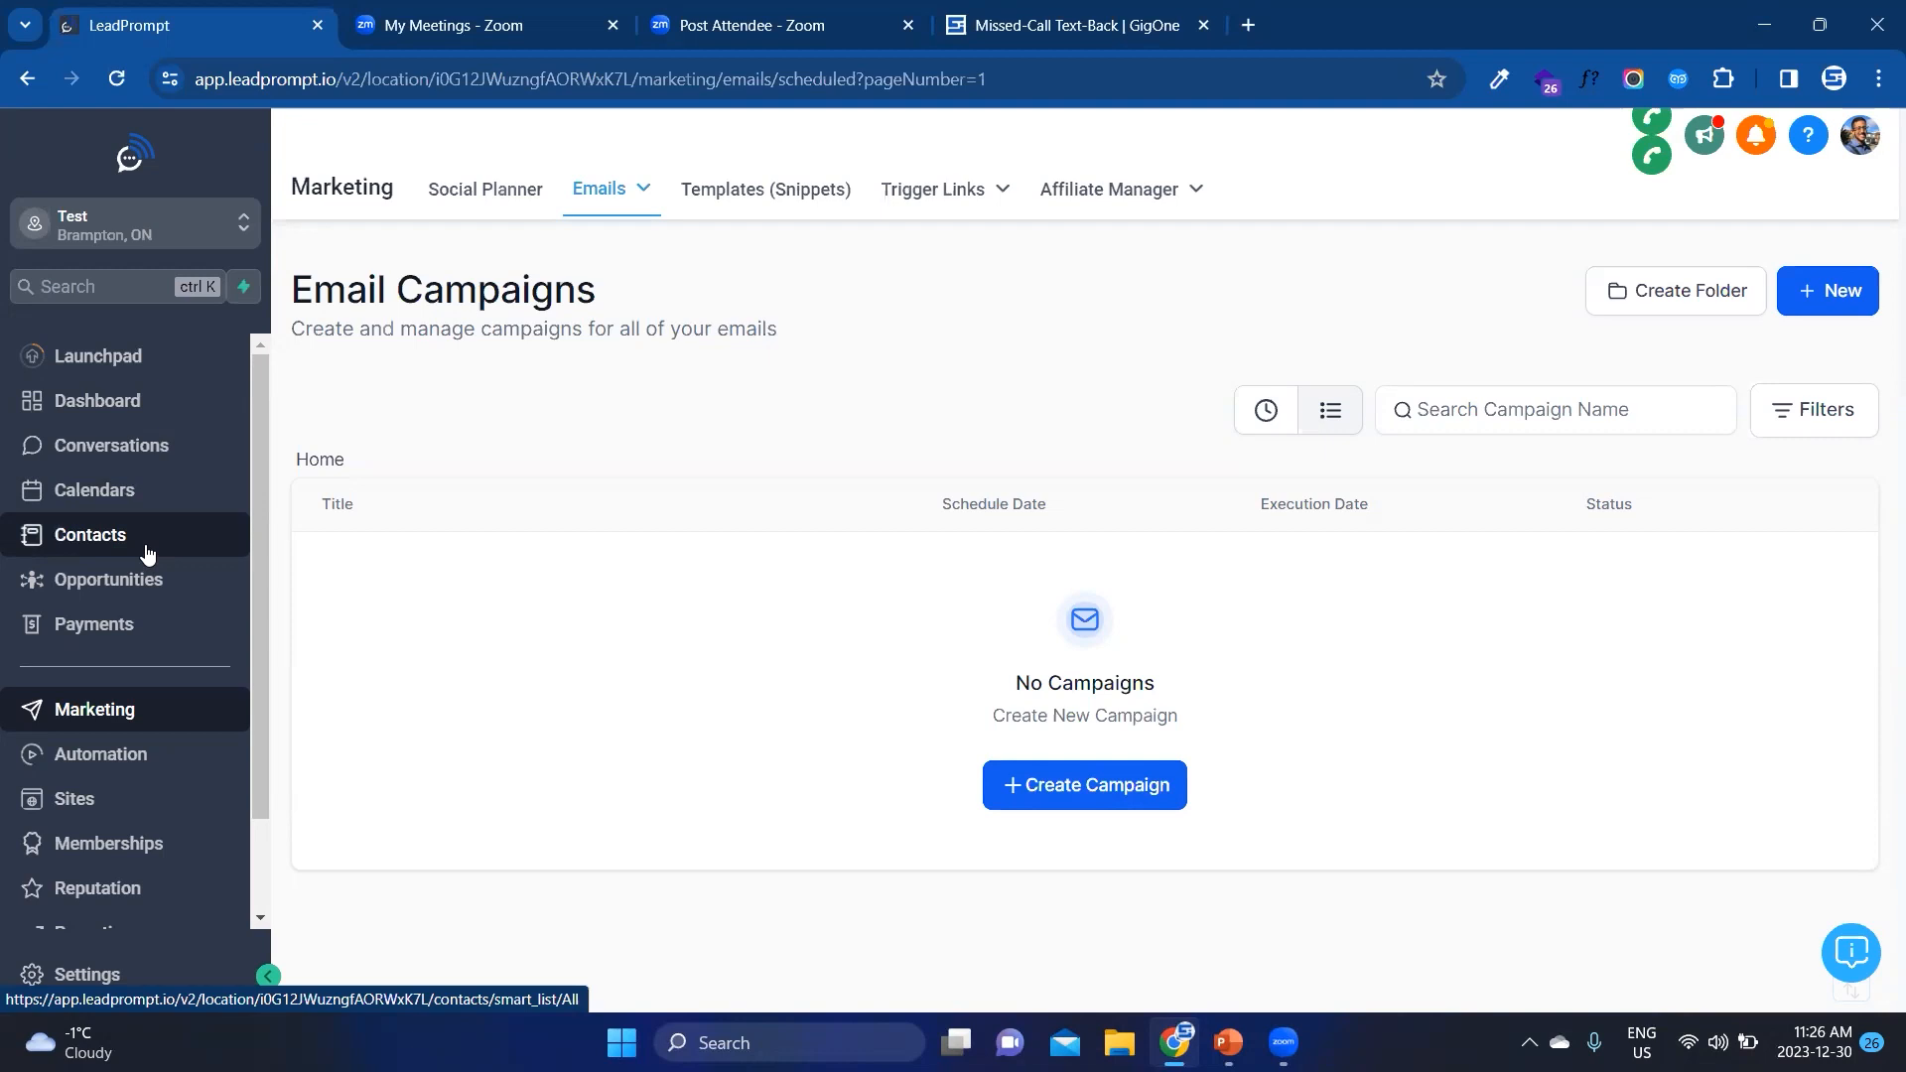
Step: Open the only contact in the contacts list and review its contact fields and additional project information
click(80, 554)
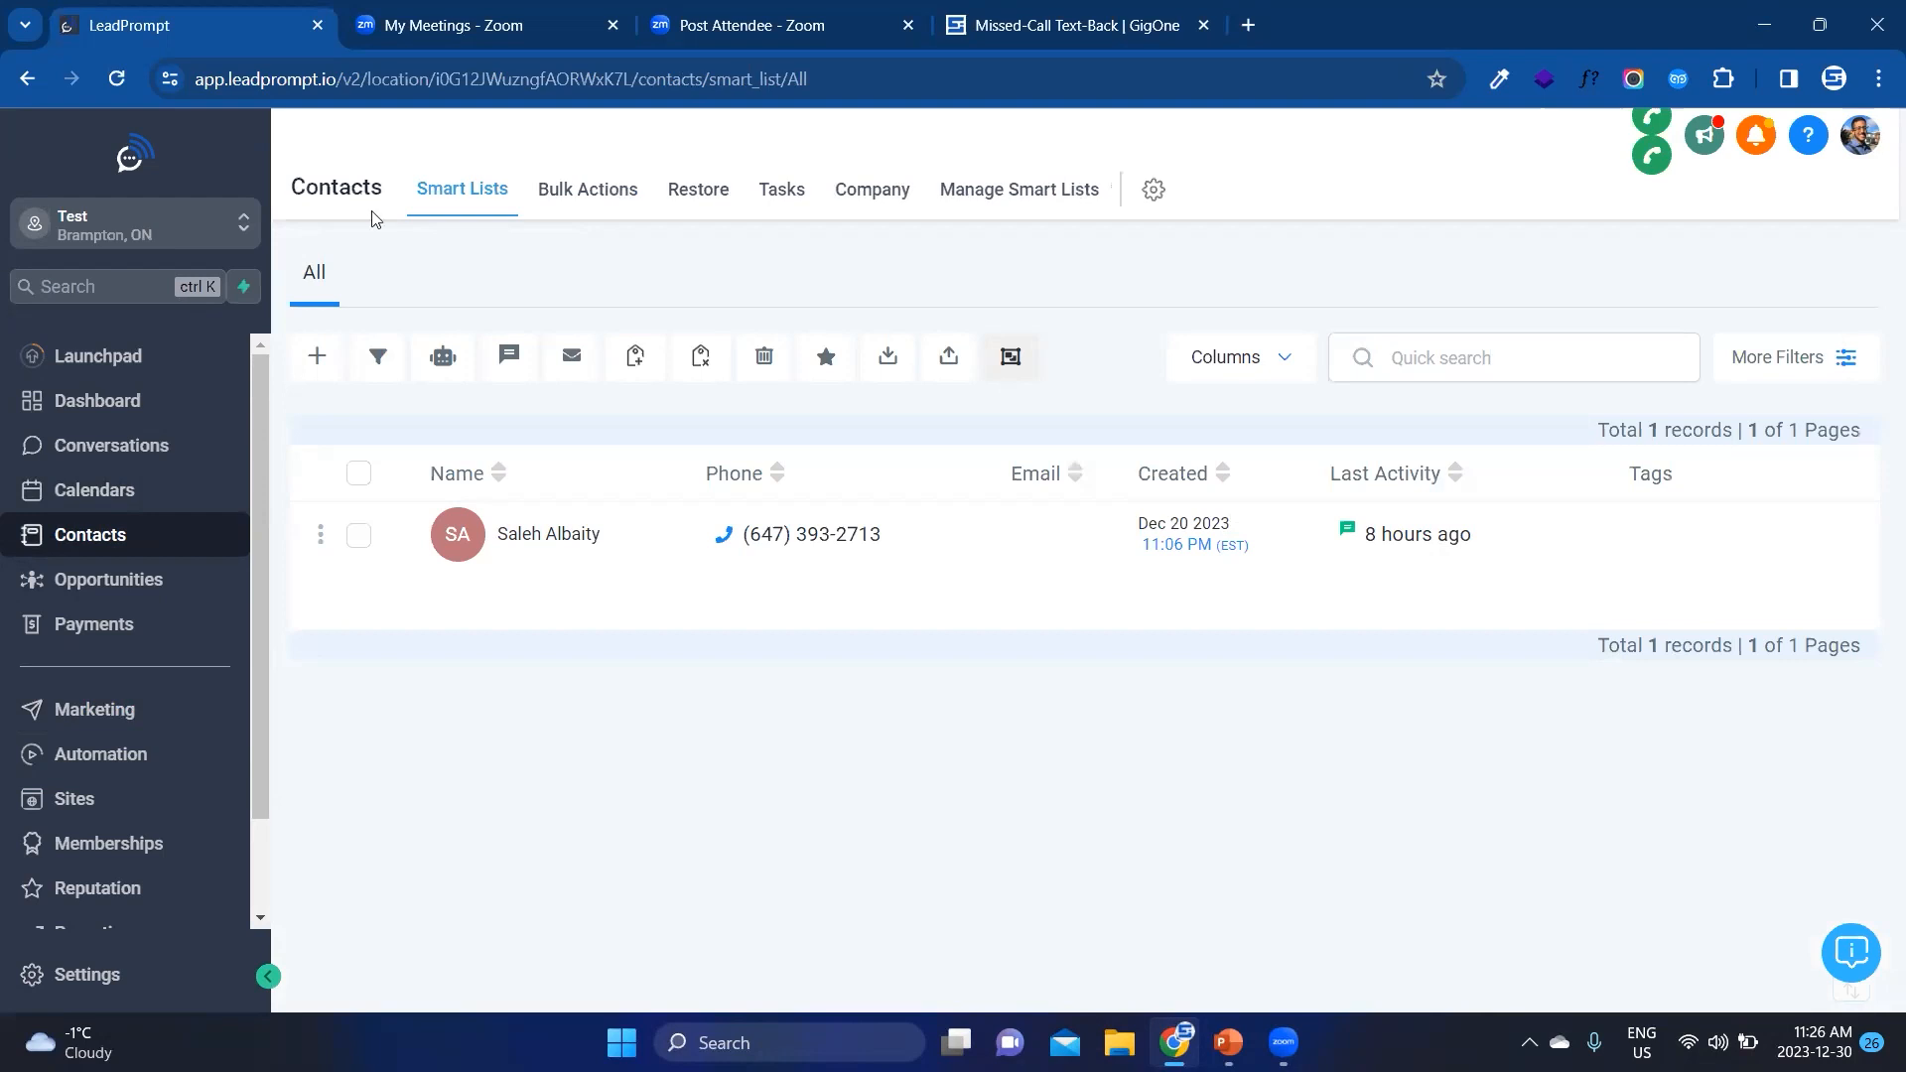
click(537, 541)
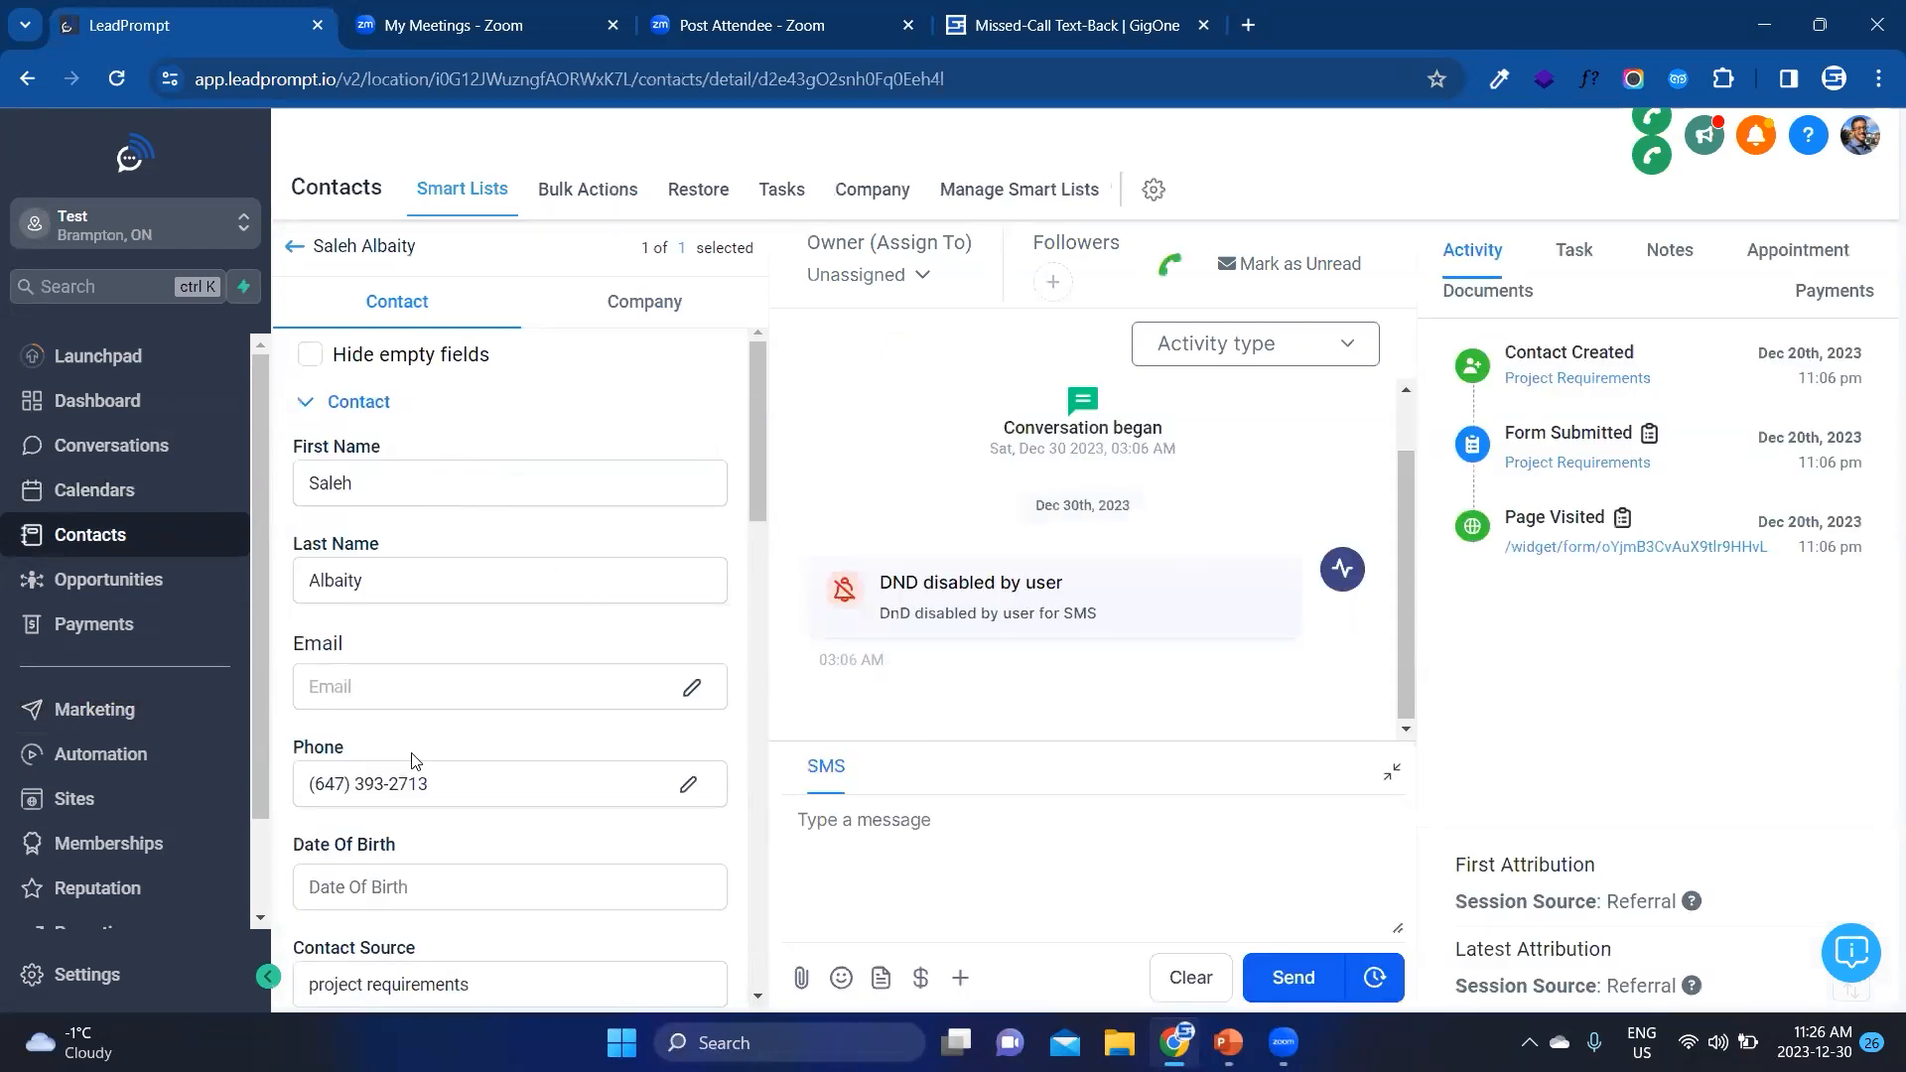
scroll(409, 740, down, 15)
scroll(409, 740, down, 3)
scroll(417, 745, up, 8)
scroll(427, 754, up, 10)
scroll(385, 710, down, 3)
scroll(354, 611, down, 3)
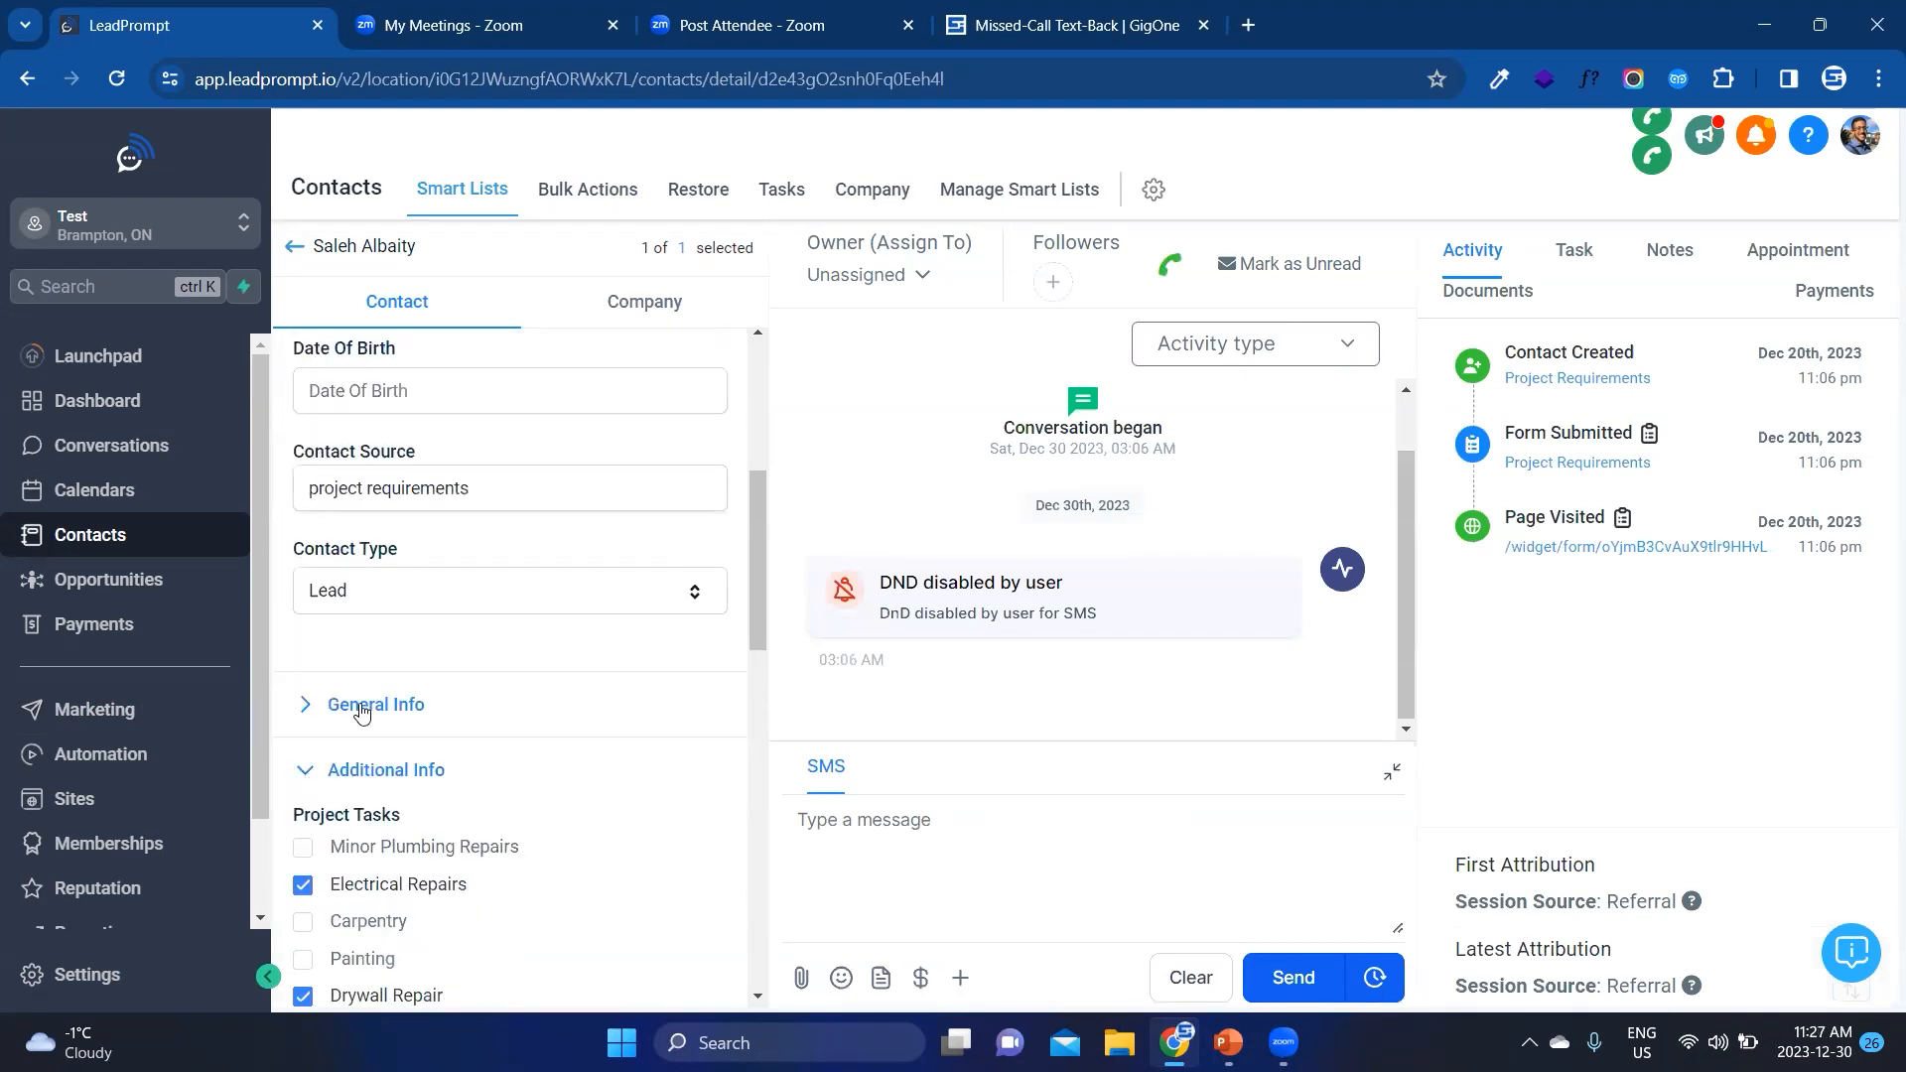
scroll(427, 700, up, 5)
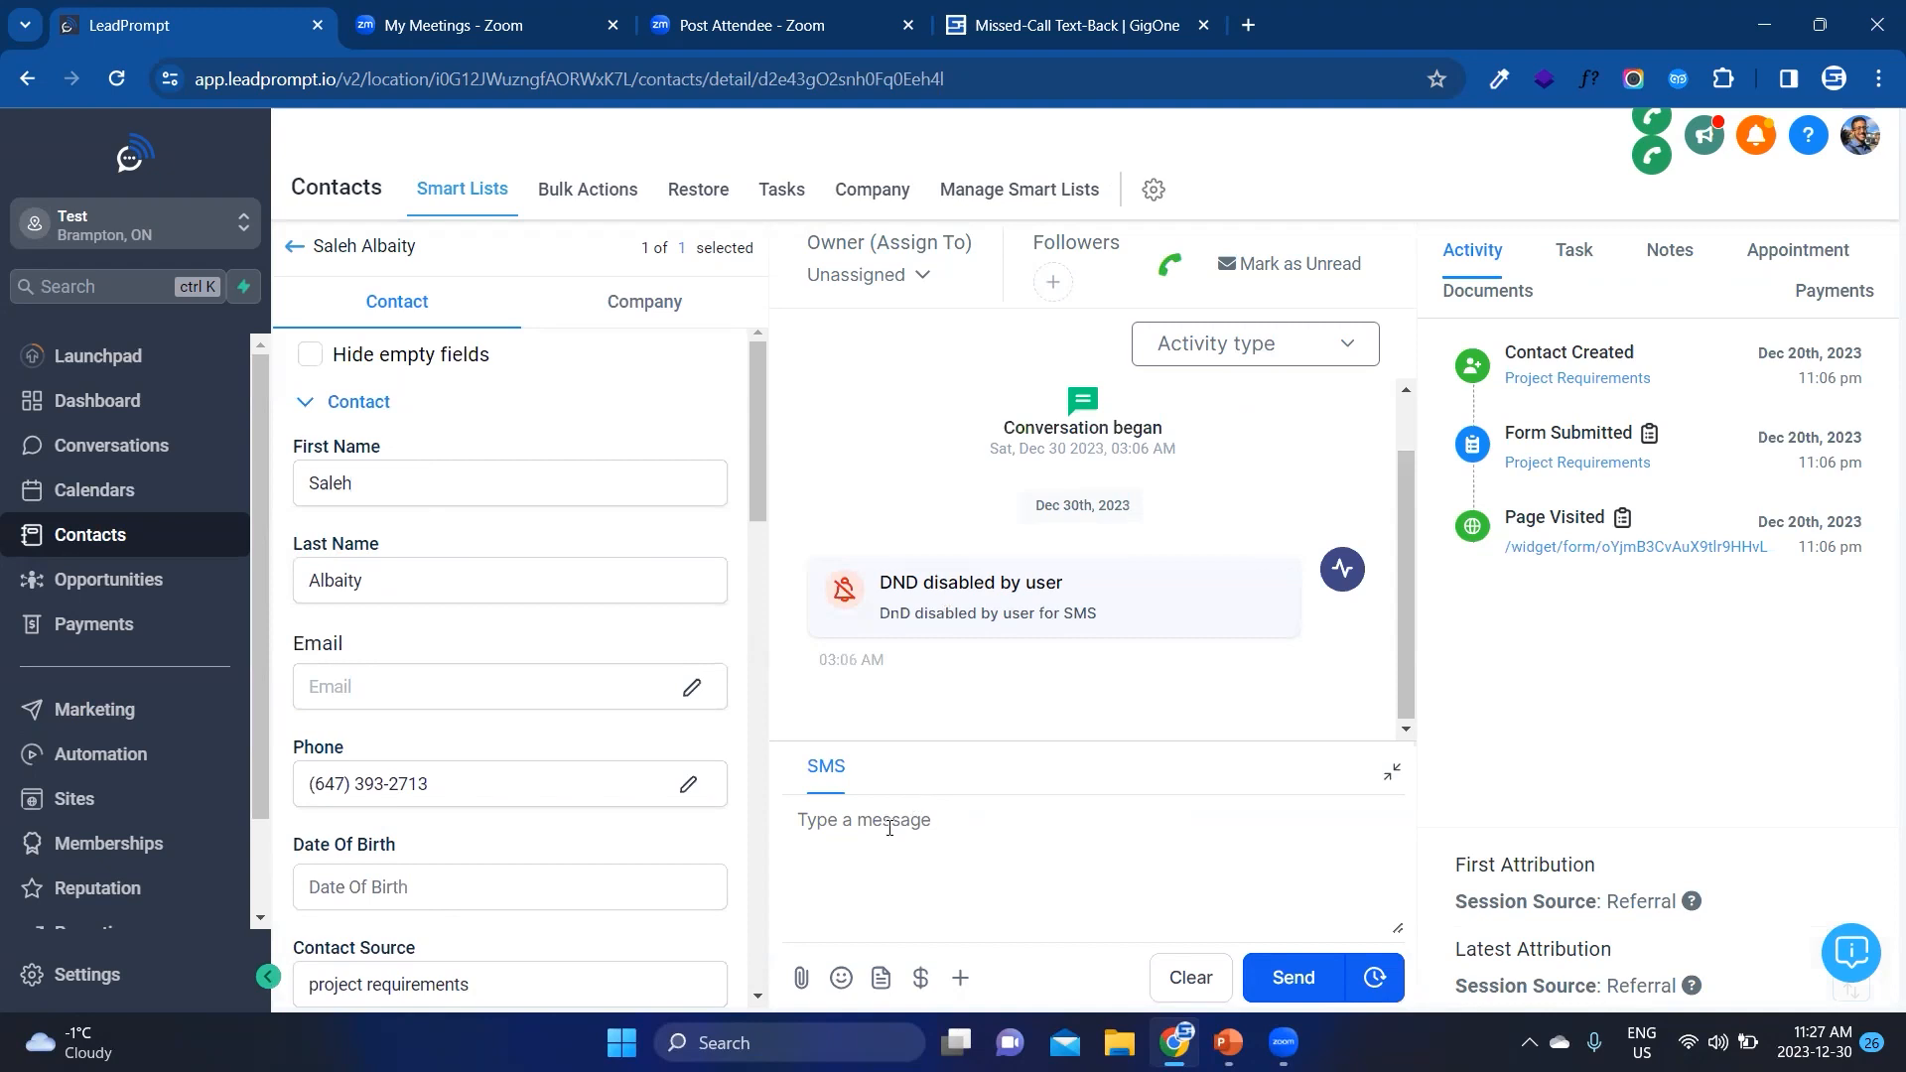
Step: Start a new opportunities pipeline and name it "Missed-Call Text-Back"
click(149, 586)
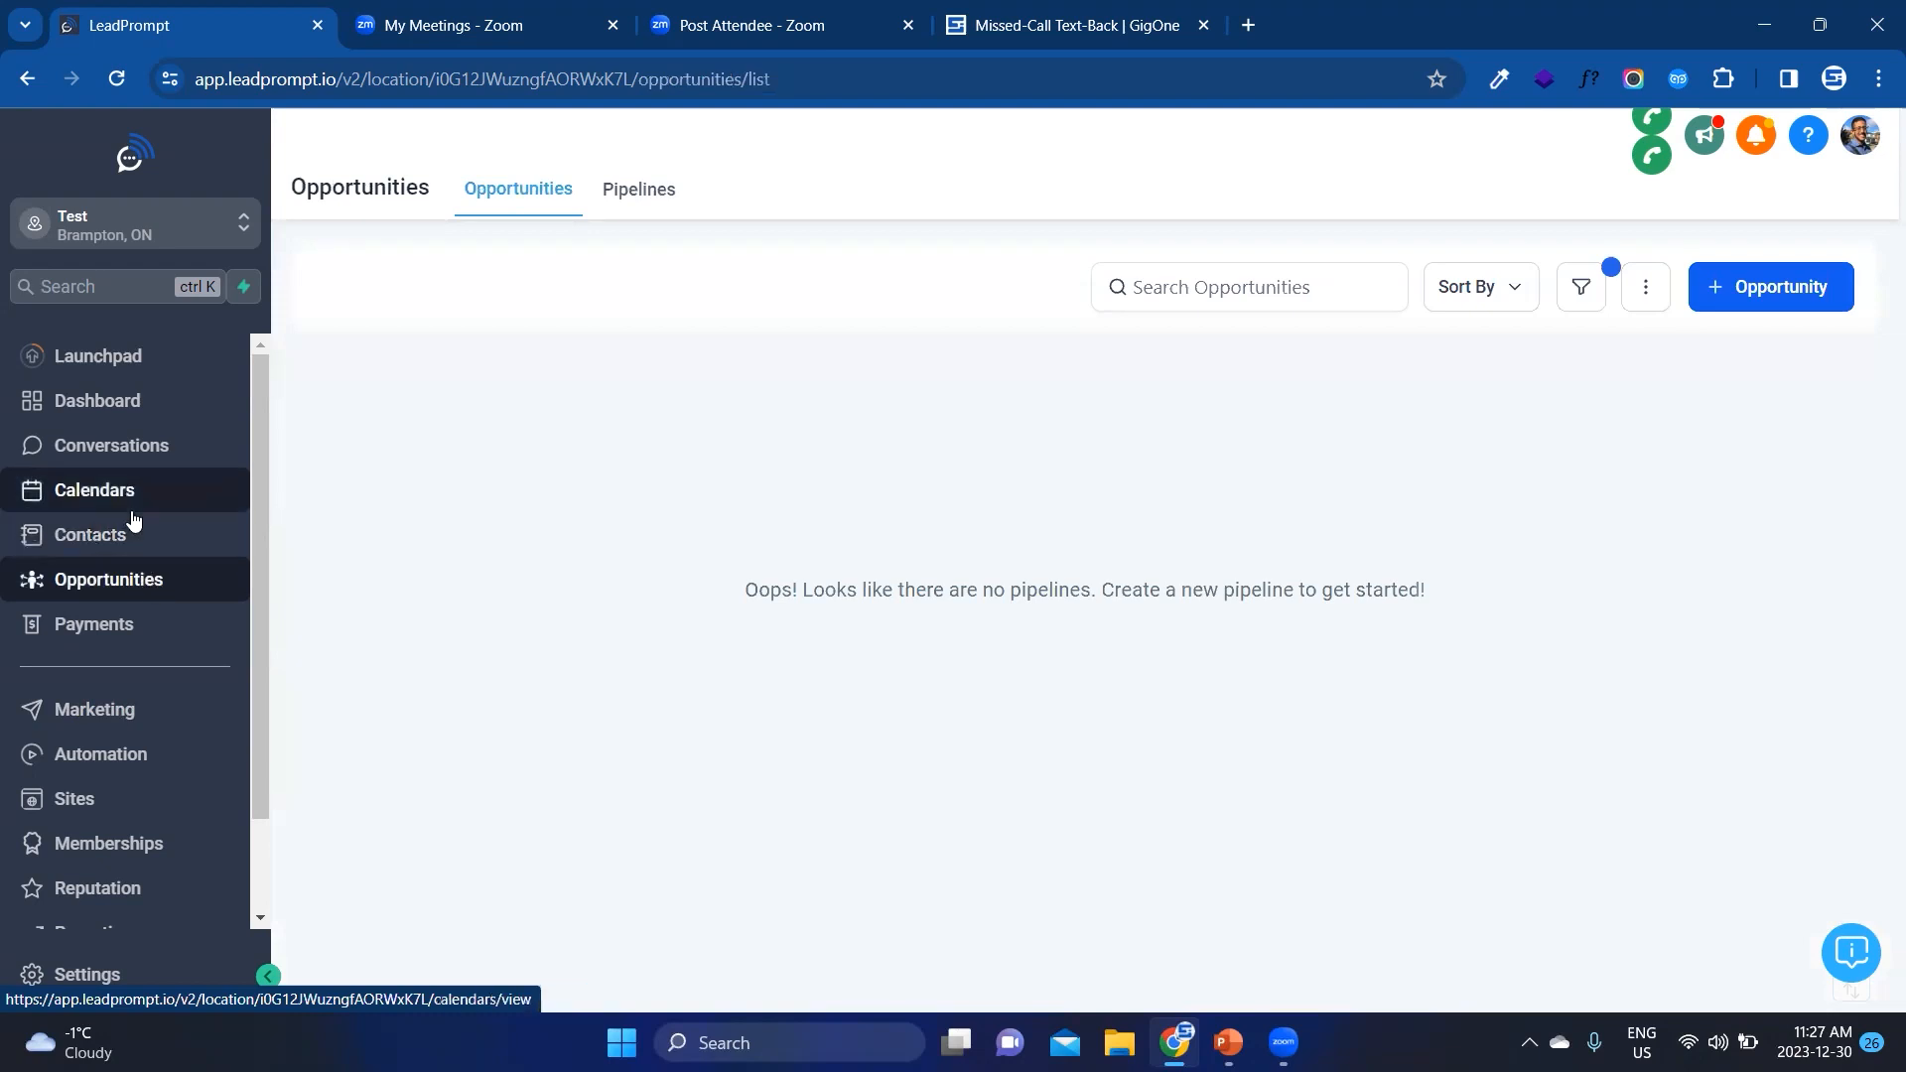
click(612, 200)
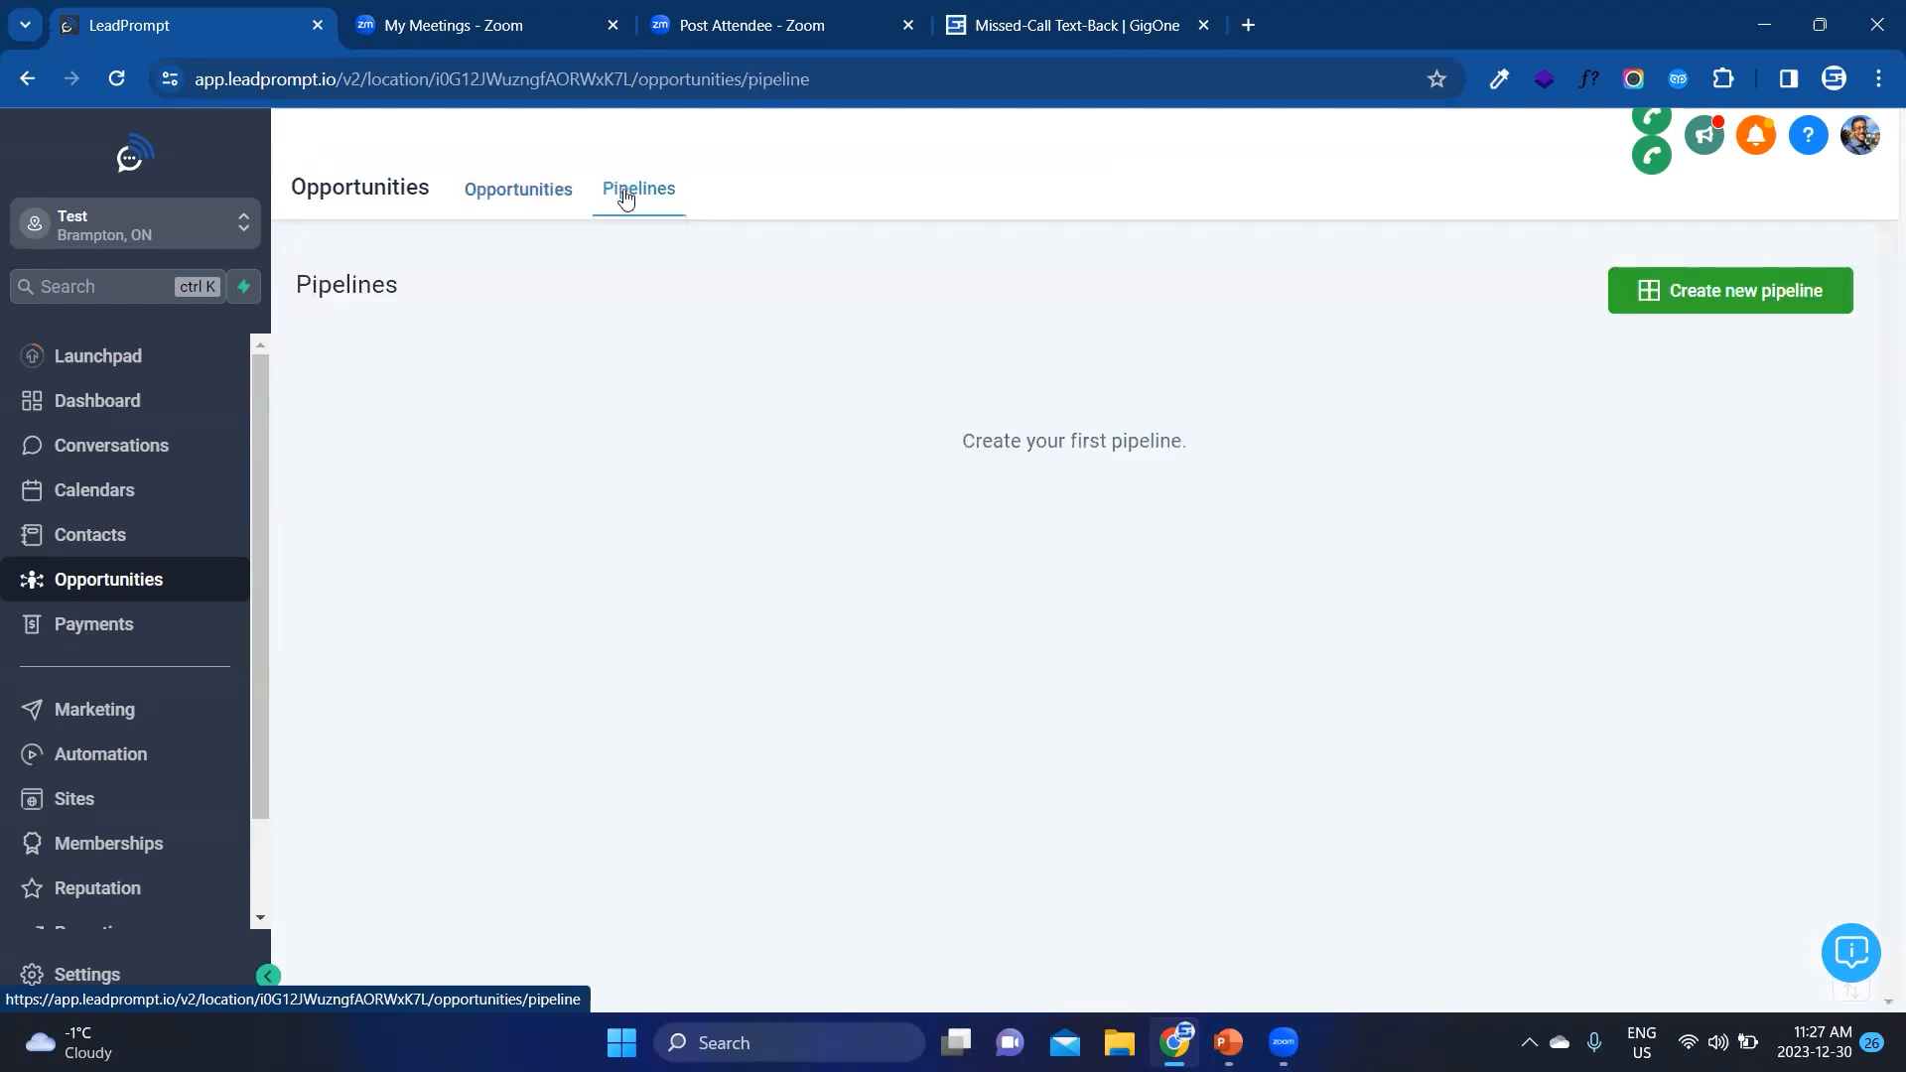
click(548, 201)
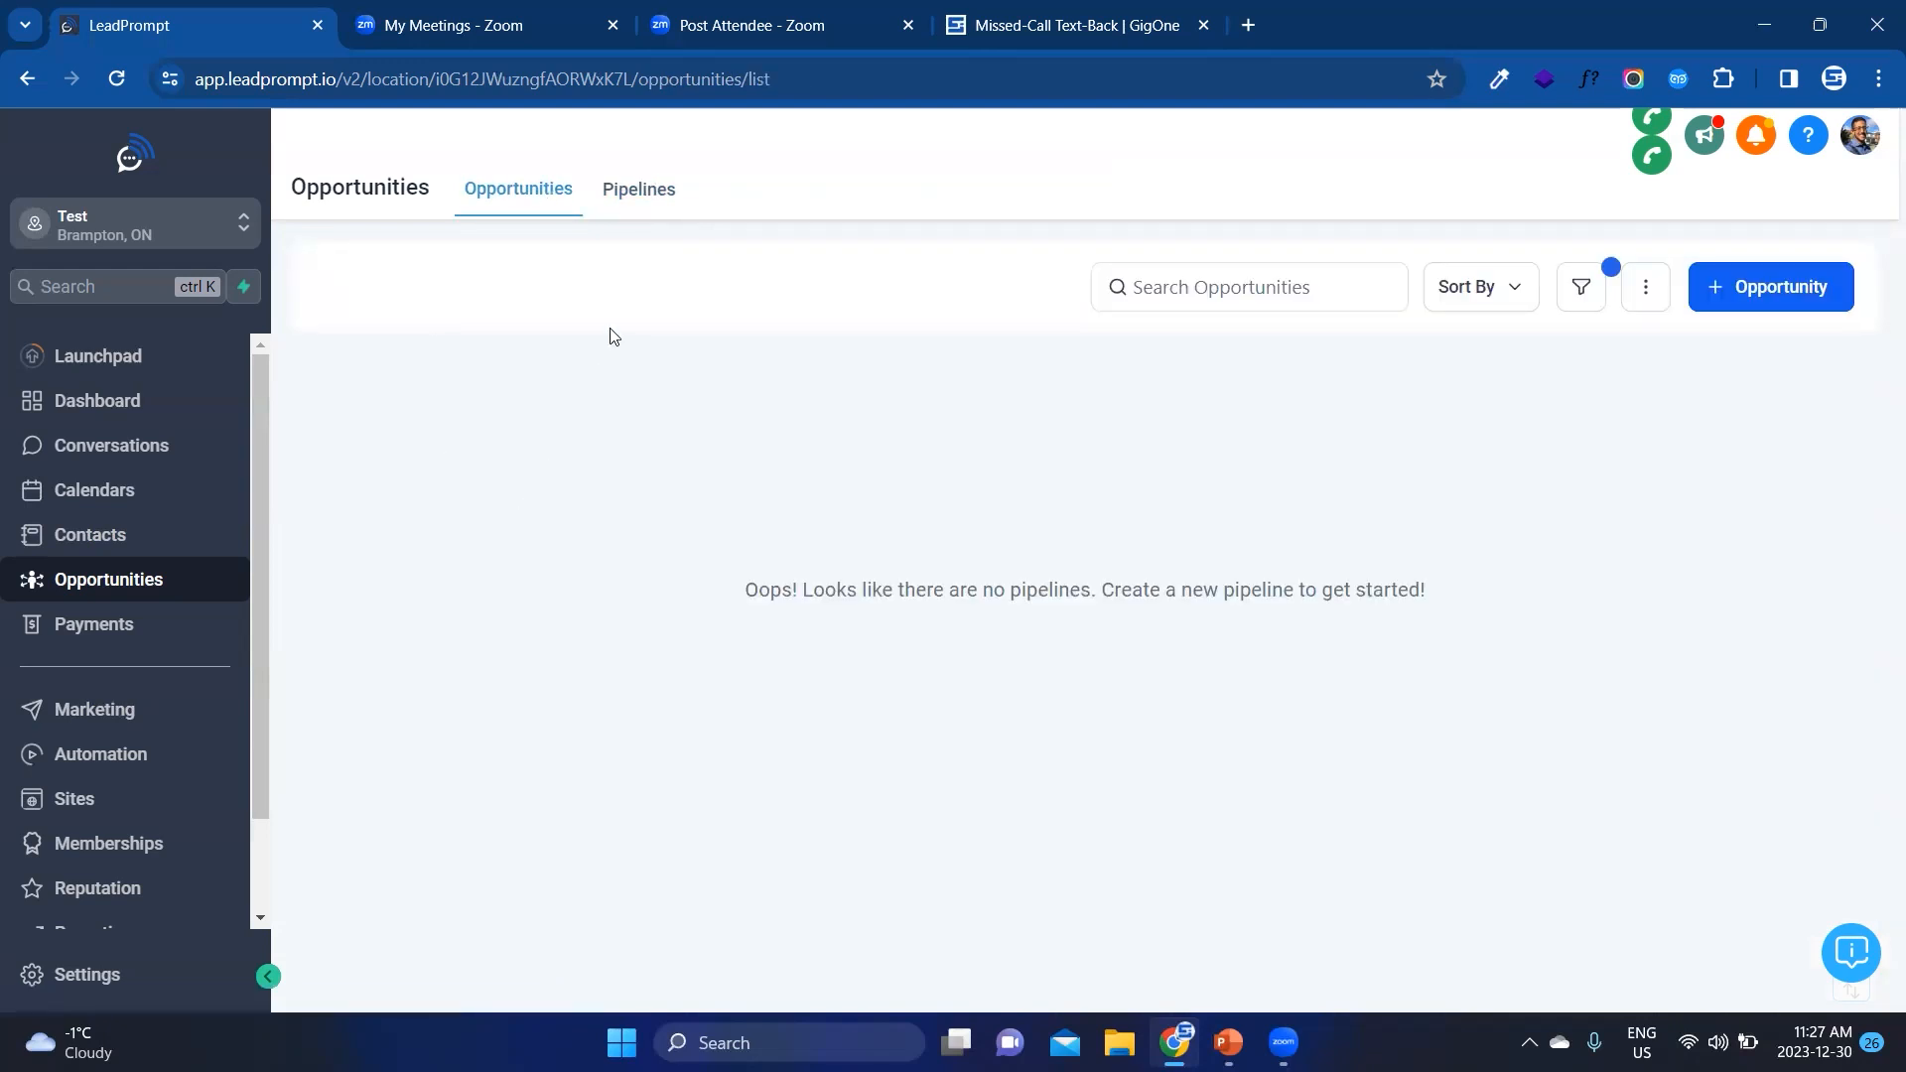
click(616, 201)
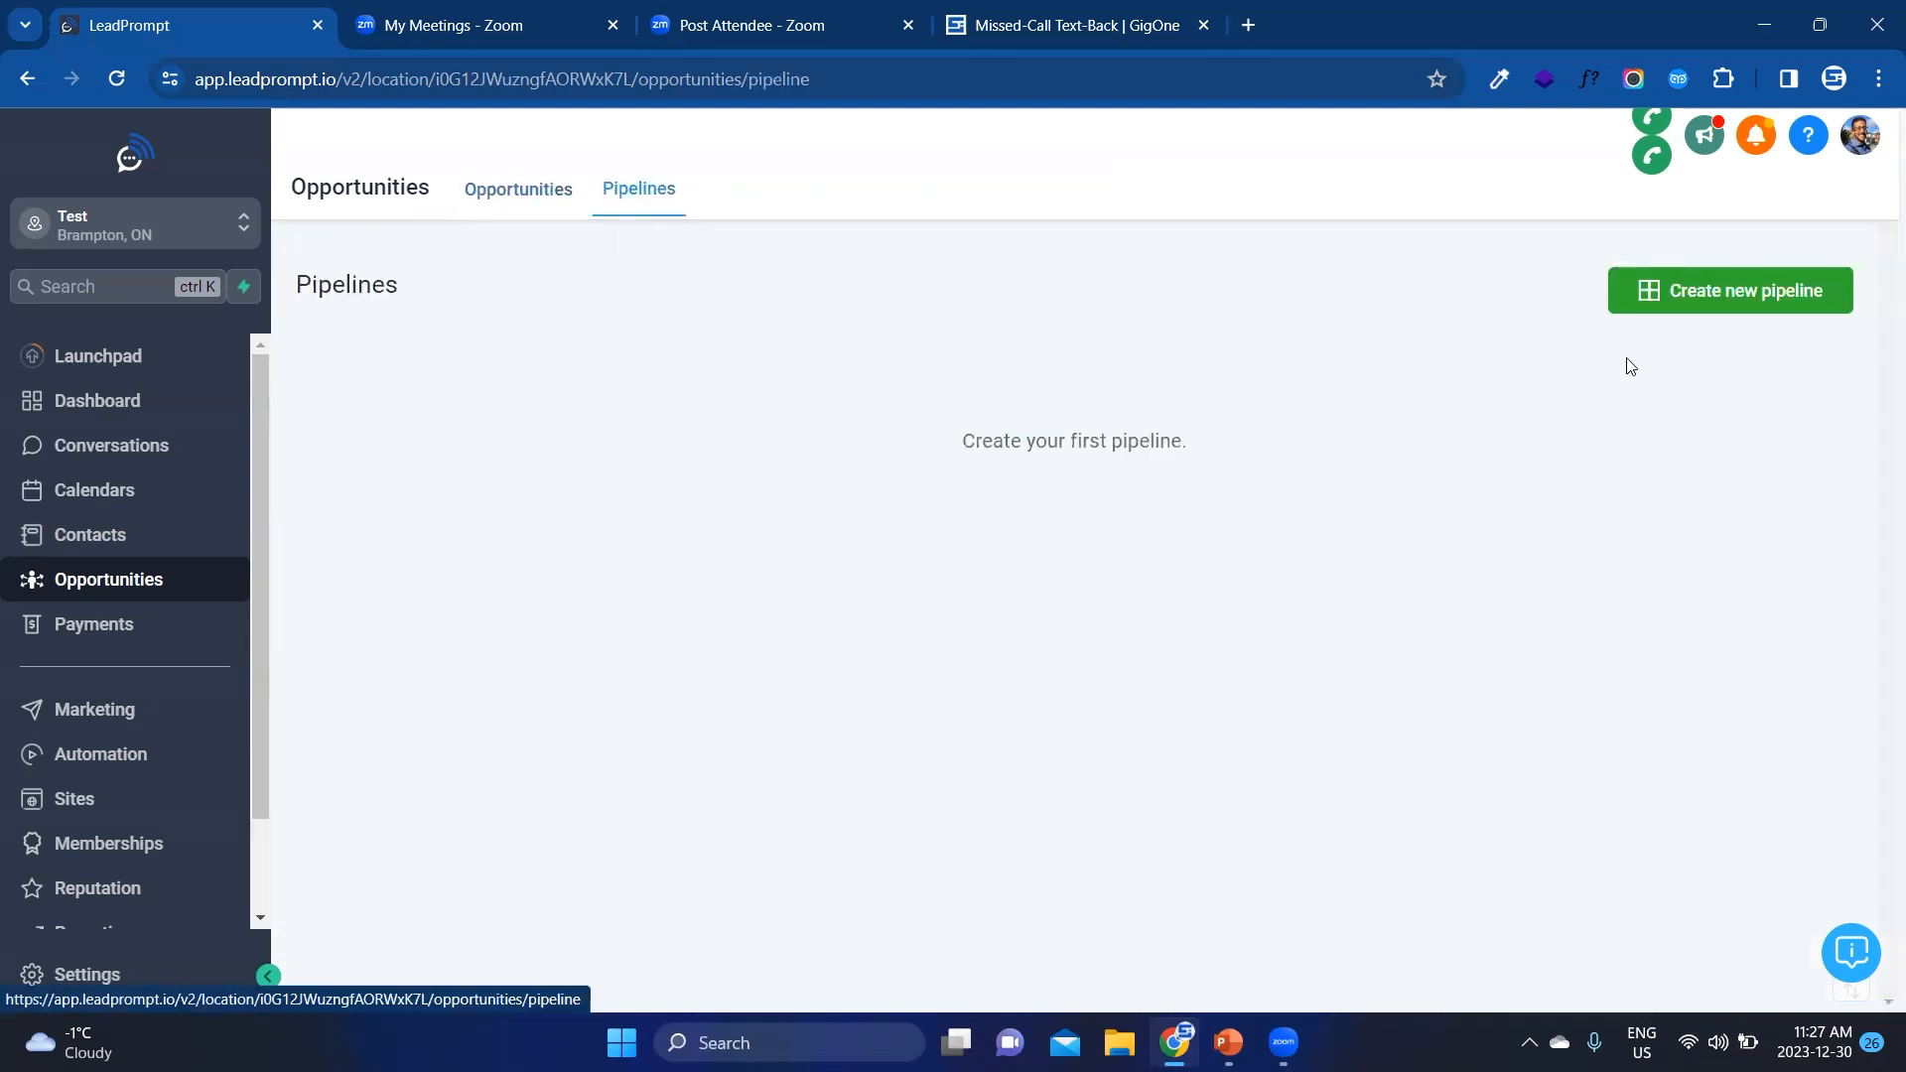
click(1641, 306)
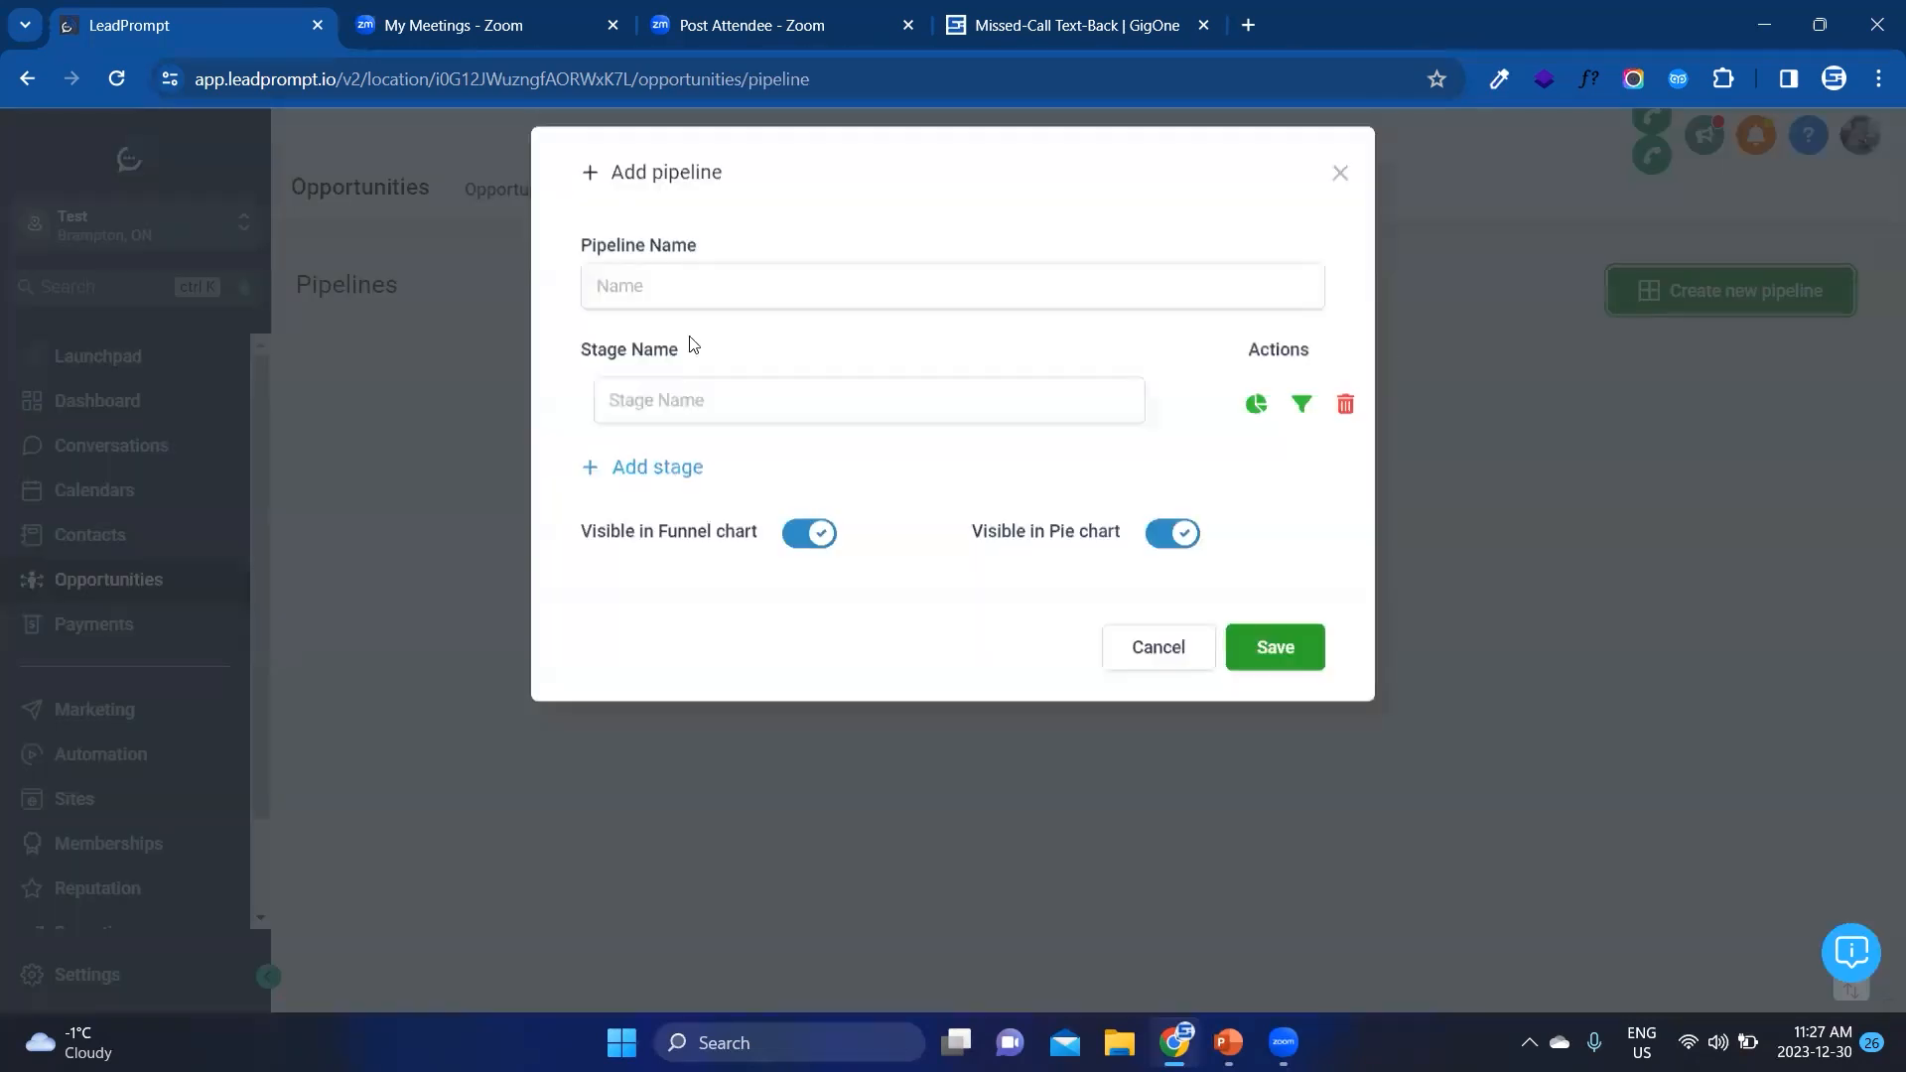
click(721, 296)
text(M)
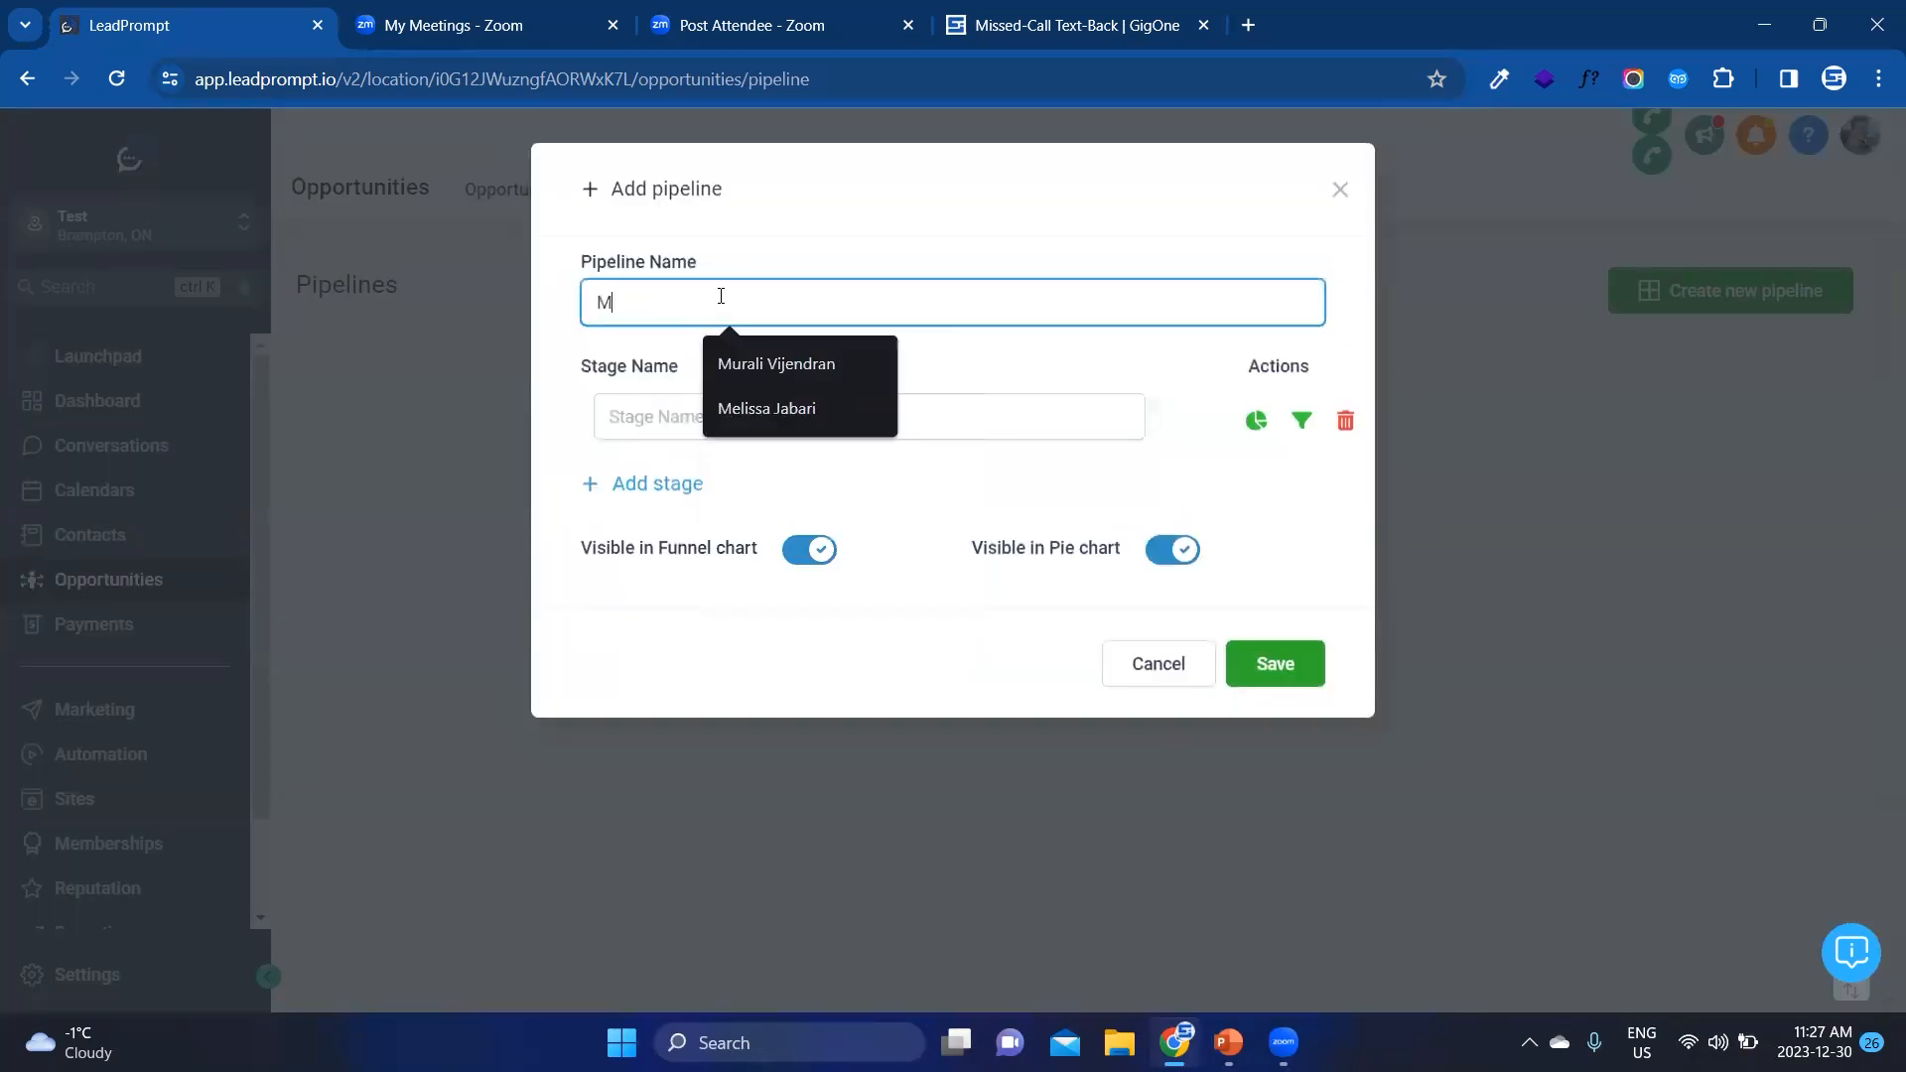
text(issed-Ca)
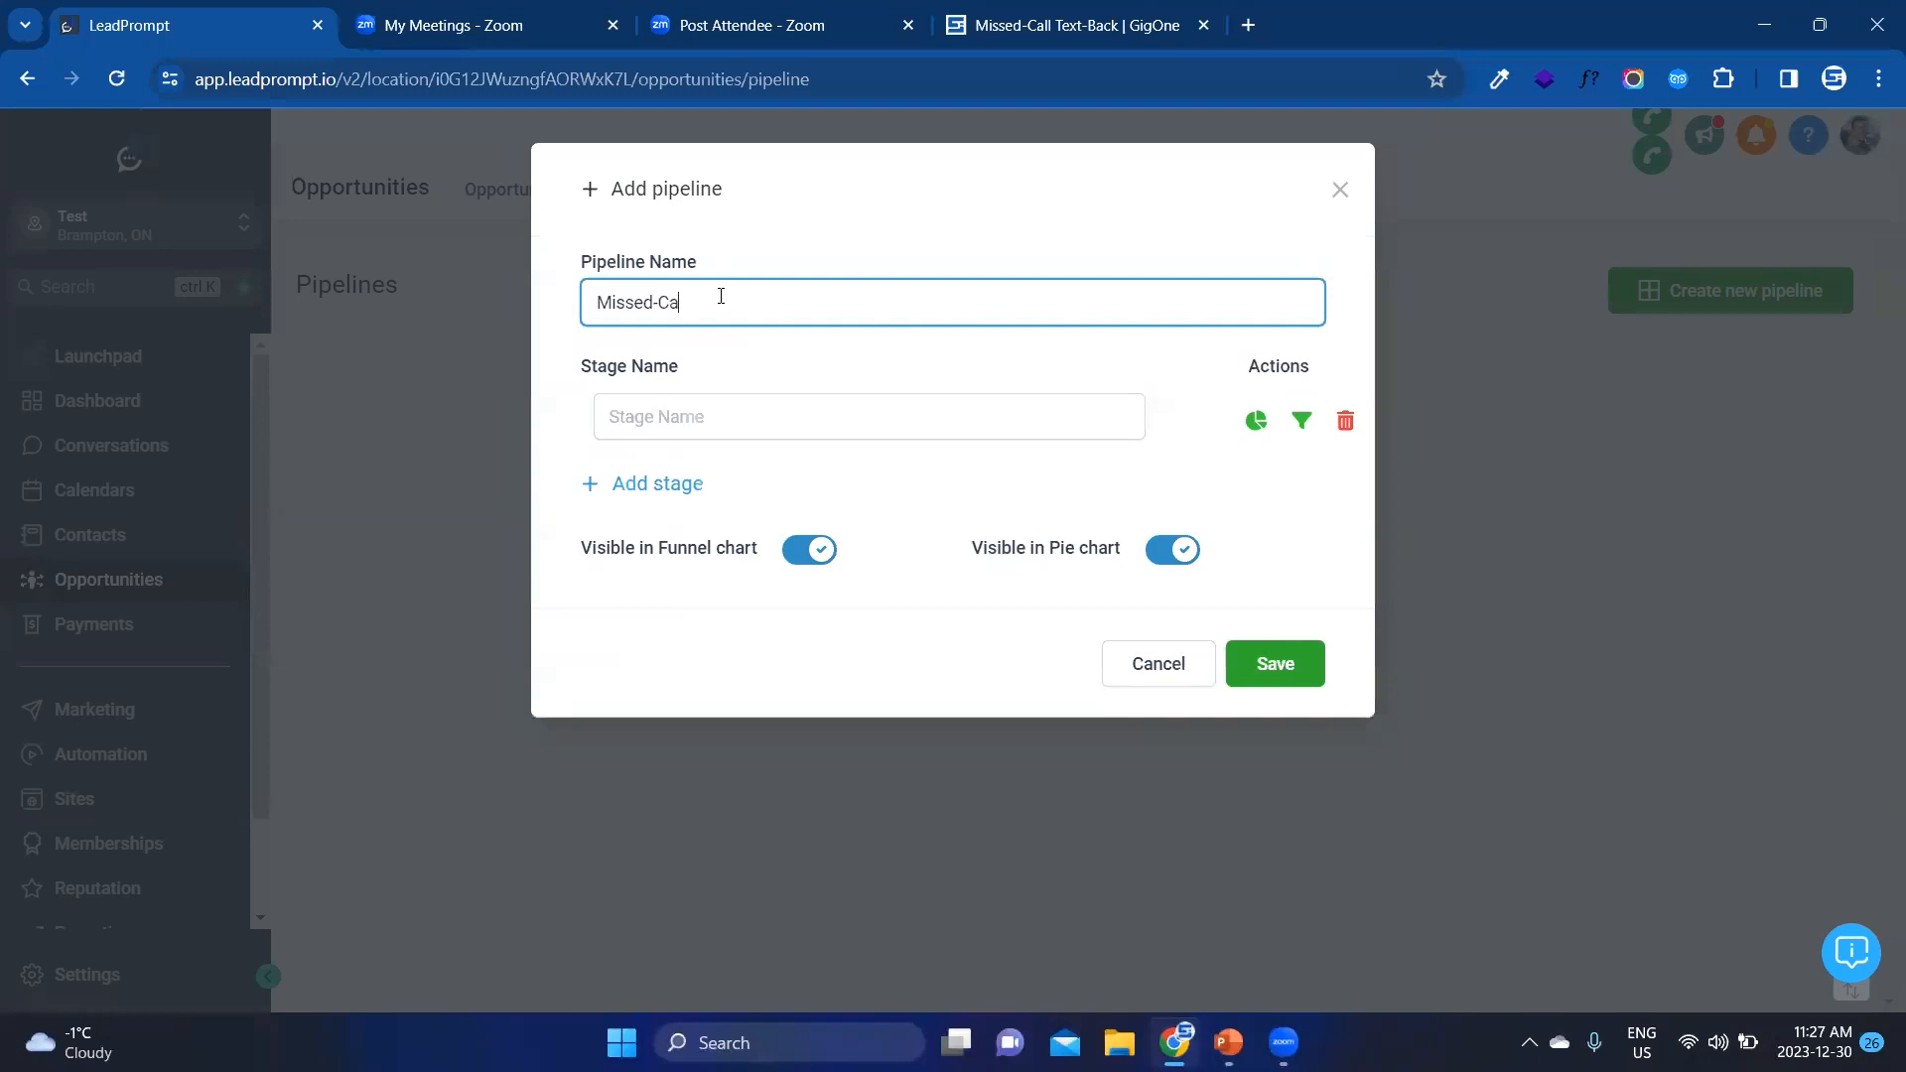
text(ll Text)
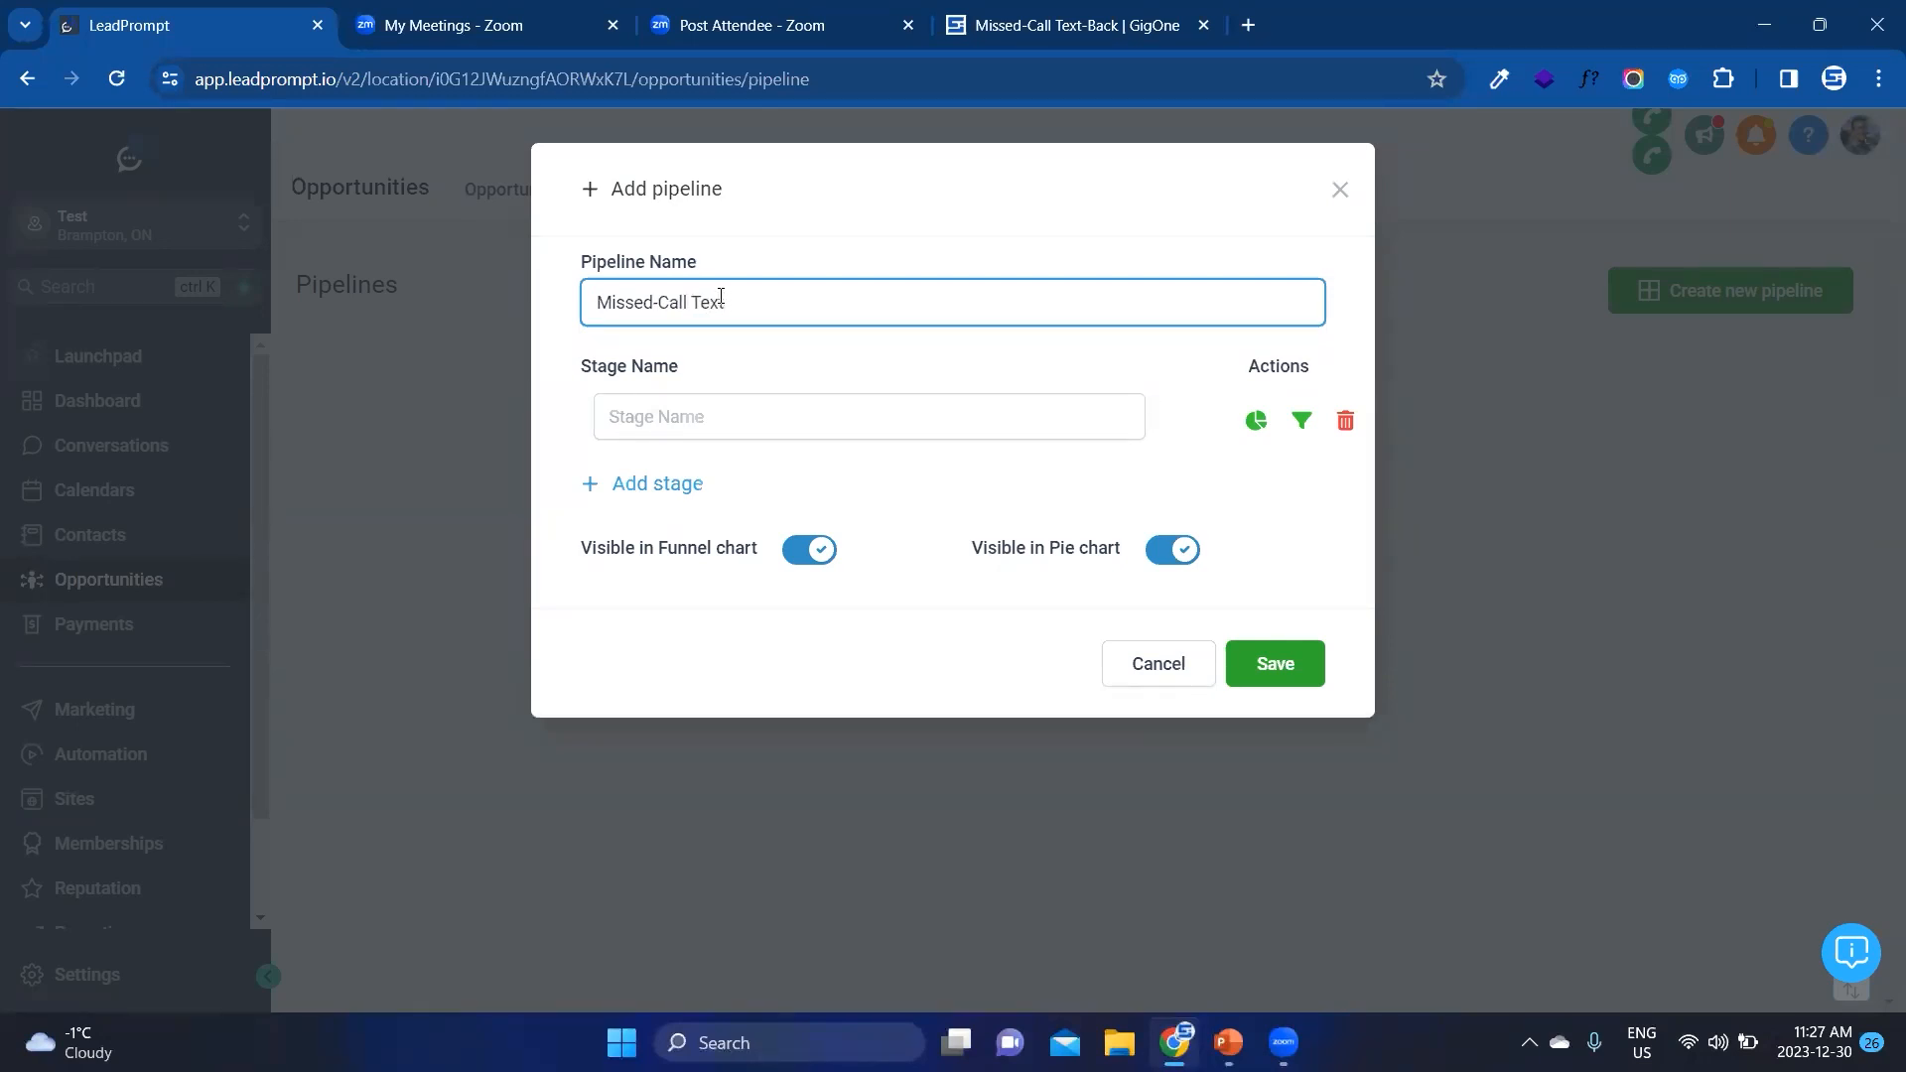
text(-Back)
Step: Add the stages "Warm Leads", "Requested Appointment" and "Closed!", save the pipeline and show its opportunities board
click(739, 412)
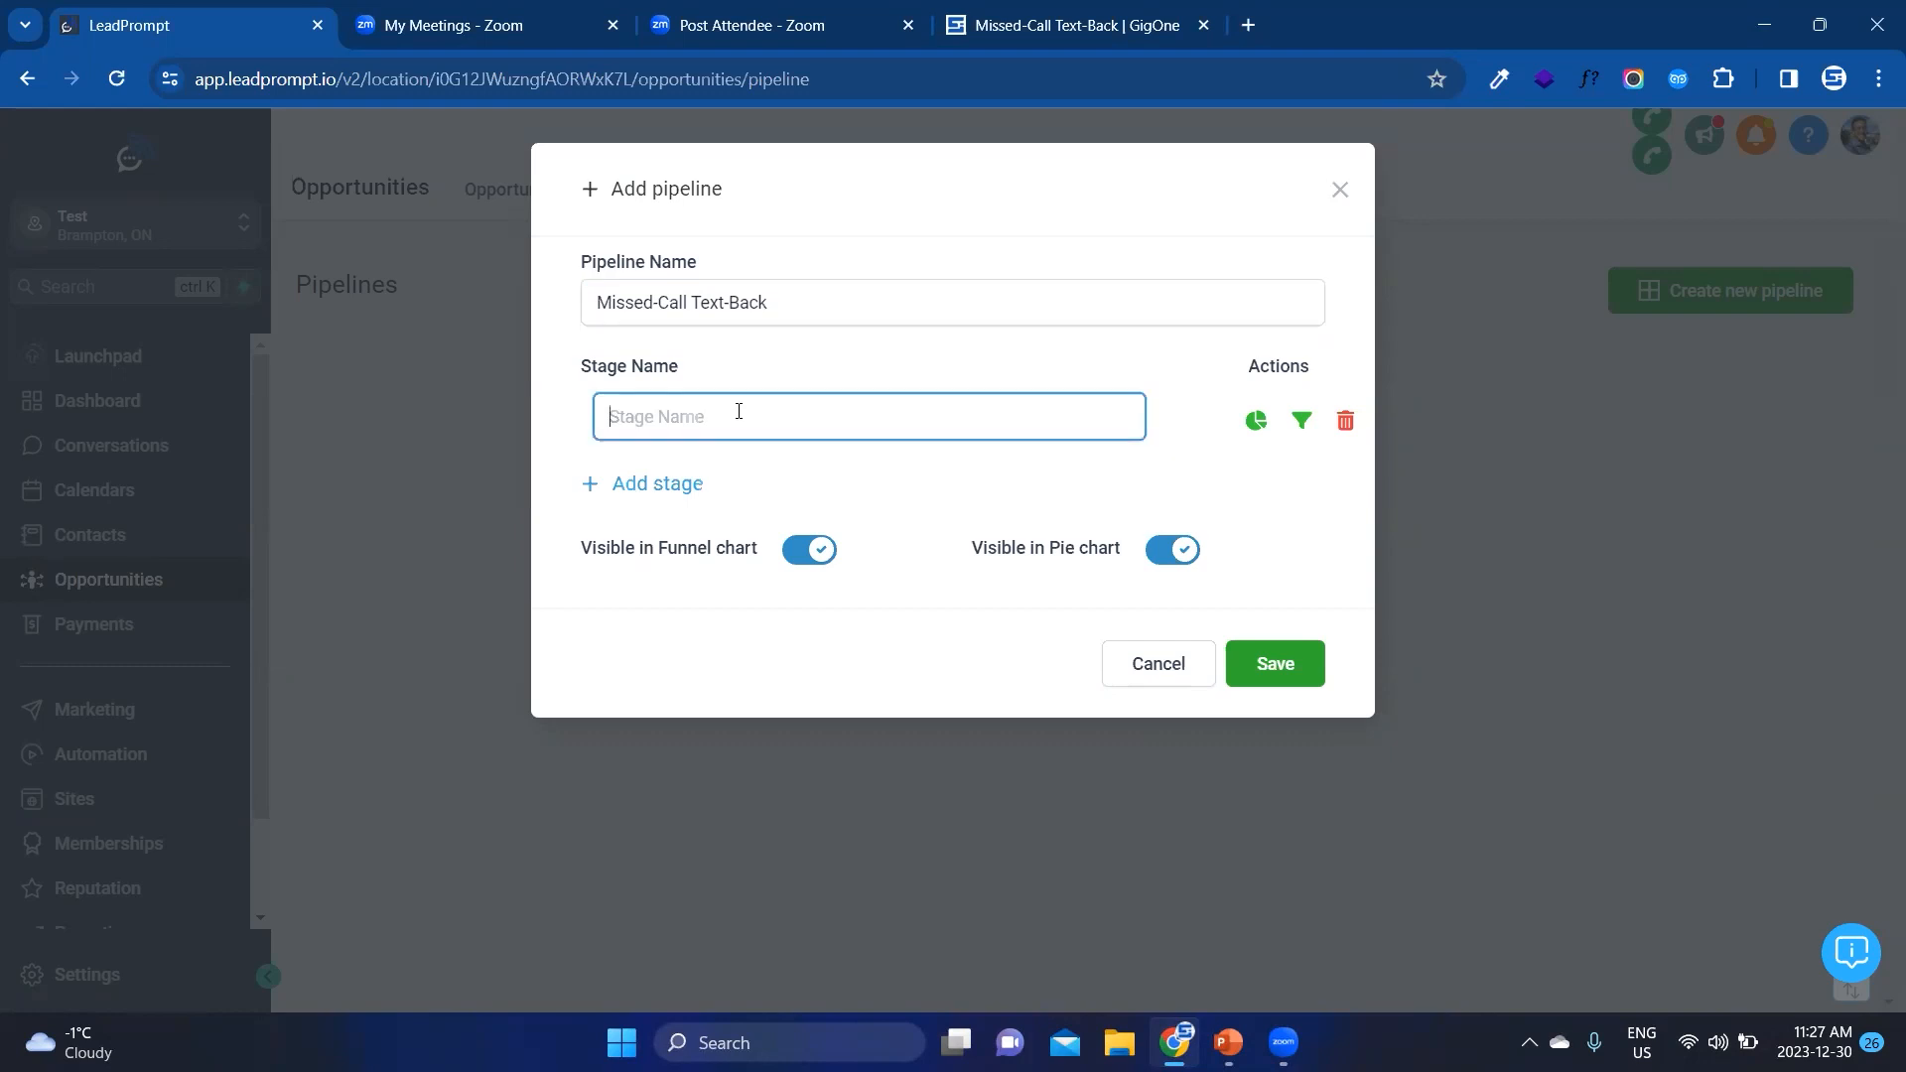
text(Warm Leads)
click(653, 486)
click(653, 489)
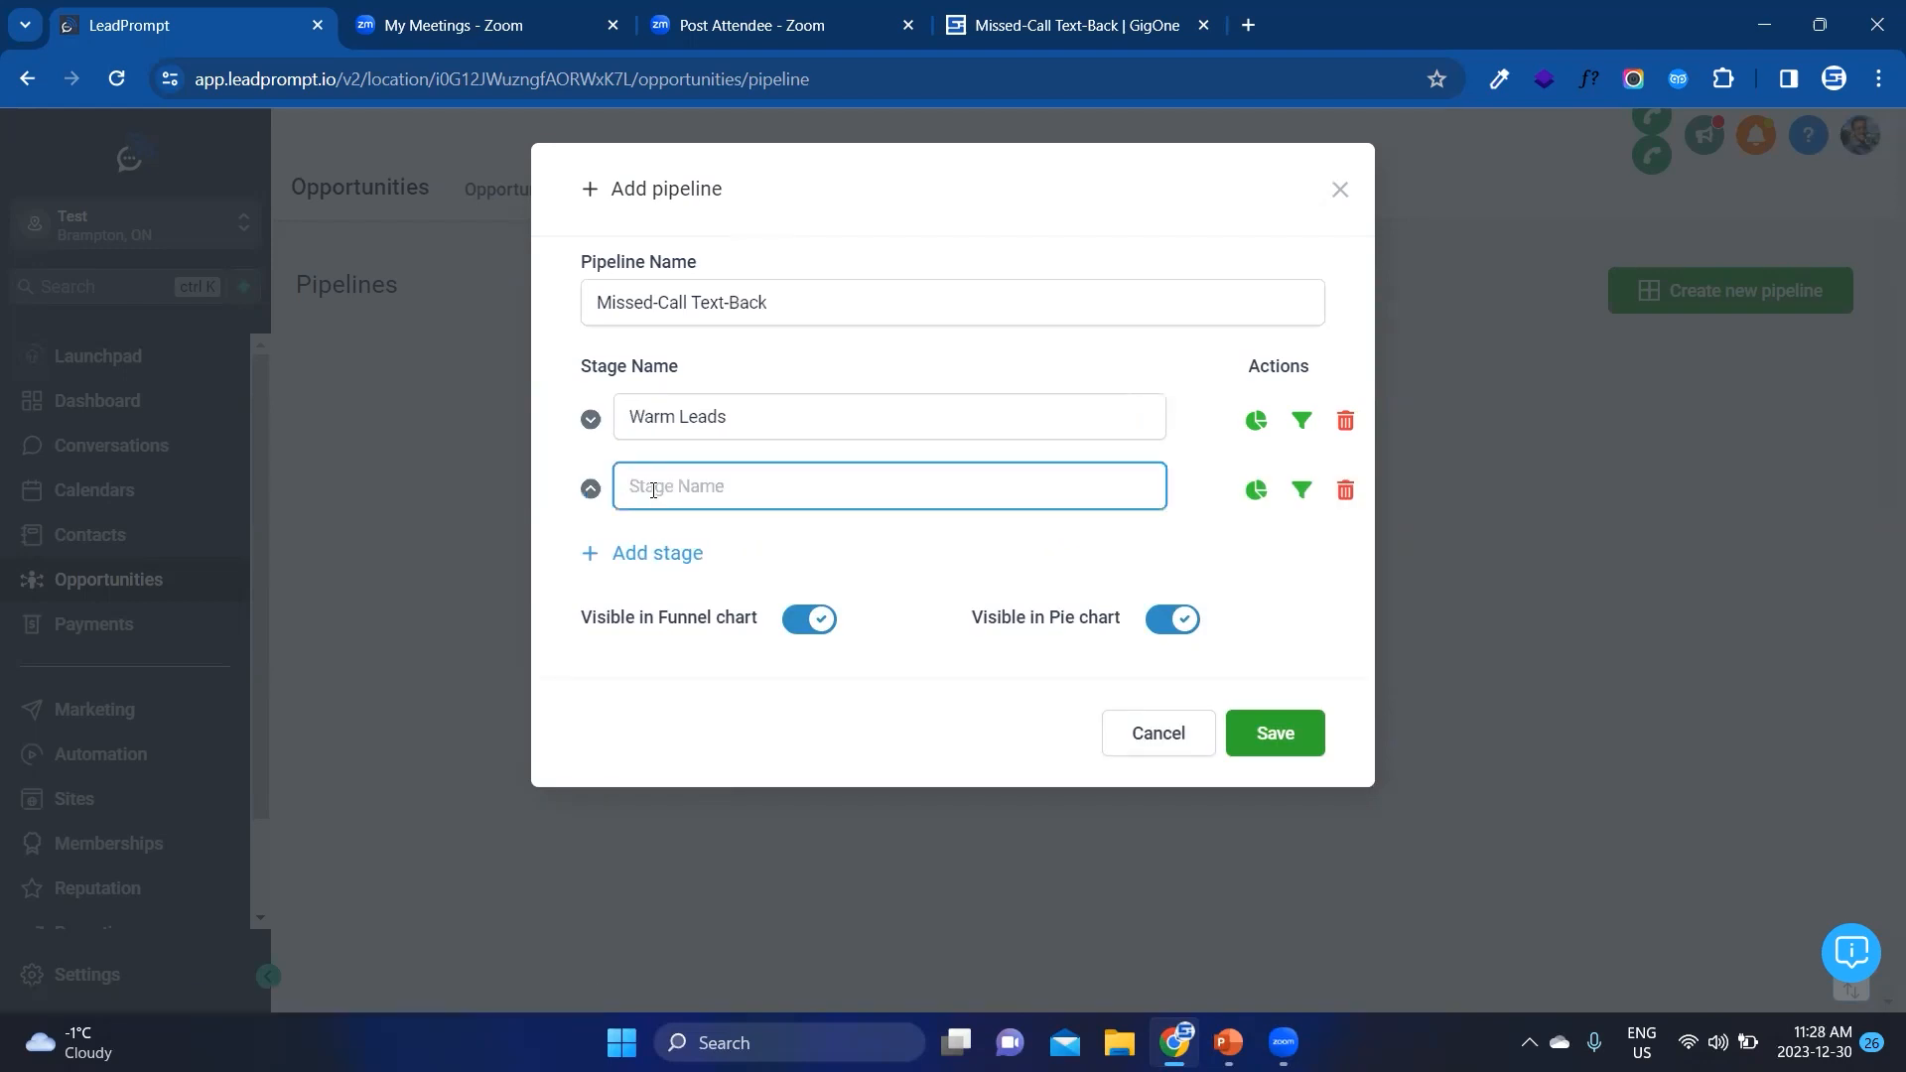
text(Requested Appointment)
click(658, 553)
click(669, 562)
text(Closed!)
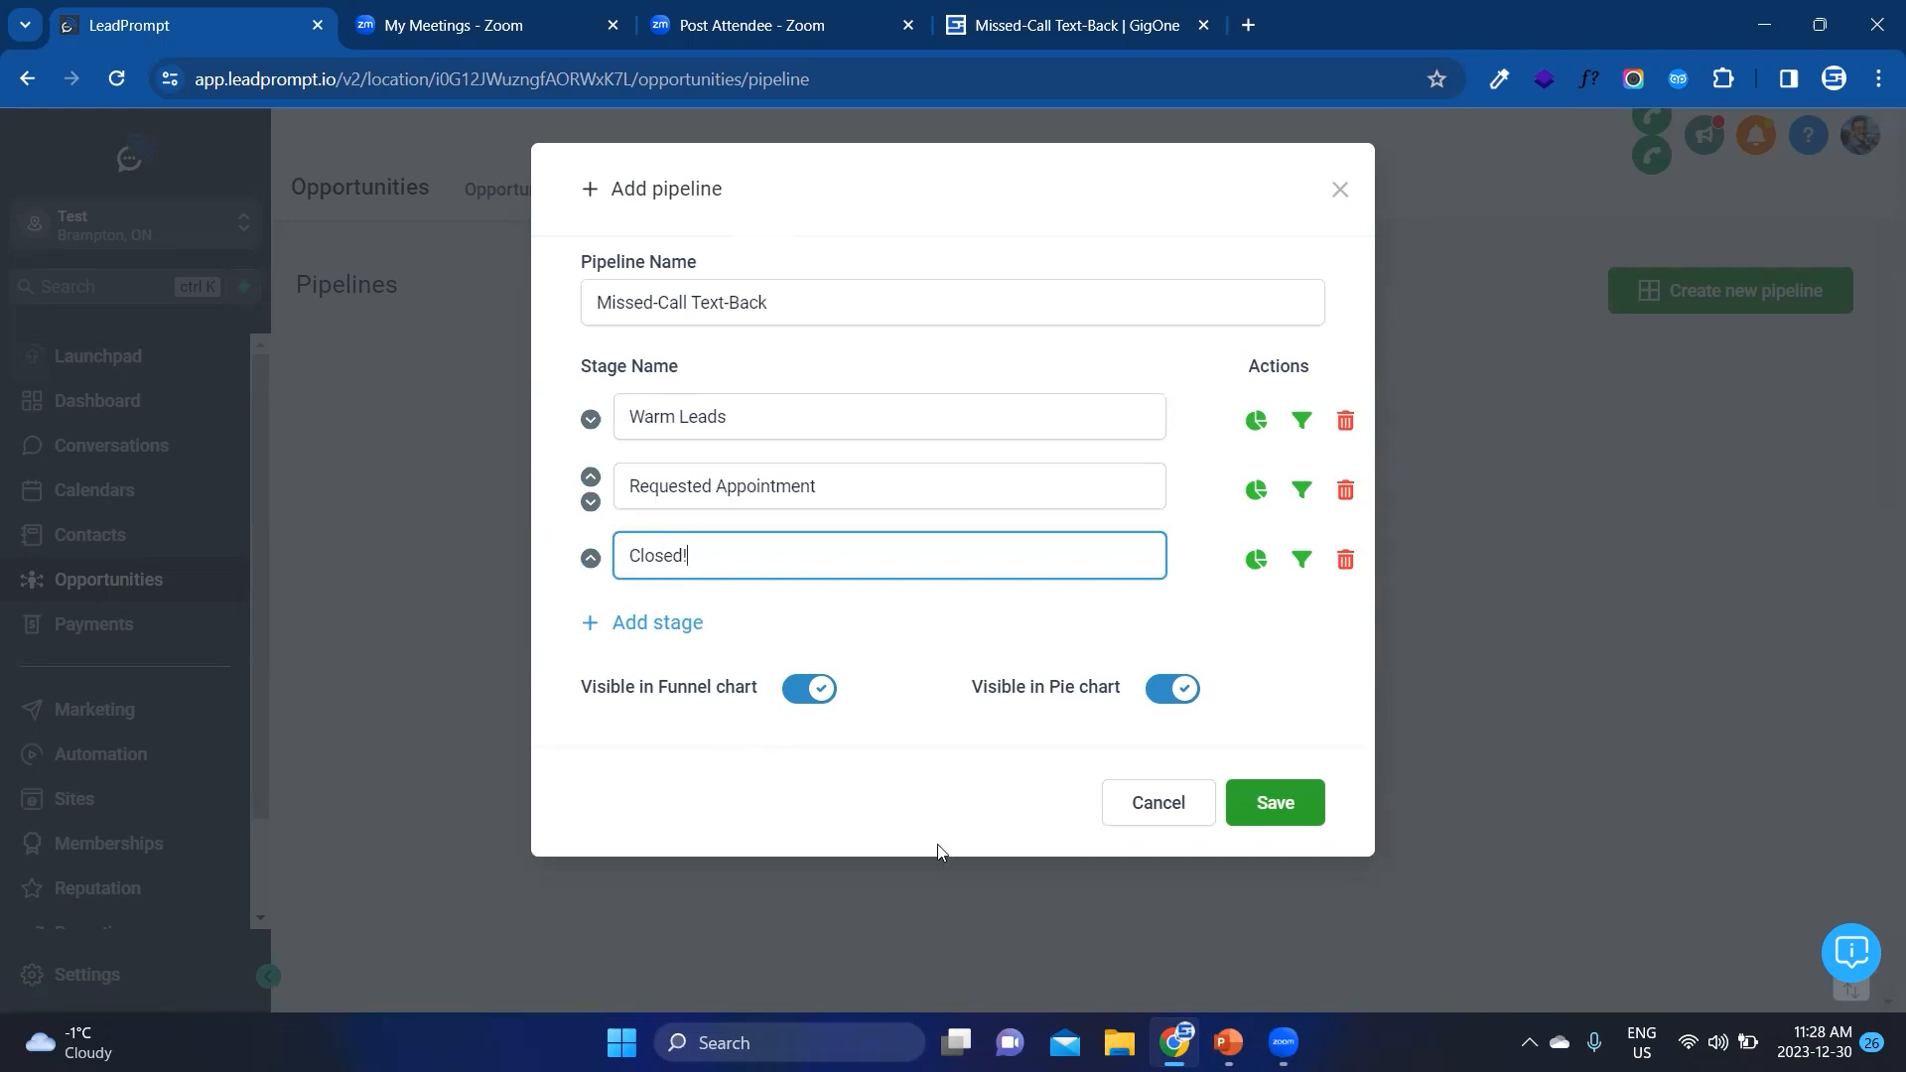
click(1274, 800)
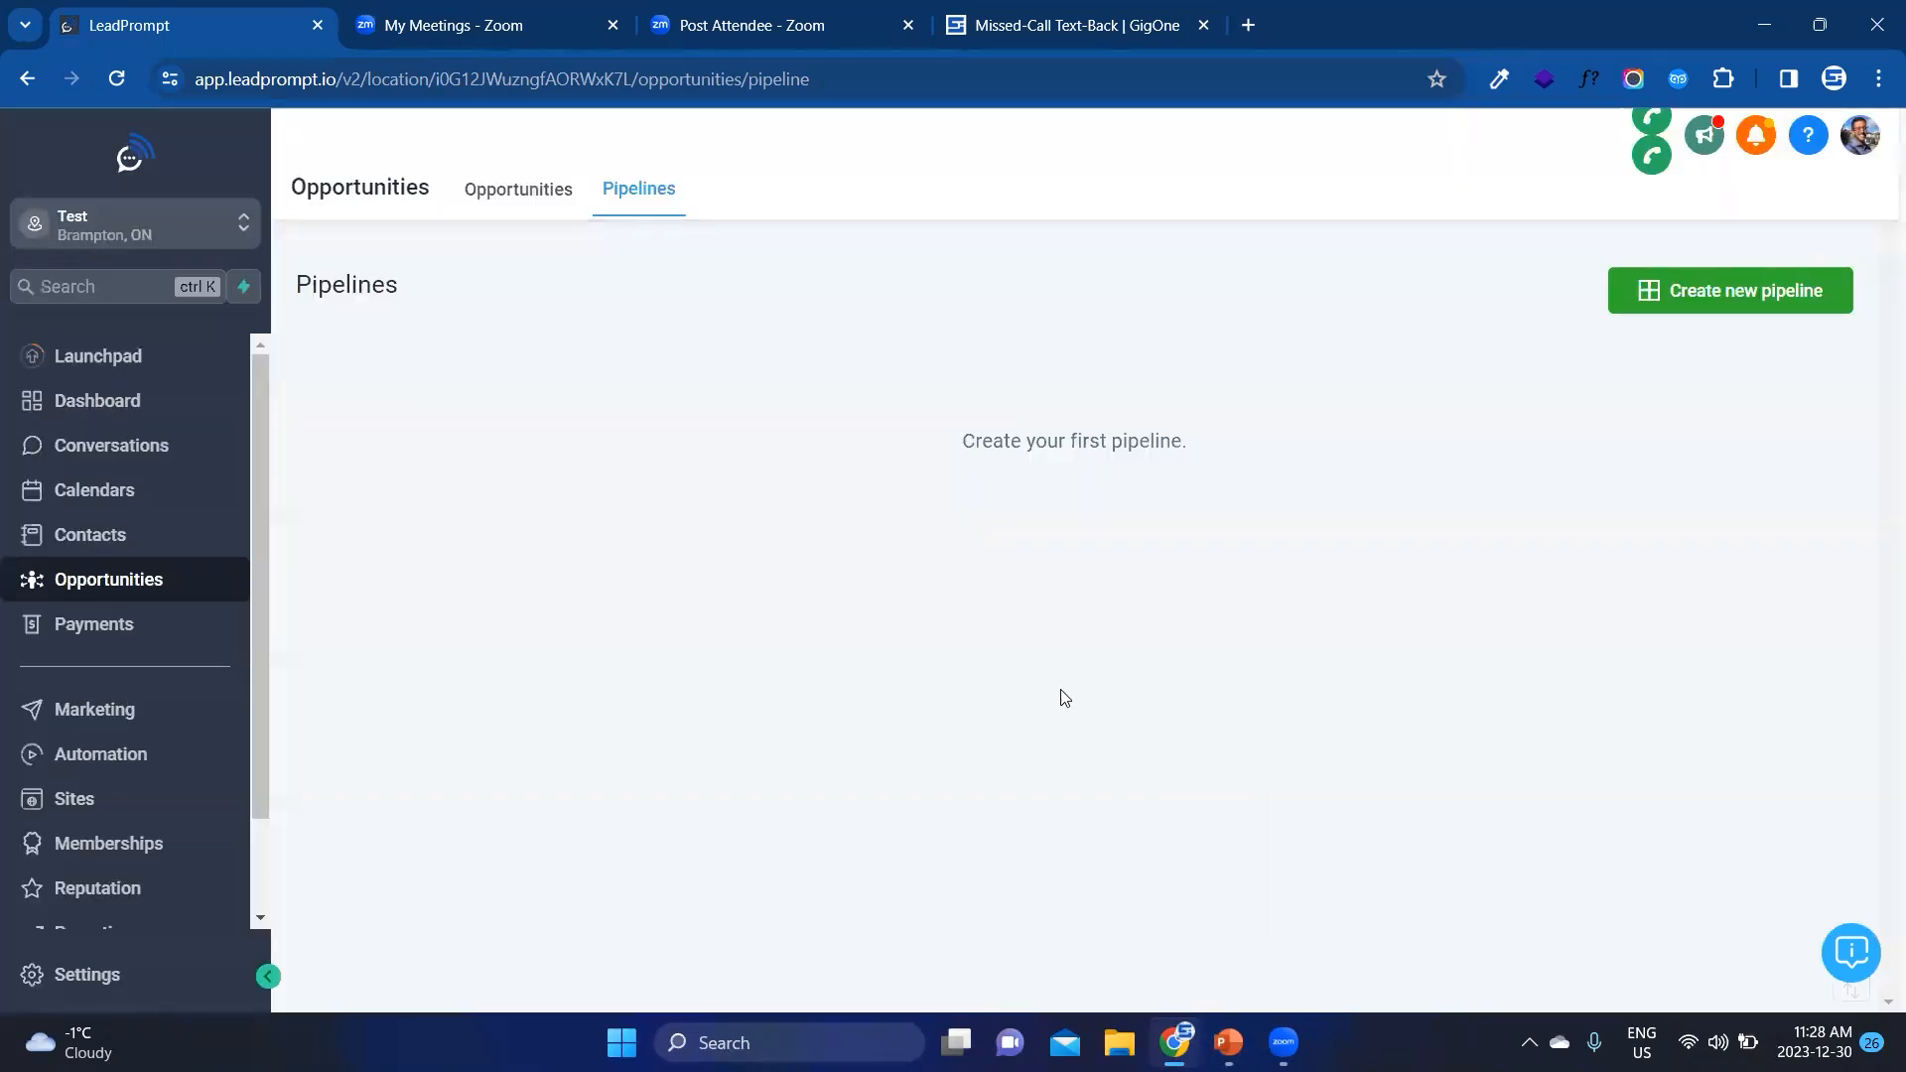
click(553, 209)
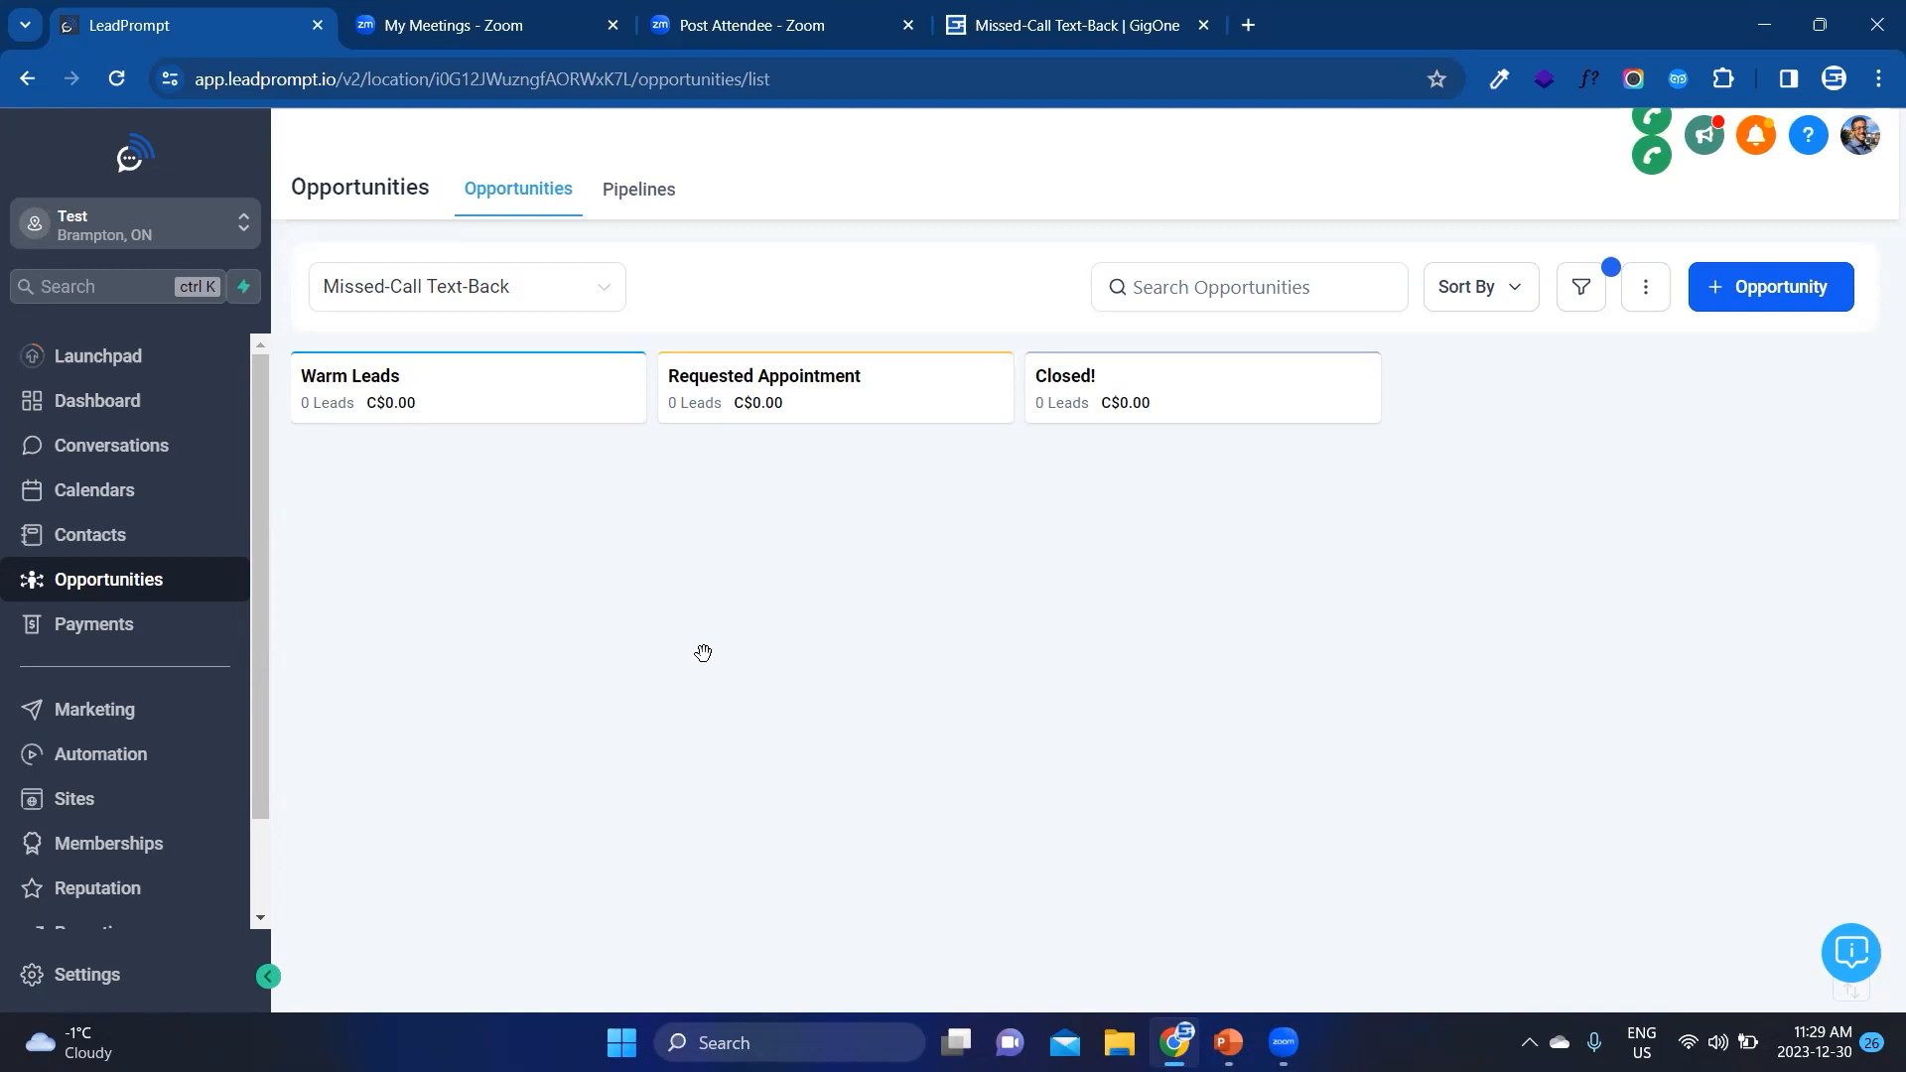
Step: Open the phone number management page in the account settings
scroll(195, 695, down, 2)
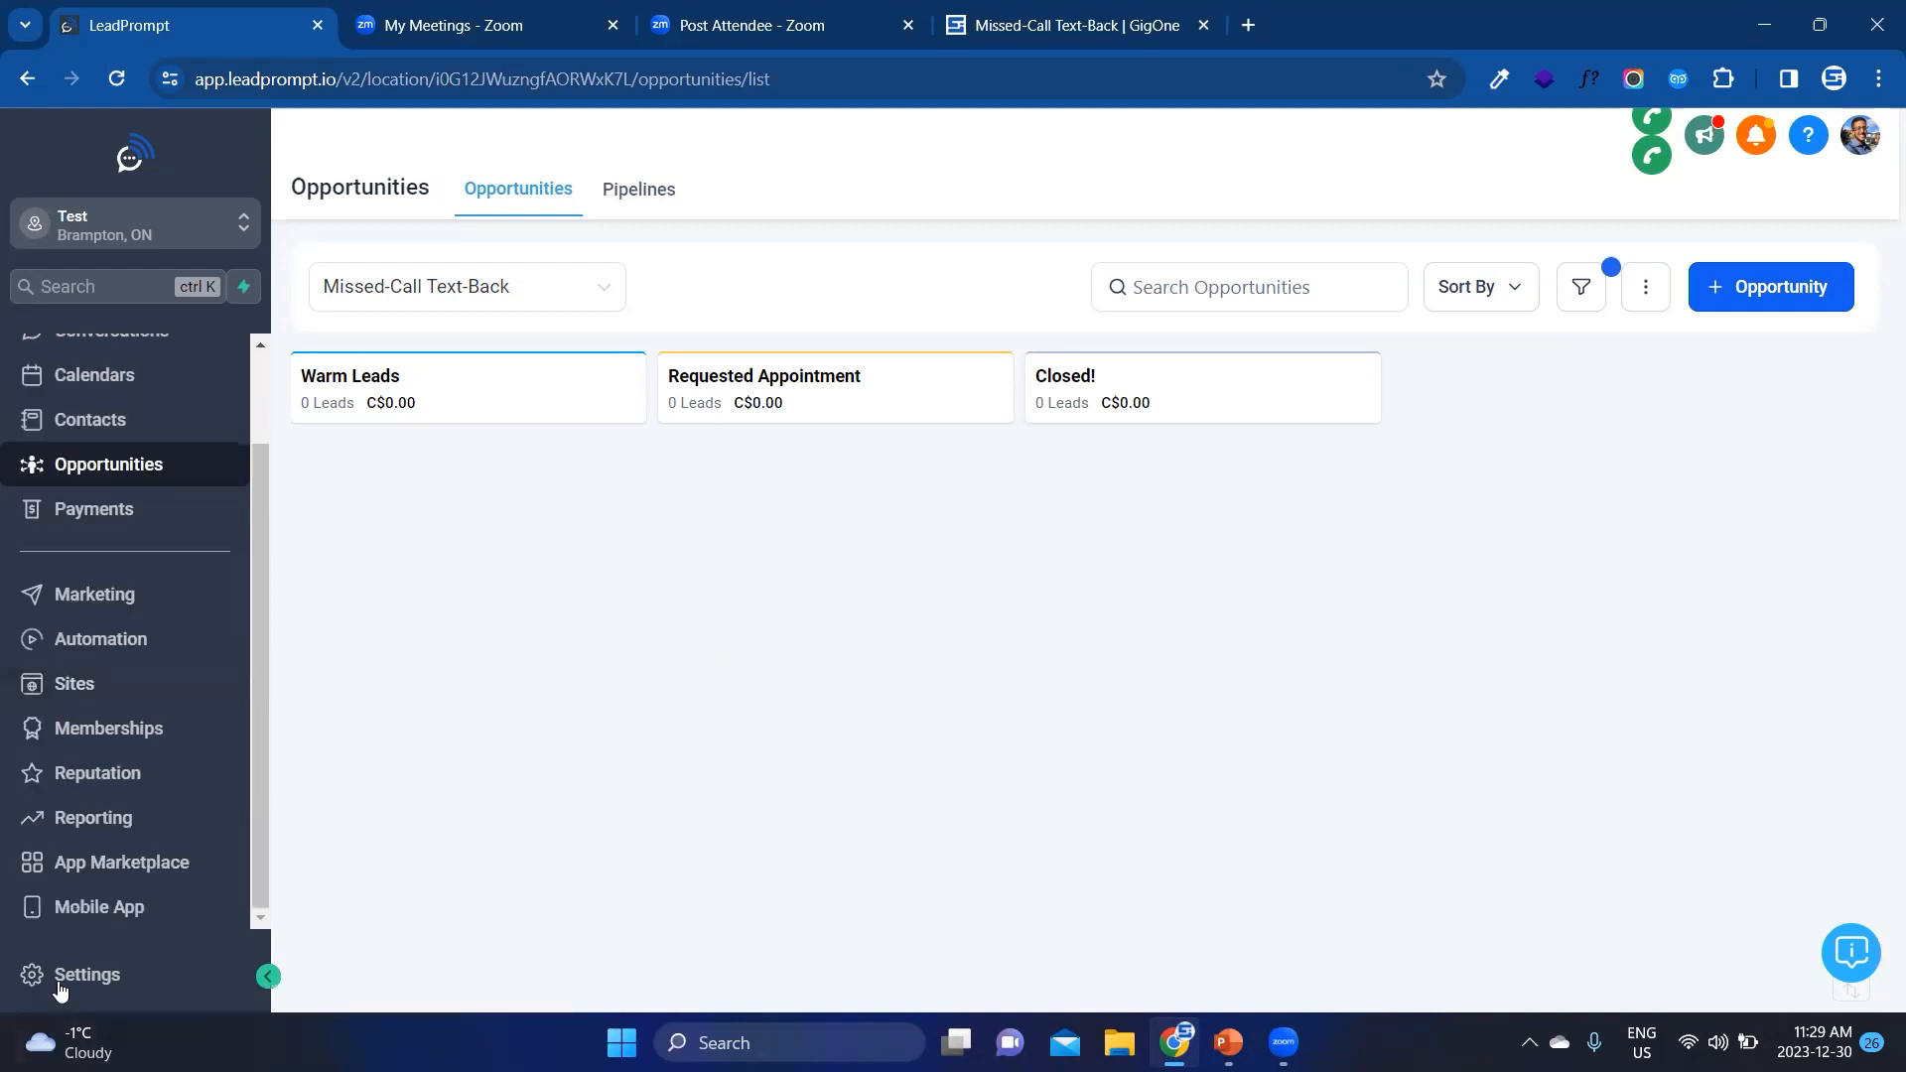
click(60, 983)
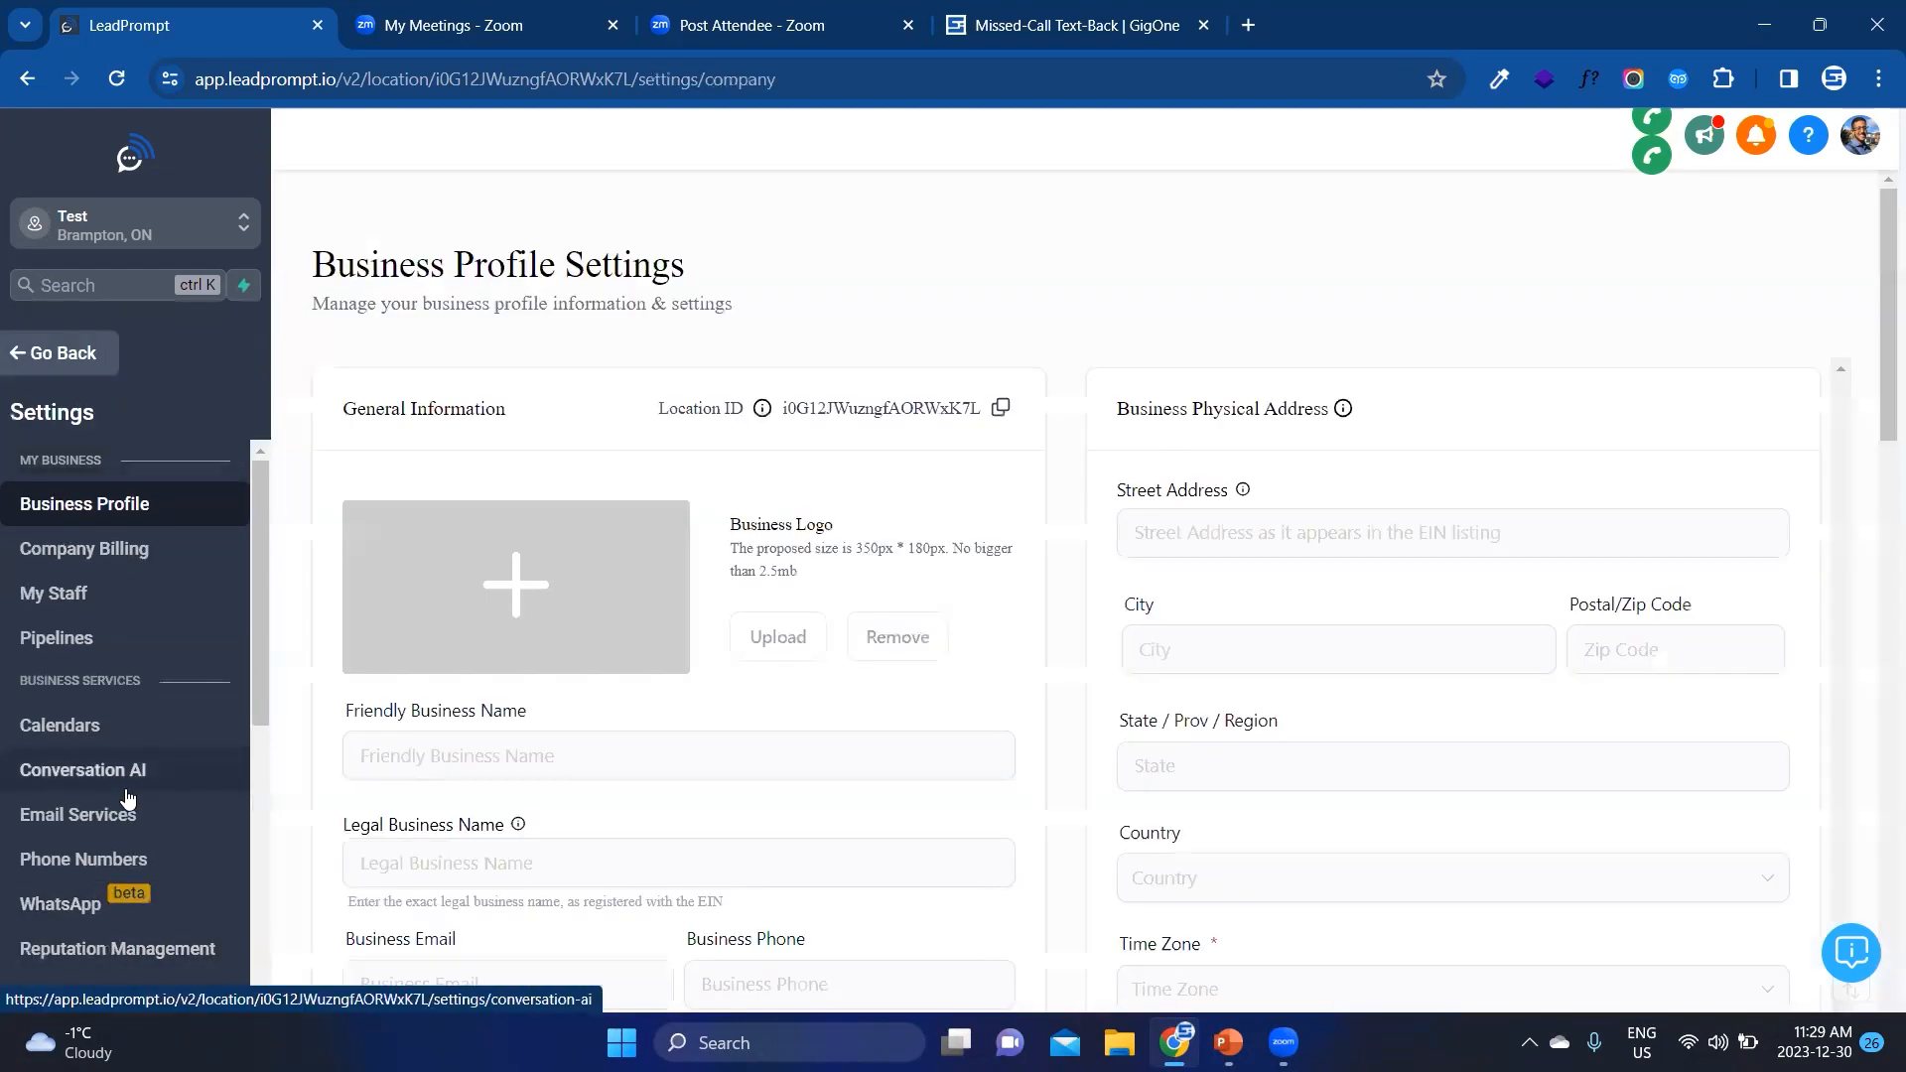
scroll(127, 797, down, 3)
click(87, 613)
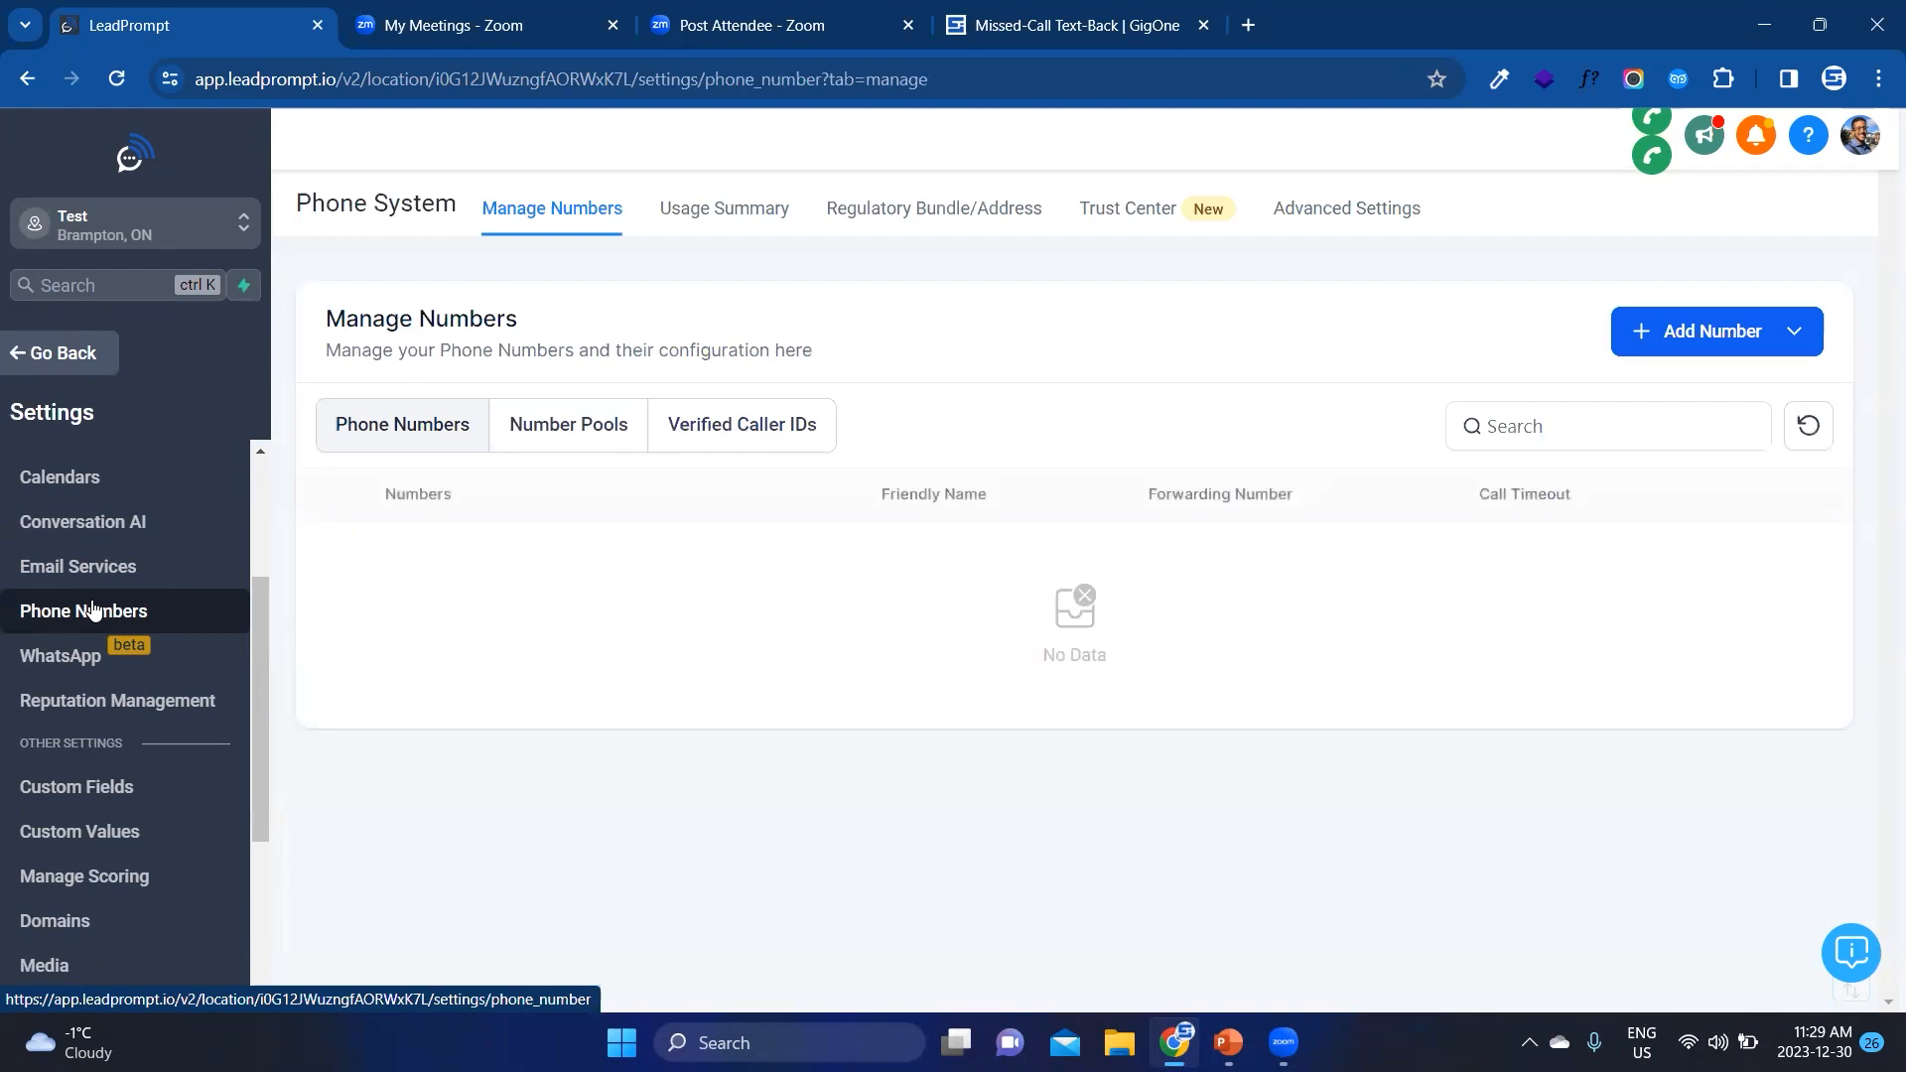
Step: Start adding a phone number and list the numbers available for purchase in Canada
click(1692, 337)
click(1699, 396)
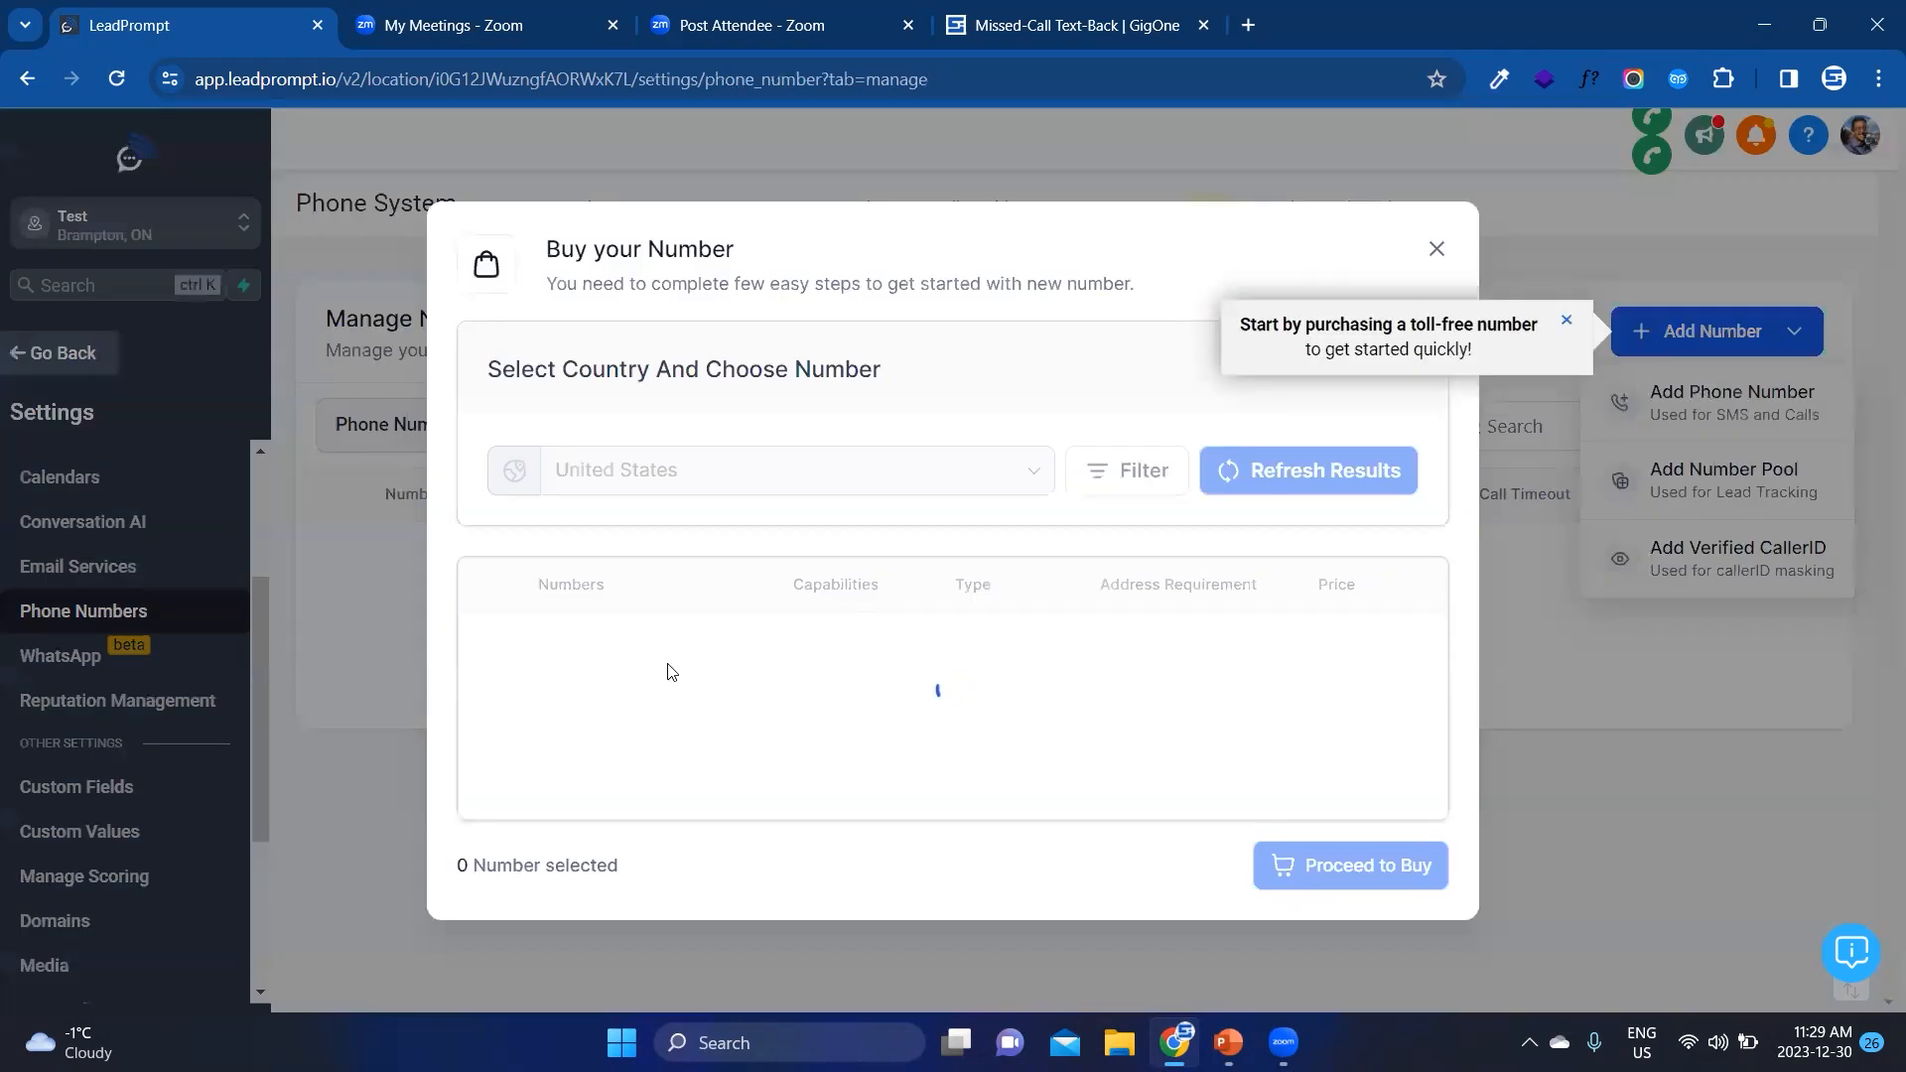
click(668, 378)
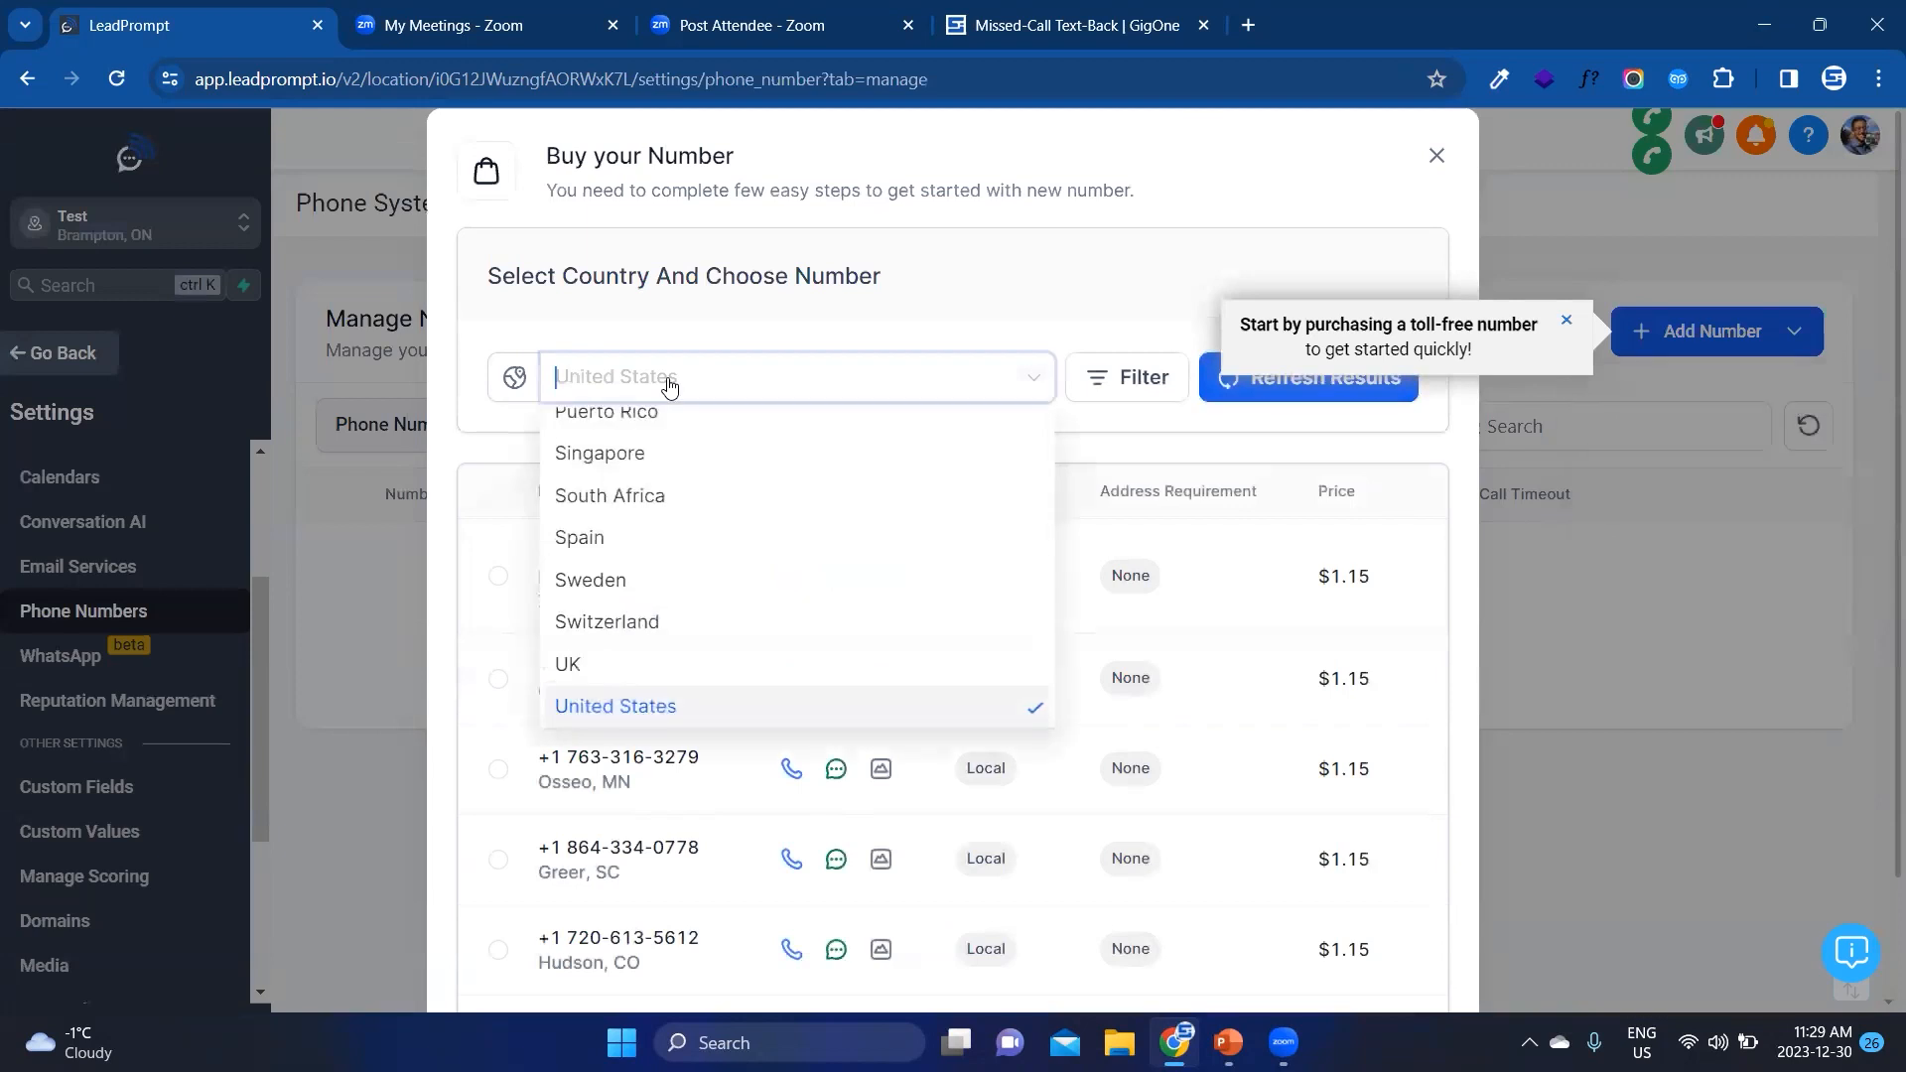
text(can)
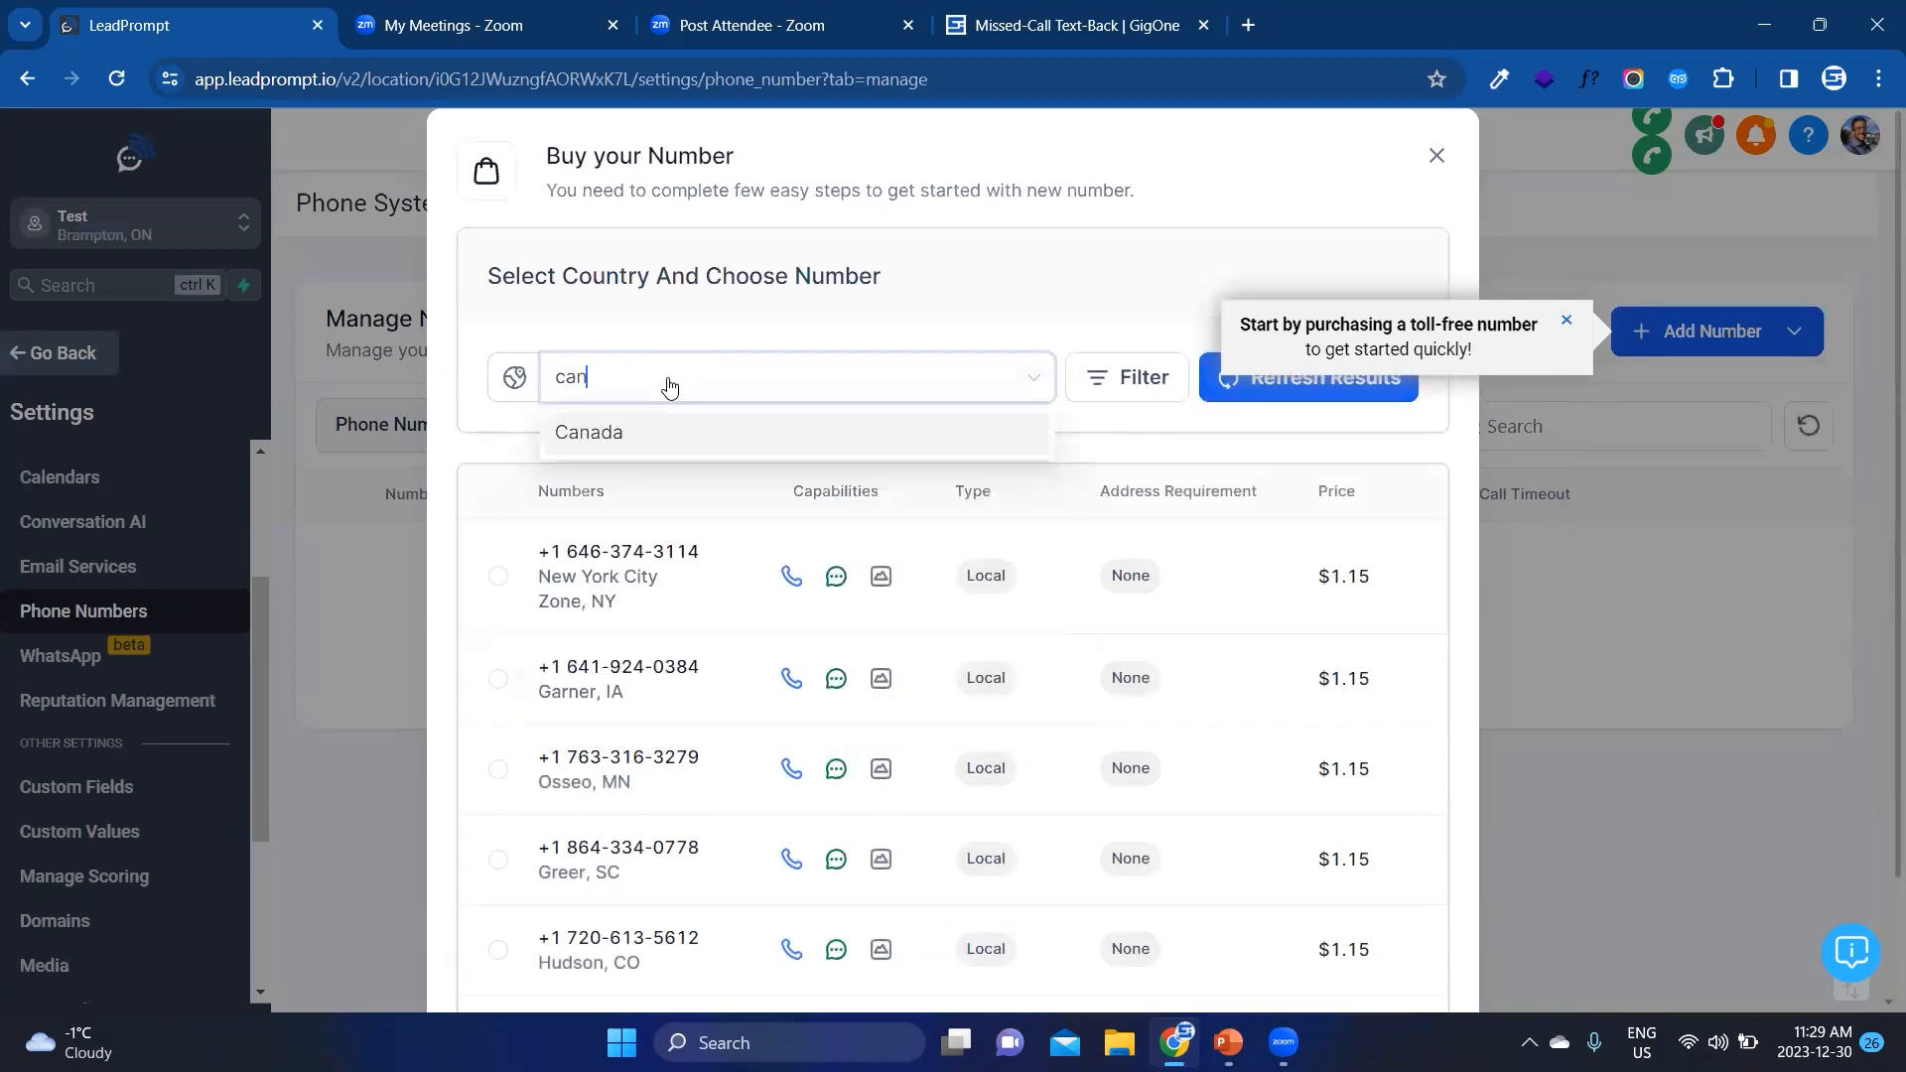
click(665, 441)
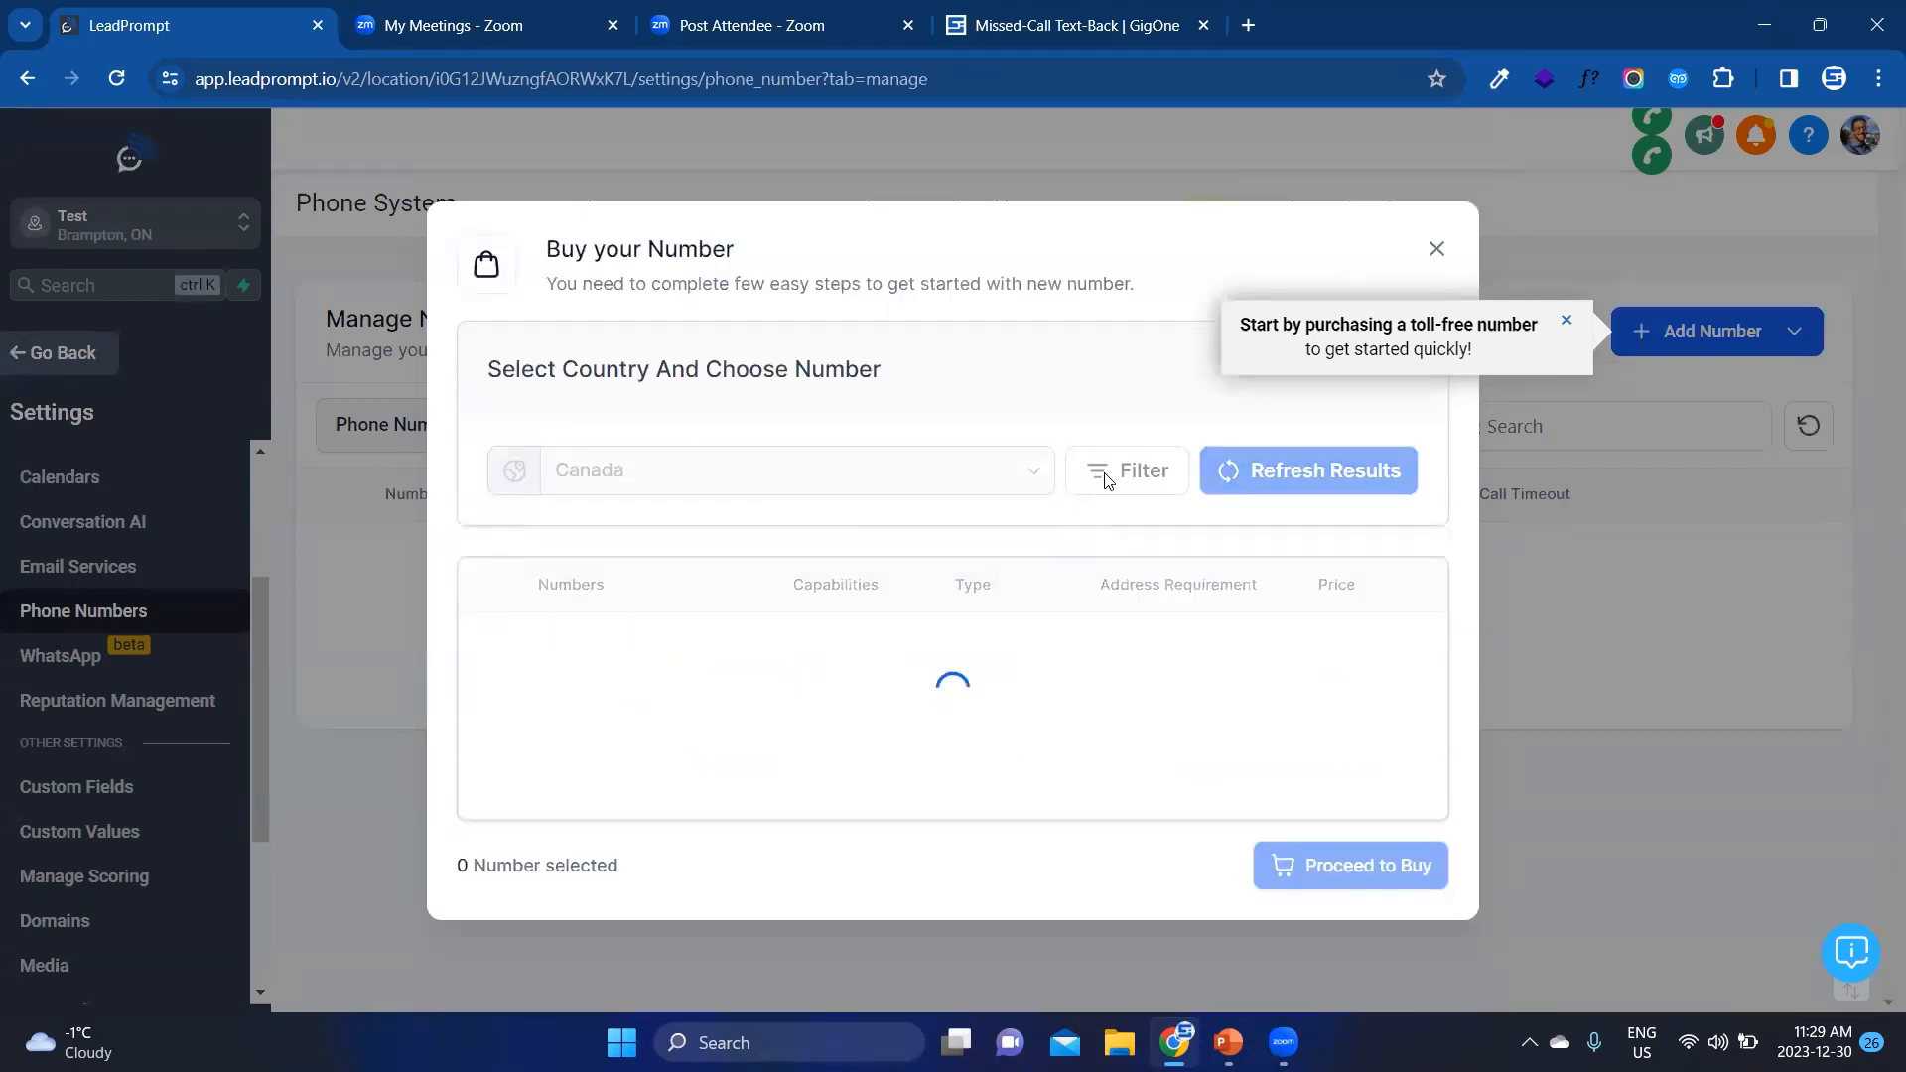
Step: Filter the available numbers to those whose first part matches 647
click(1128, 397)
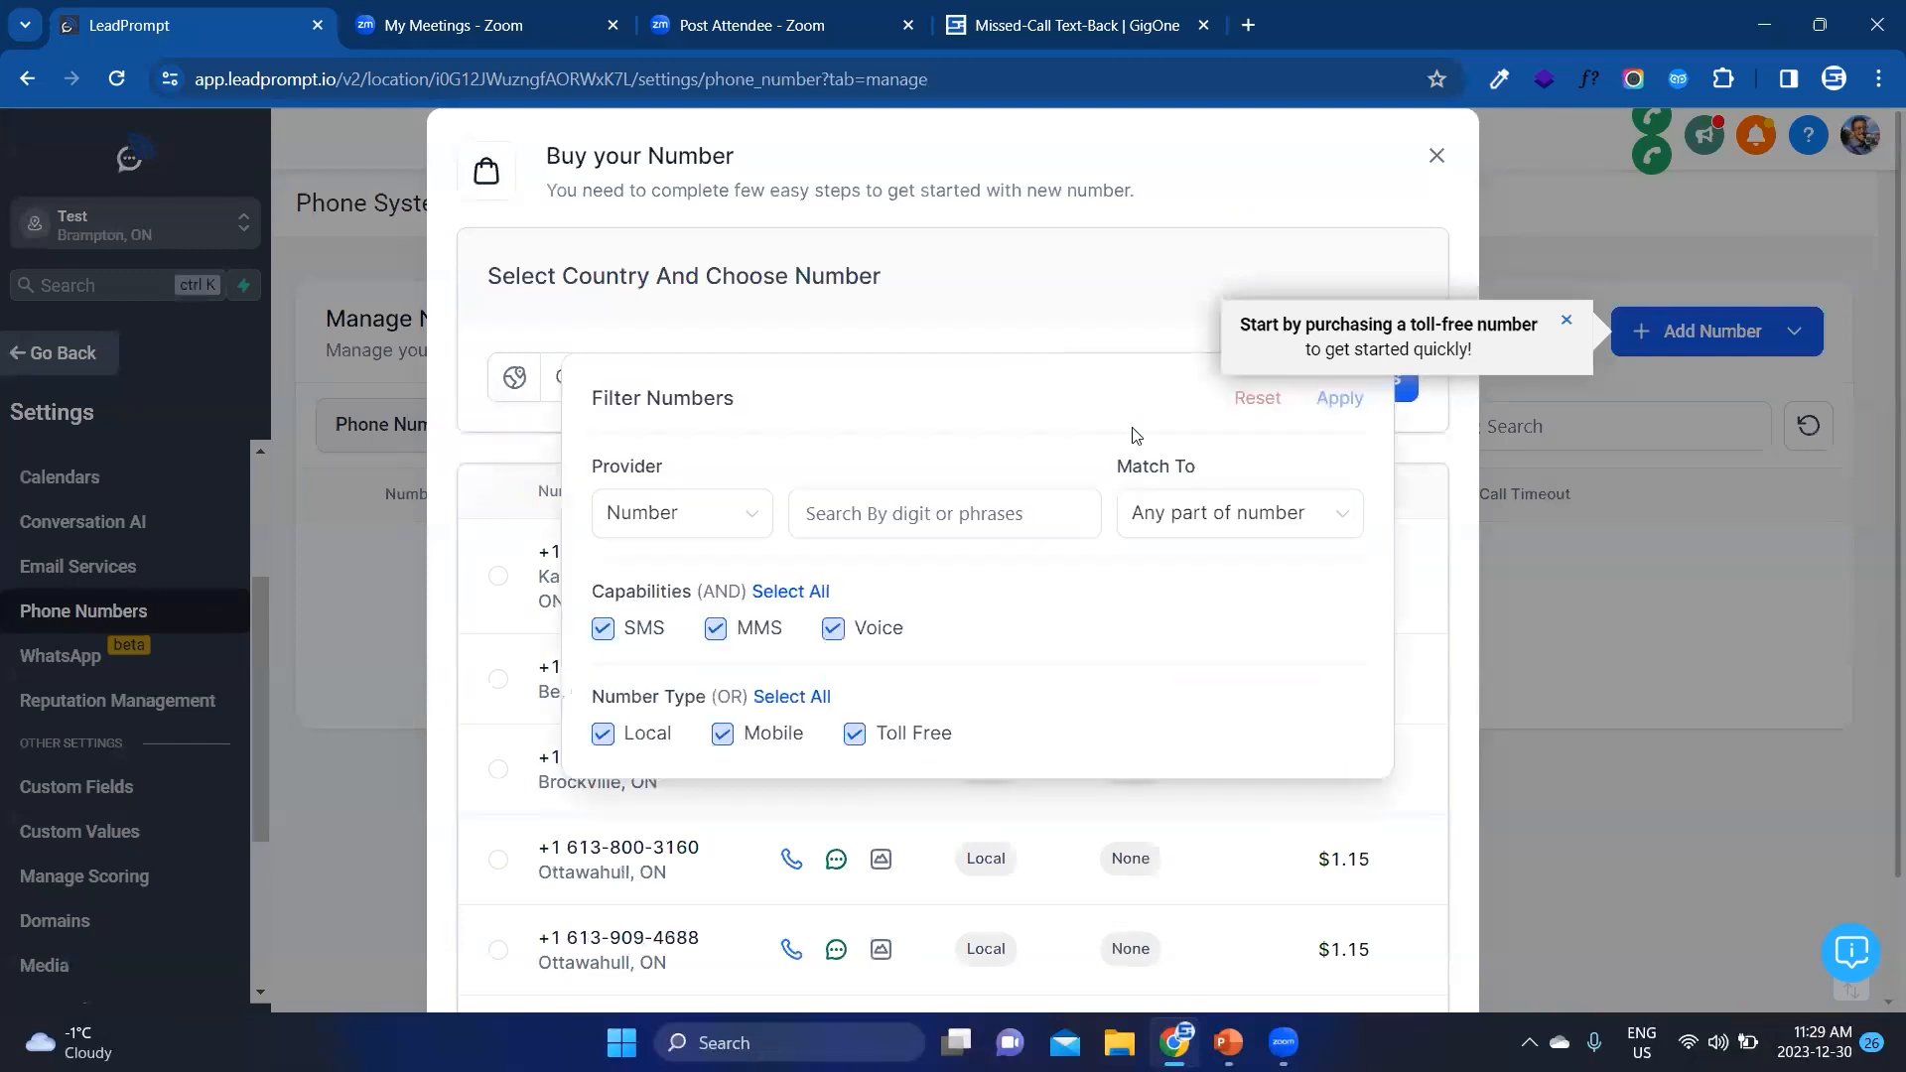
click(1169, 513)
click(1175, 569)
click(957, 513)
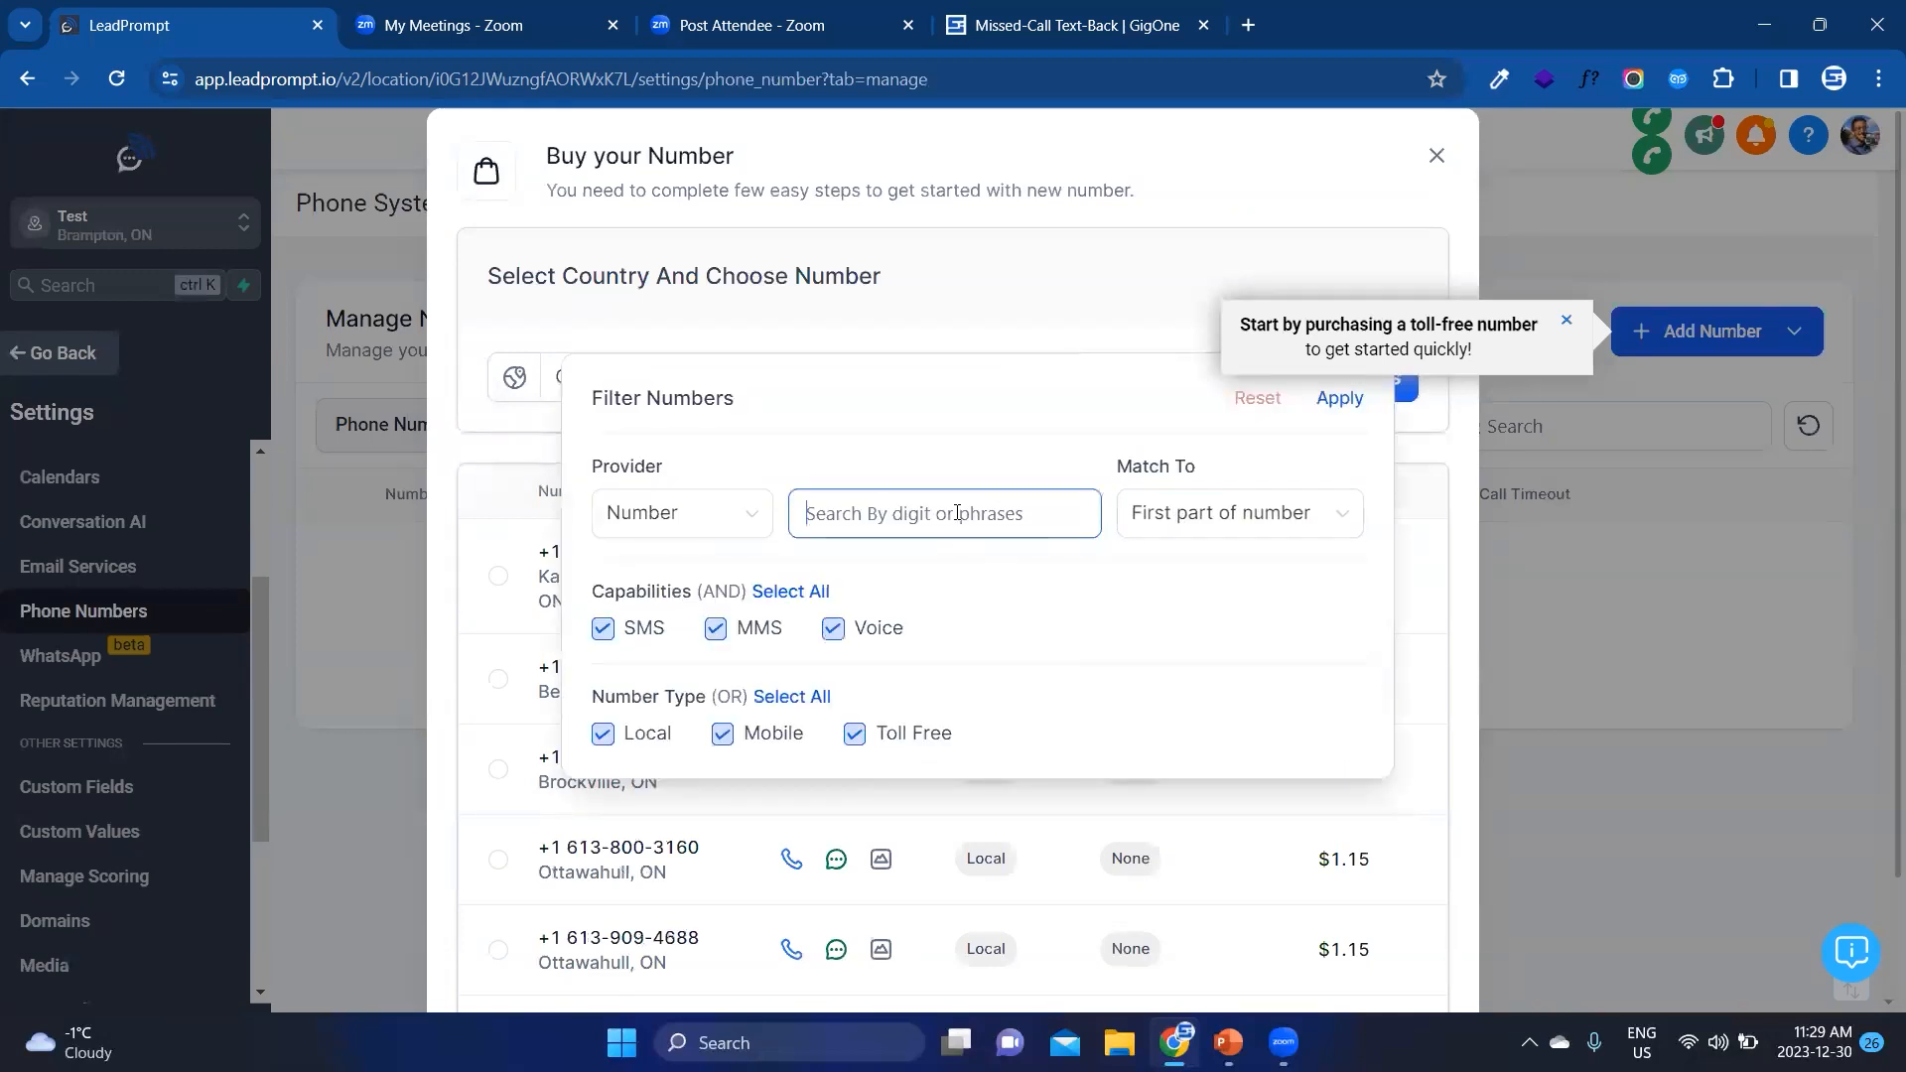
text(647)
click(1331, 408)
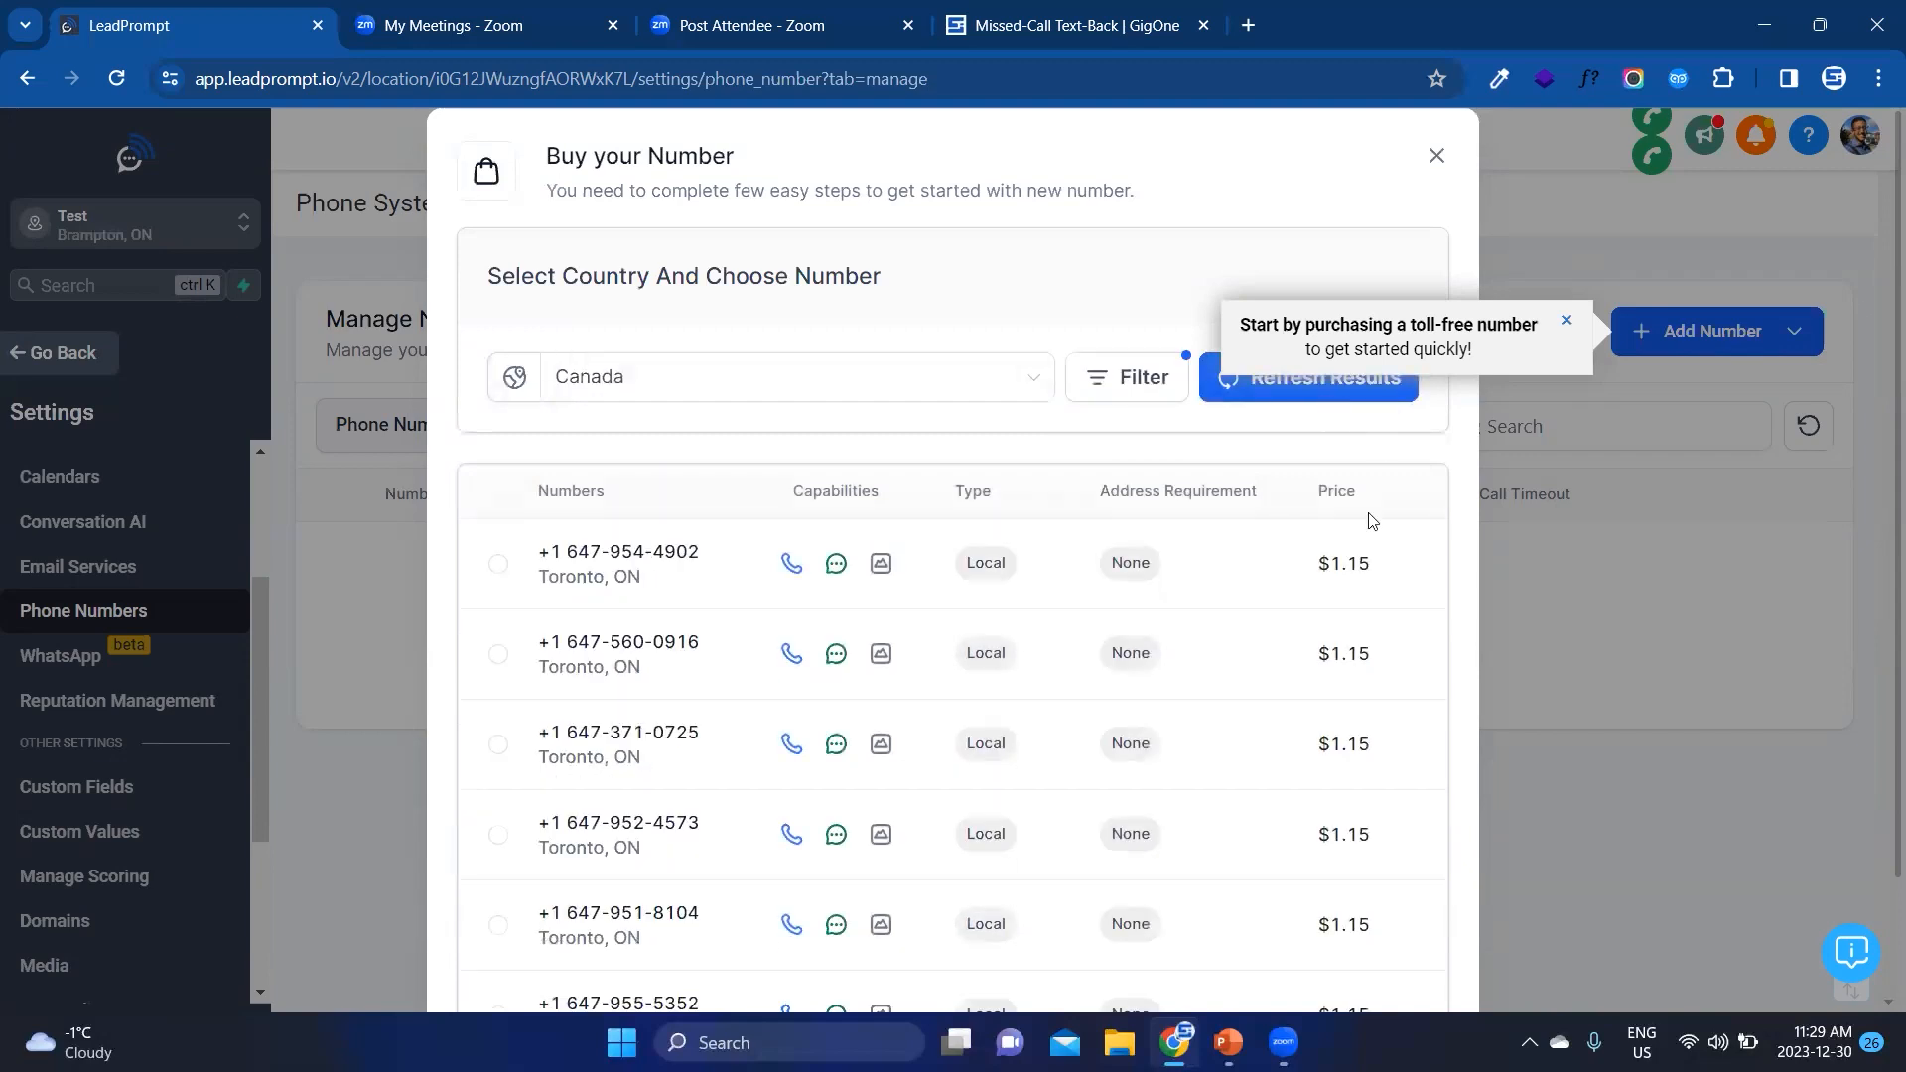
Step: Select the first listed Toronto number, review the purchase details and close the purchase dialog without buying
click(499, 563)
scroll(695, 552, down, 5)
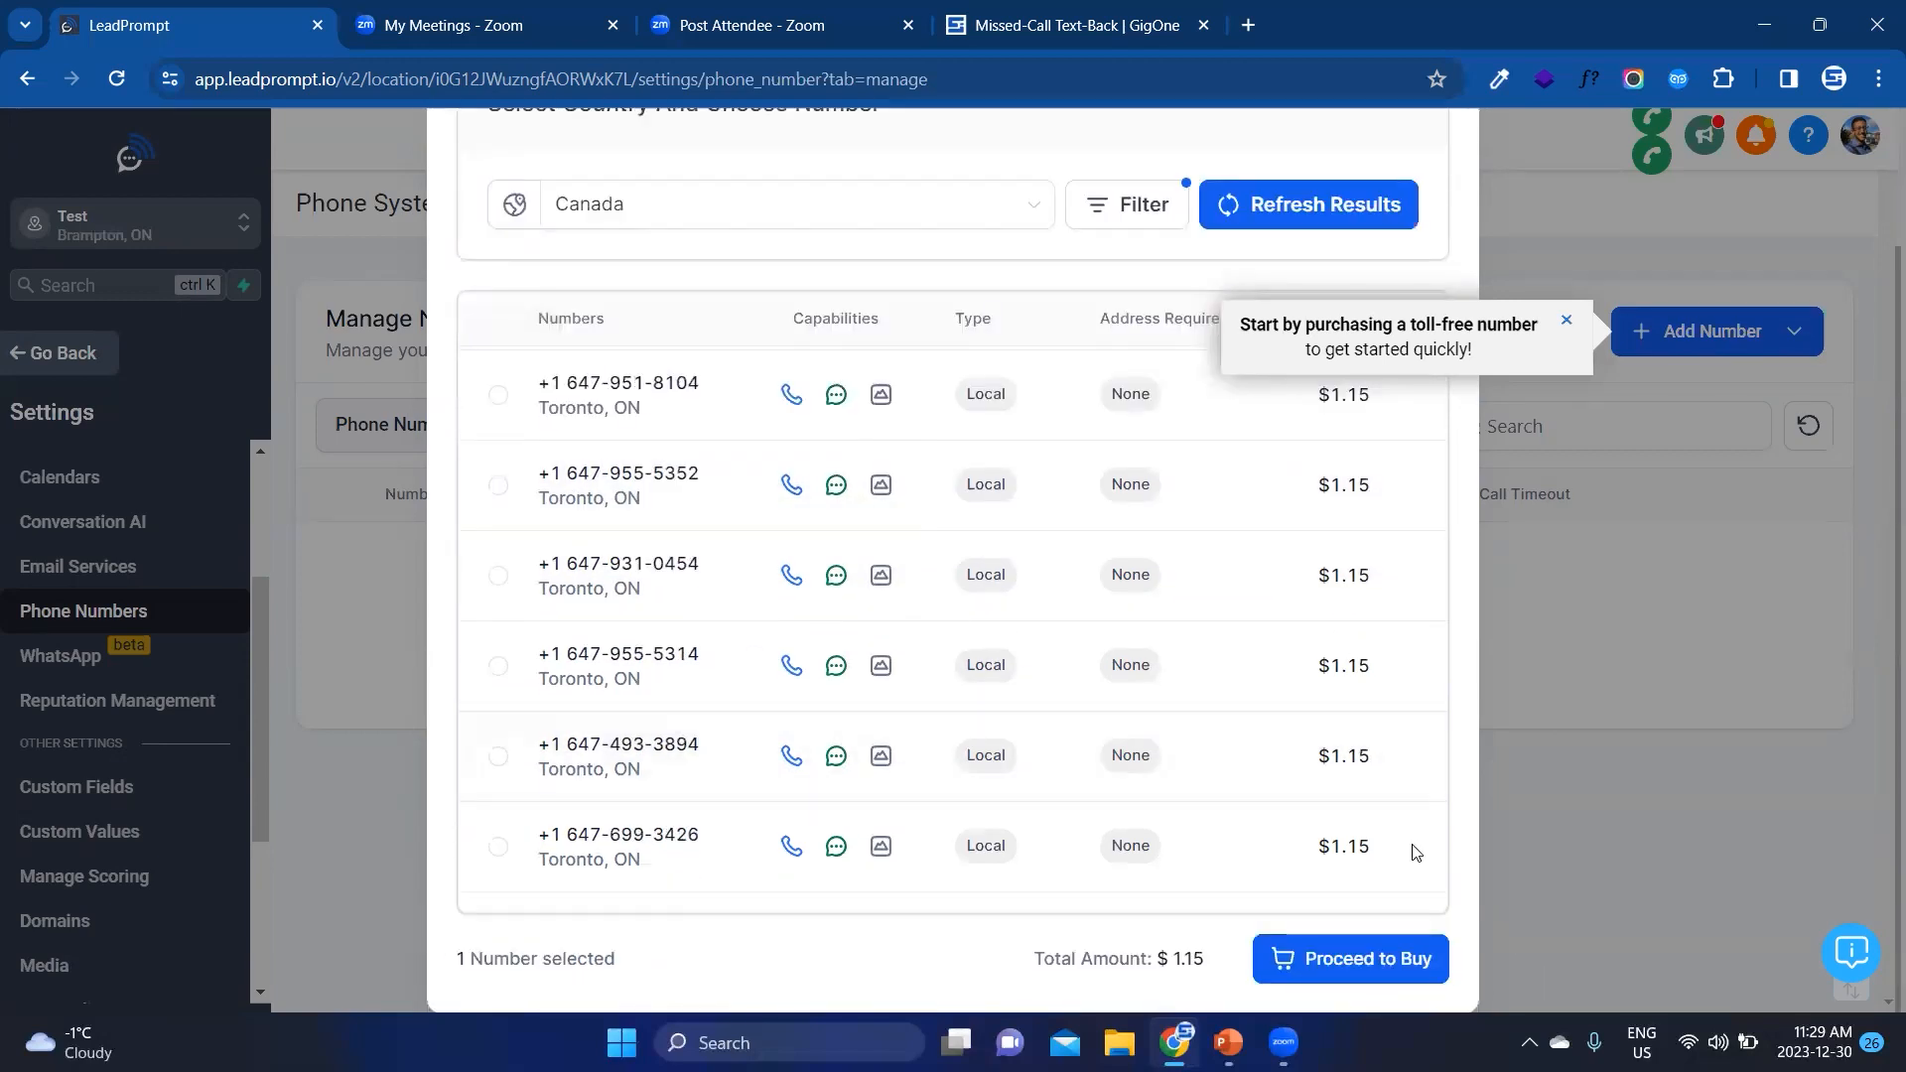
scroll(1460, 556, up, 5)
click(1438, 156)
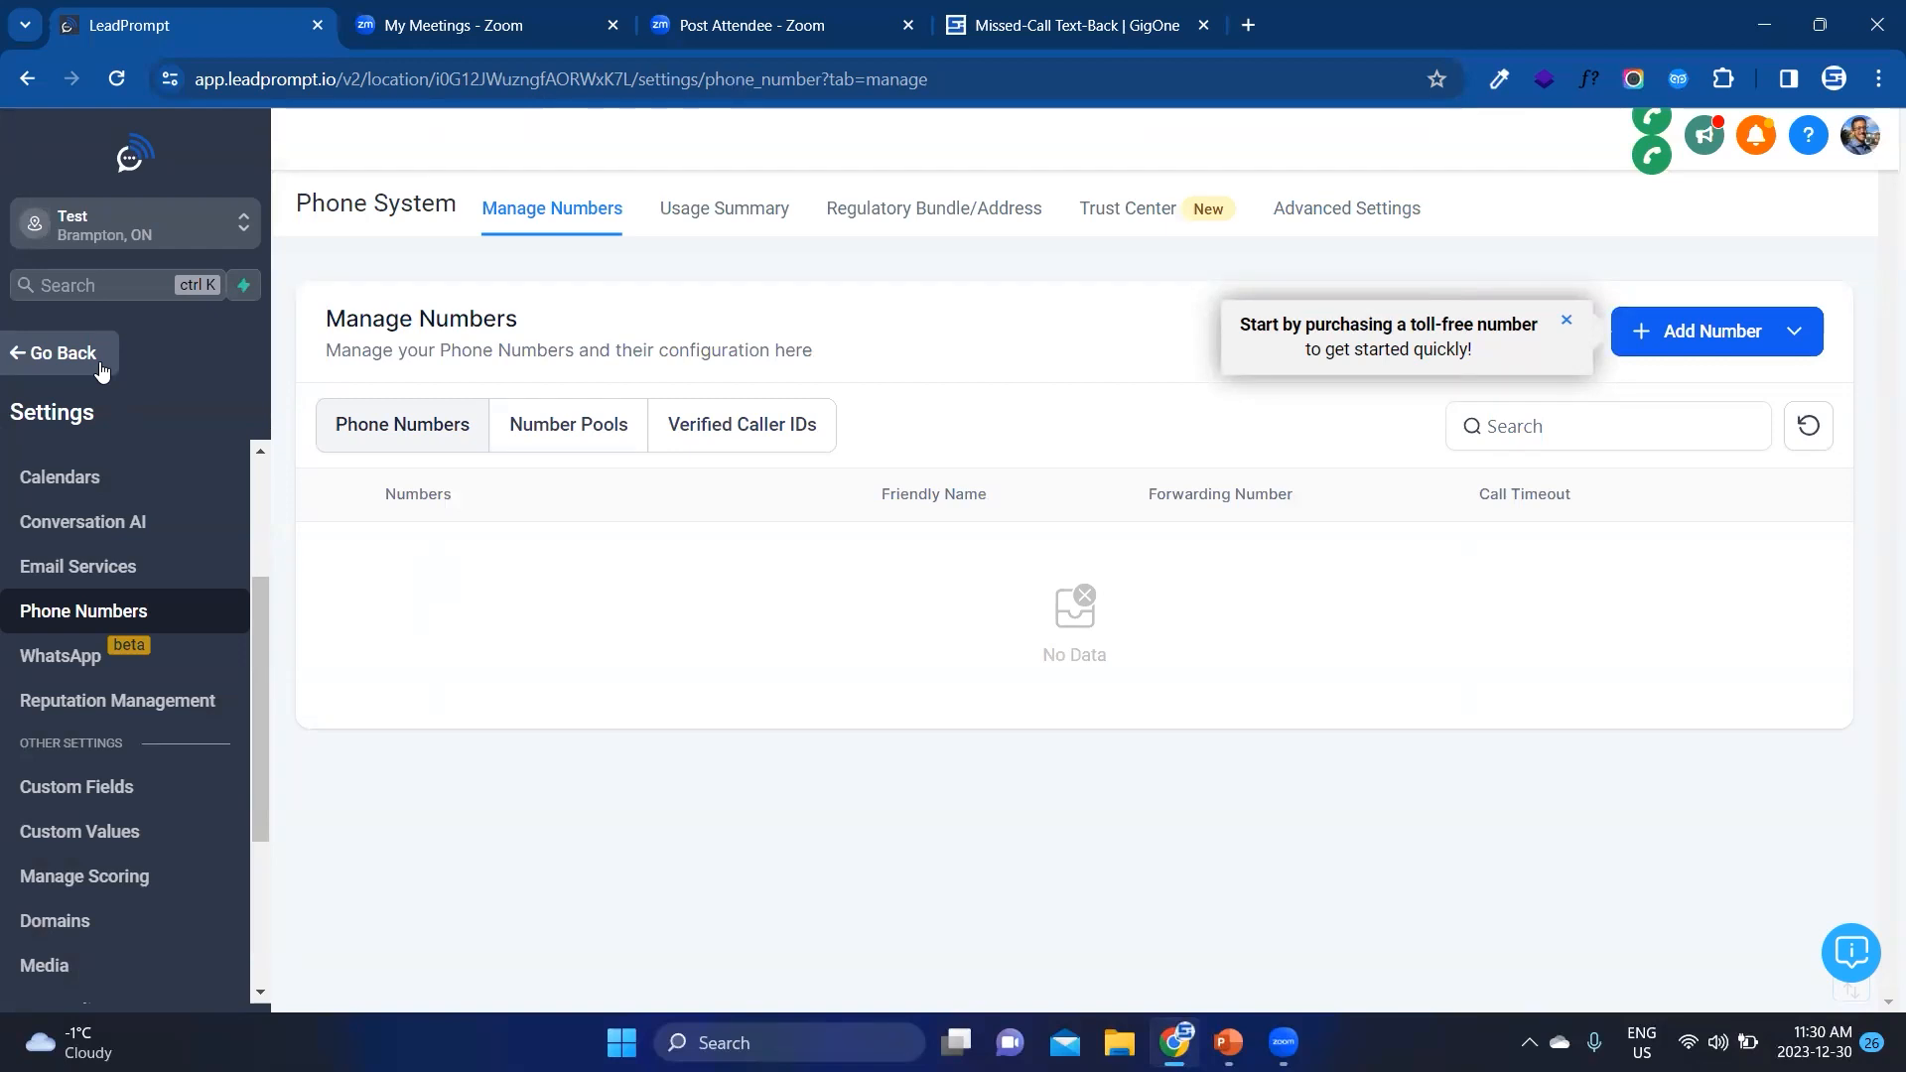
Step: Leave the settings and open the Mobile App page
click(59, 353)
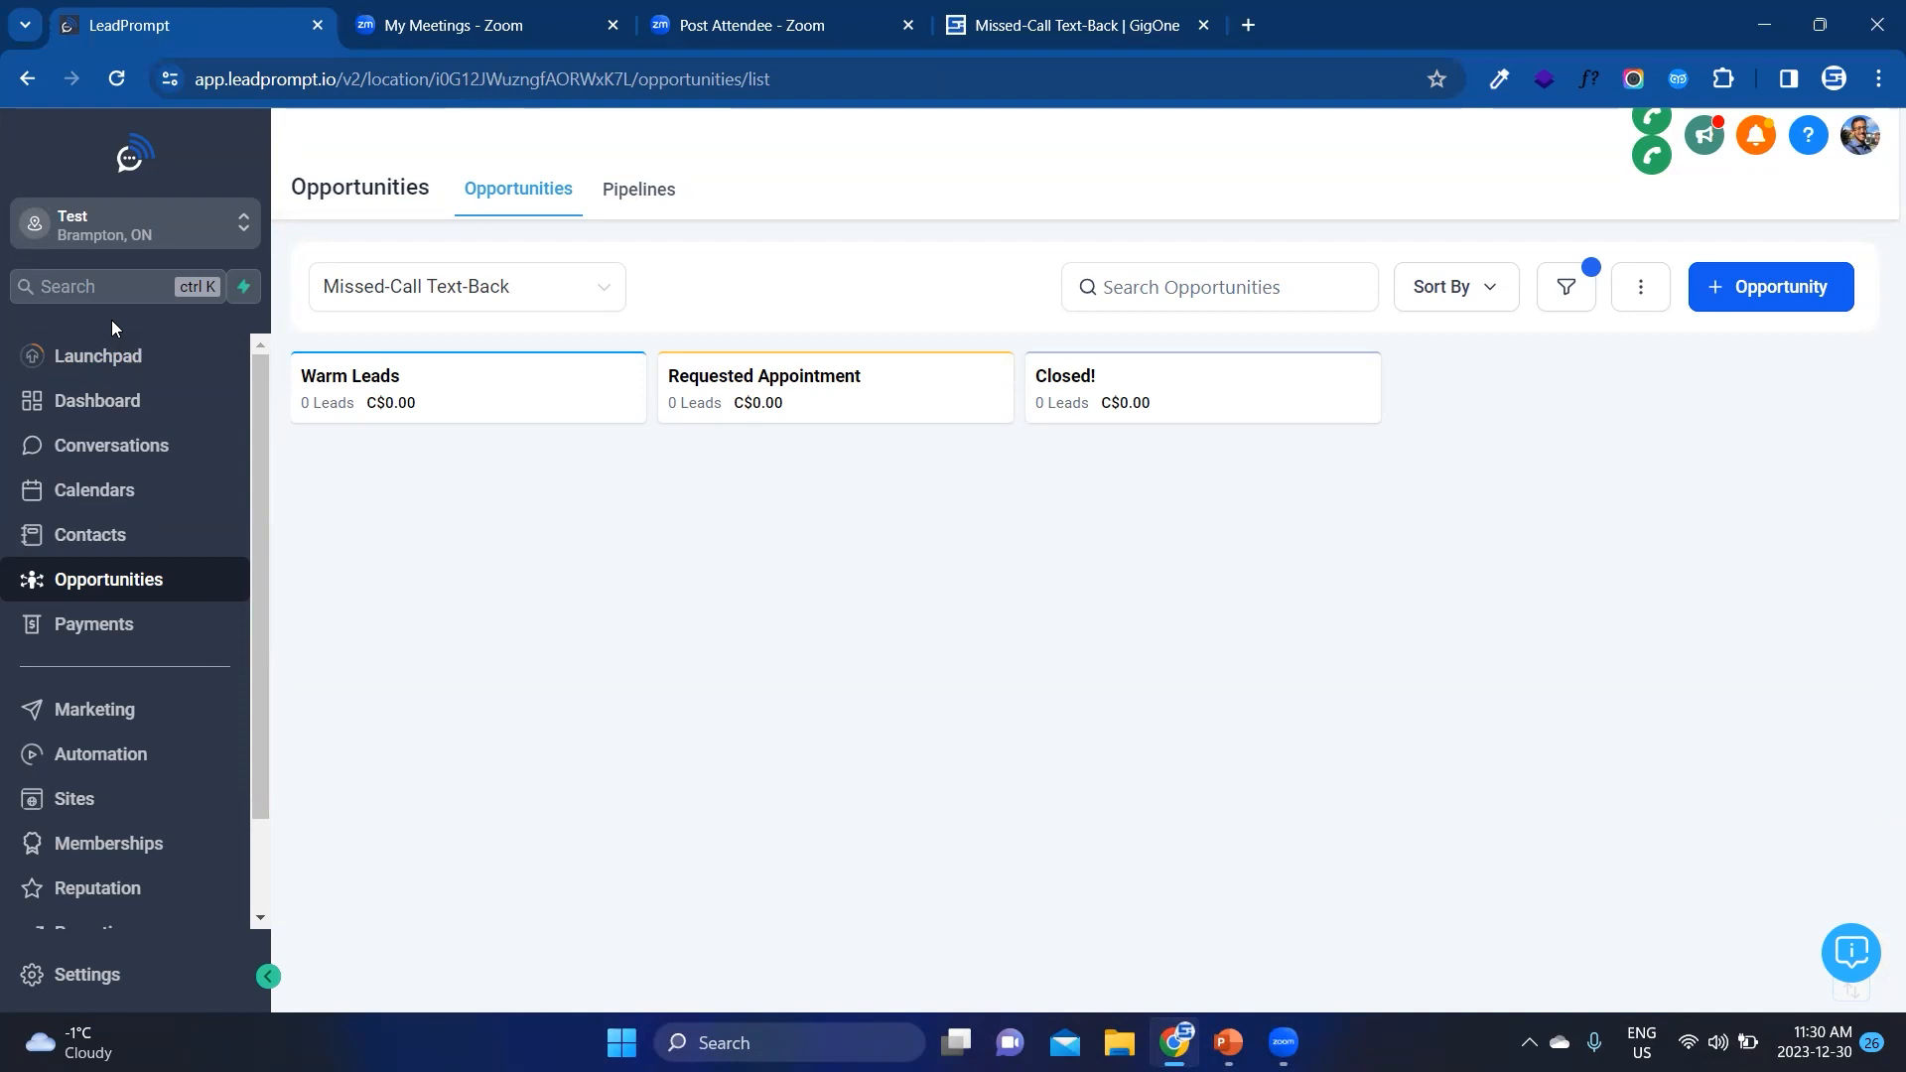
scroll(159, 817, down, 1)
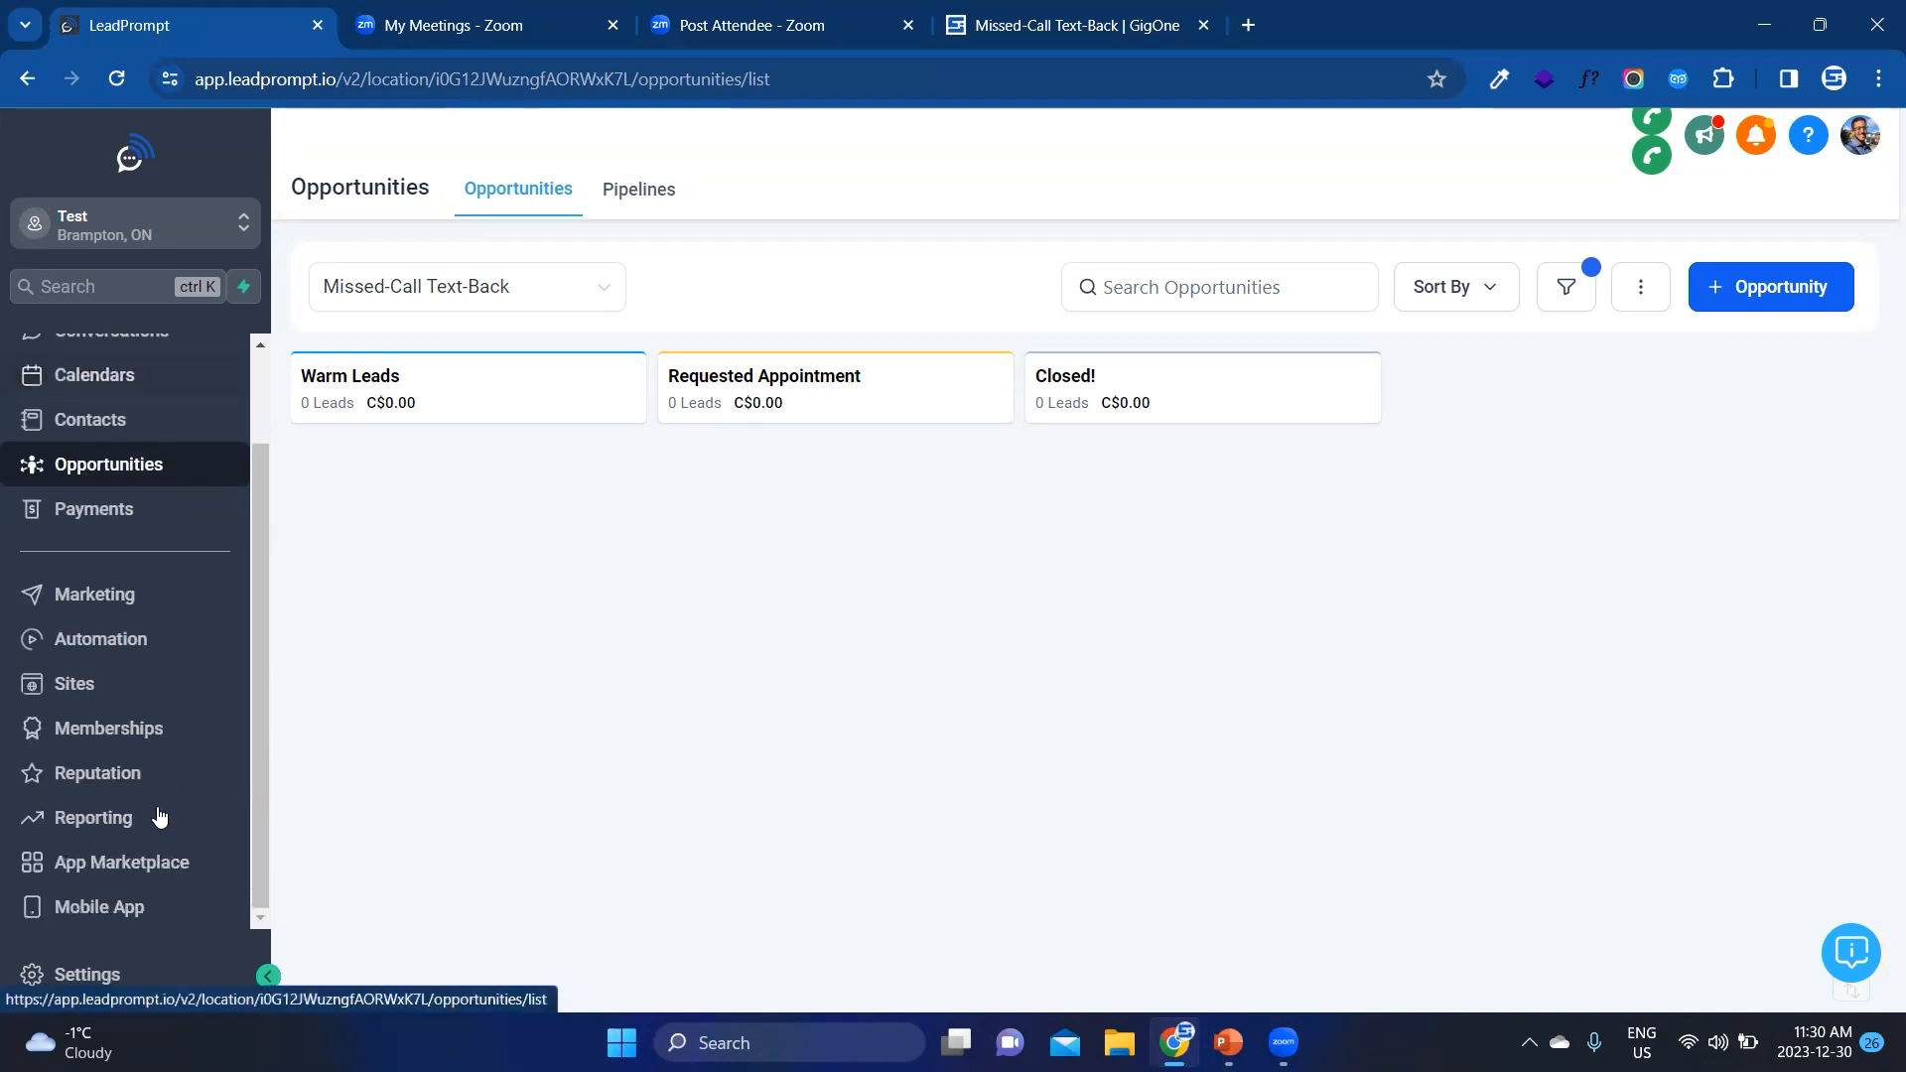
click(154, 907)
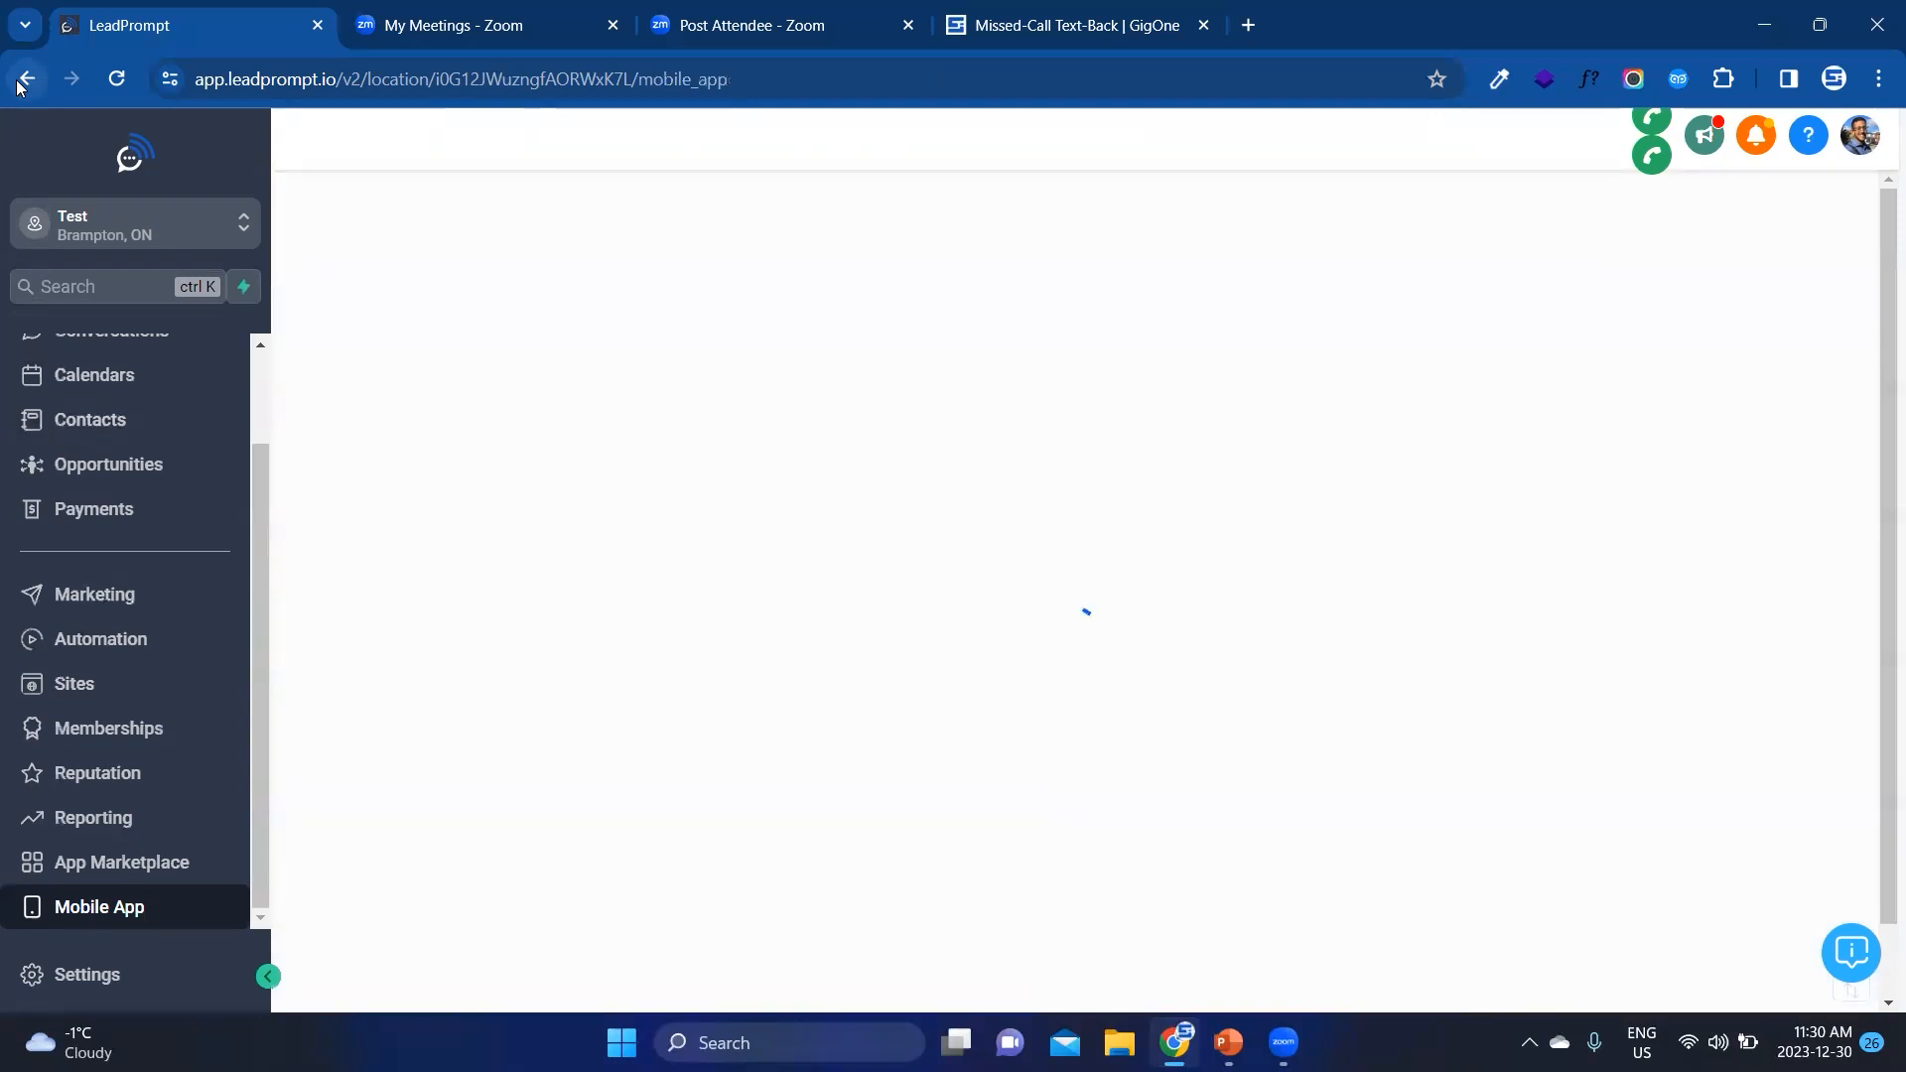
click(67, 643)
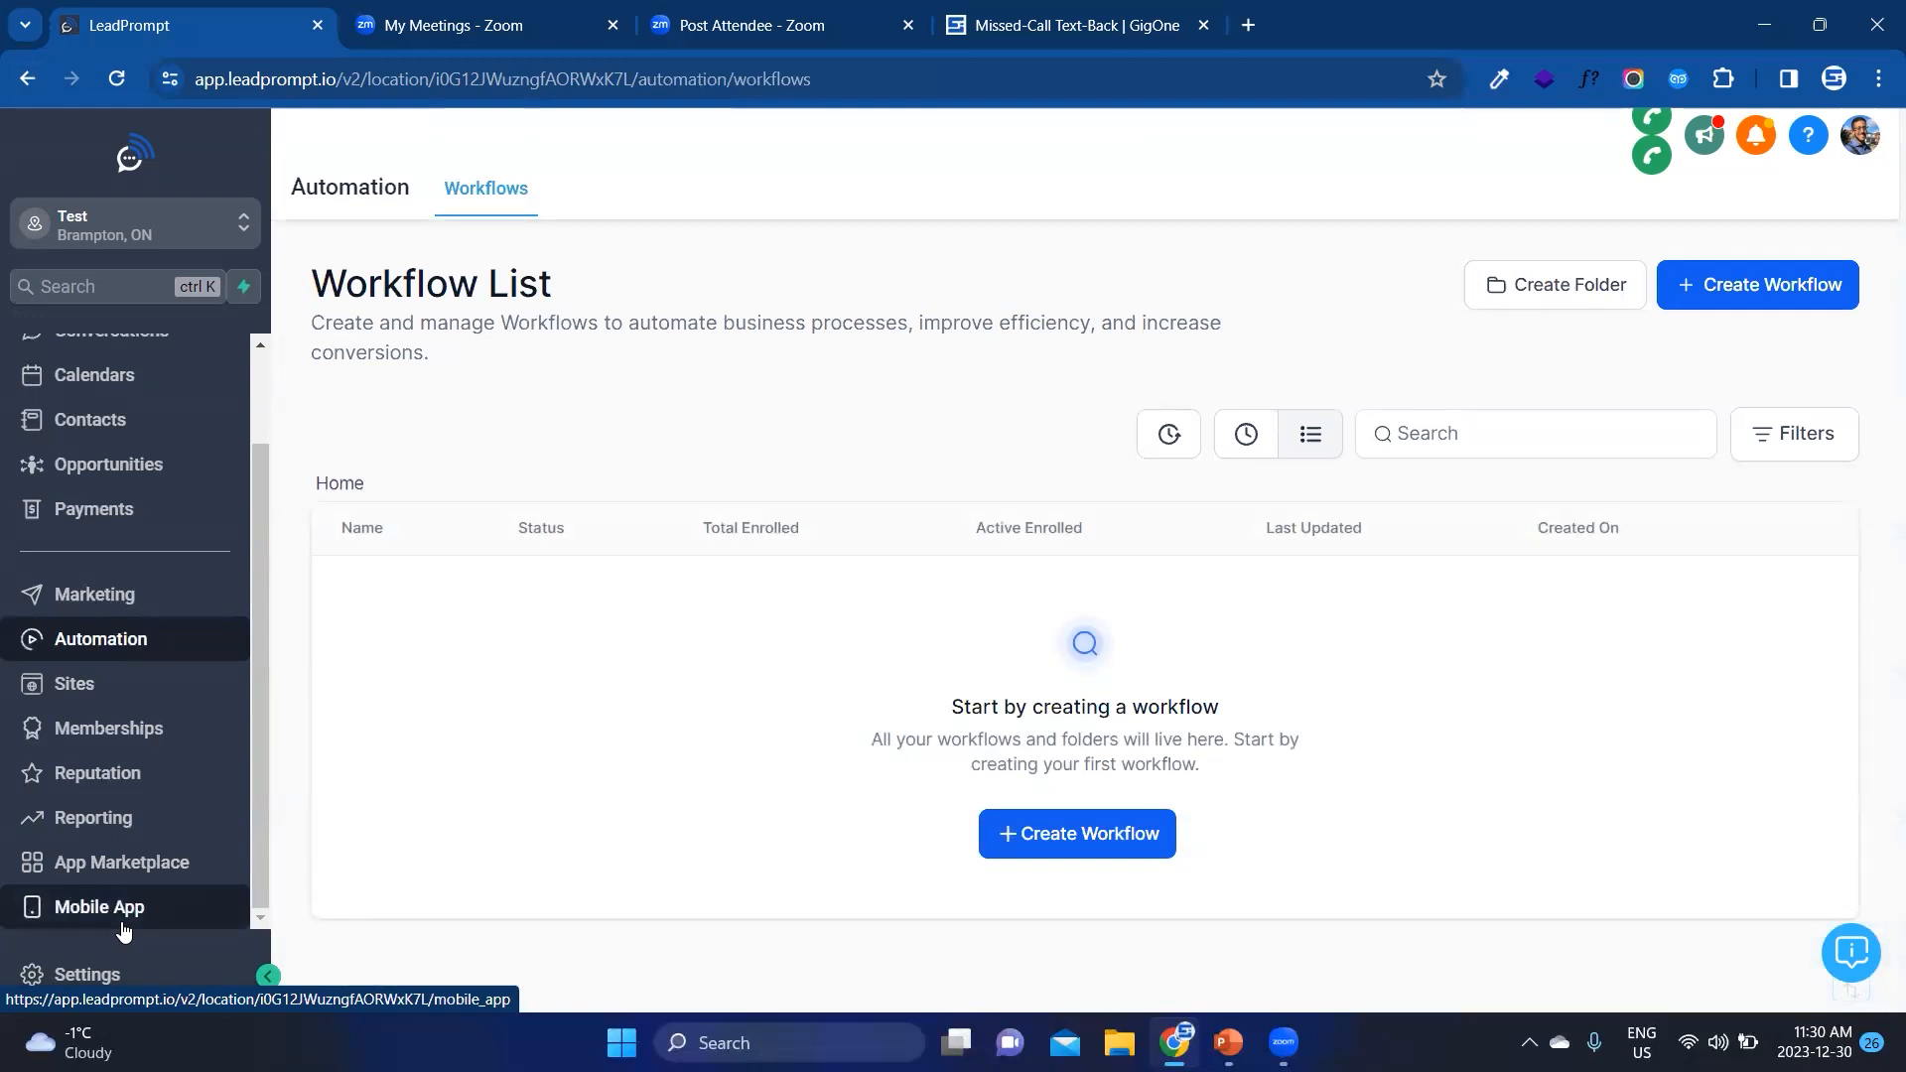
click(123, 931)
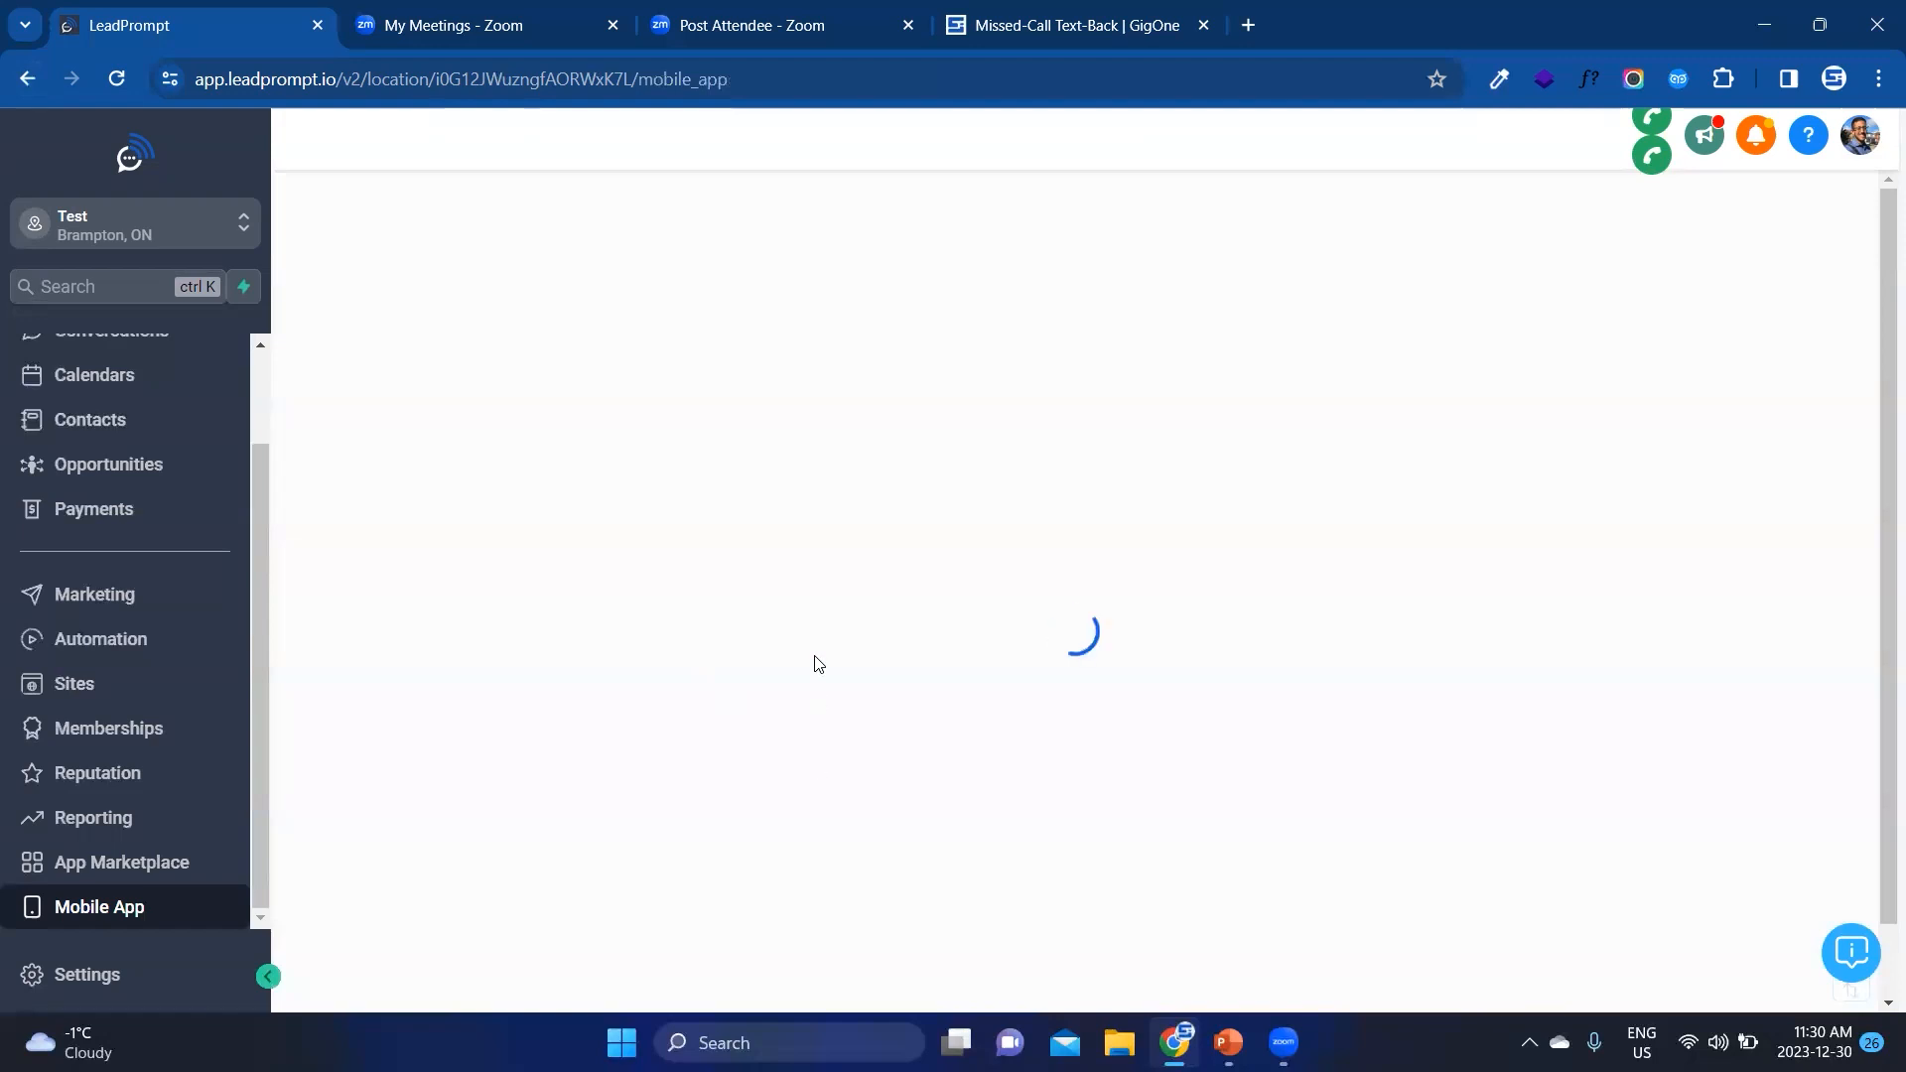
Step: Open the Automation workflows list and start creating a new workflow
scroll(814, 663, down, 3)
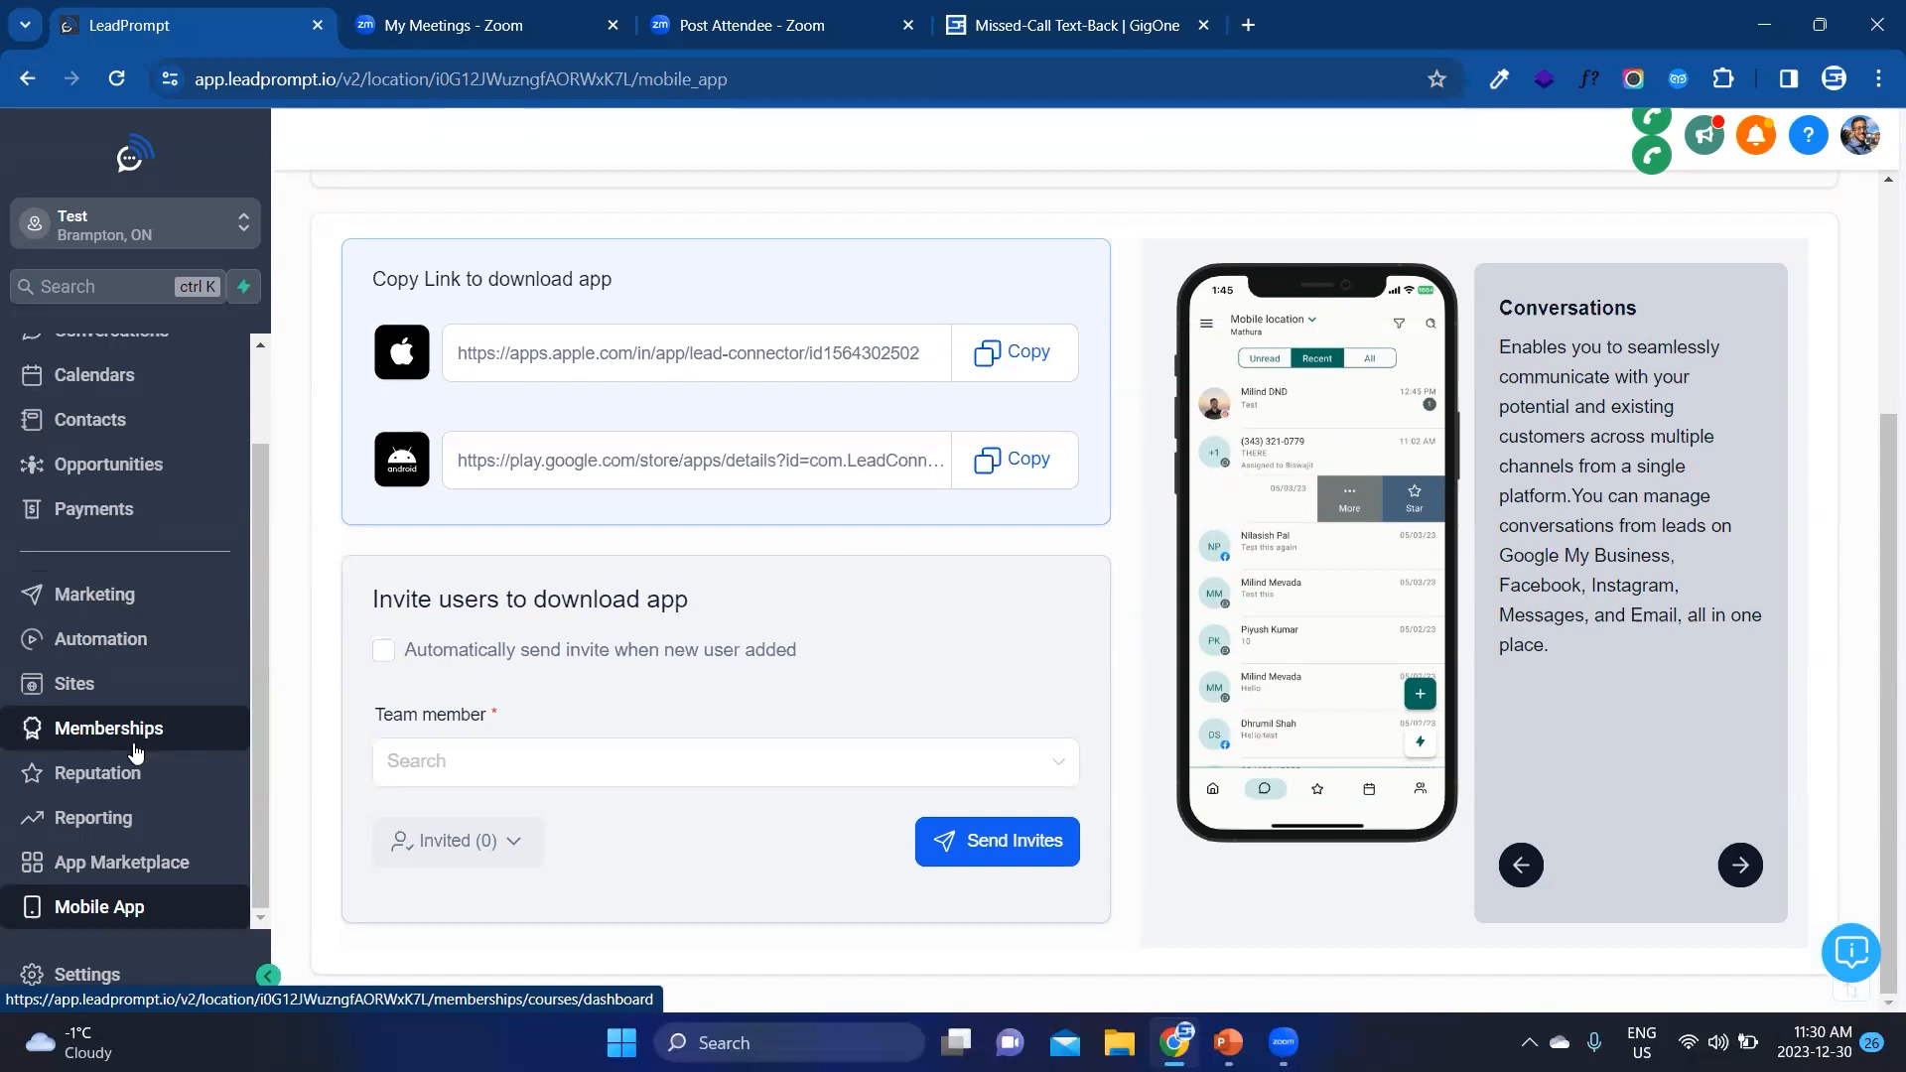
click(119, 640)
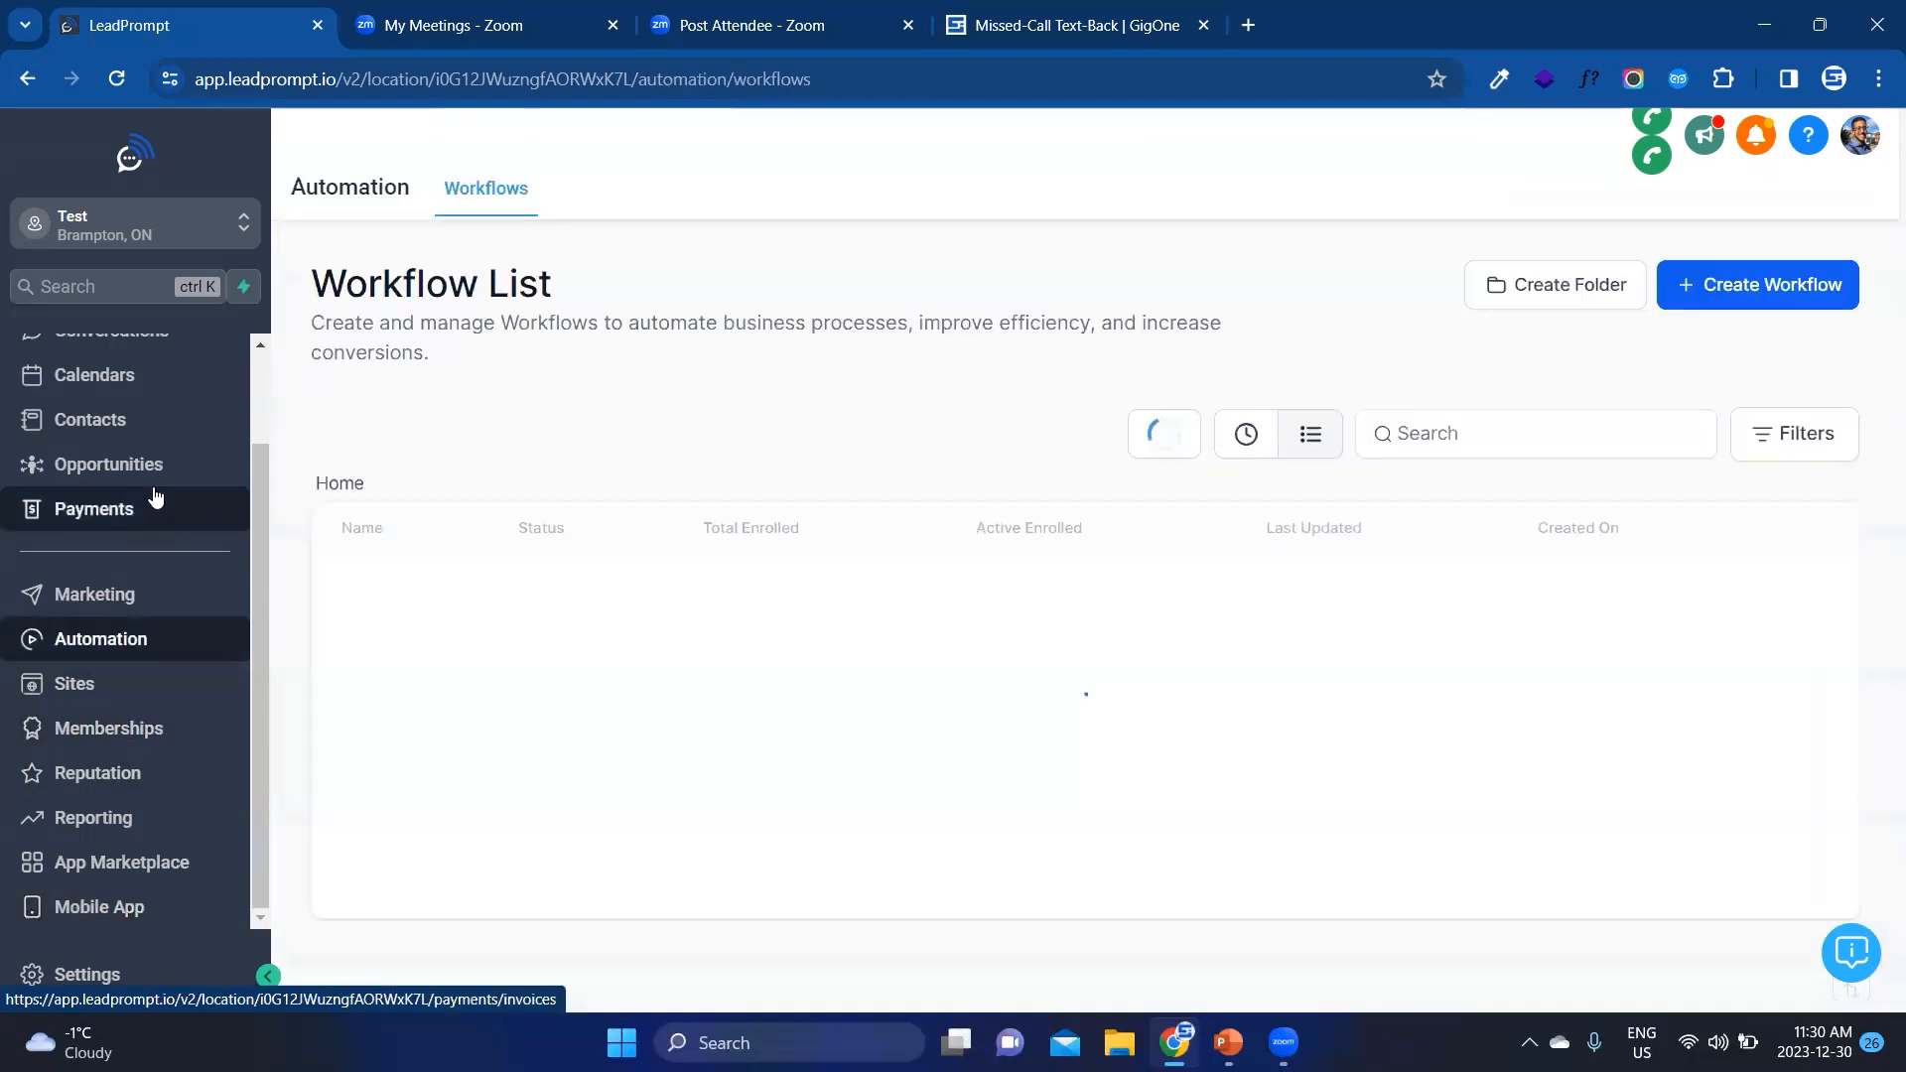
click(1076, 833)
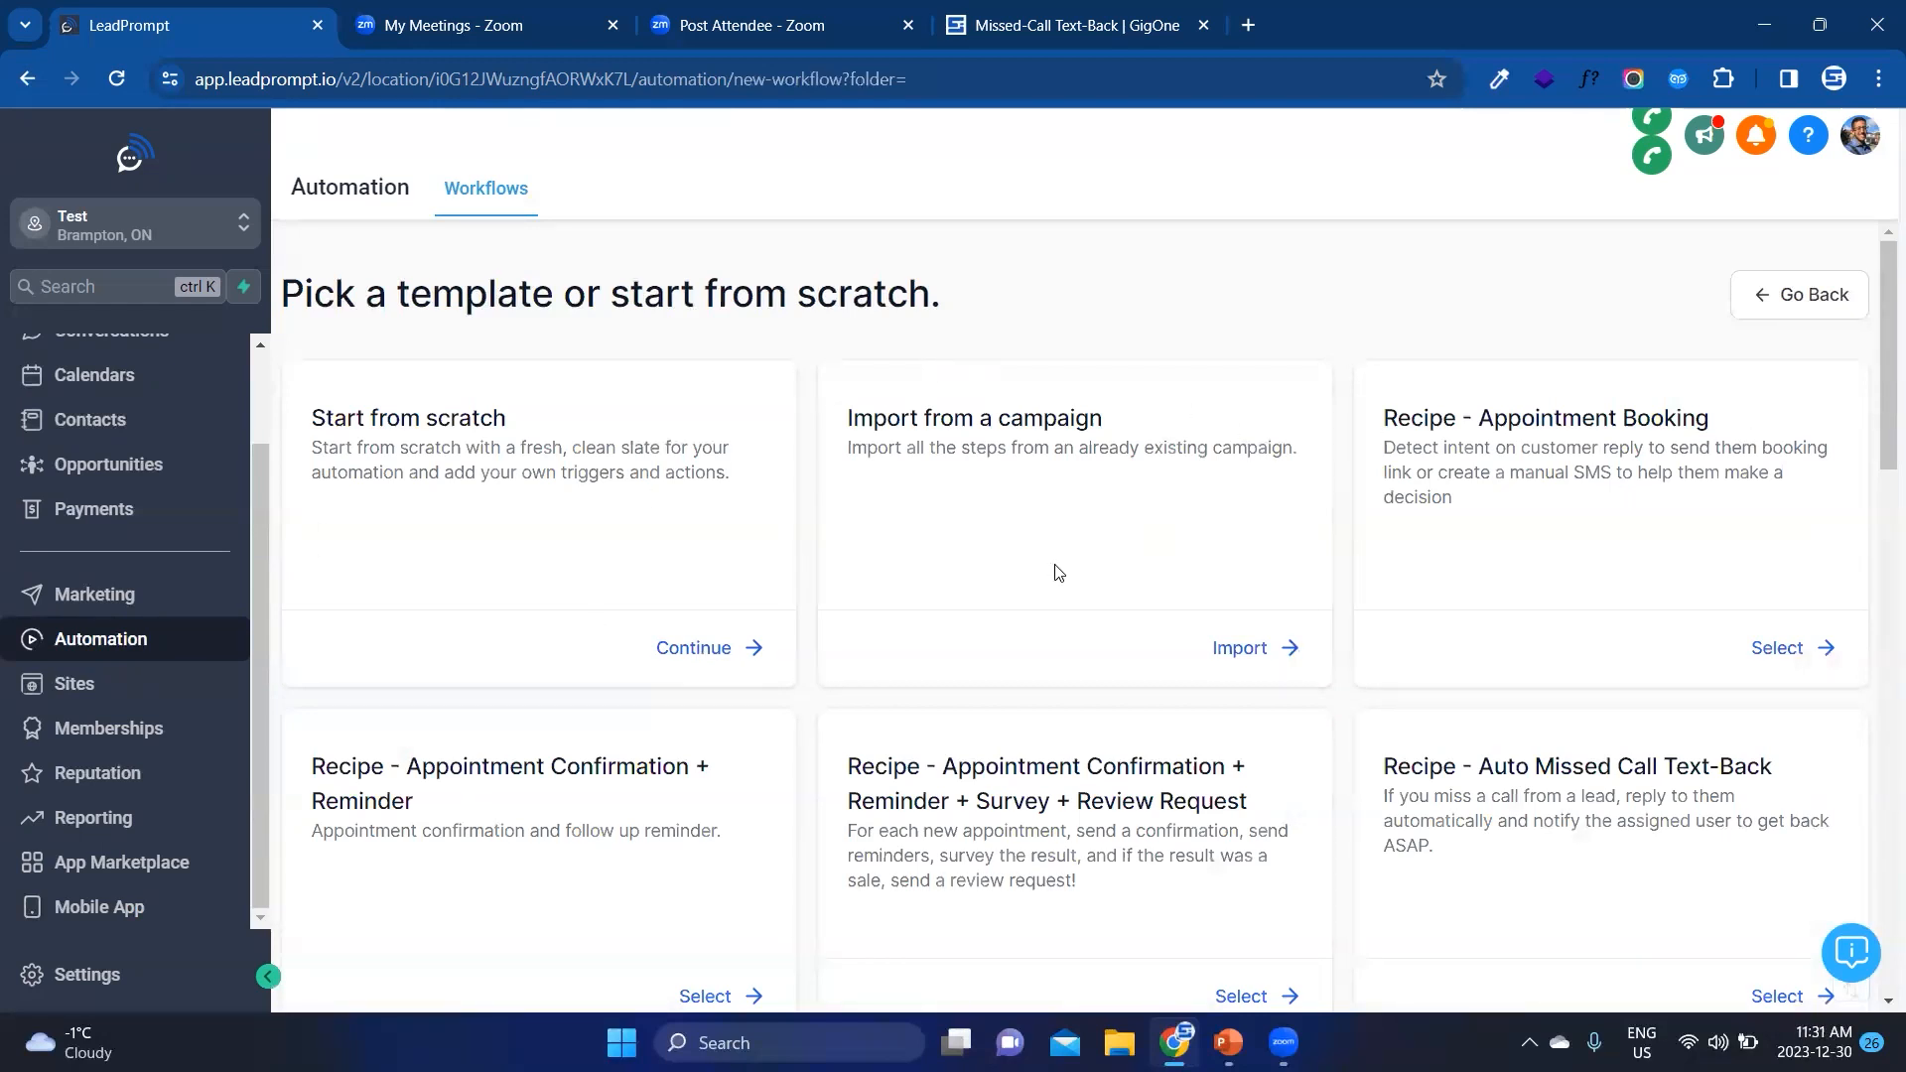
Step: Look through the workflow recipe templates and choose to start the new workflow from scratch
scroll(1058, 572, down, 3)
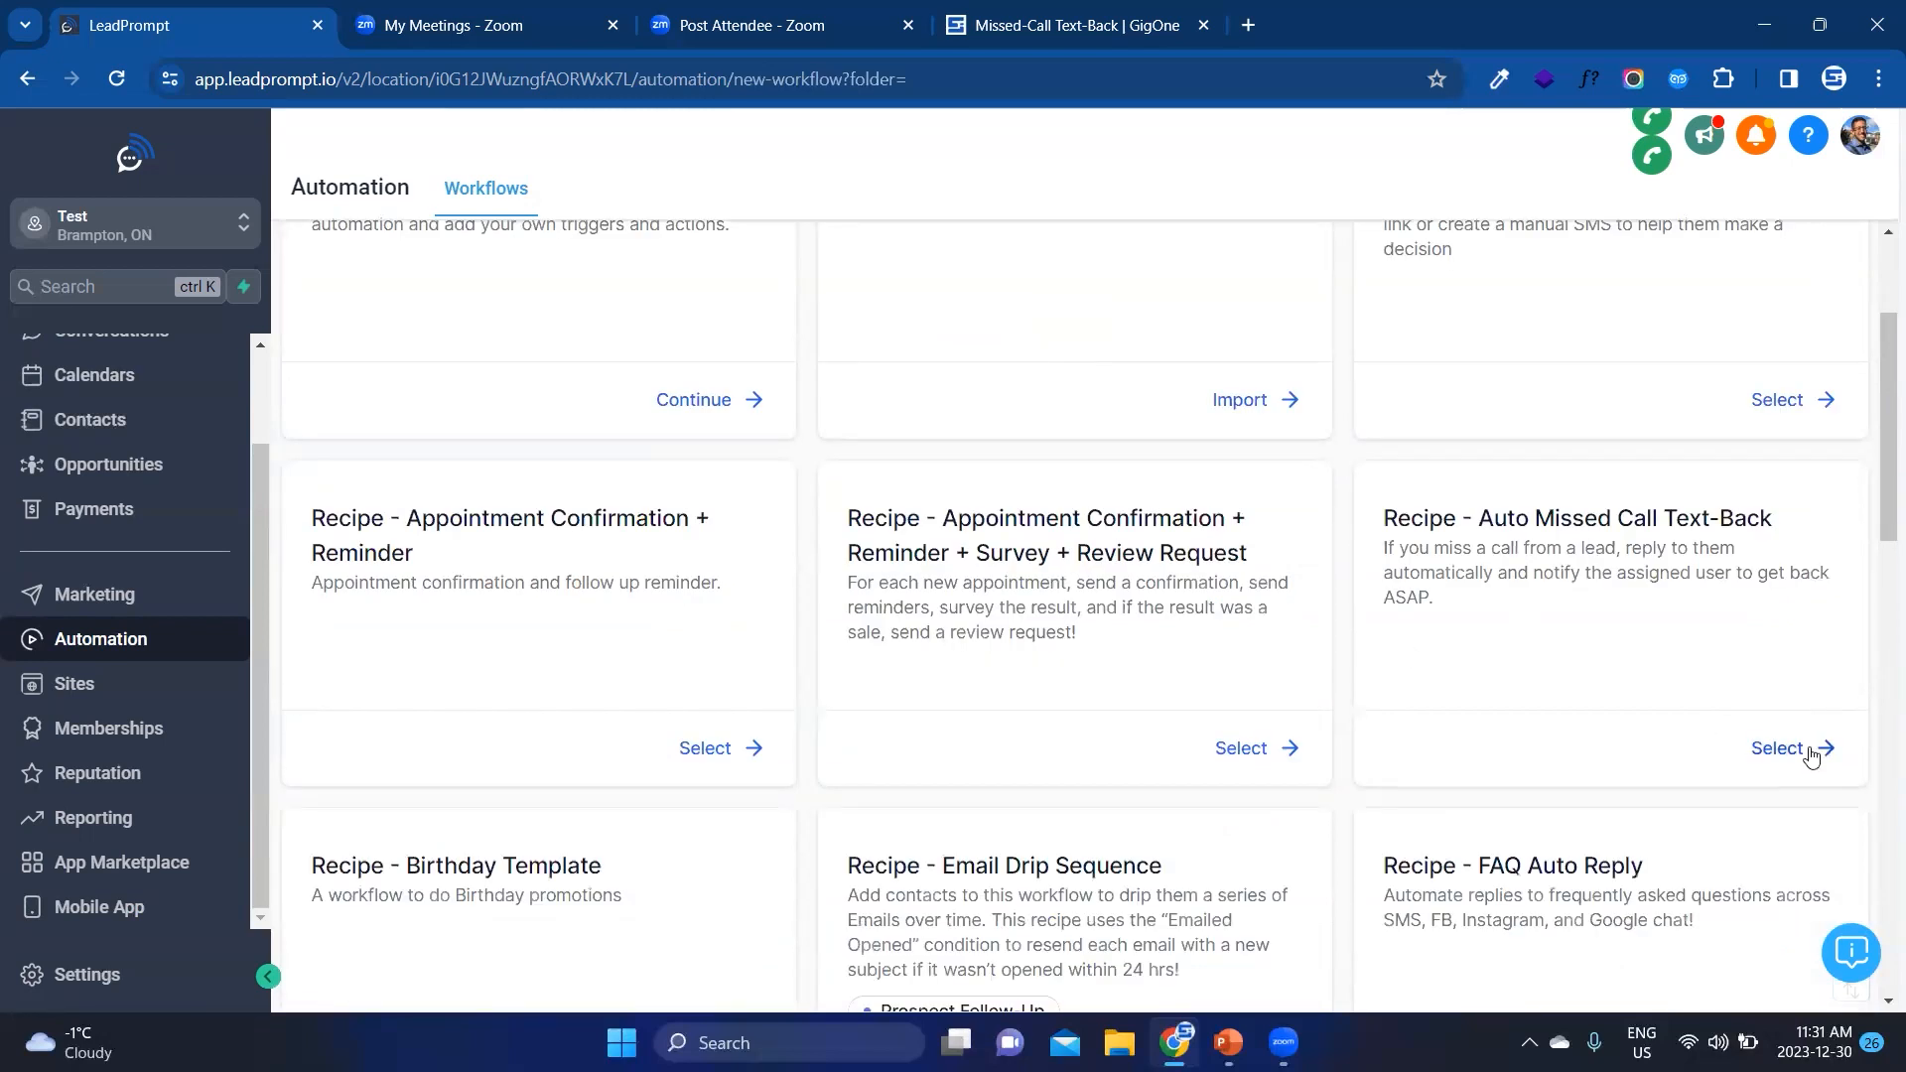
scroll(1715, 668, down, 3)
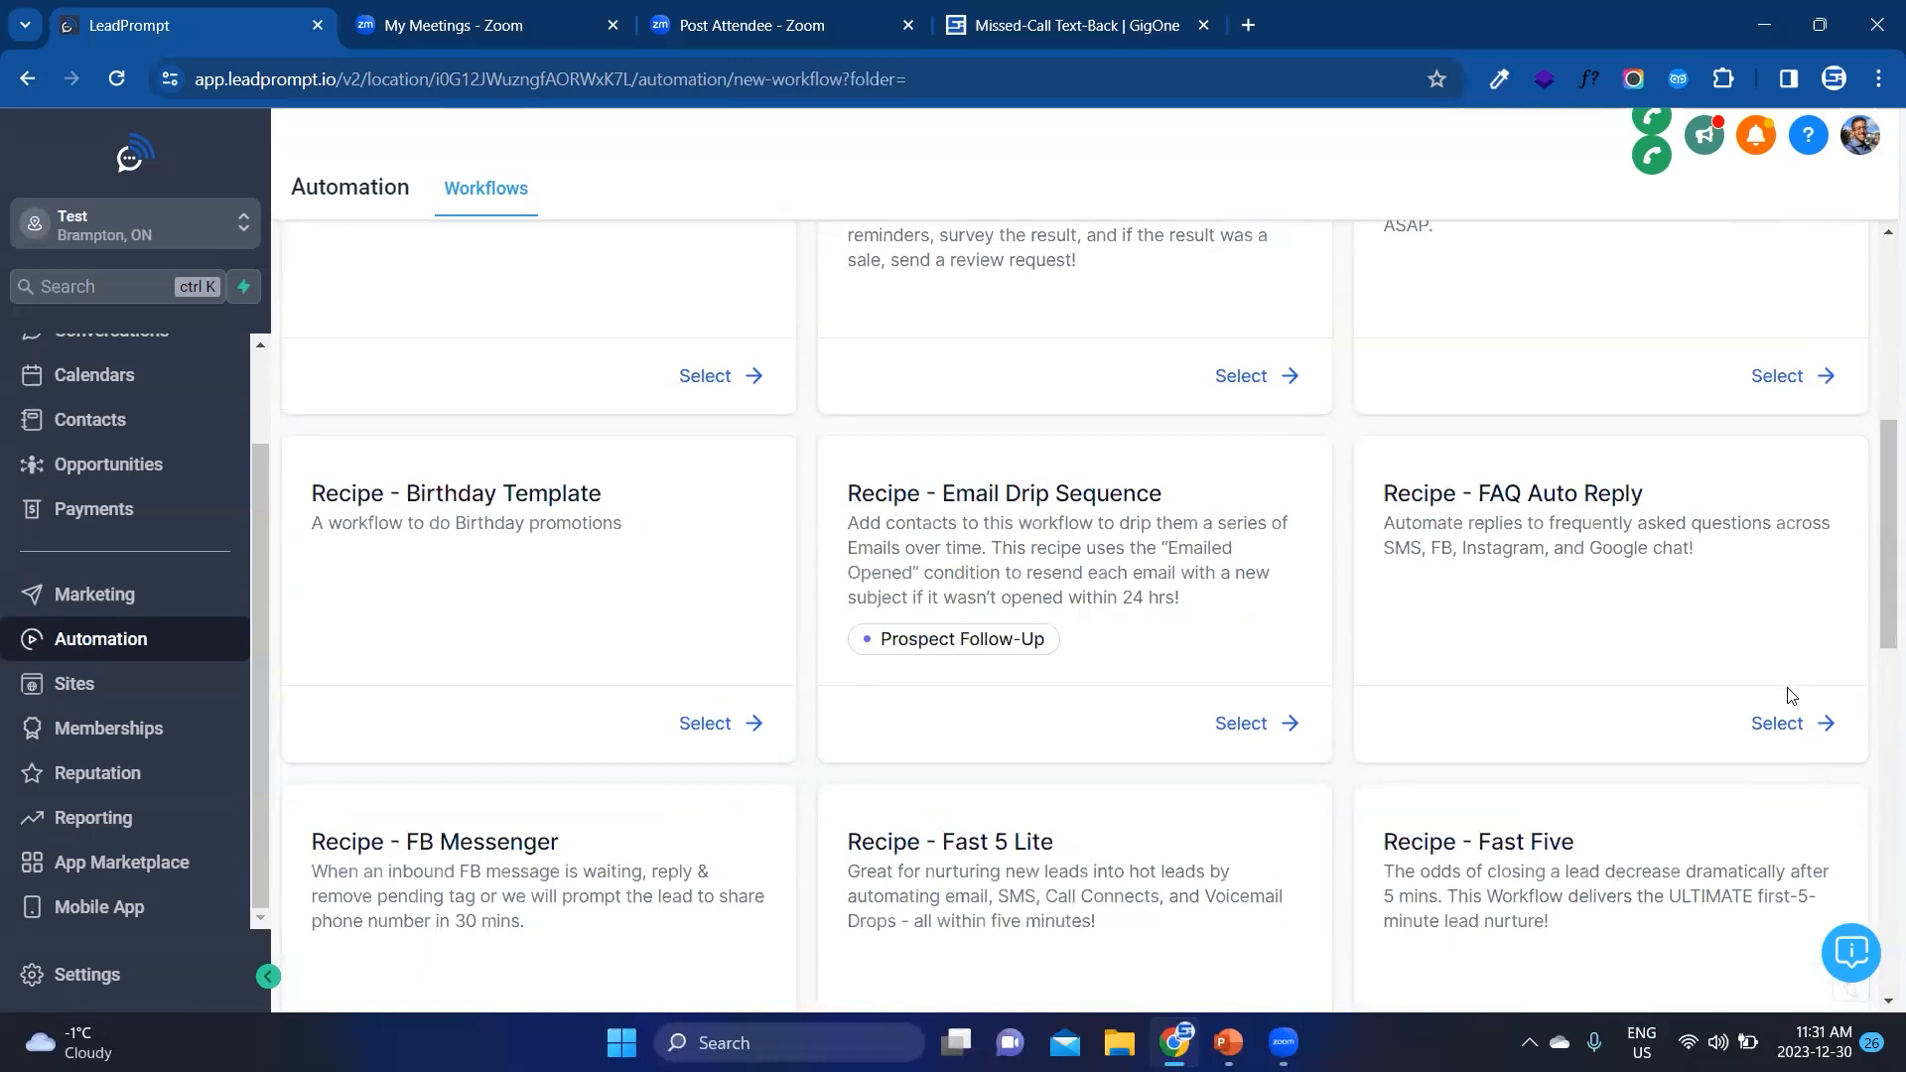
scroll(1756, 695, down, 5)
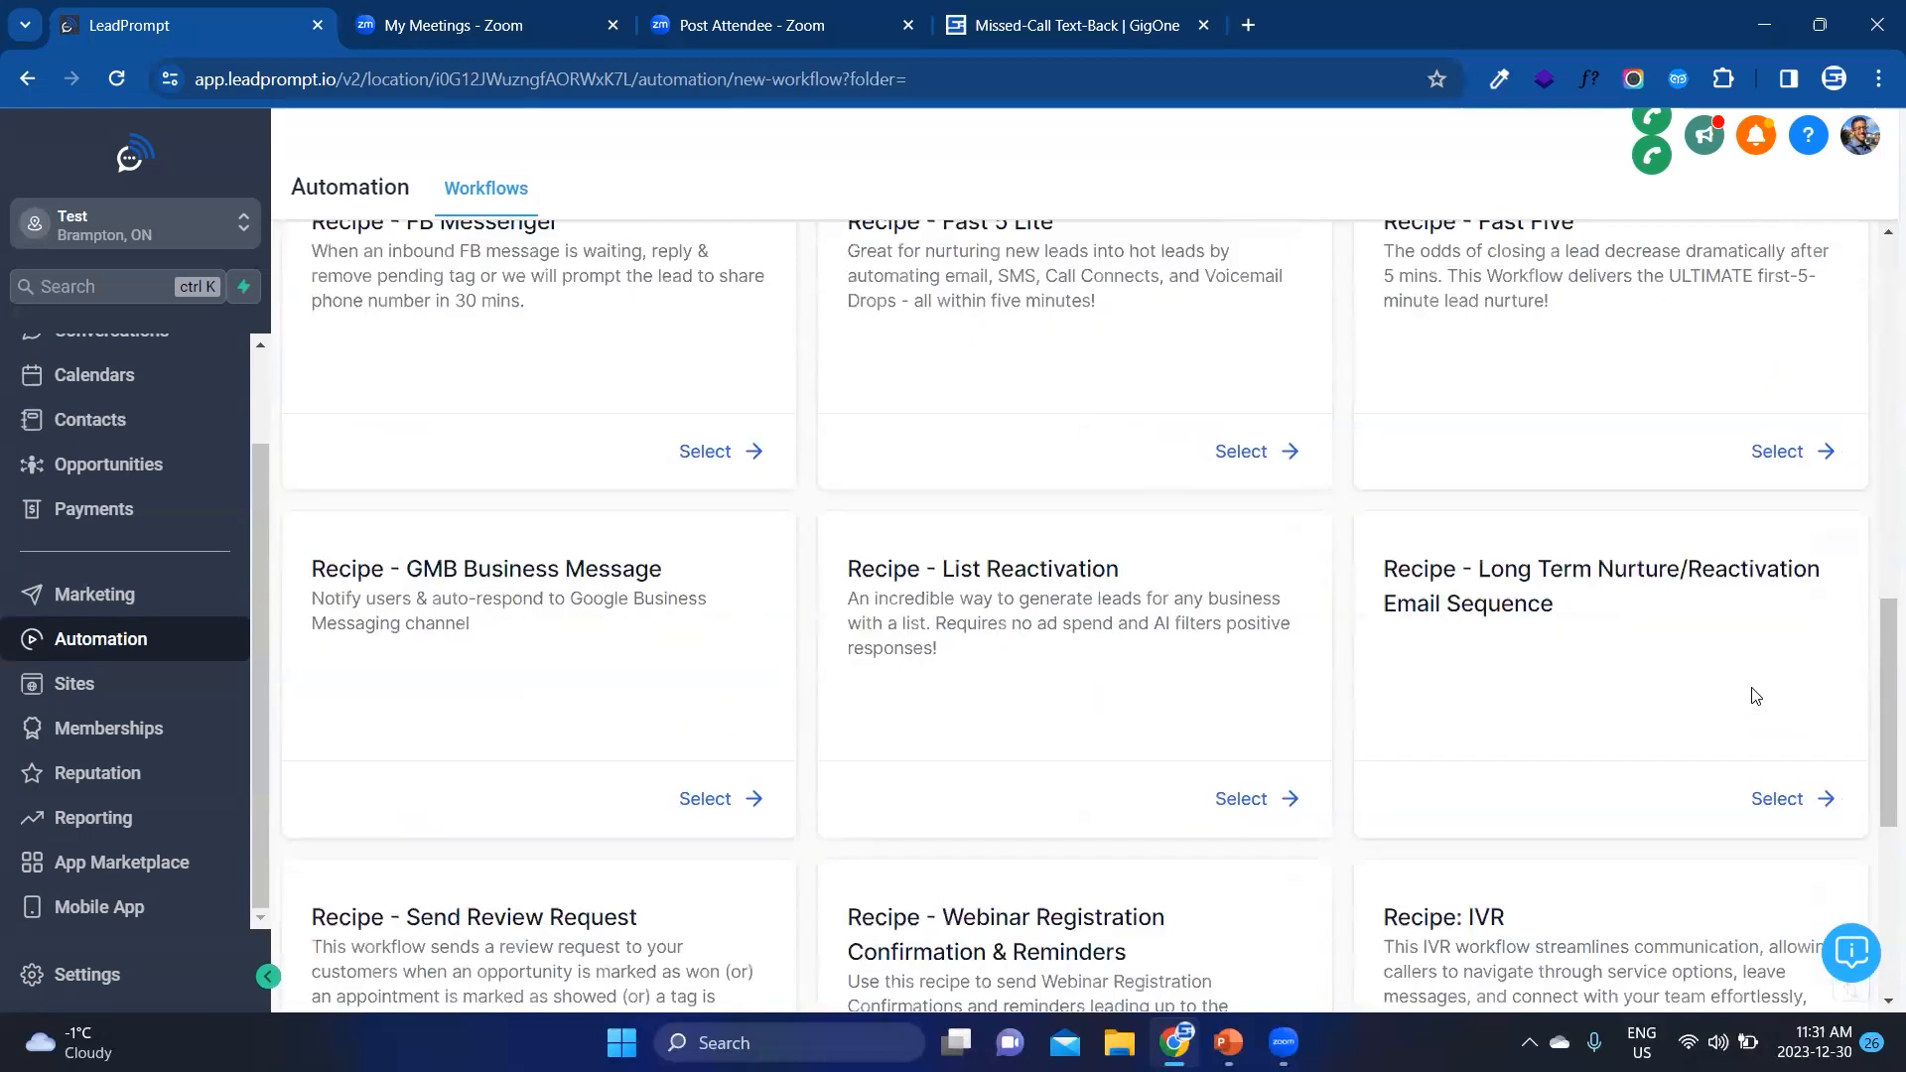
scroll(1223, 631, down, 2)
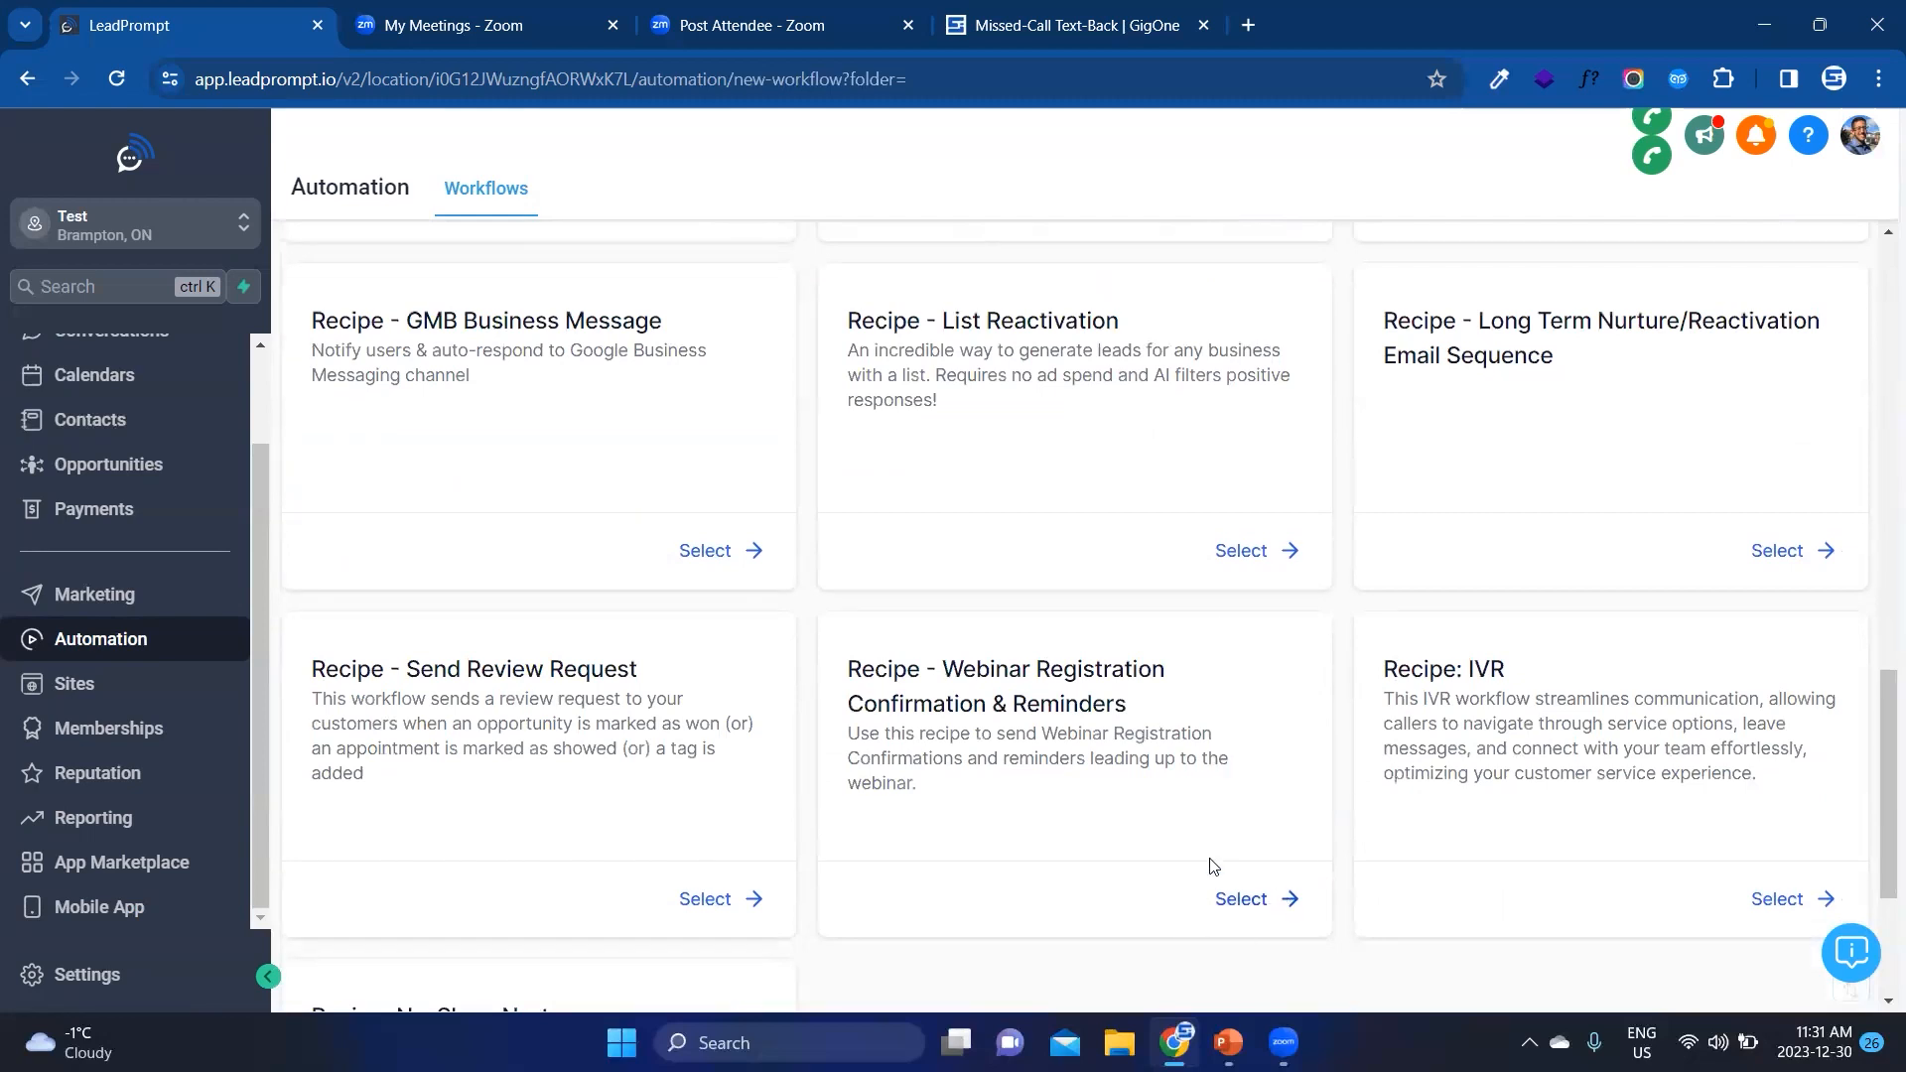
scroll(667, 725, up, 5)
scroll(663, 725, up, 5)
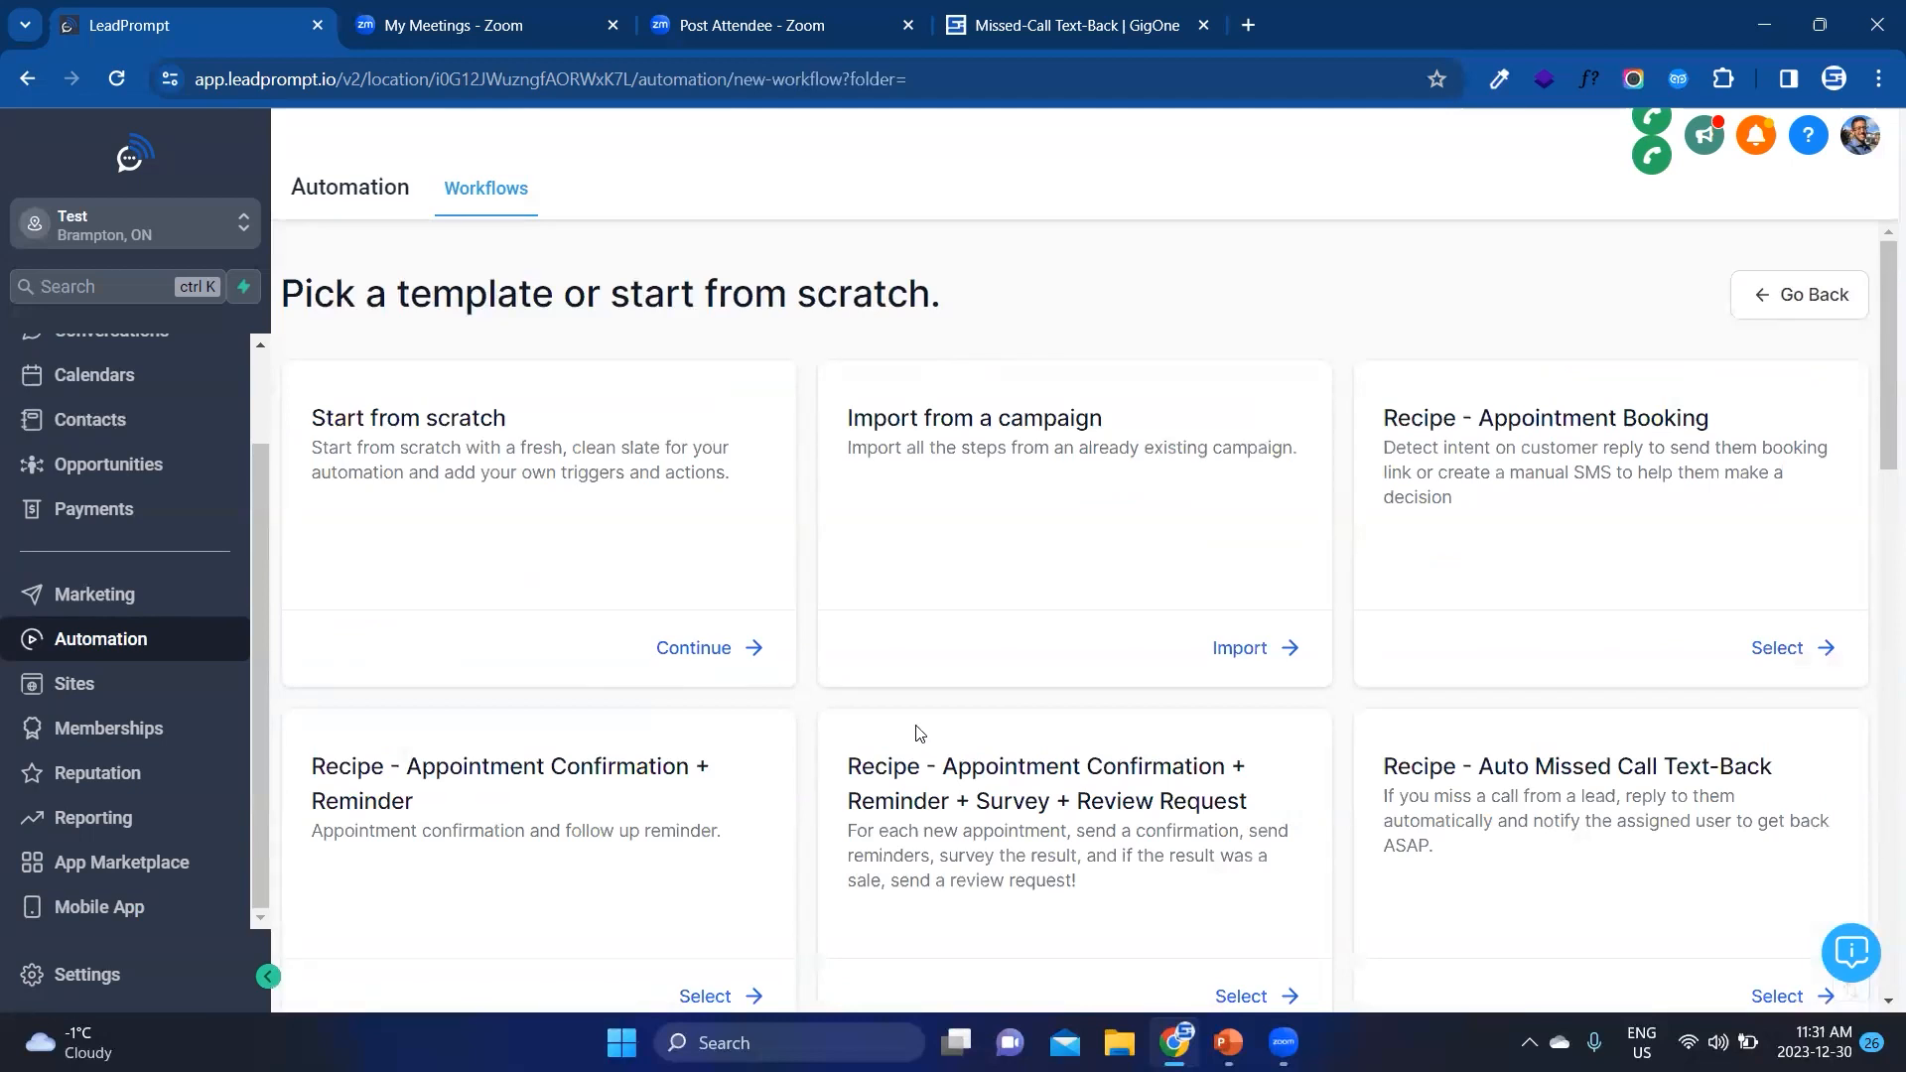
click(744, 655)
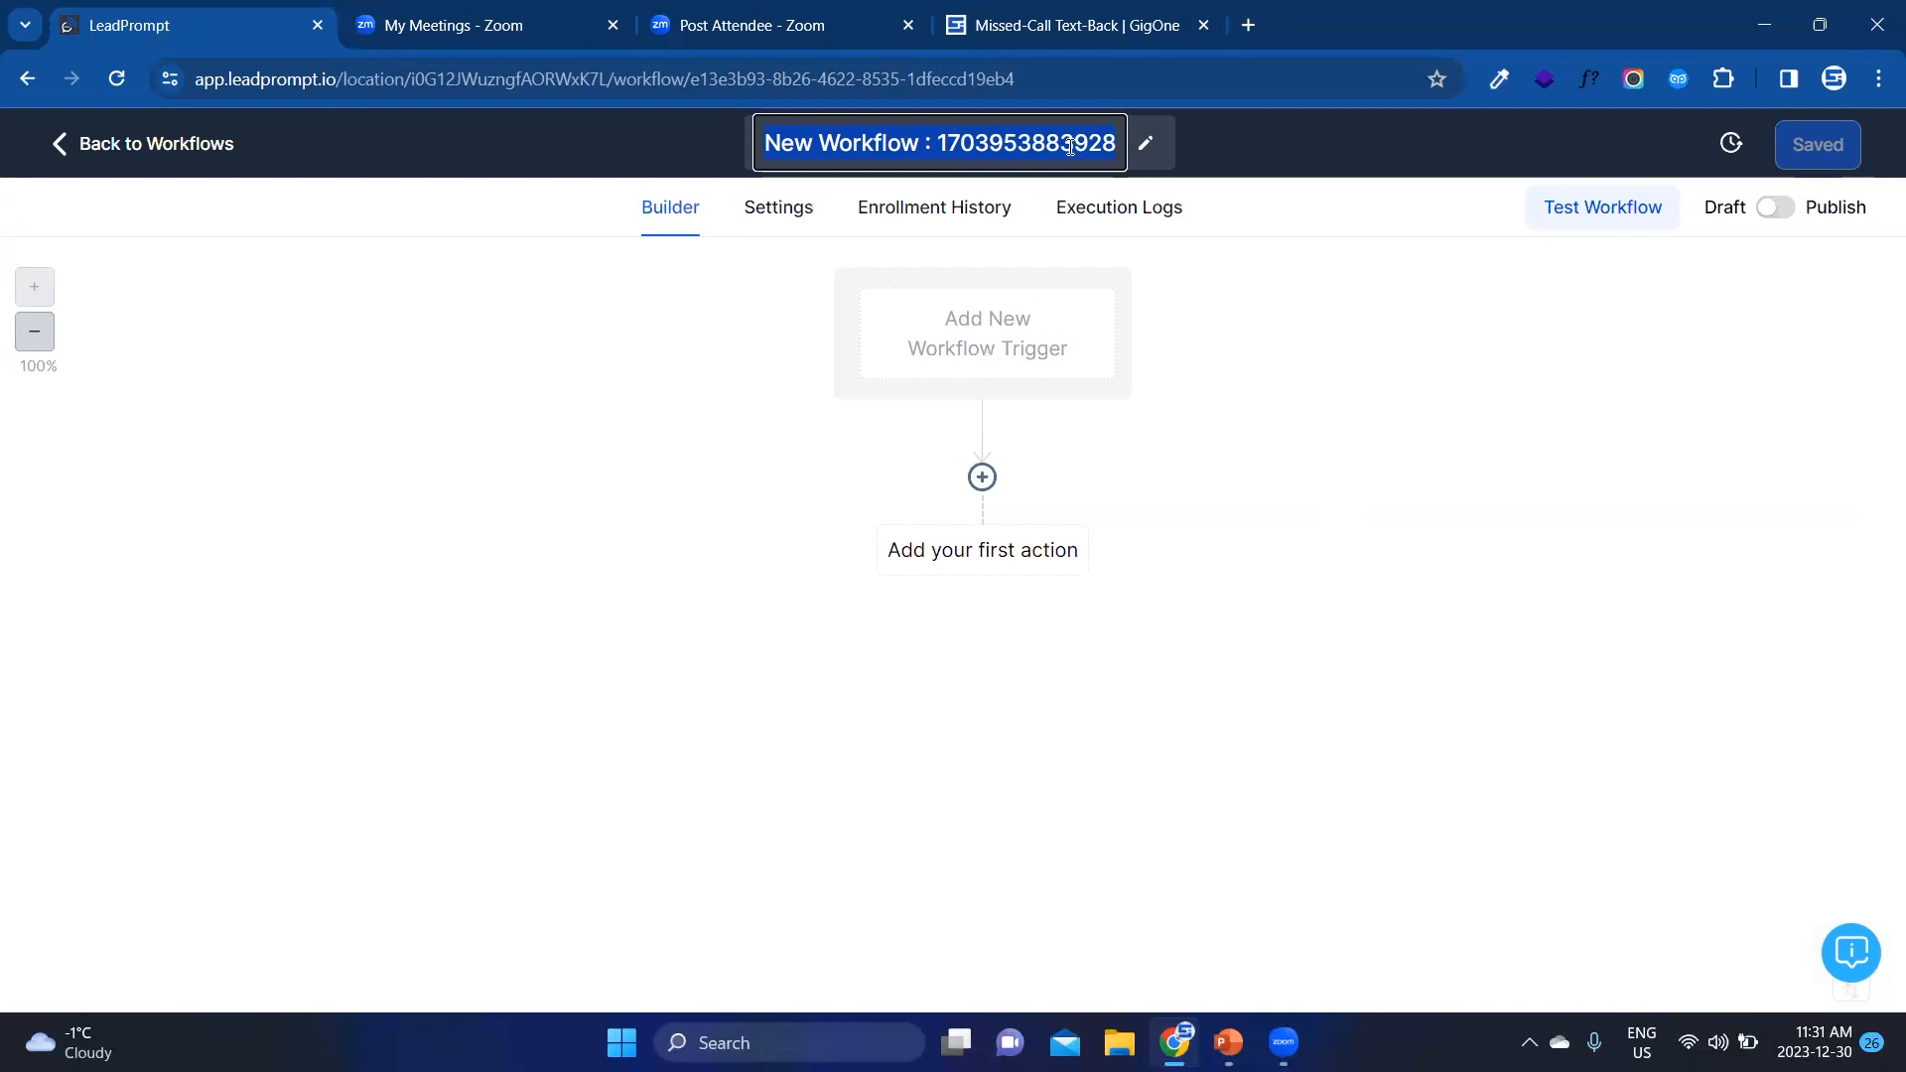
Step: Rename the new workflow as Missed-Call Text-Back
text(Miss)
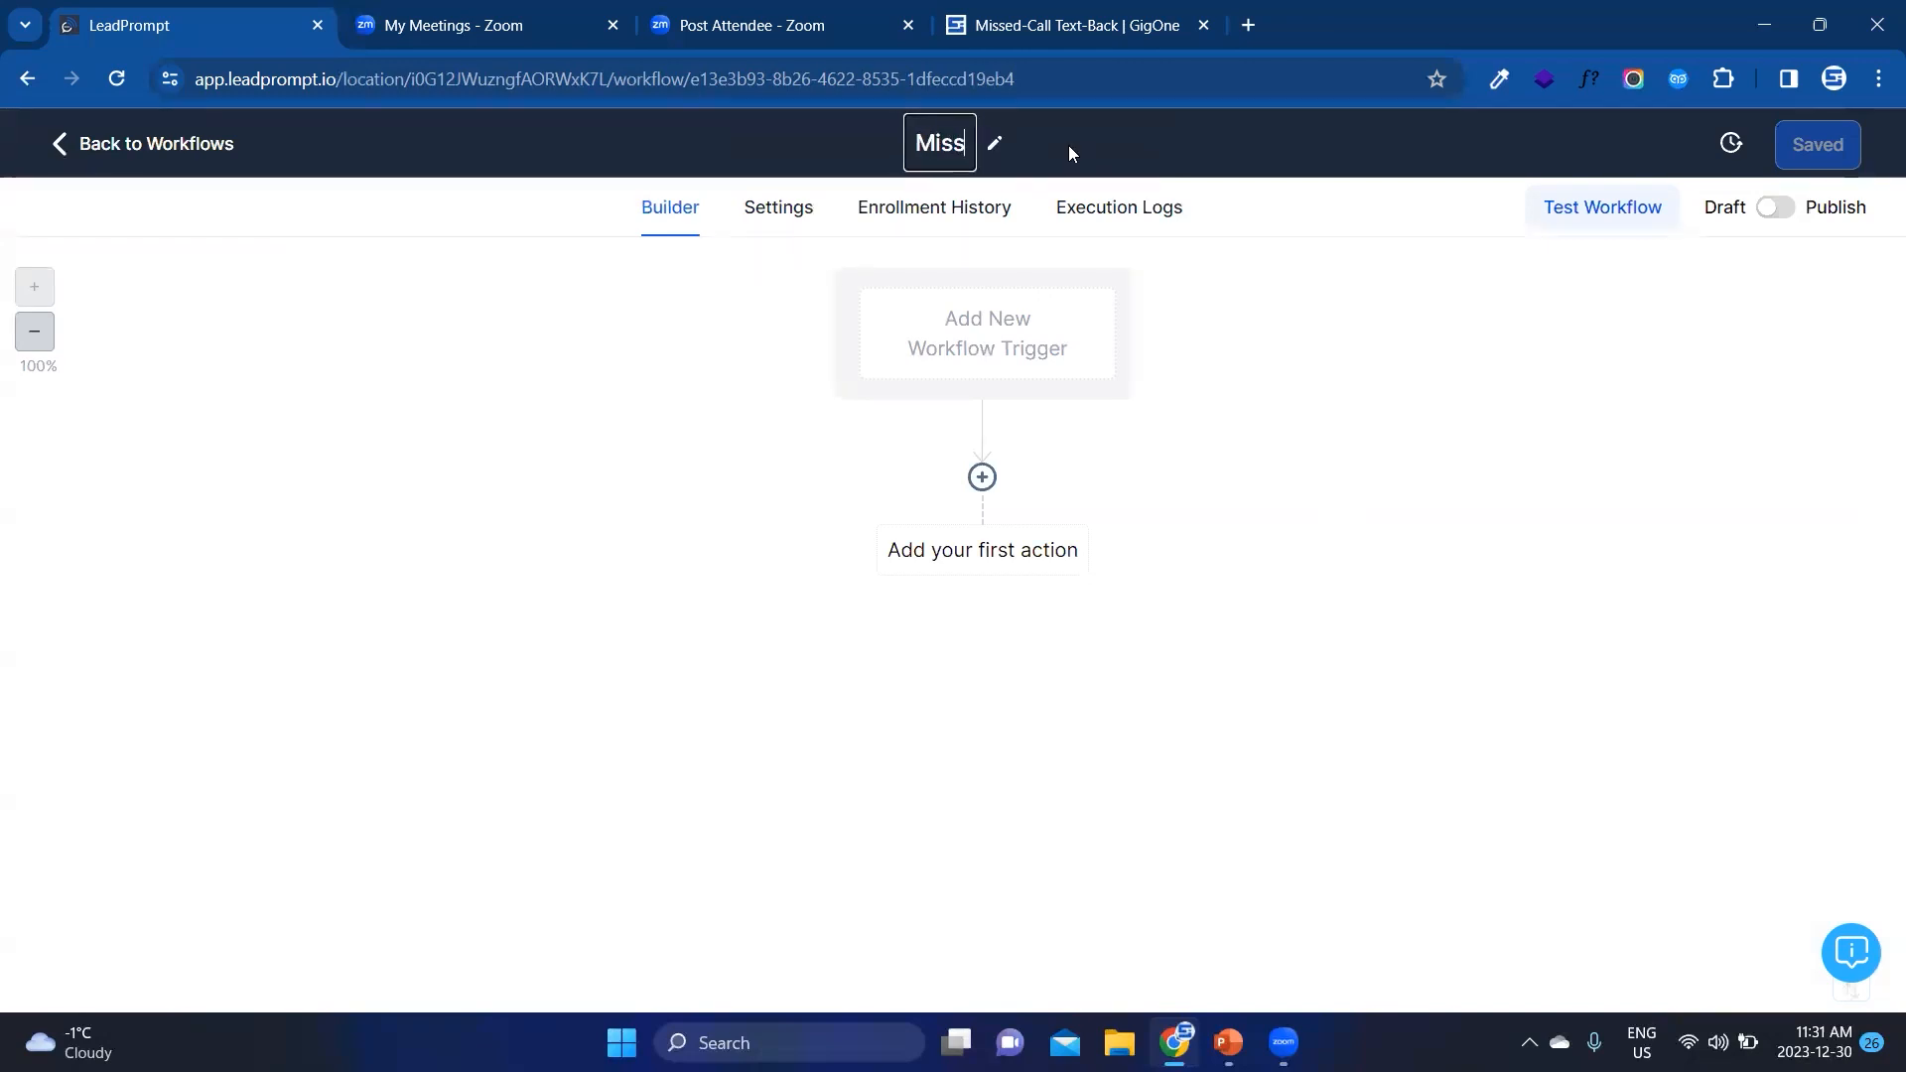
text(ed-Call T)
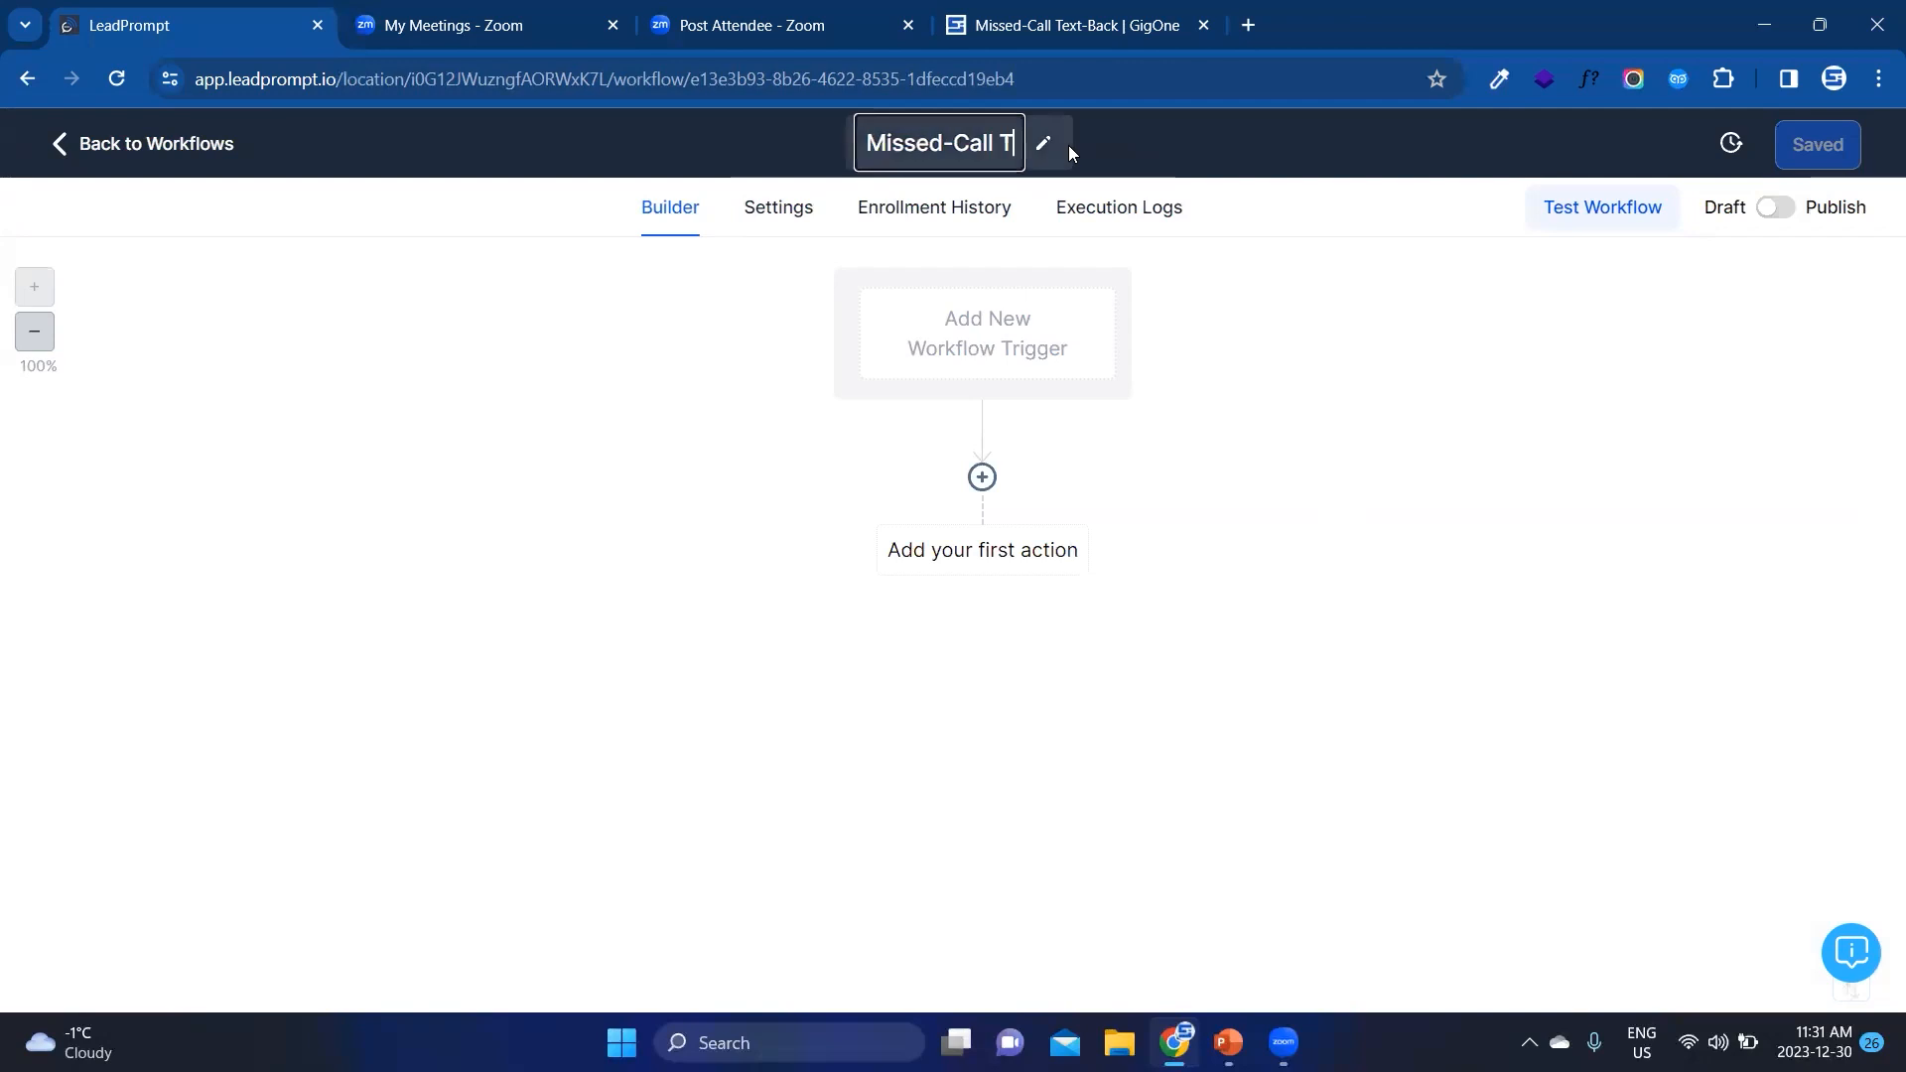
text(ext-Back)
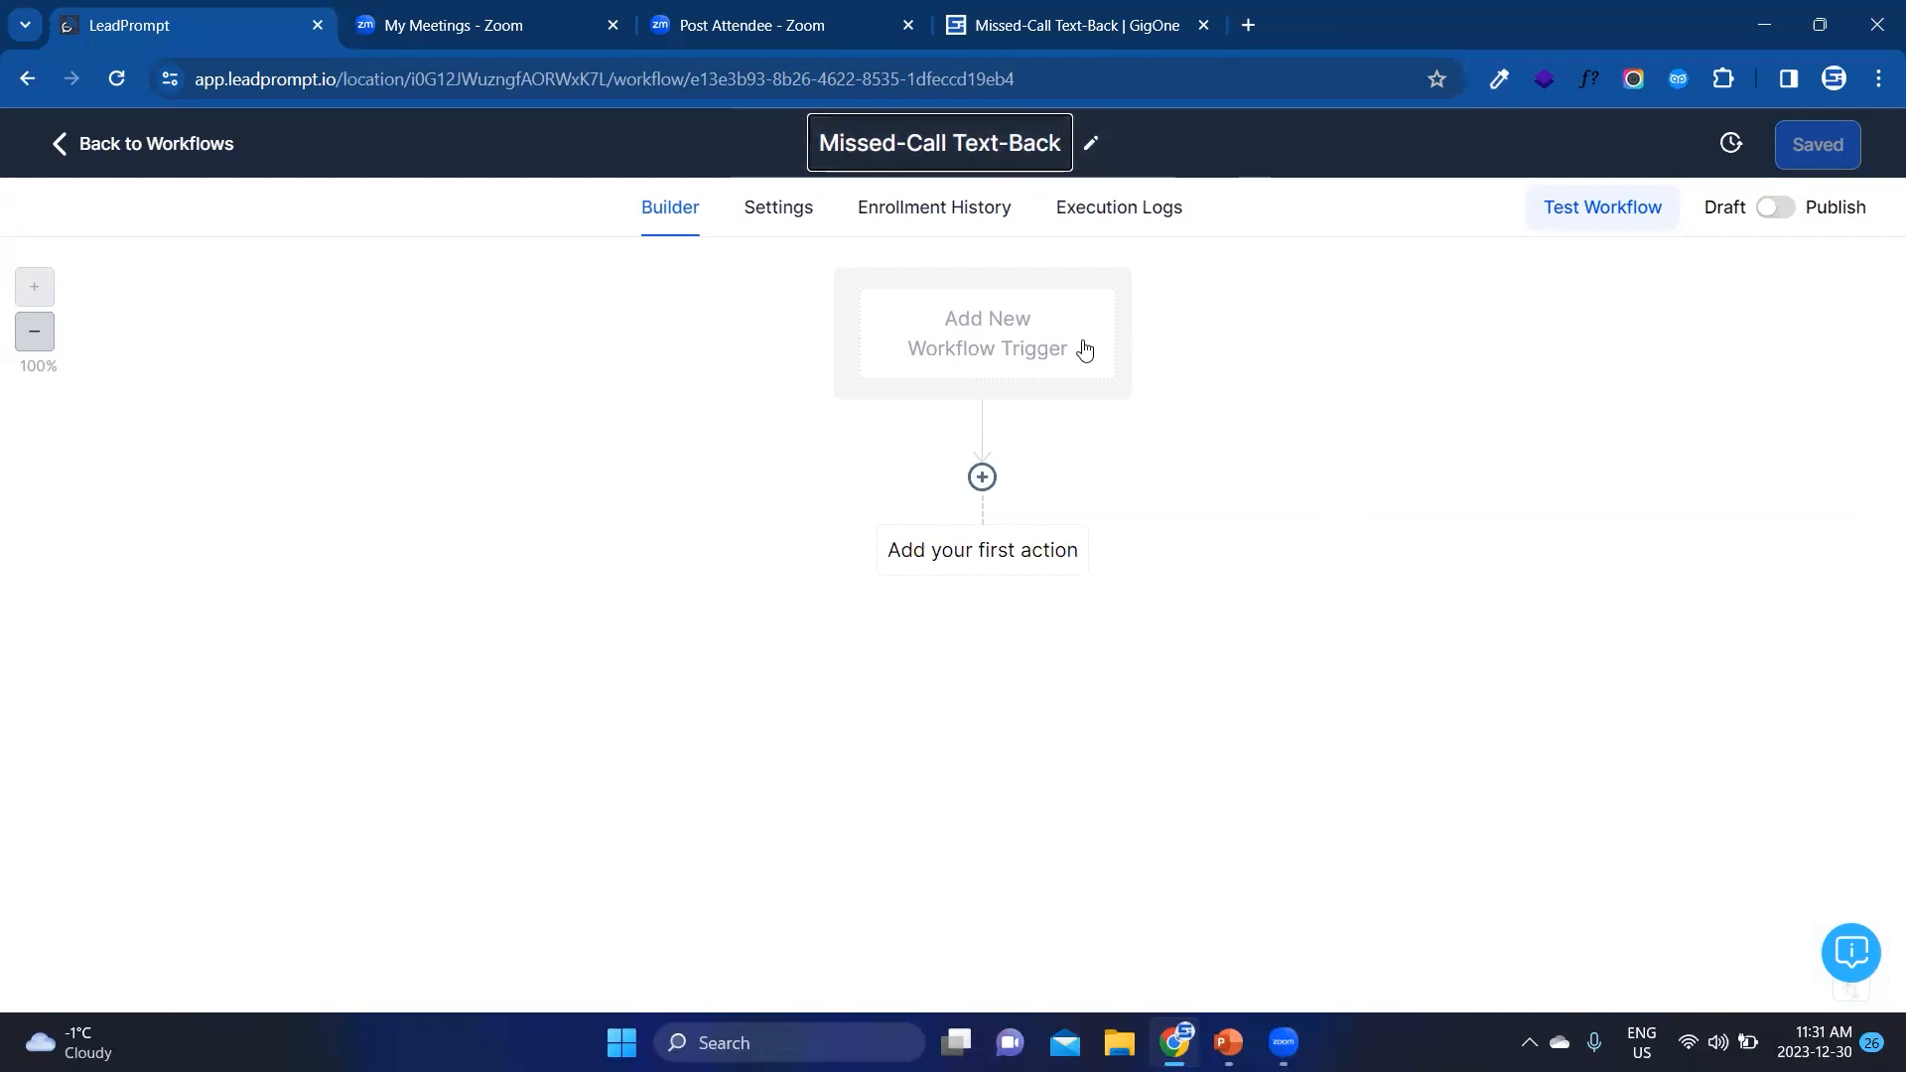
click(1168, 405)
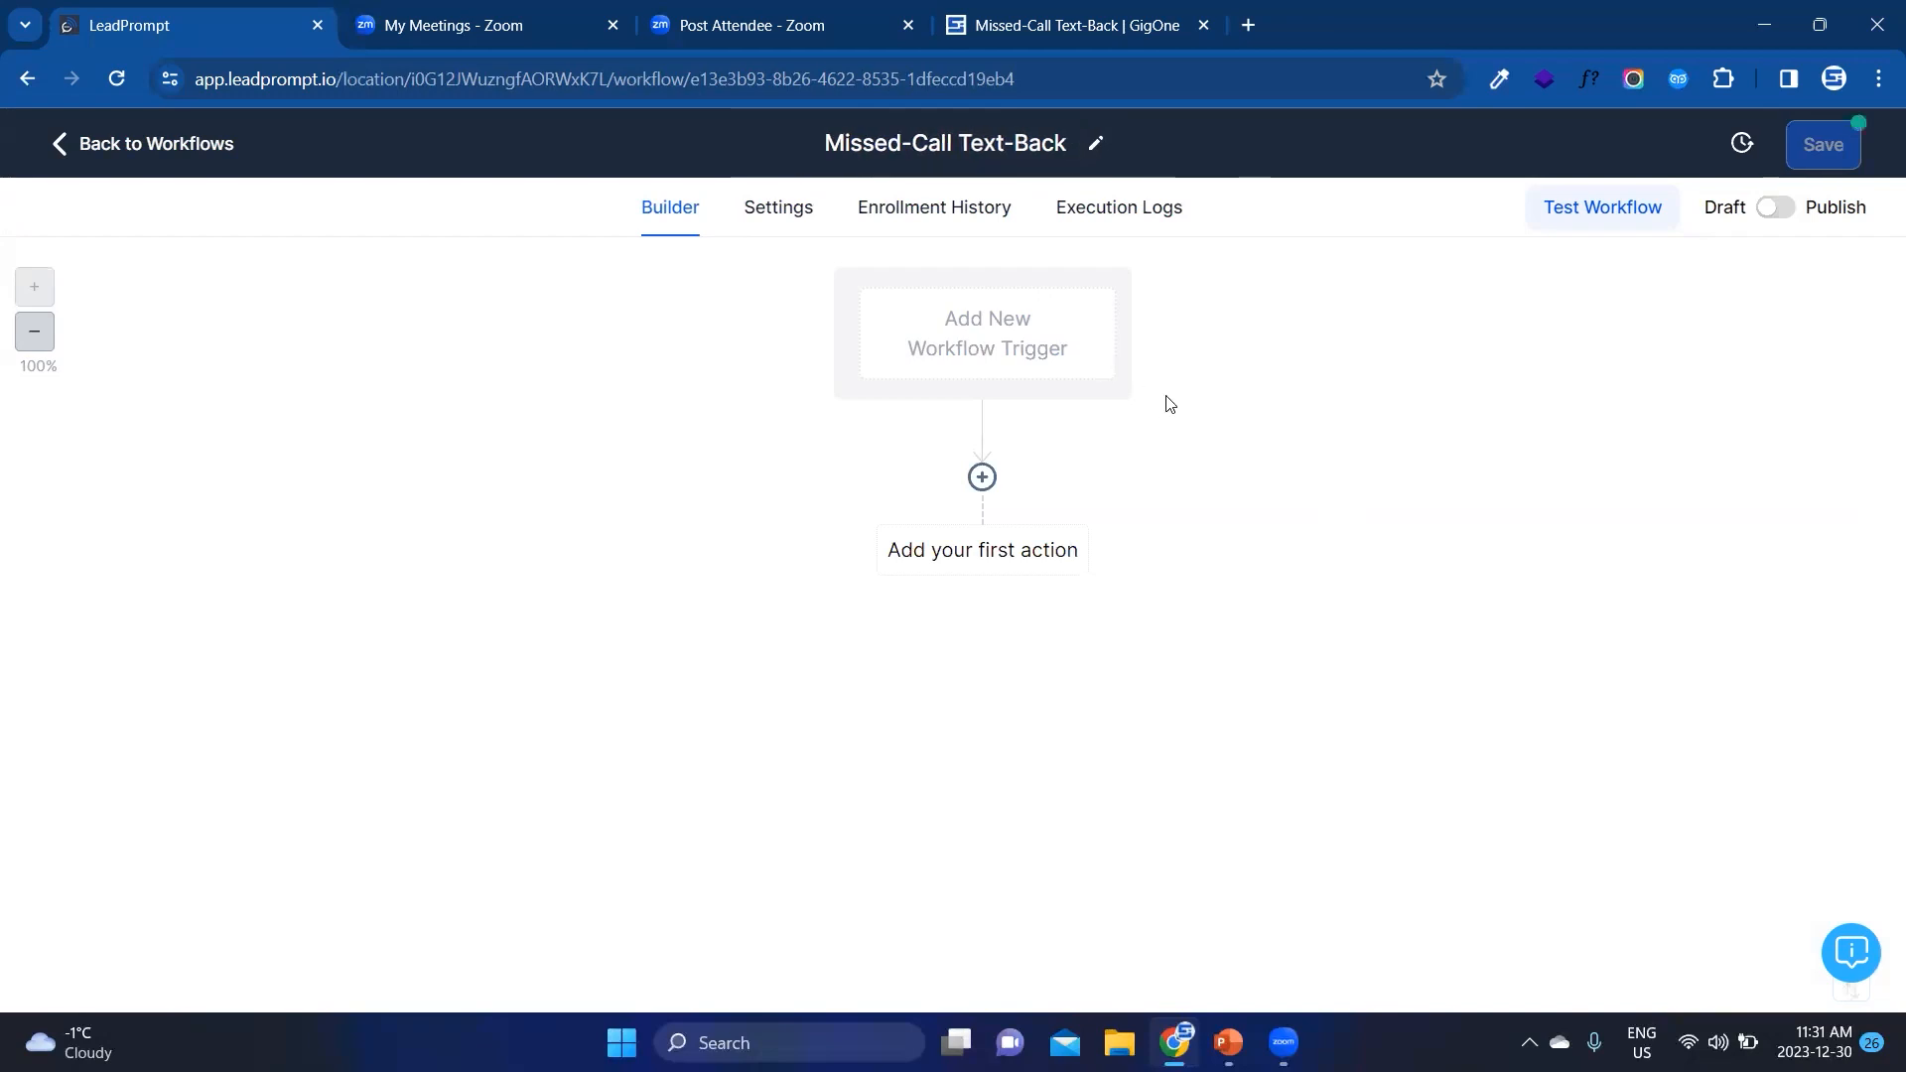
Step: Add a Call Status trigger to the workflow and name it Missed-Call
click(1043, 343)
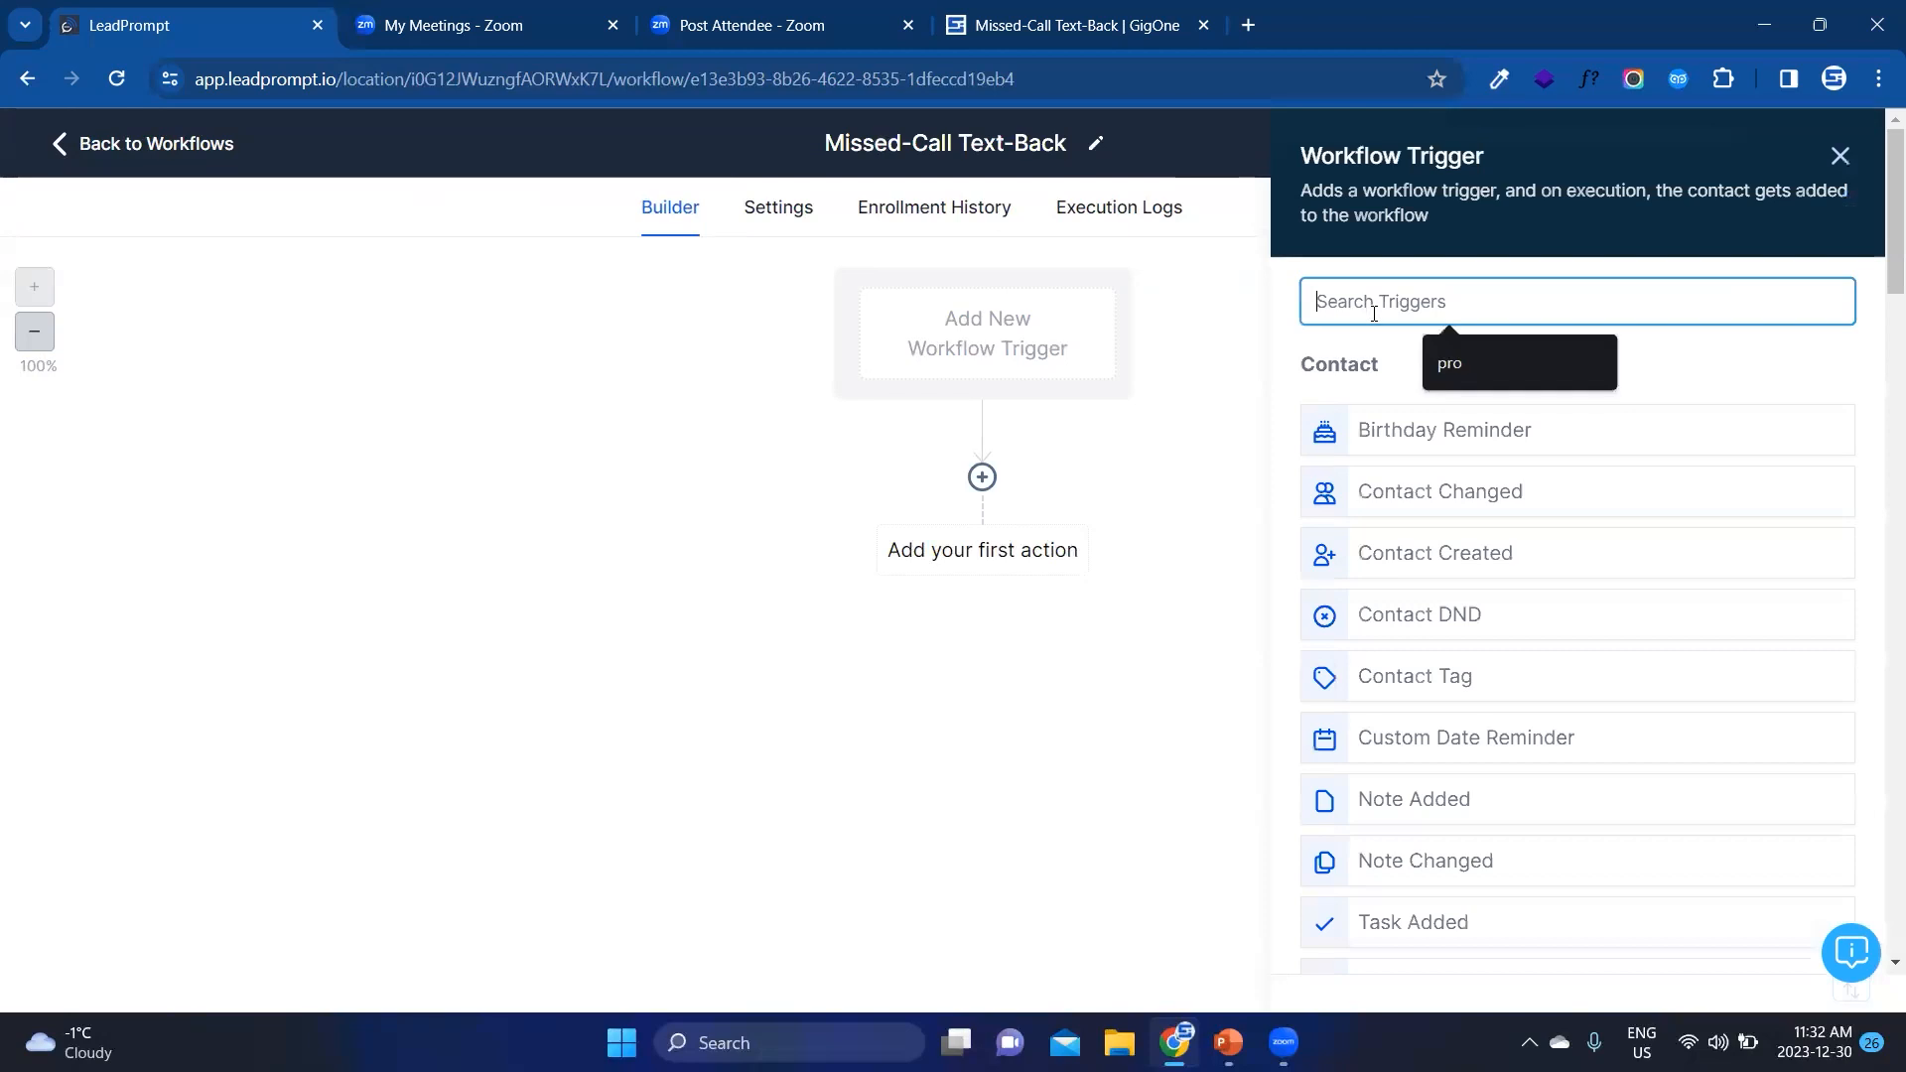
text(call)
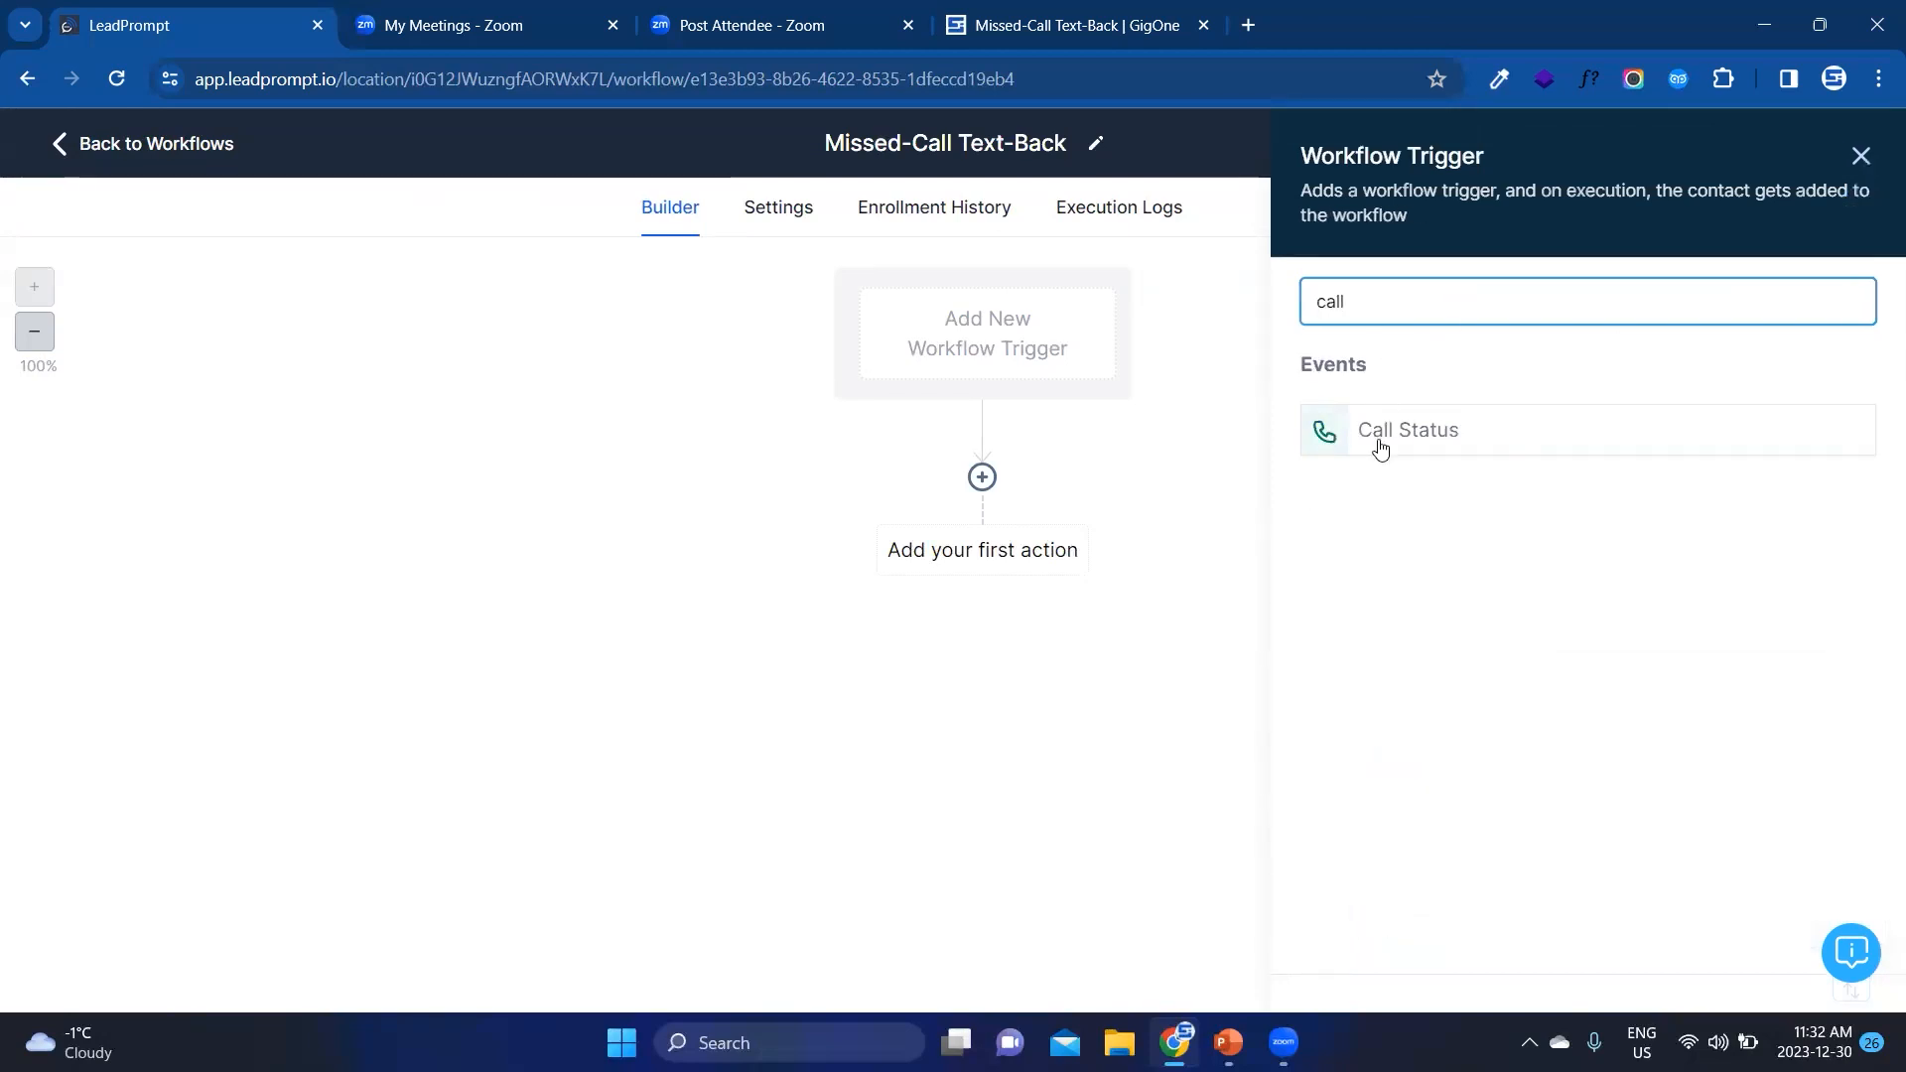
click(1380, 448)
triple_click(929, 456)
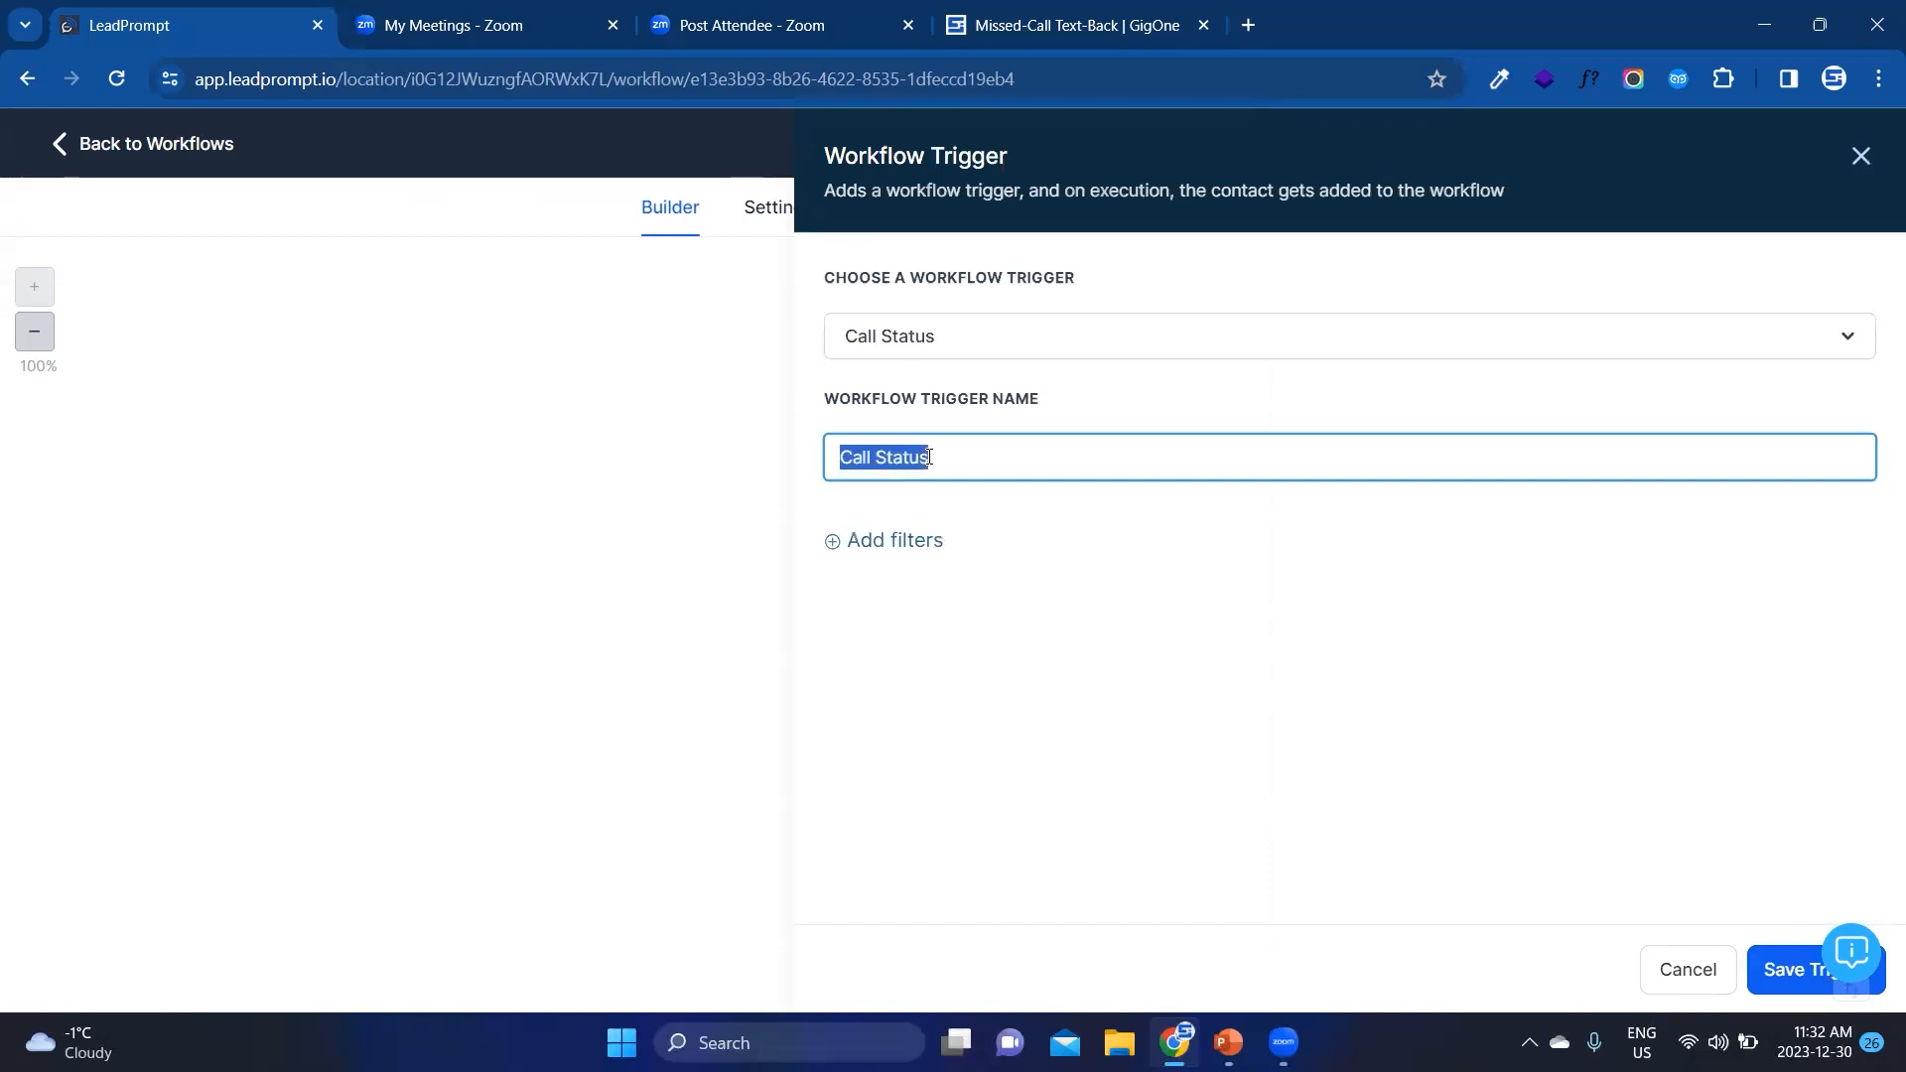
text(Missed-Call)
Step: Add a trigger filter that limits Call Direction to Incoming
click(896, 542)
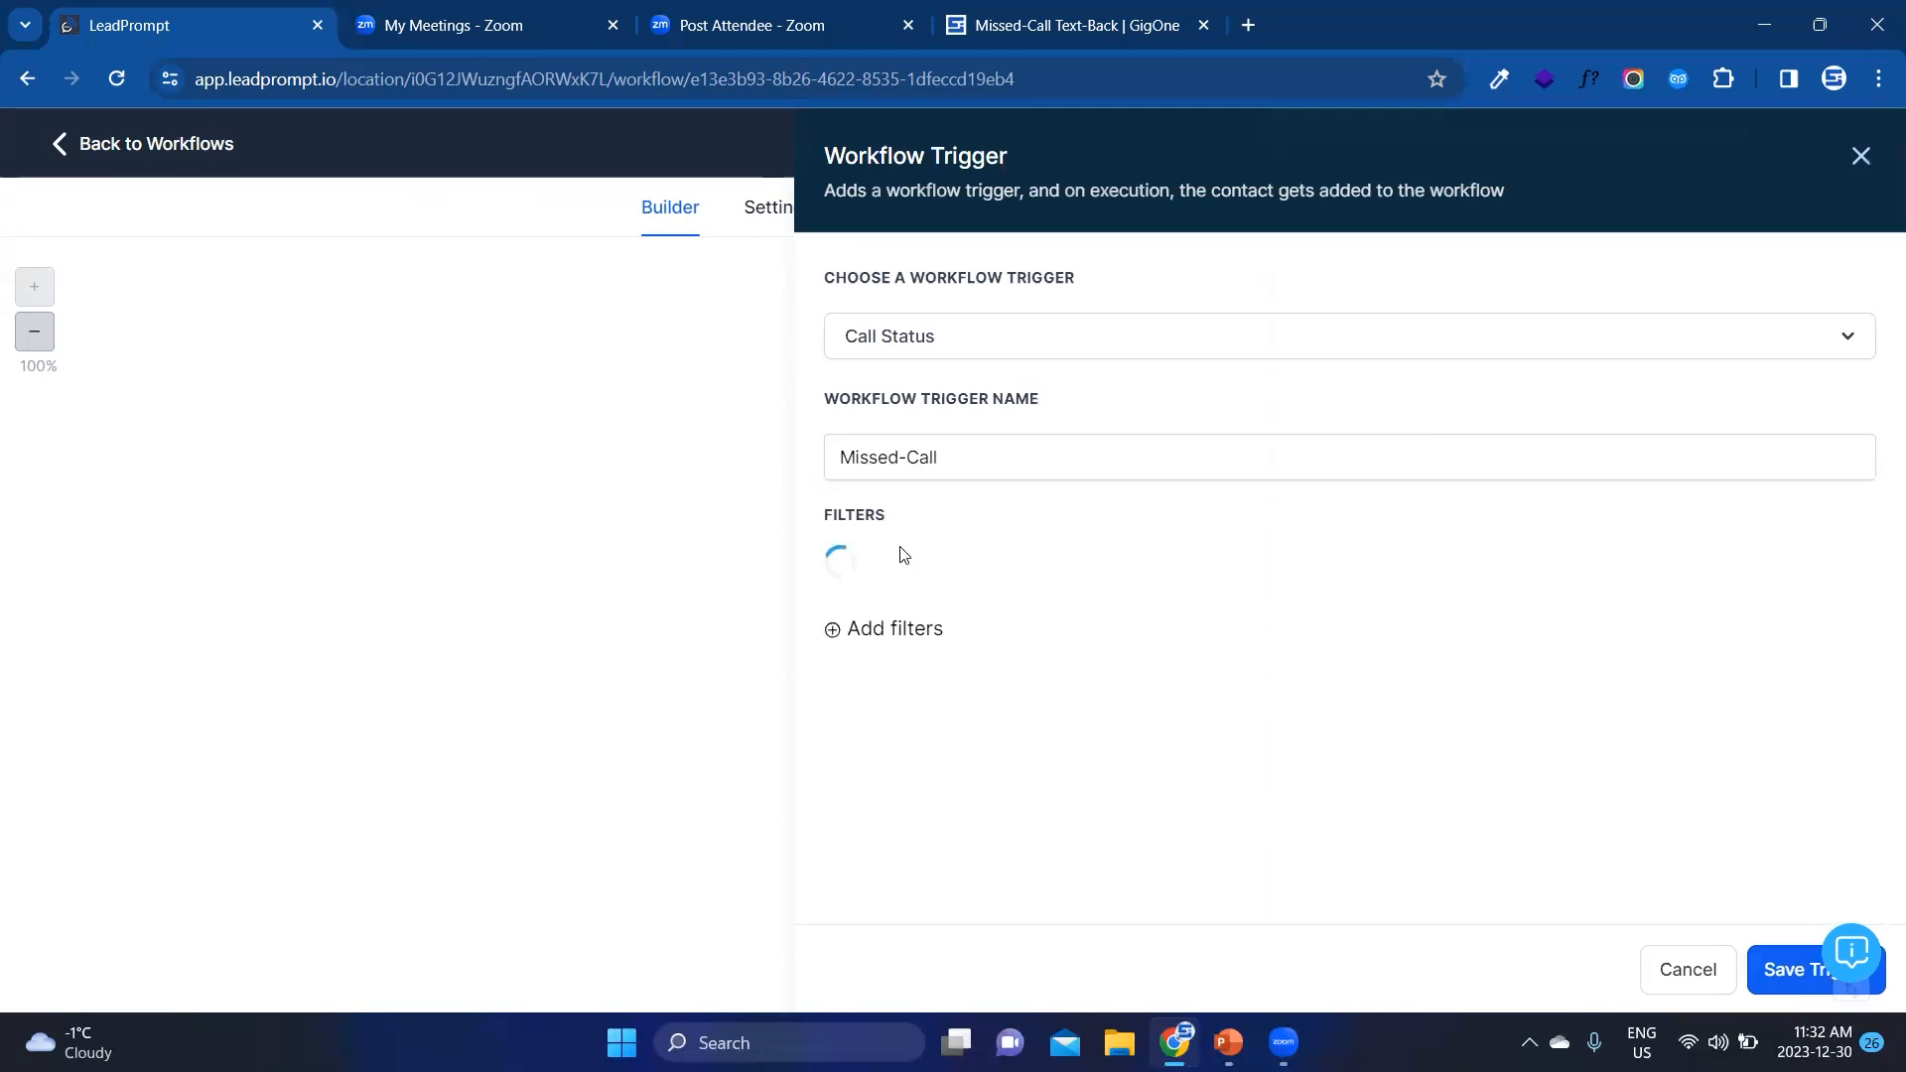
click(884, 573)
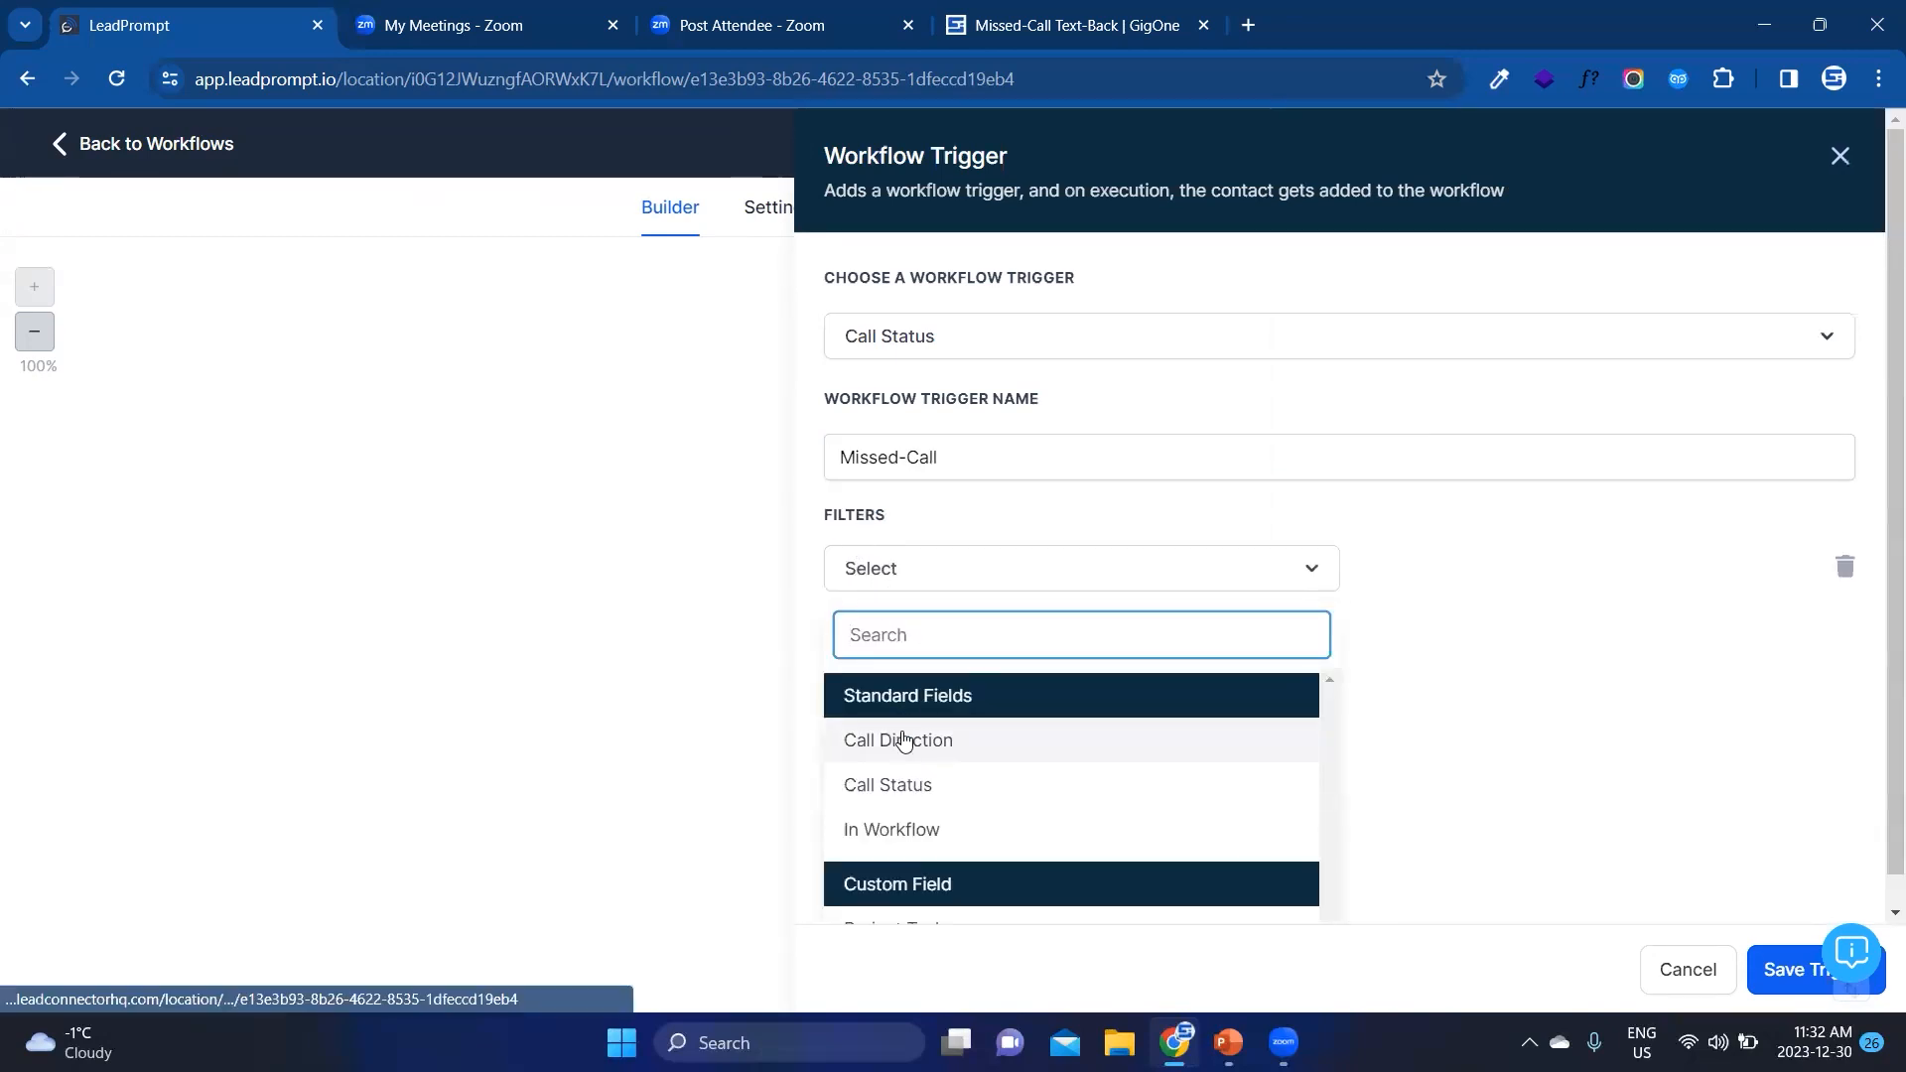
click(902, 740)
click(1427, 568)
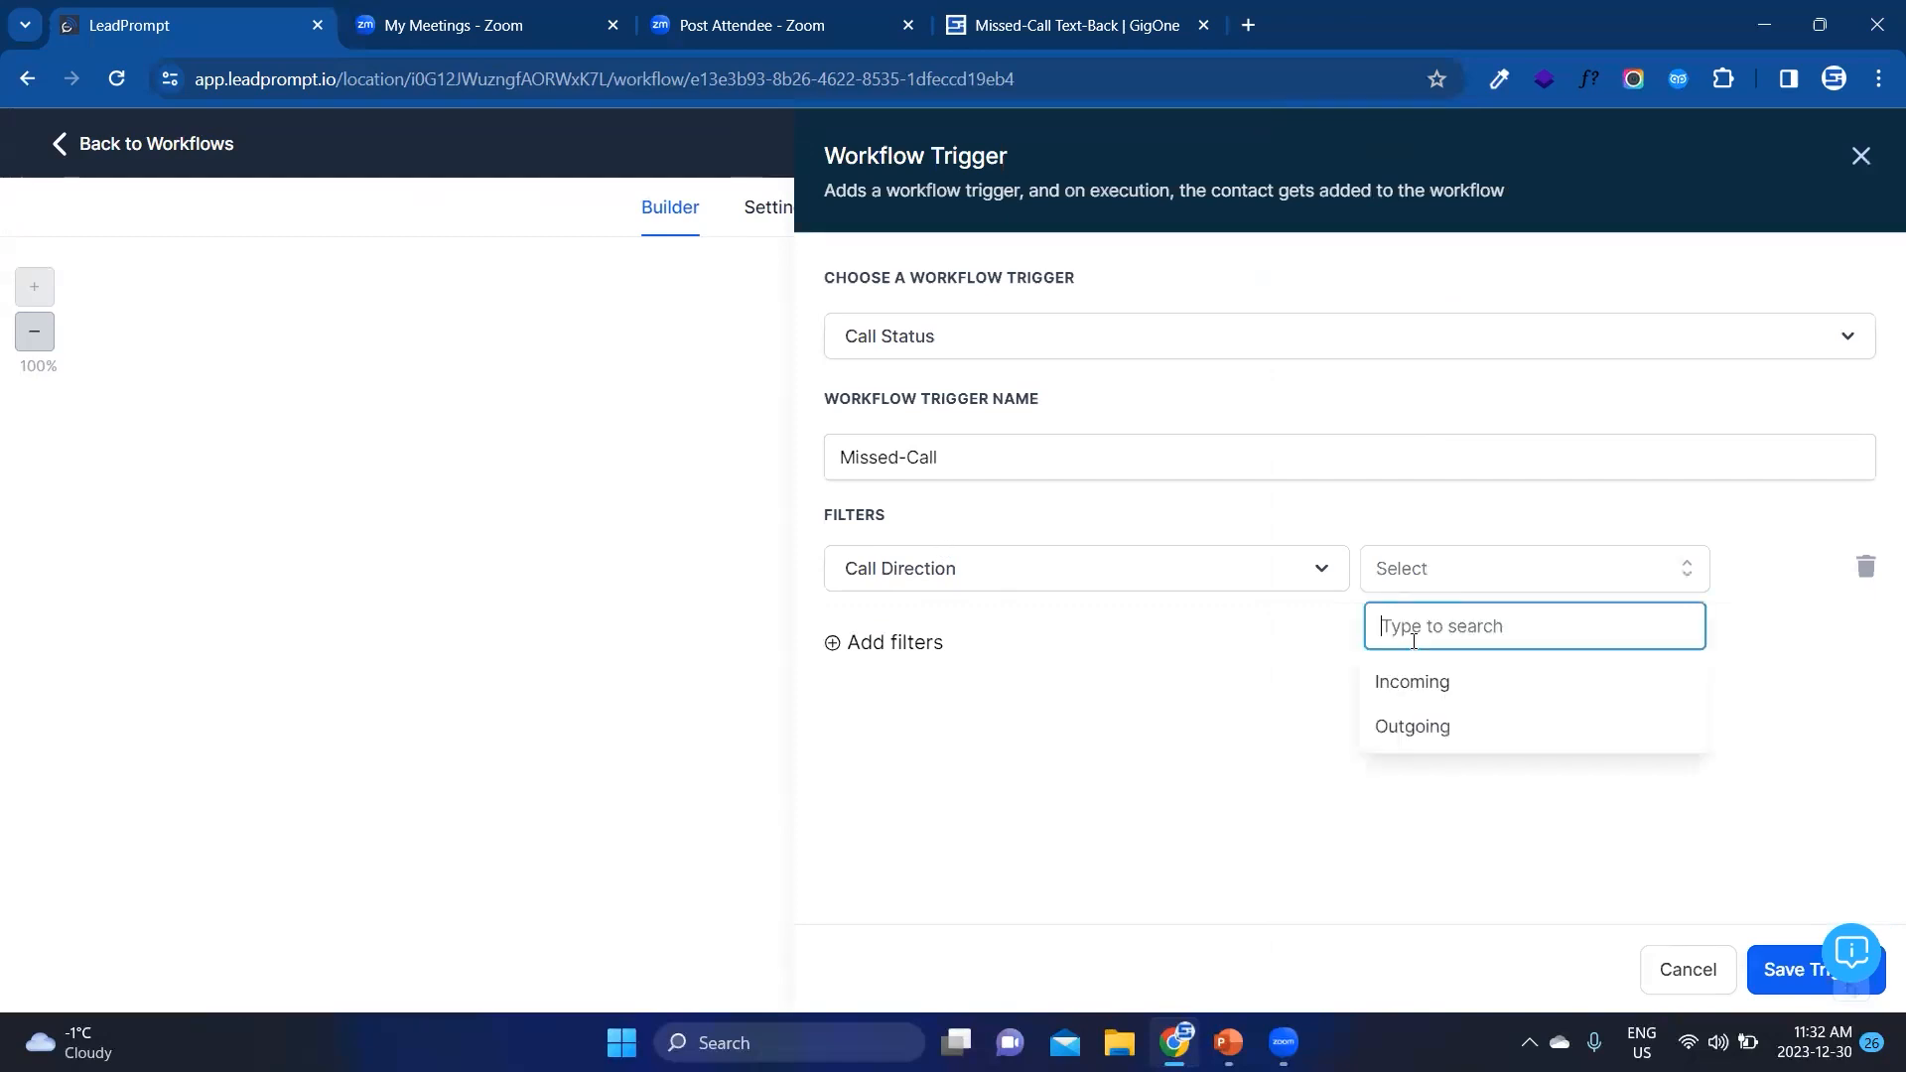
click(1411, 695)
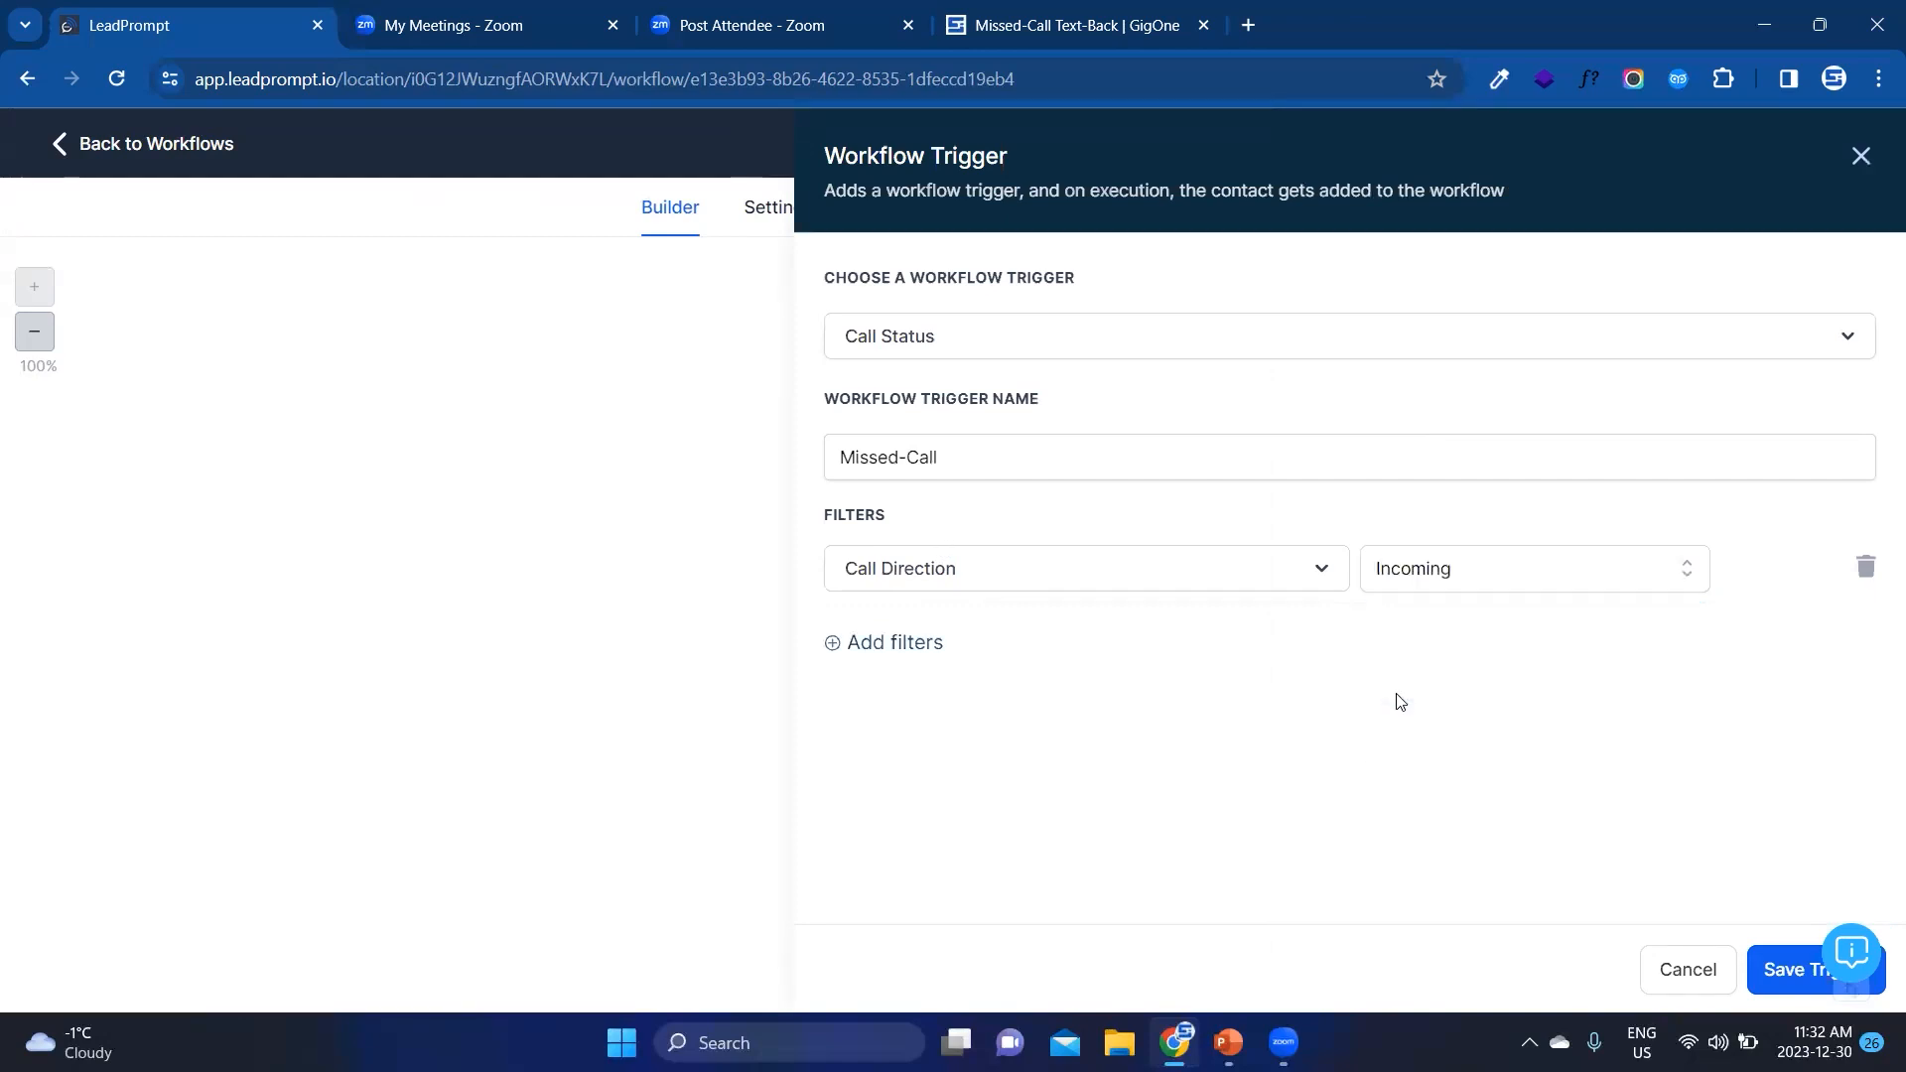
Step: Add a second trigger filter for Call Status with the values busy, canceled and no-answer
click(932, 652)
click(935, 656)
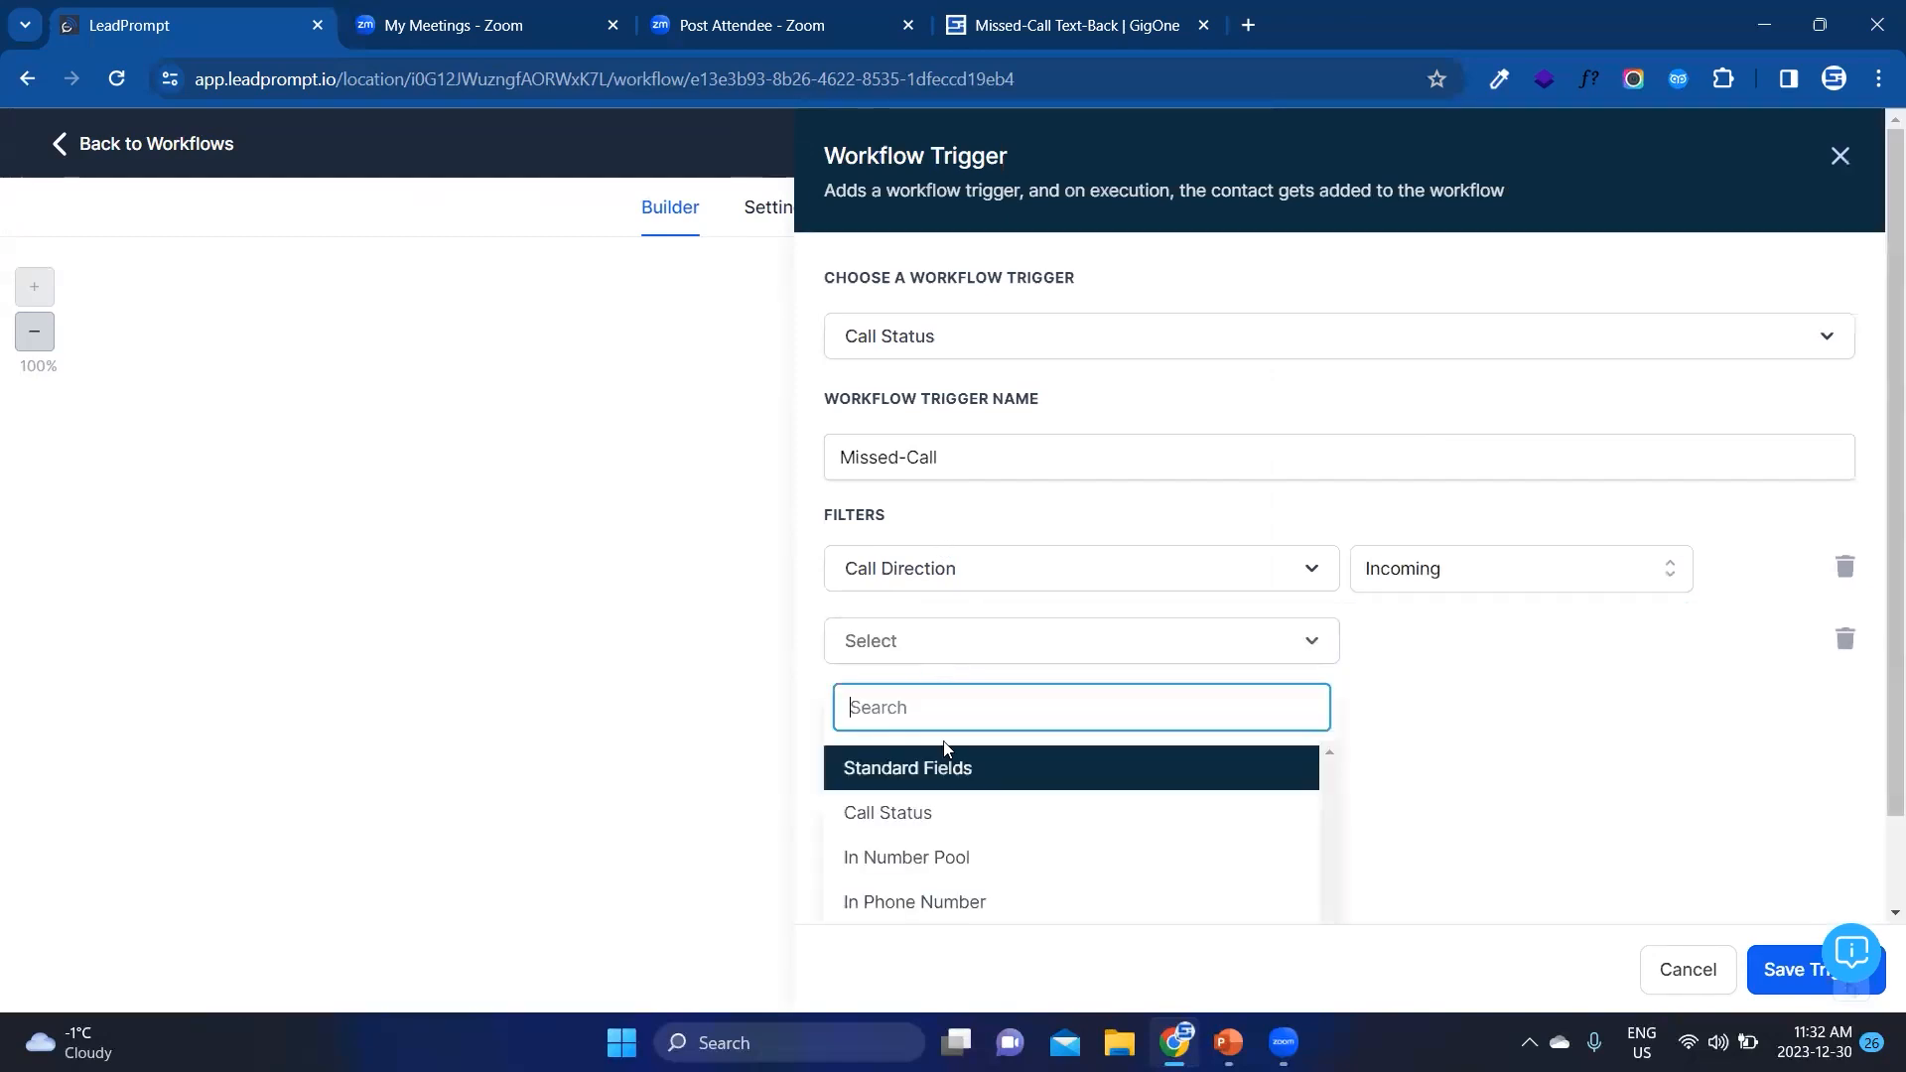
click(953, 806)
click(1383, 631)
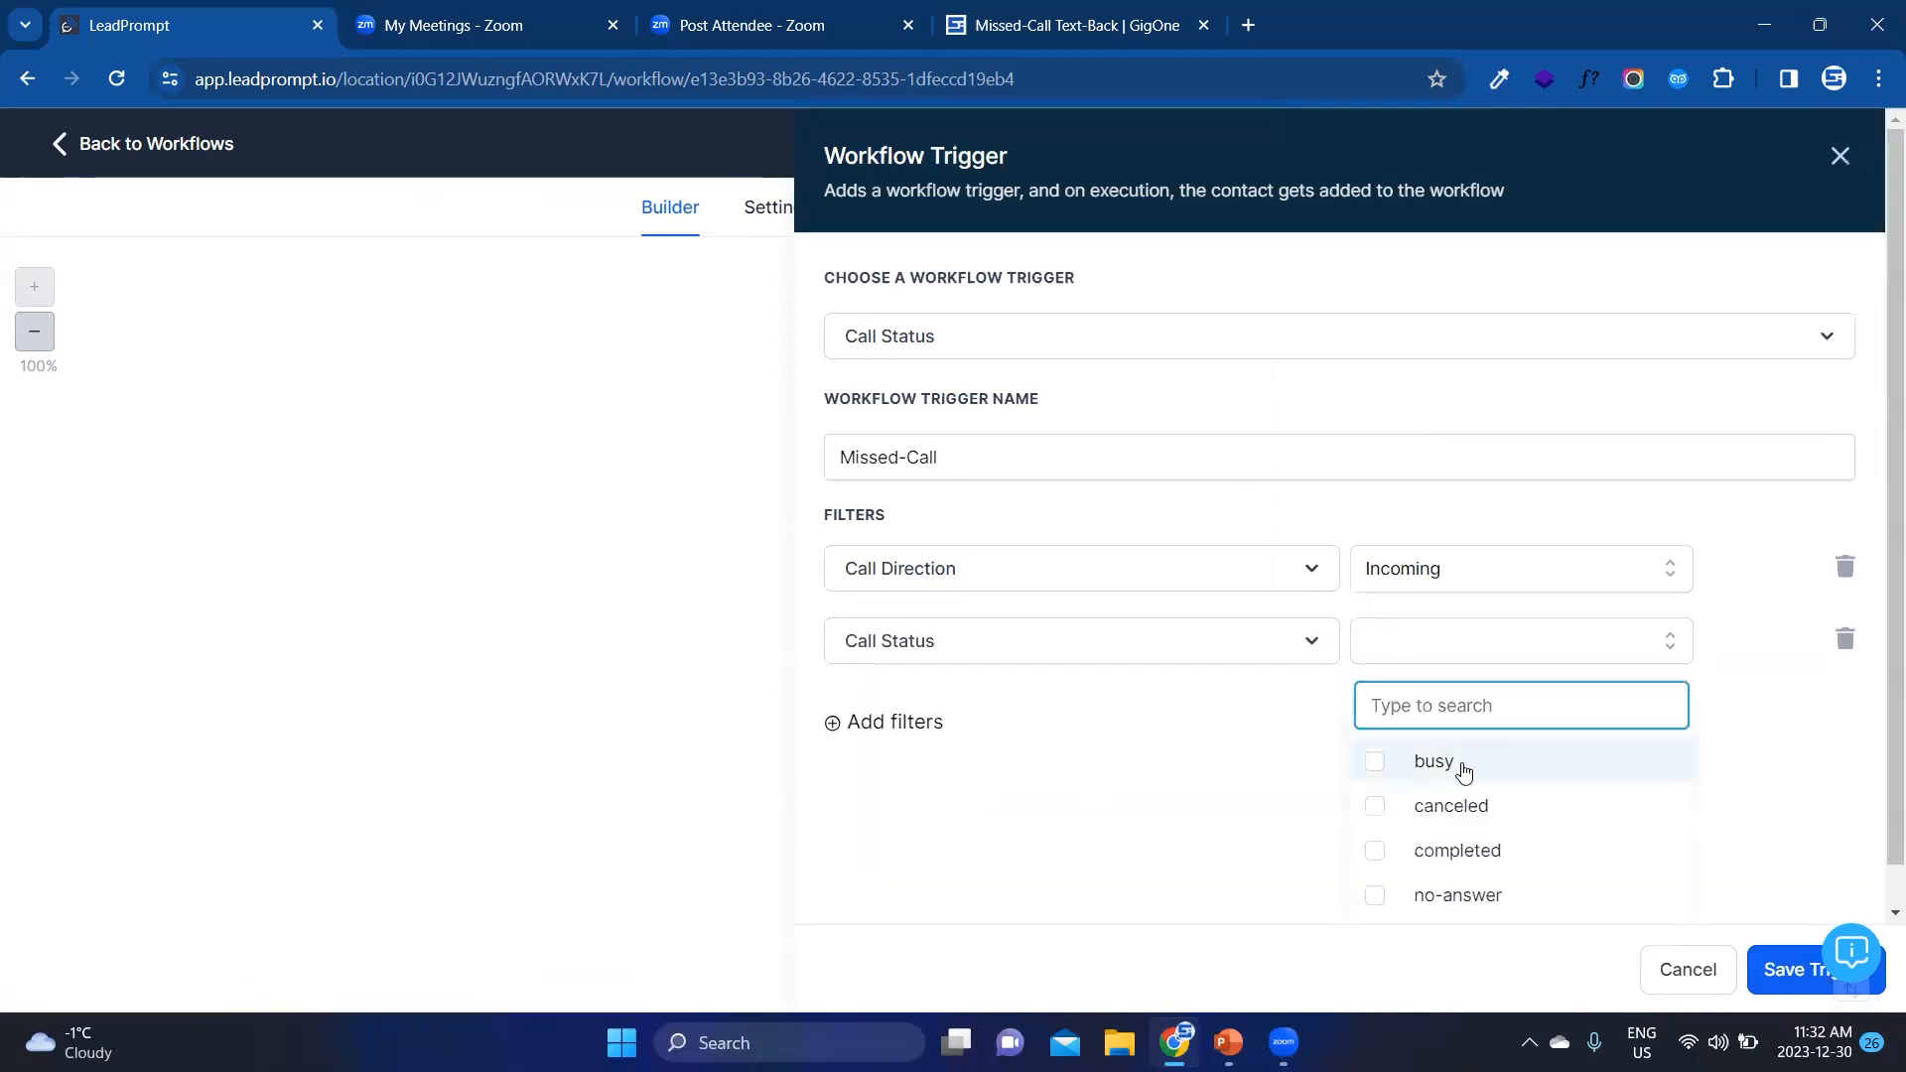
click(1458, 766)
click(1465, 794)
click(1454, 886)
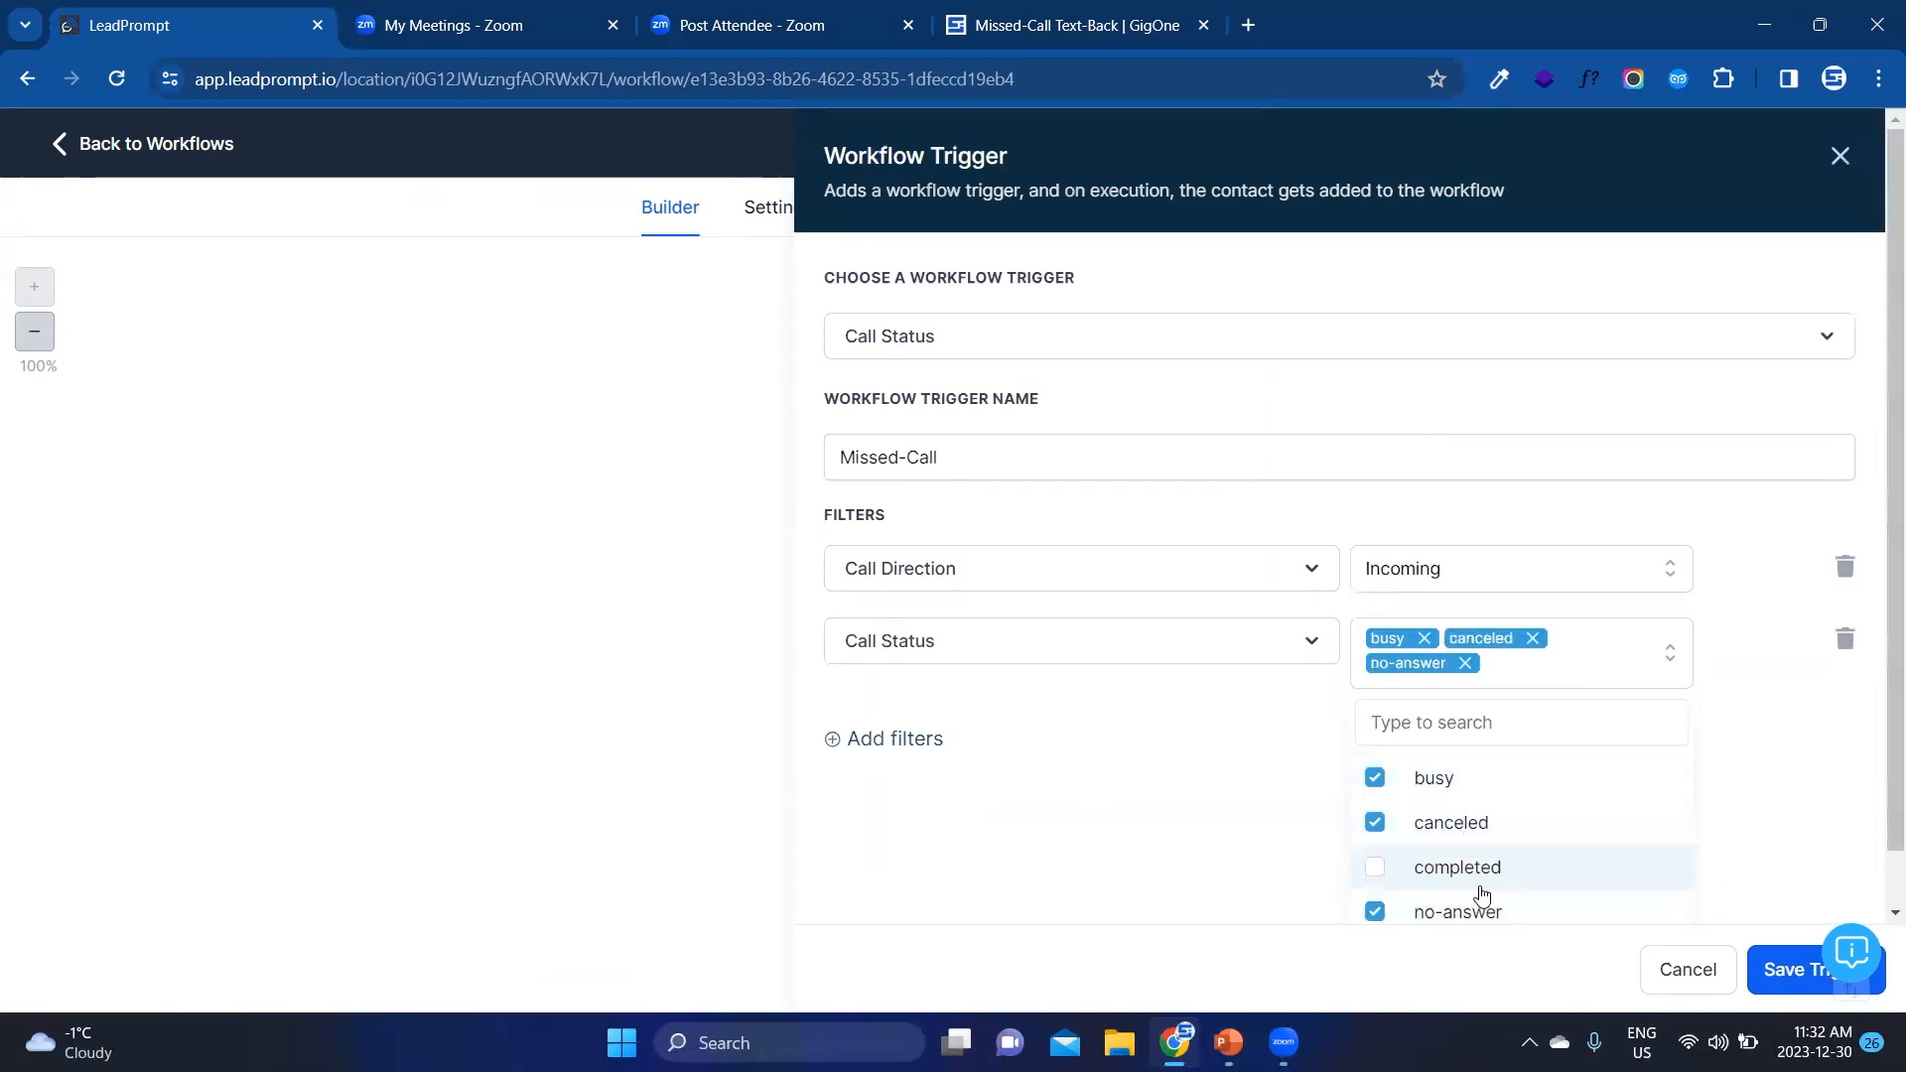
click(1259, 740)
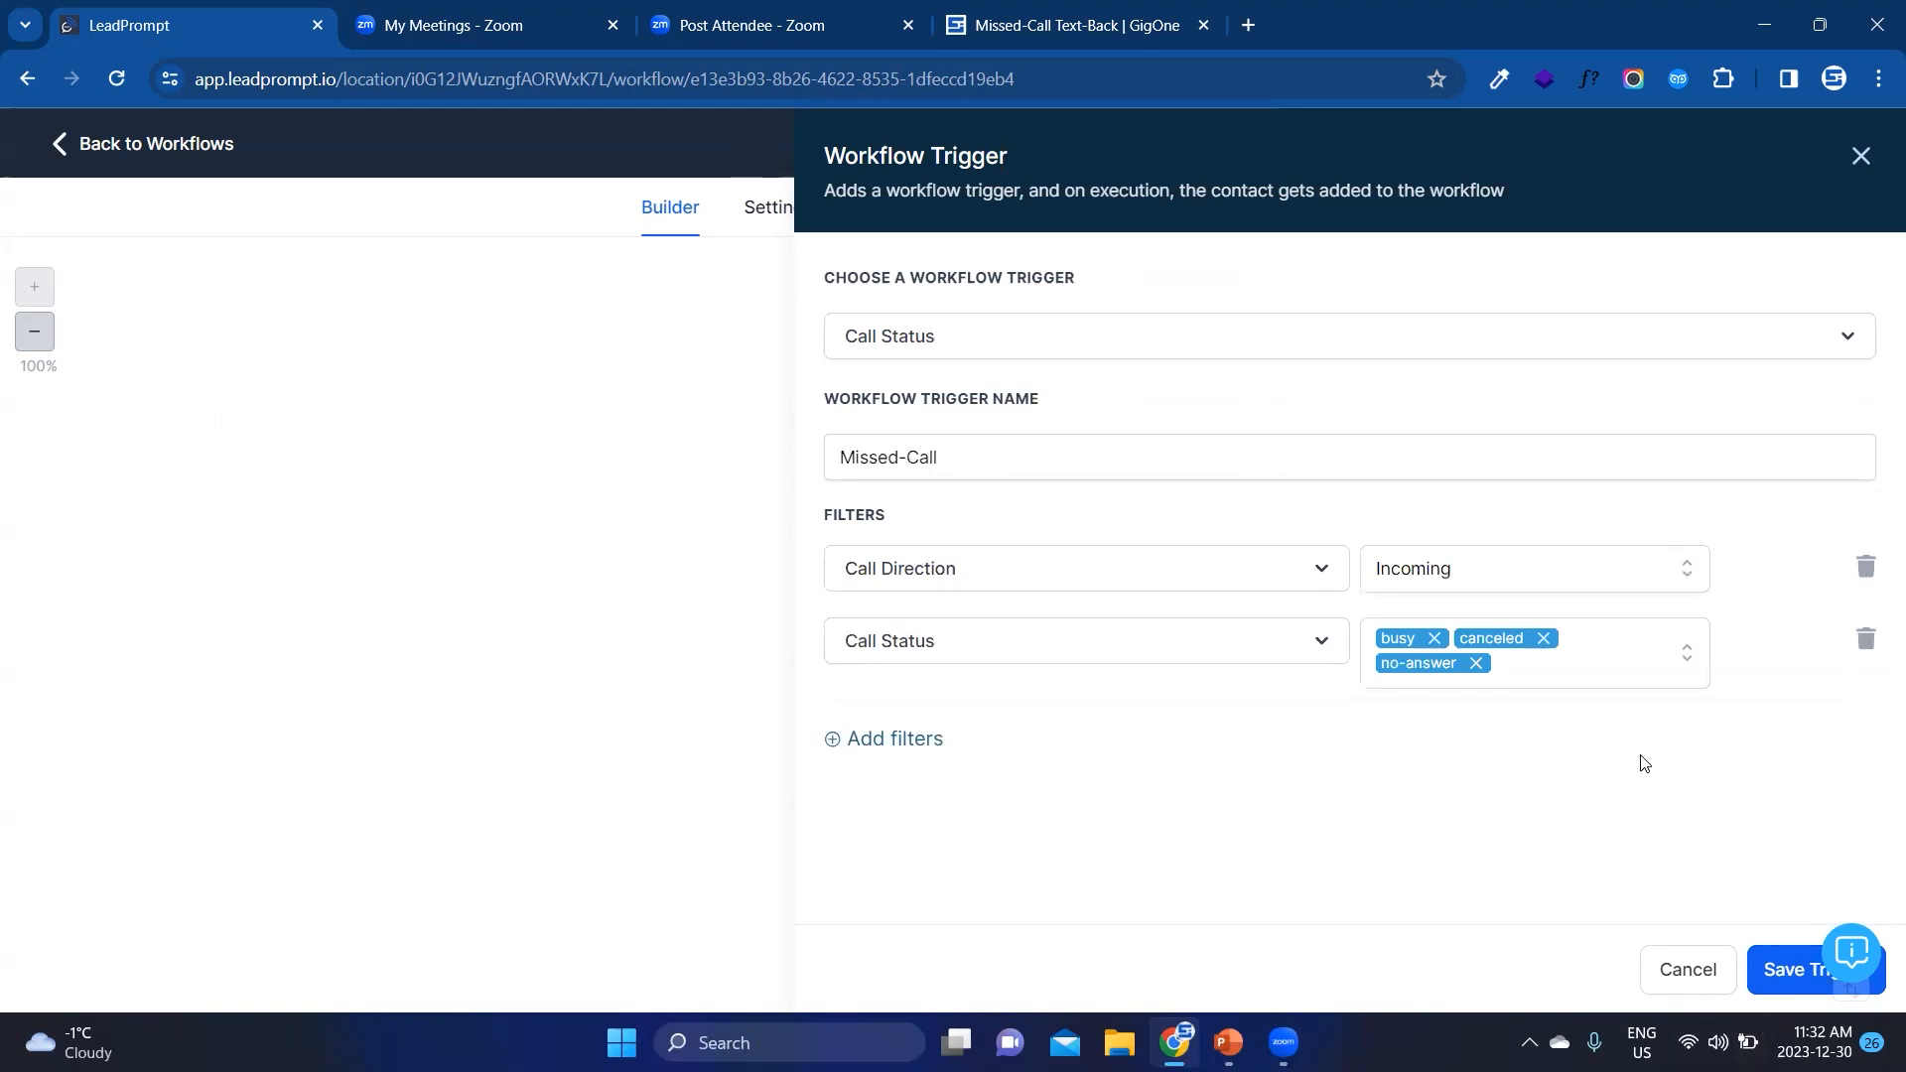
Step: Include voicemail in the Call Status filter and save the trigger
click(1636, 679)
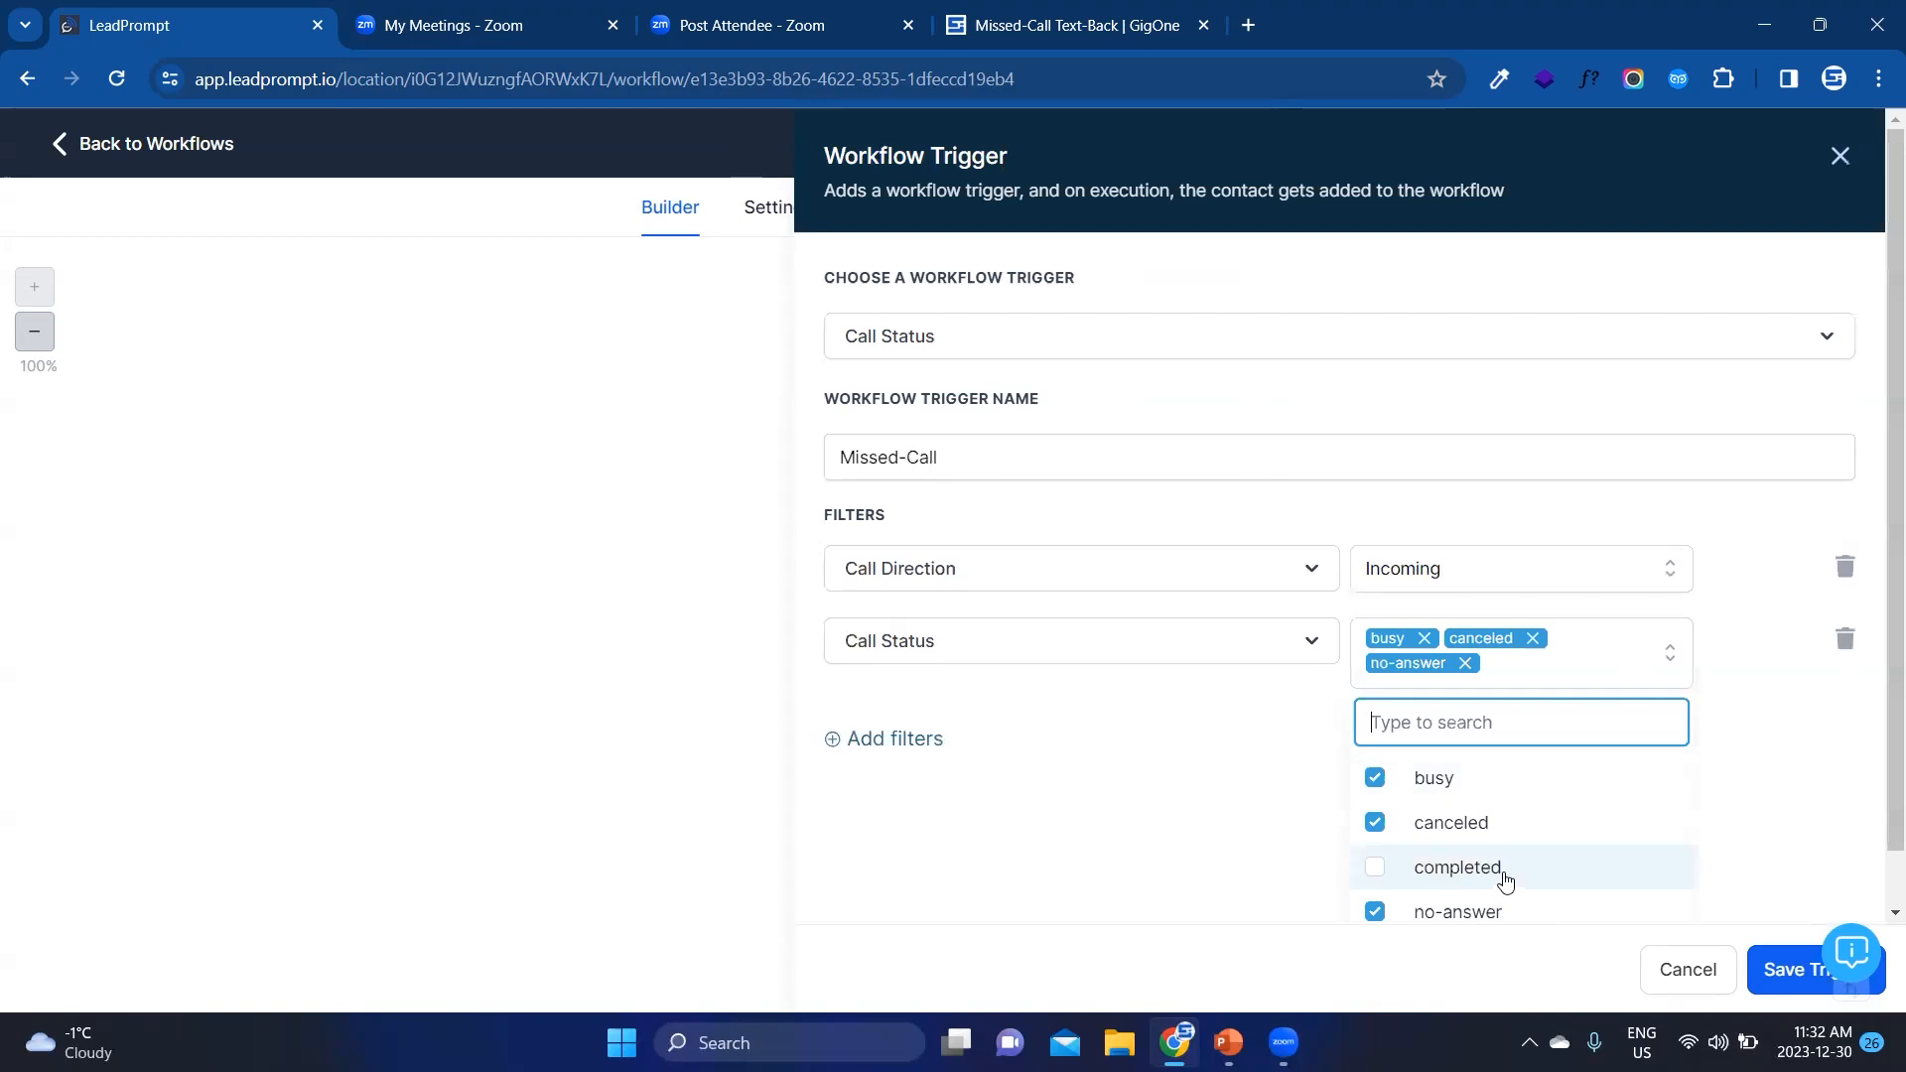
scroll(1502, 873, down, 1)
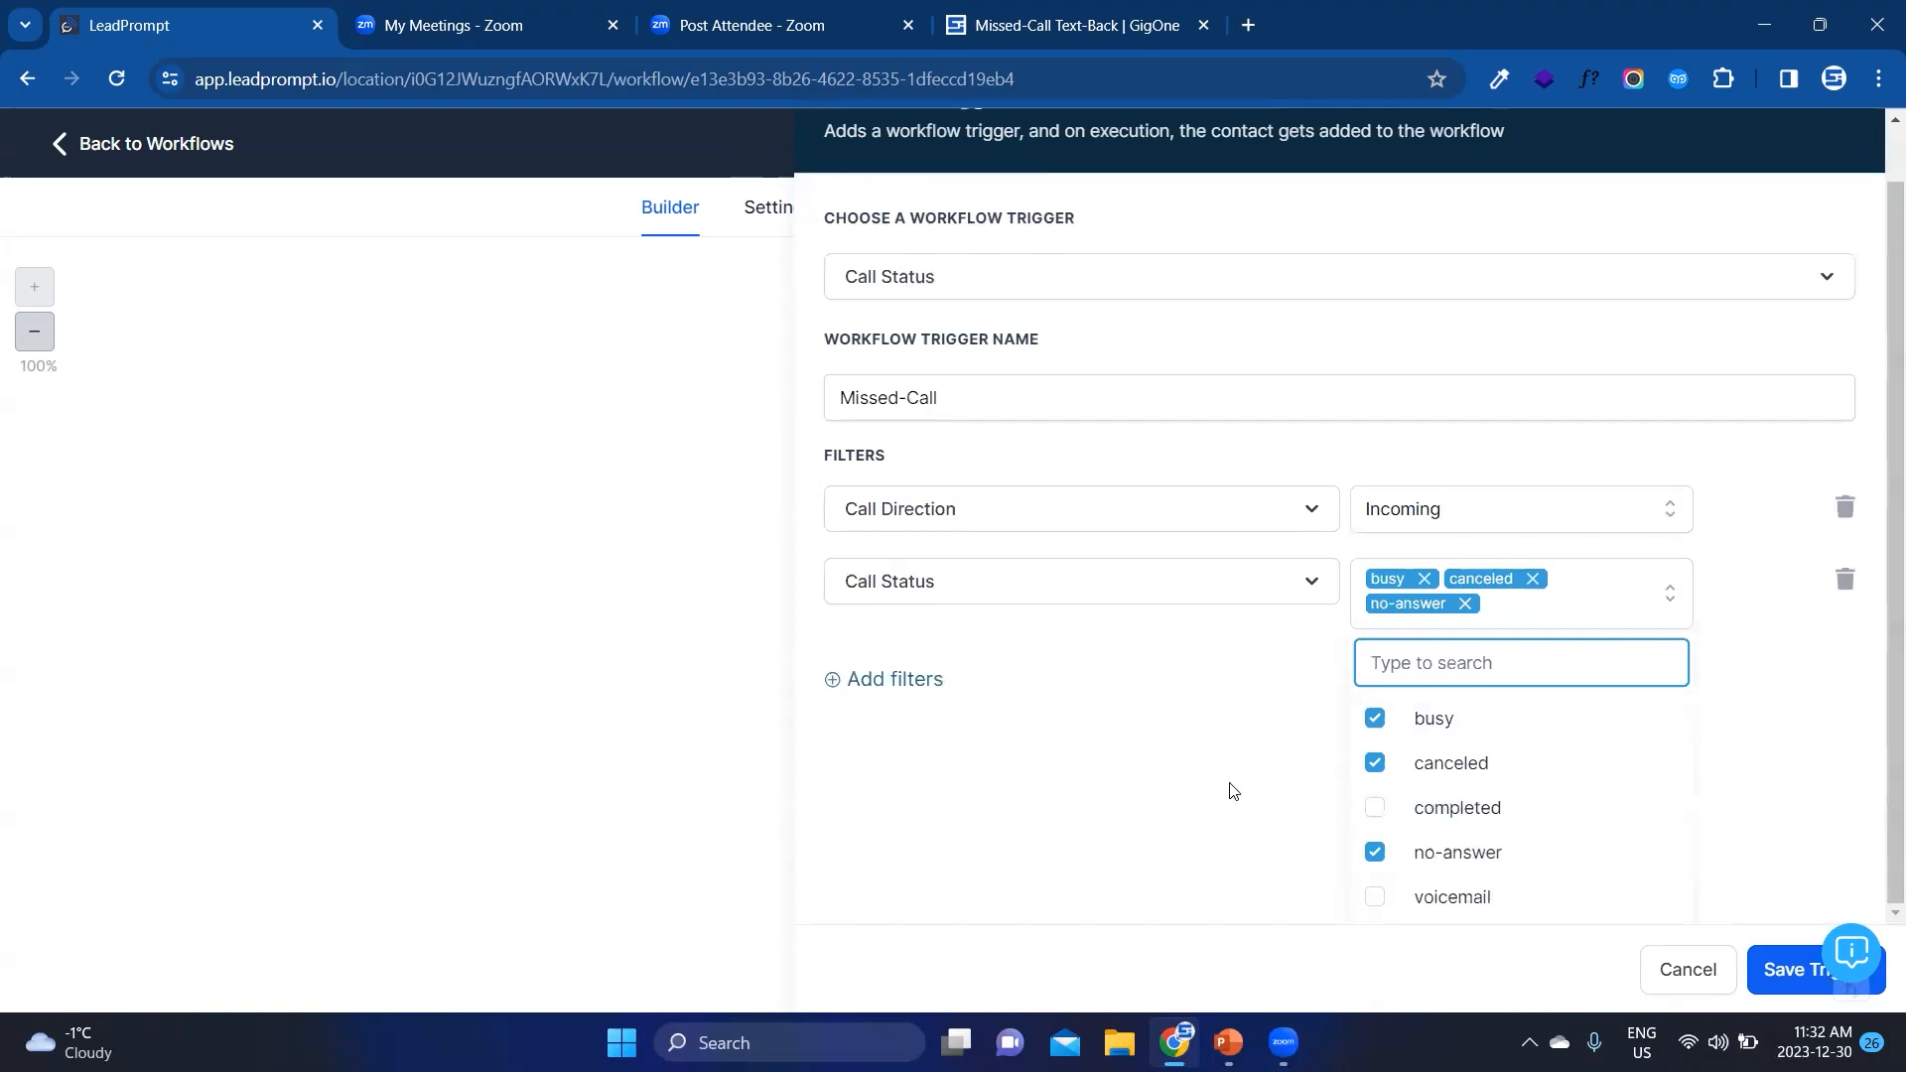
click(1451, 899)
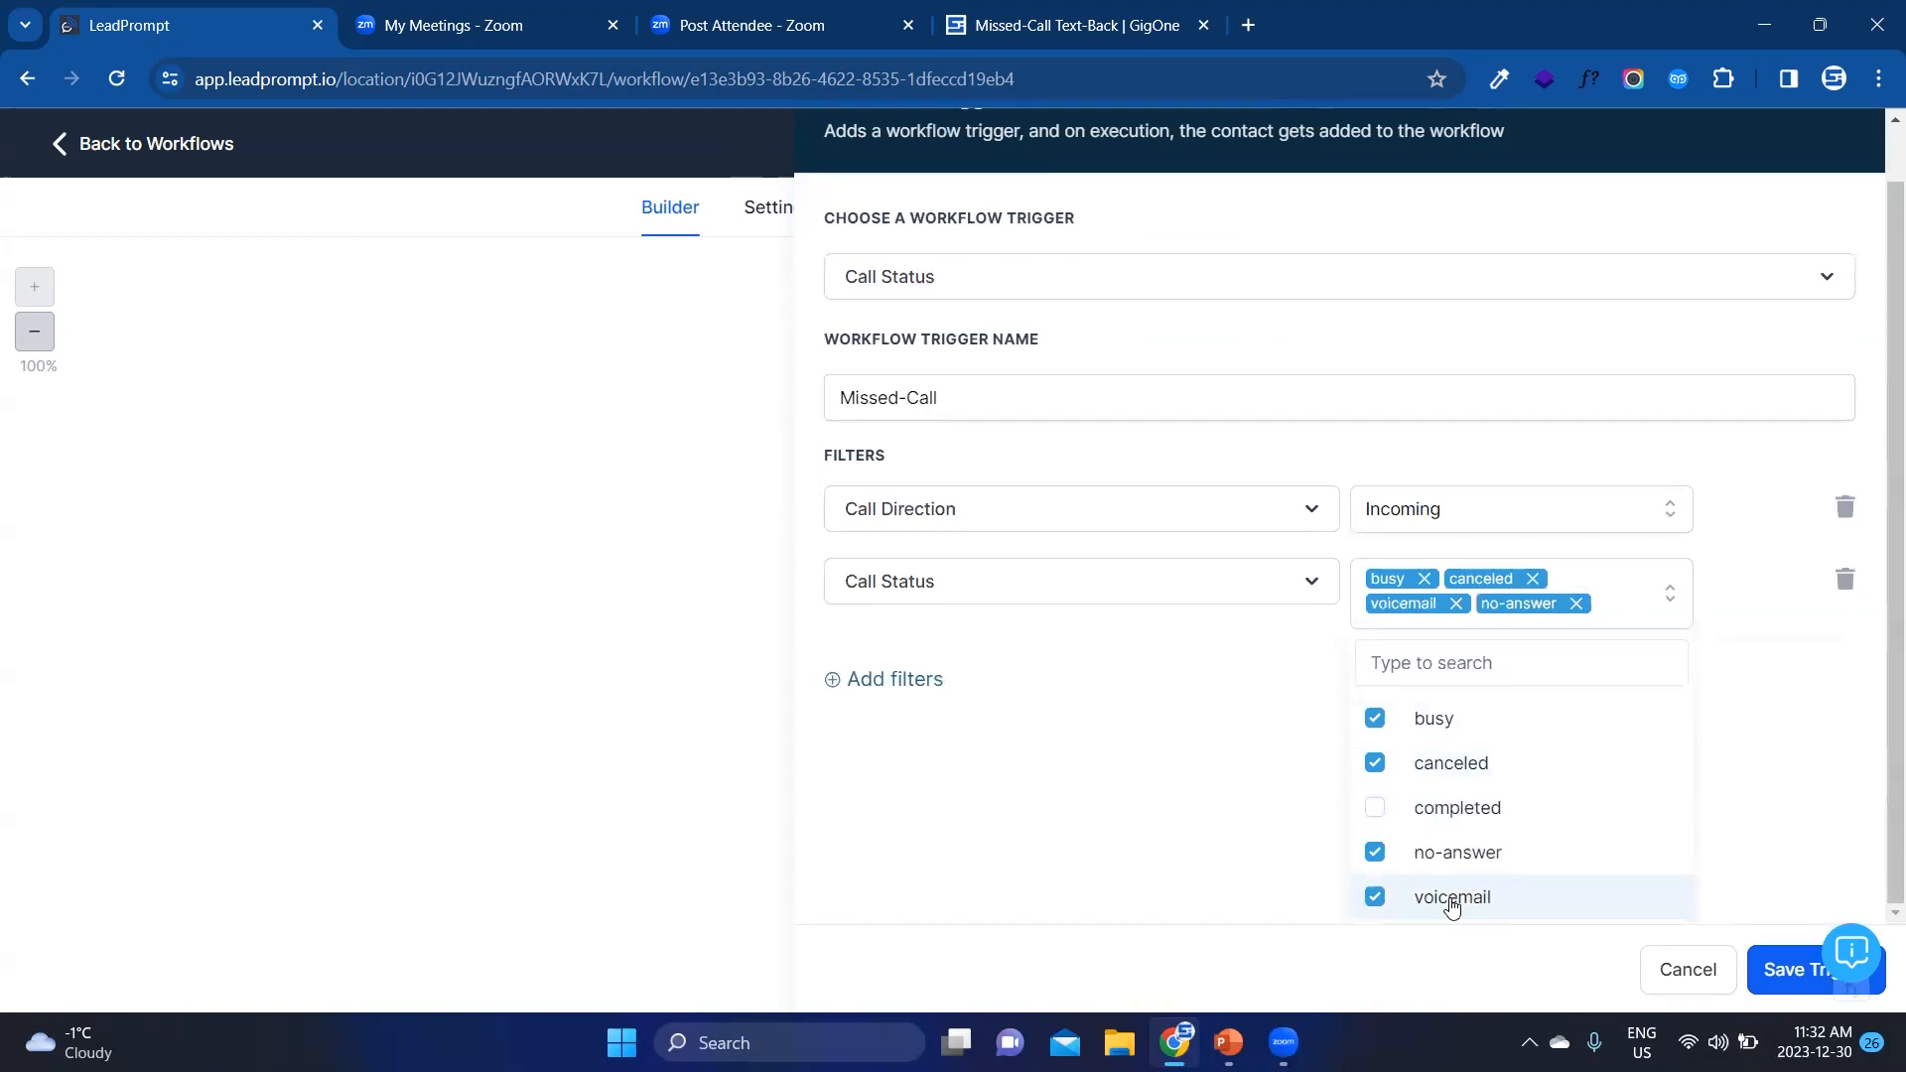
click(1145, 768)
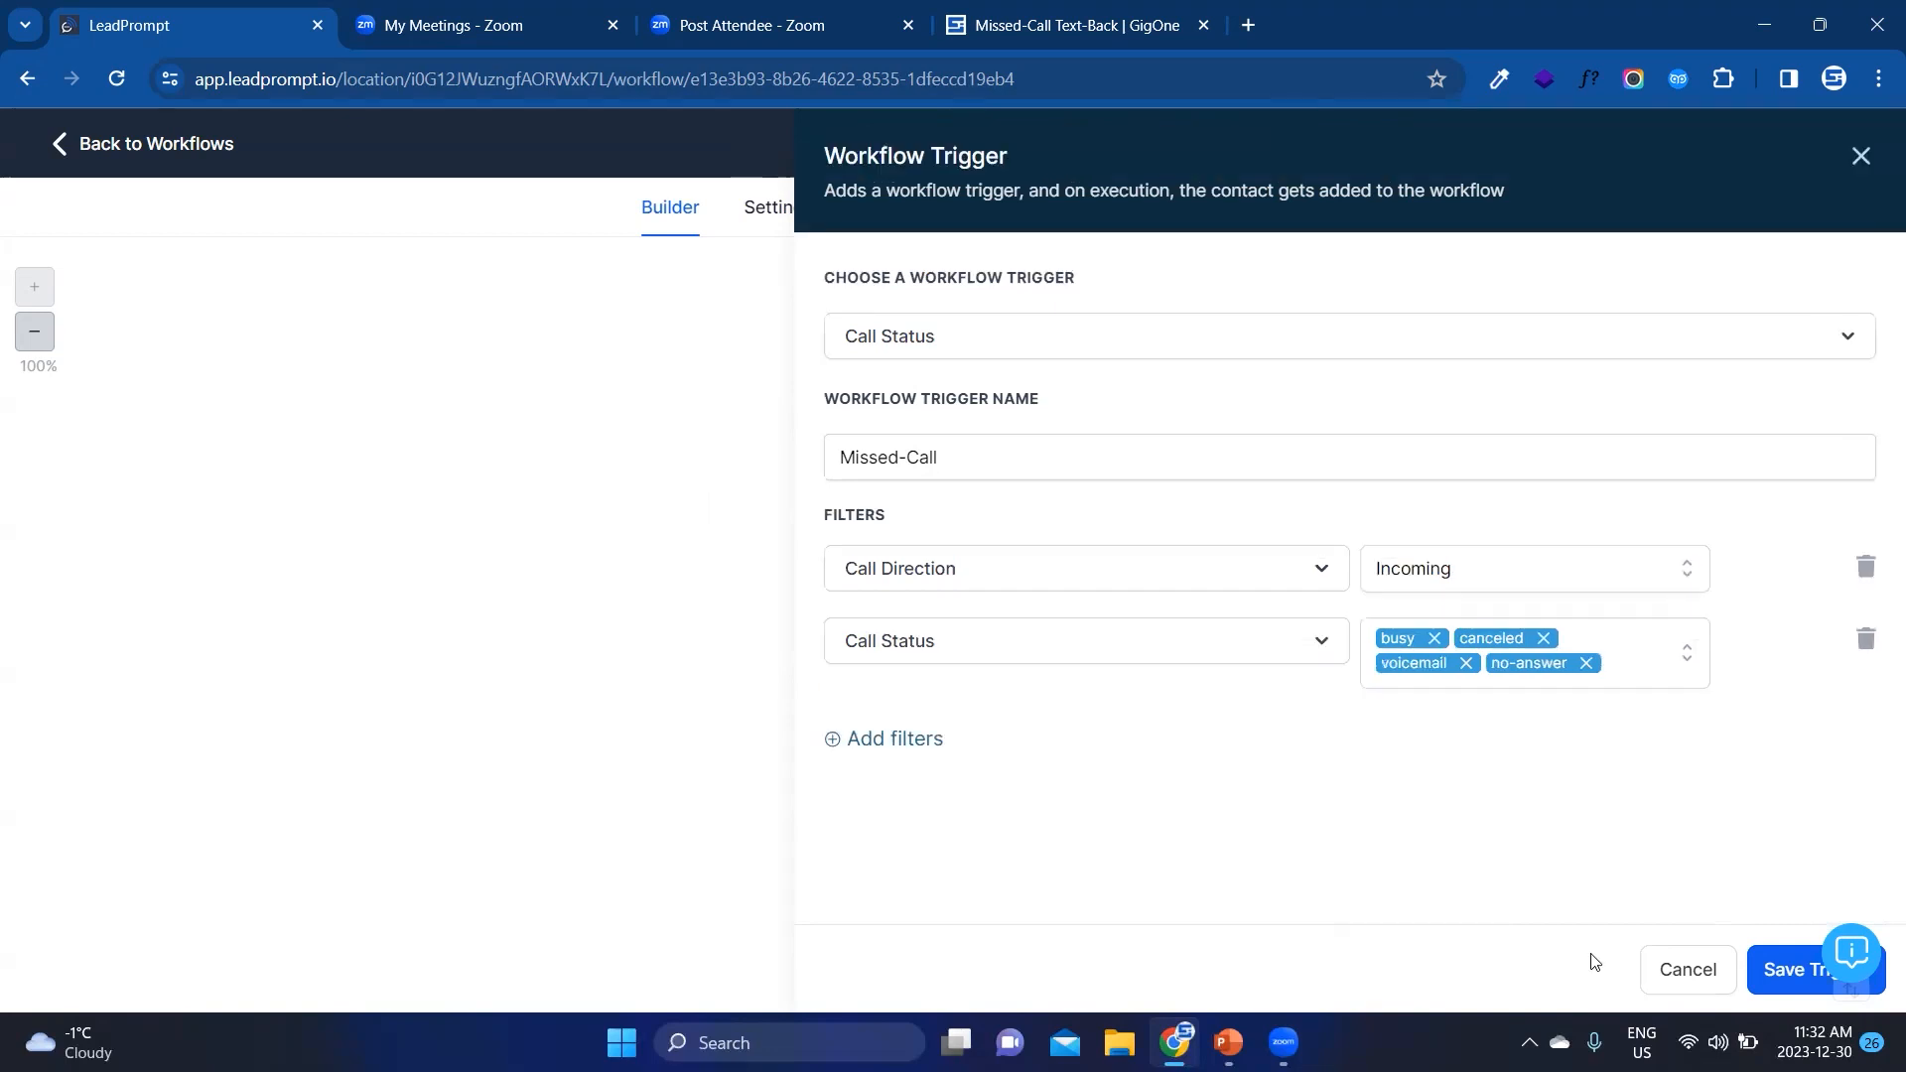
click(1769, 971)
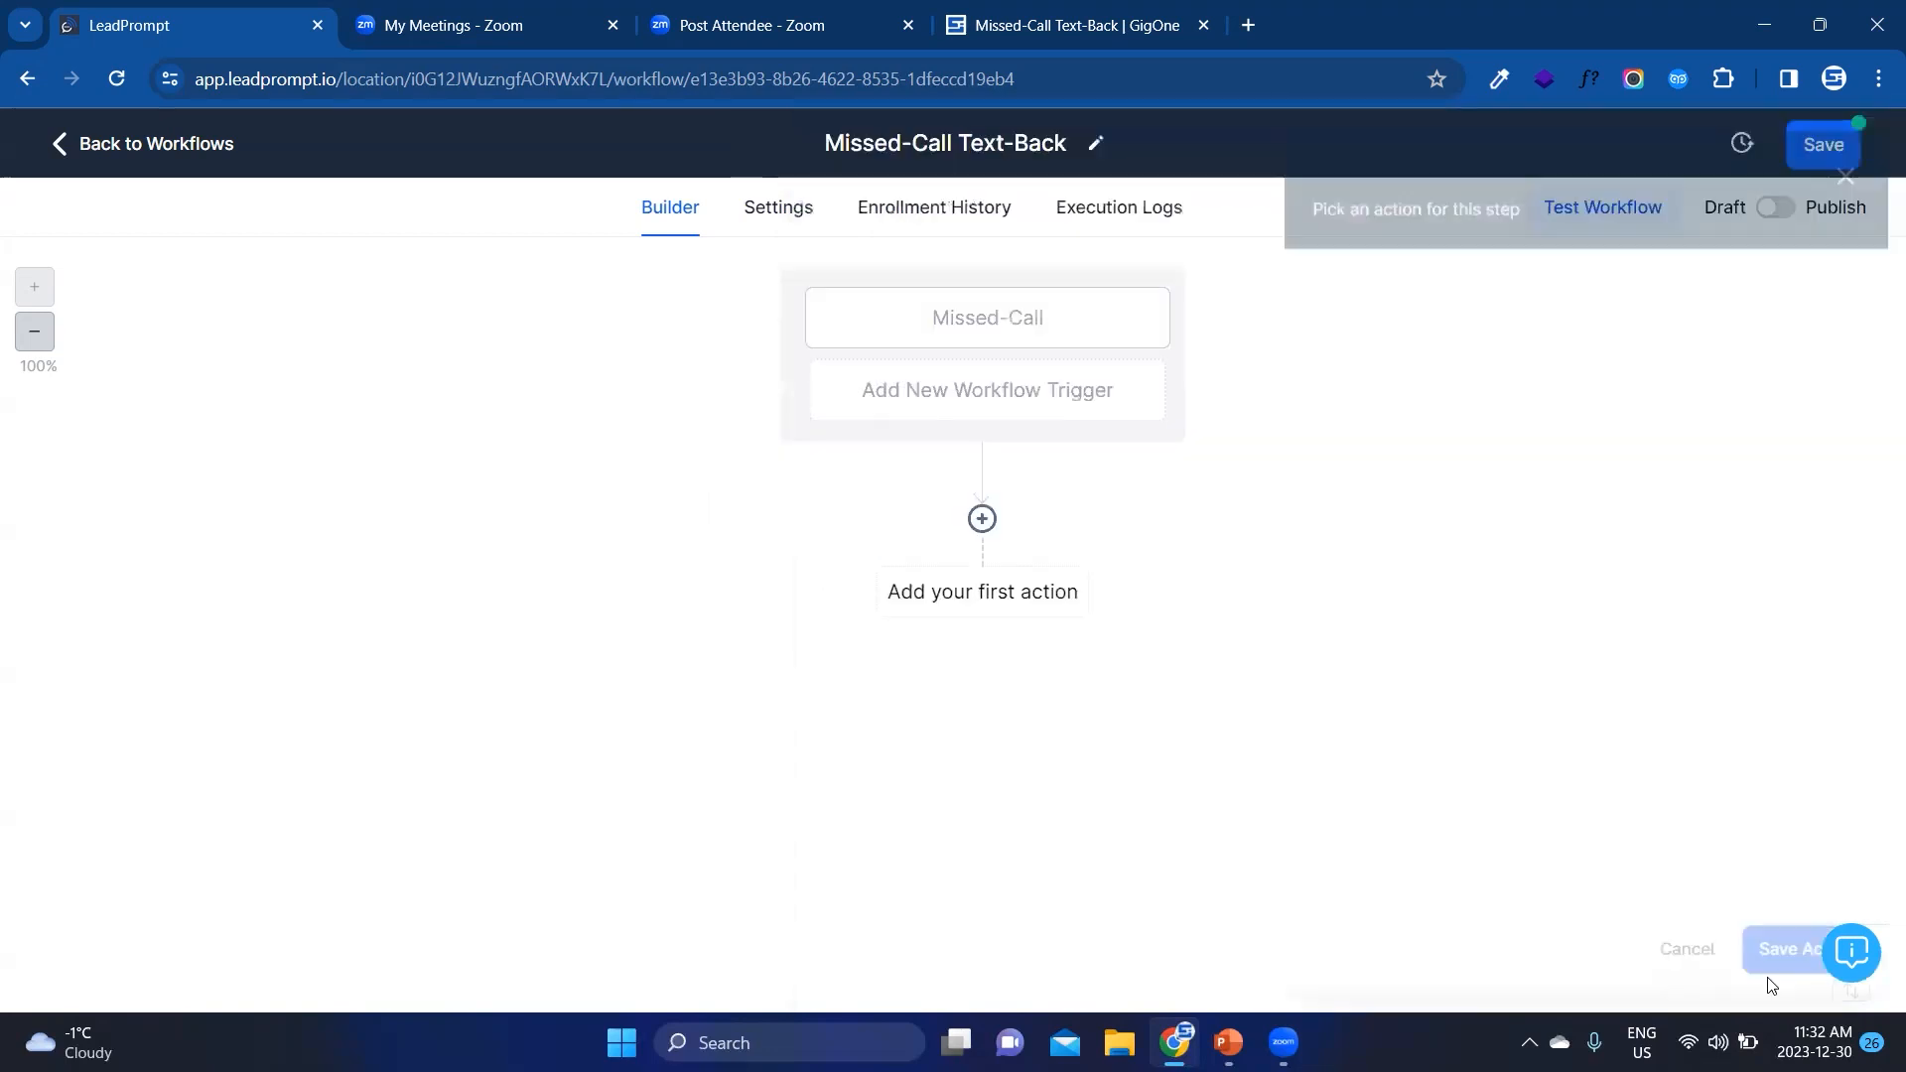
Step: Add a Create/Update Opportunity action as the workflow's first action below the Missed-Call trigger
click(983, 519)
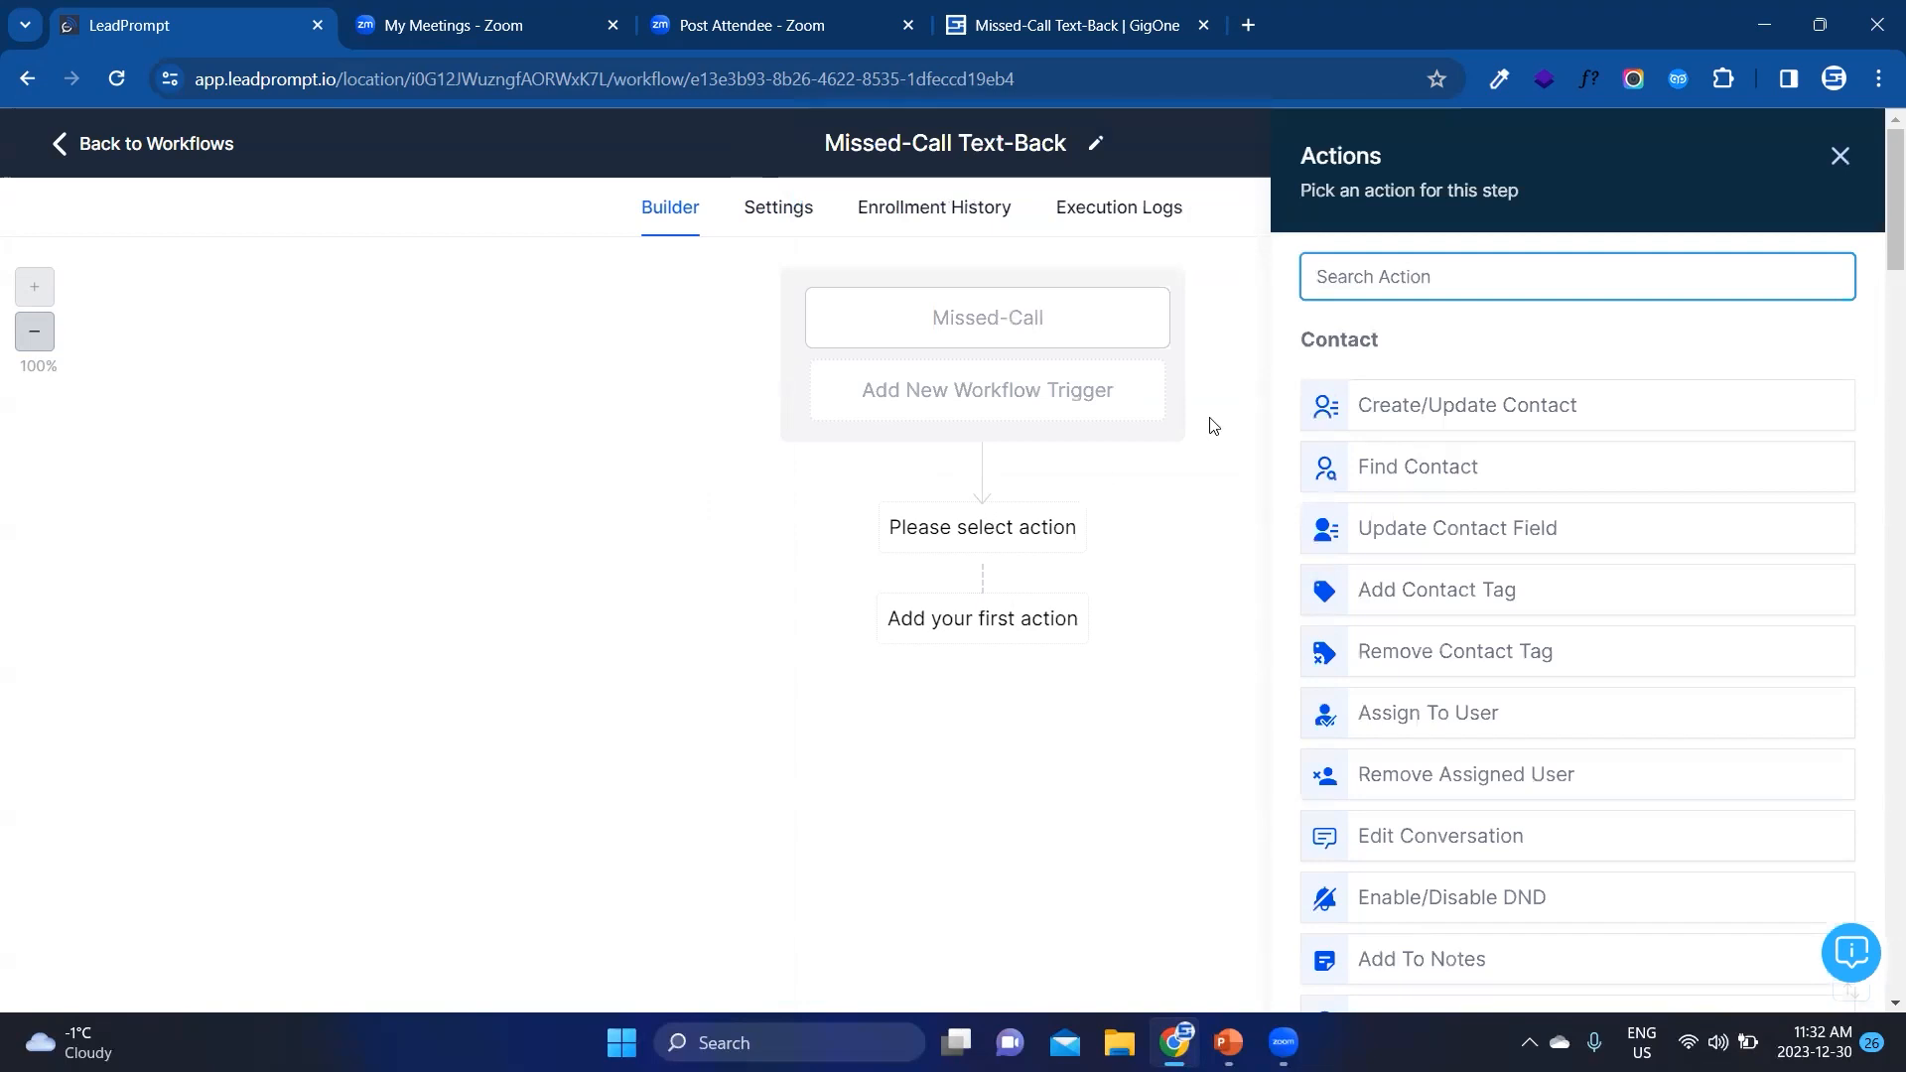
text(opp)
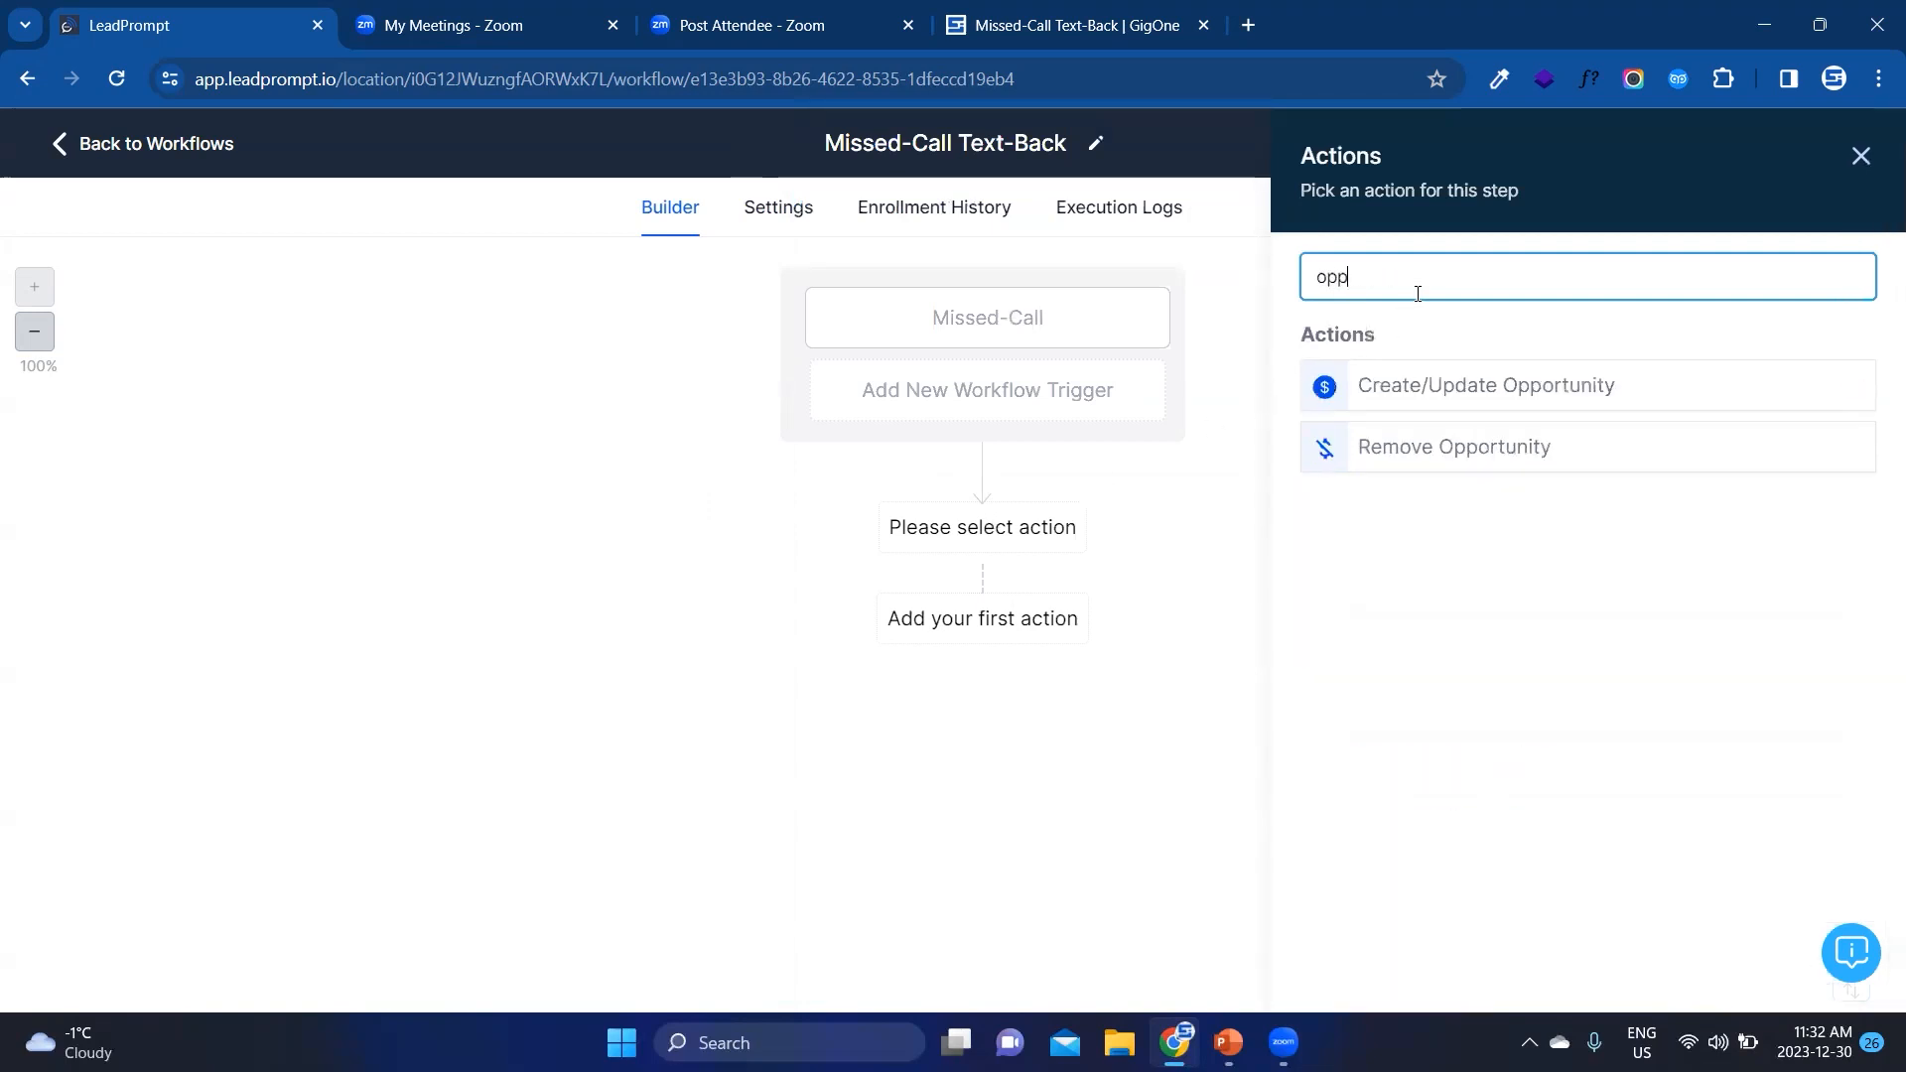
click(1420, 395)
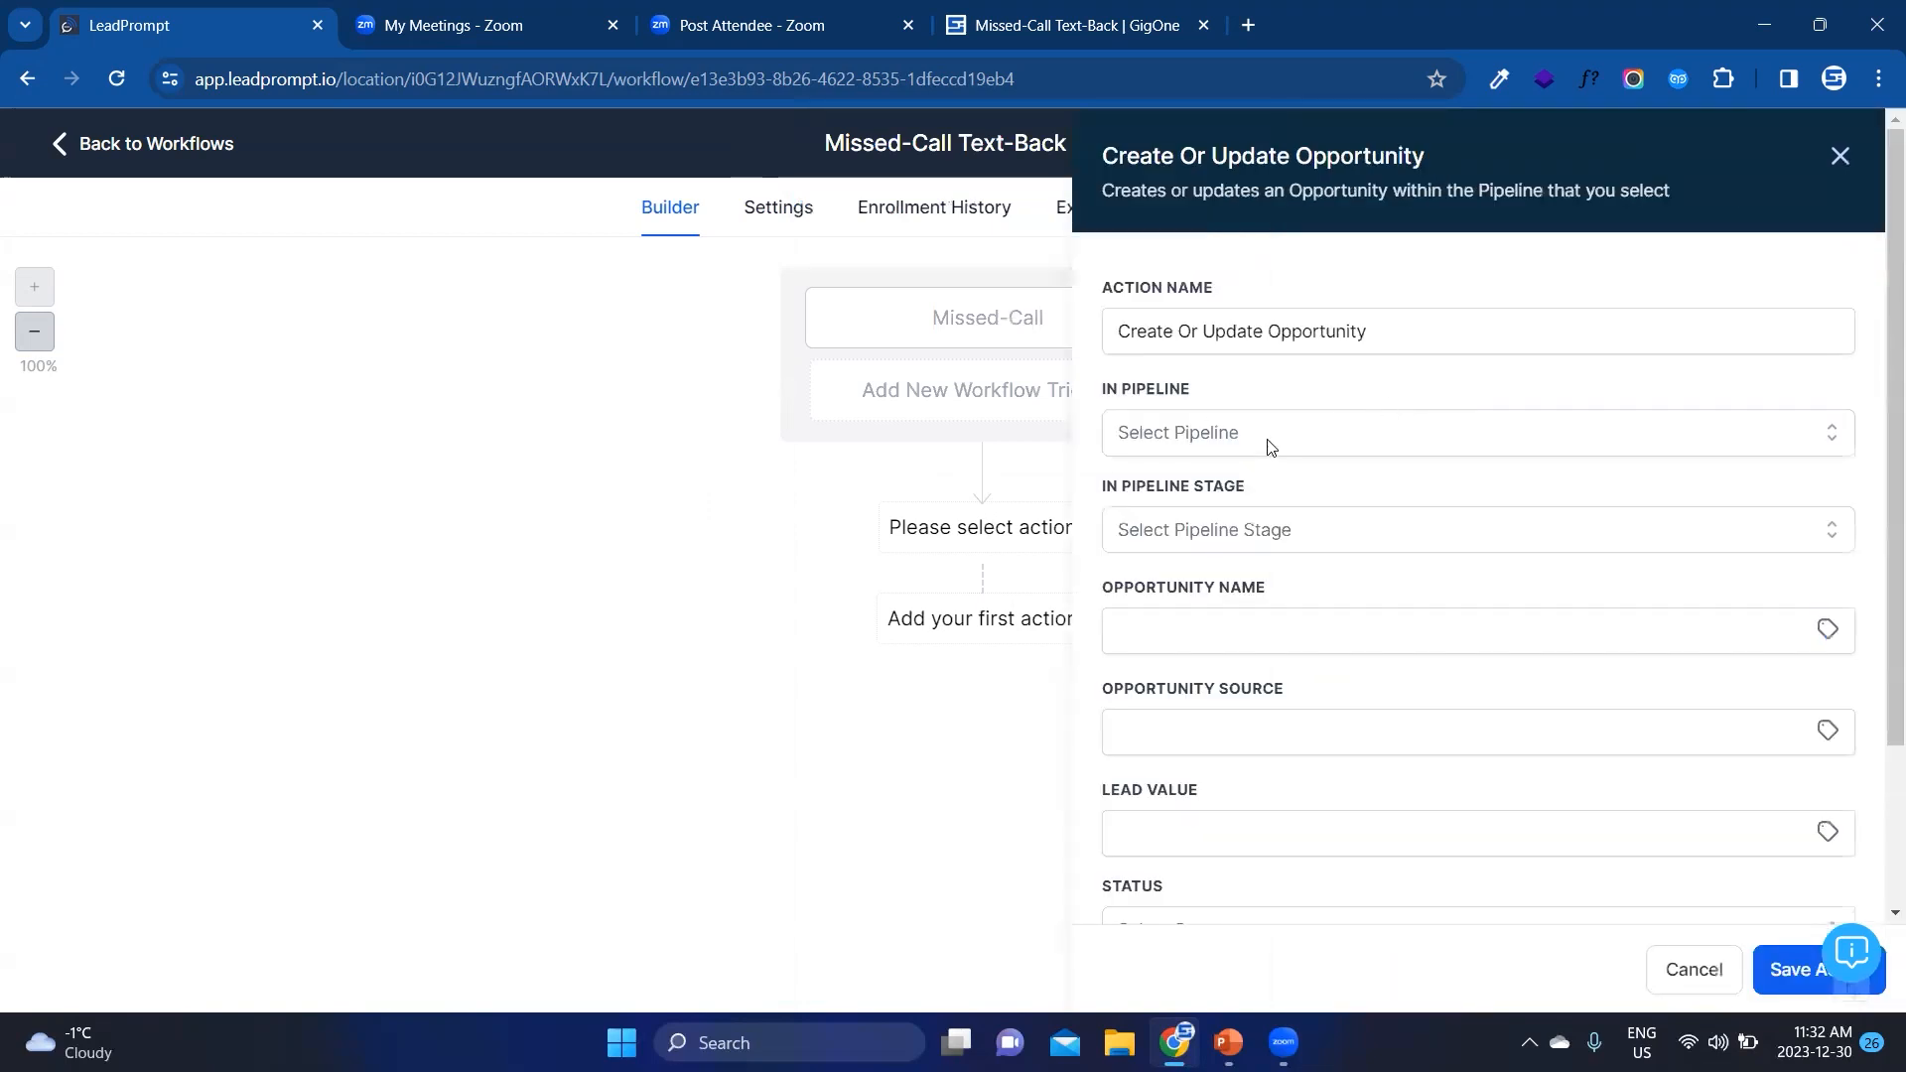
Step: Set the opportunity action's pipeline to Missed-Call Text-Back and its pipeline stage to Warm Leads
click(1271, 445)
click(1220, 545)
click(1158, 526)
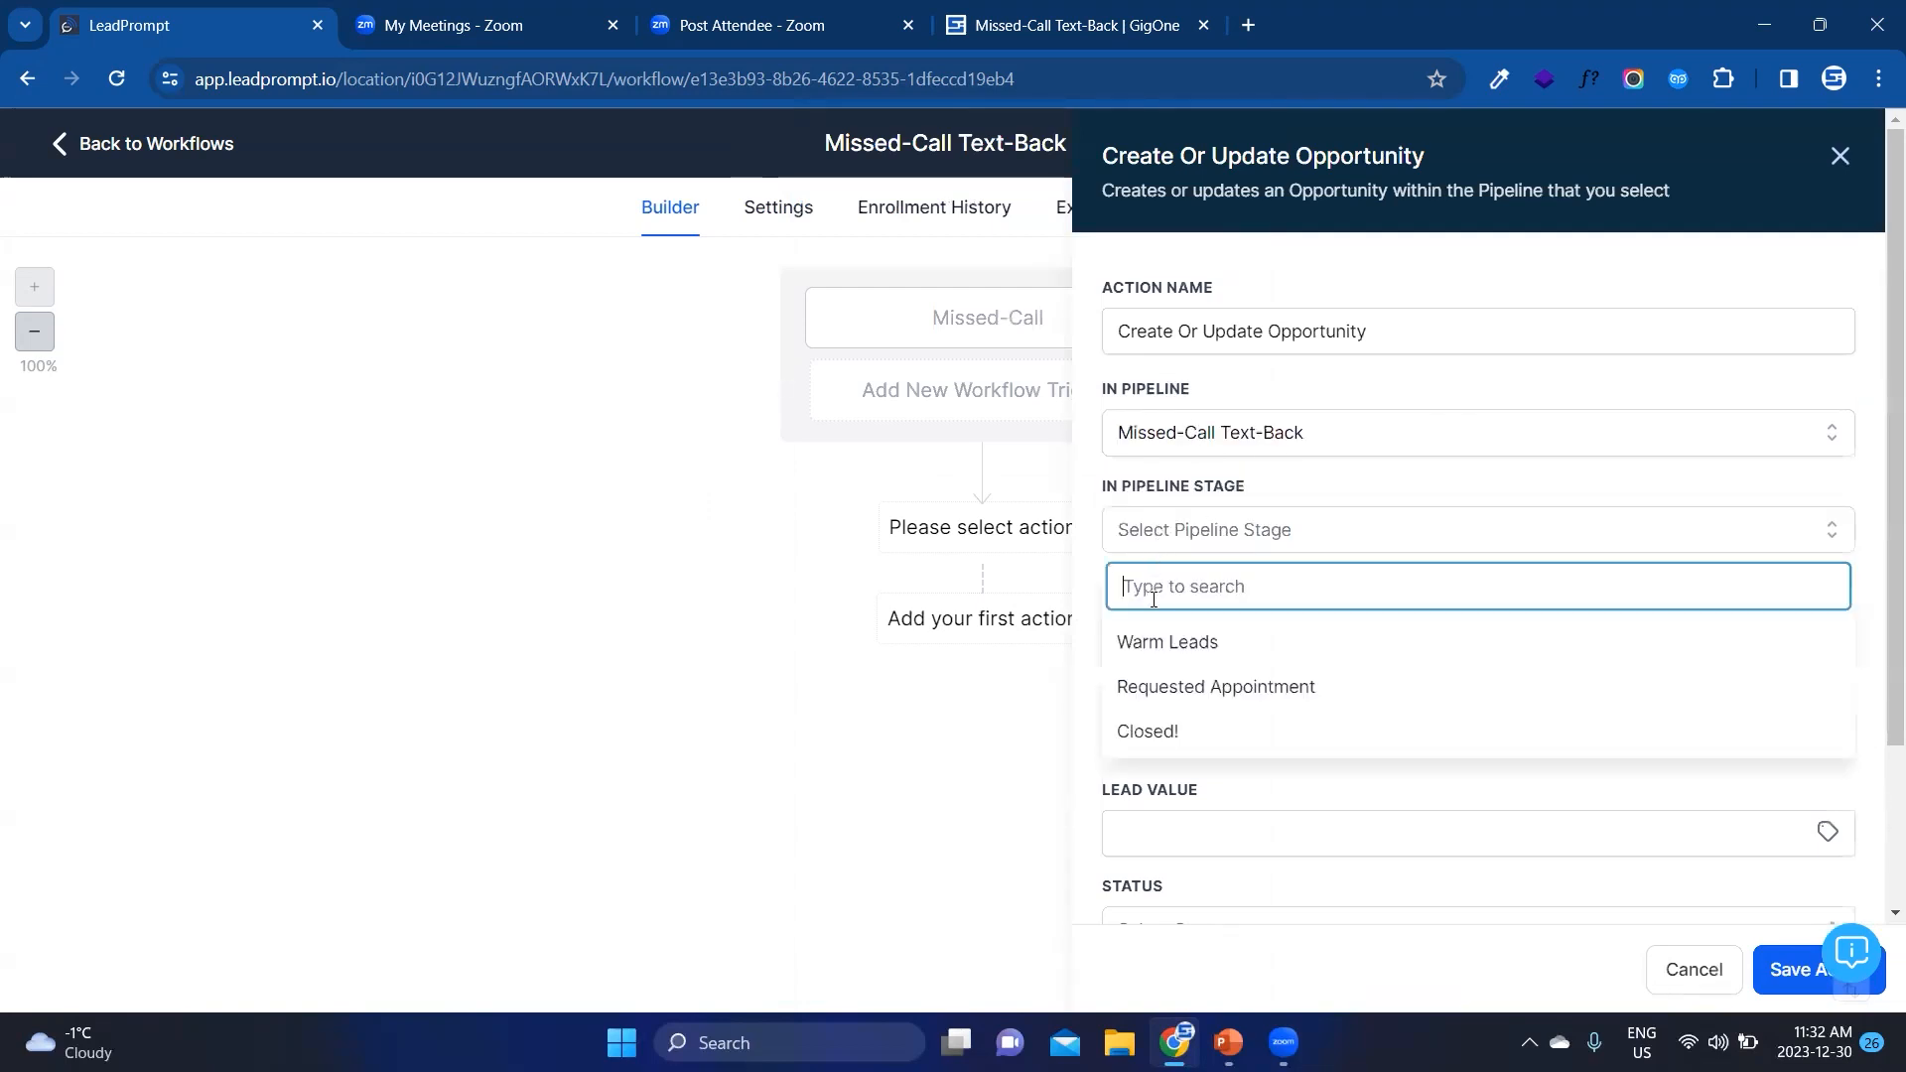
click(1146, 641)
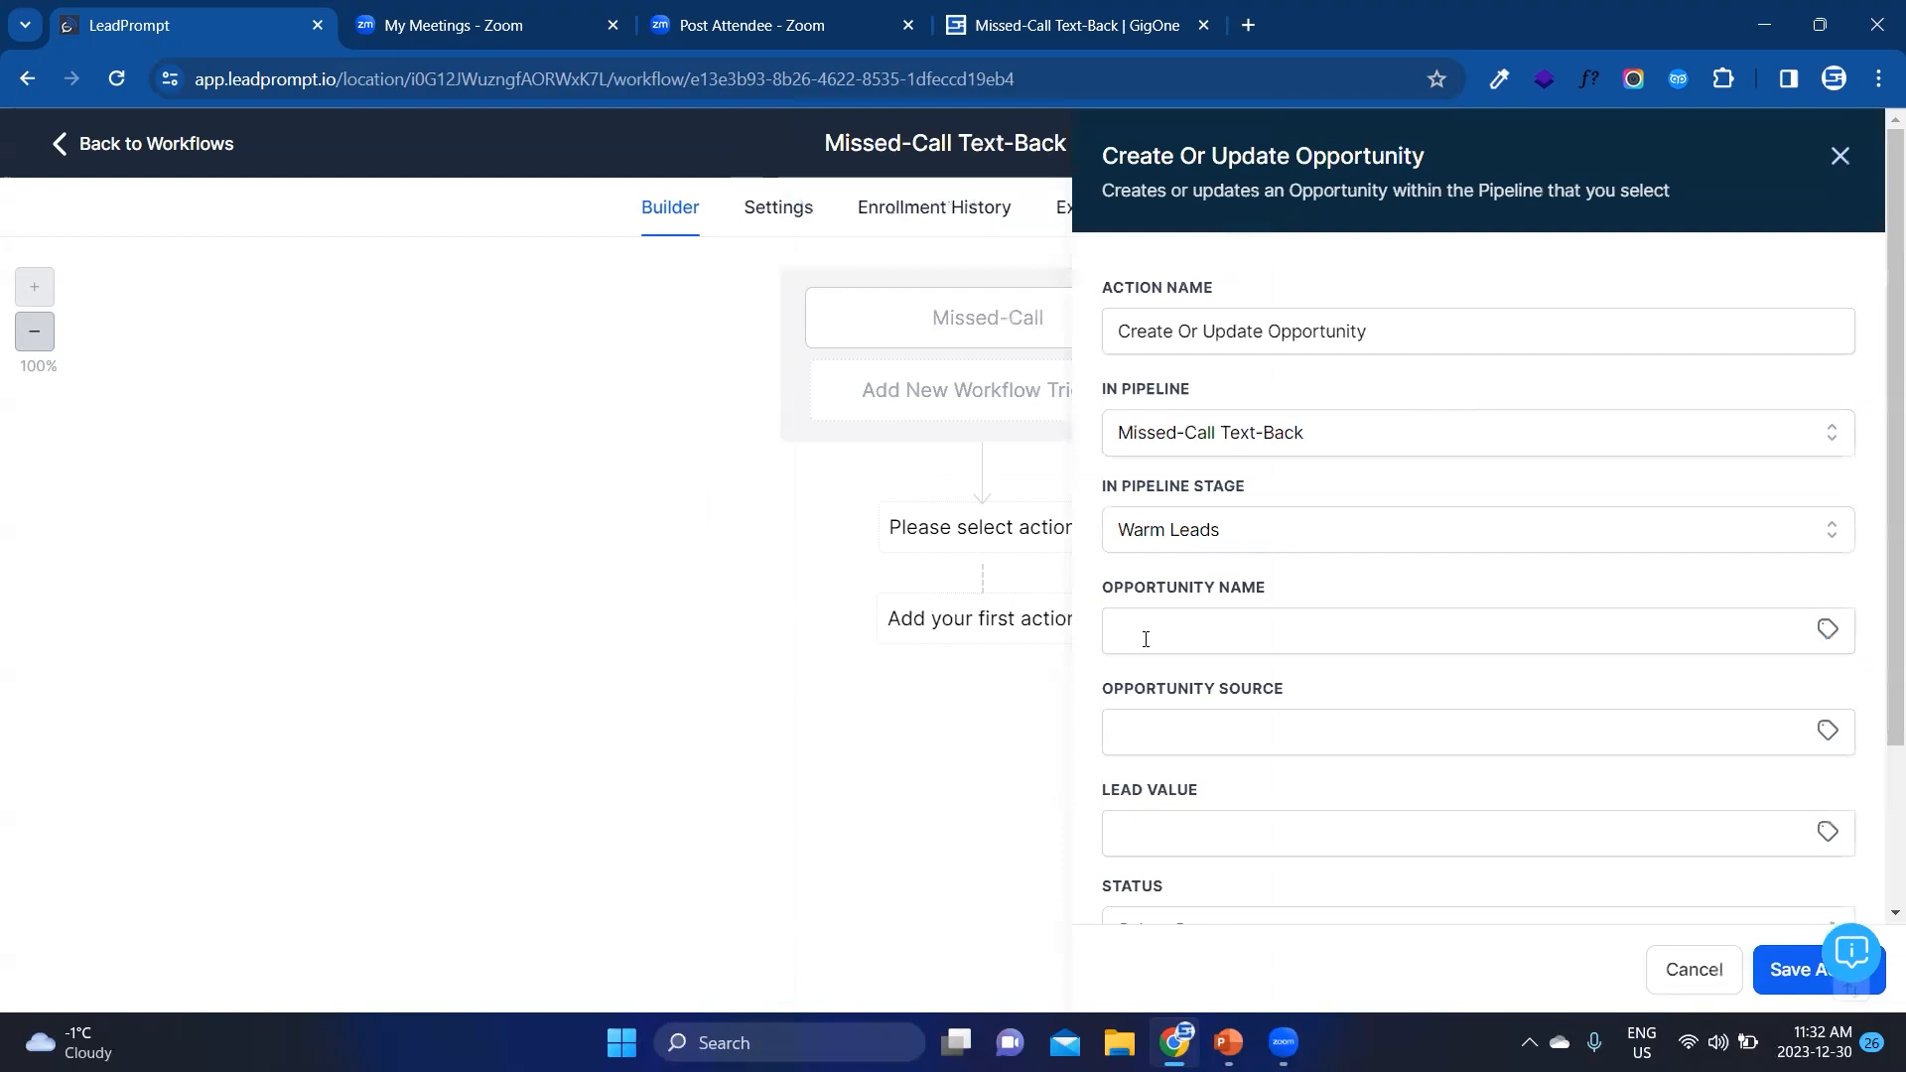
scroll(1153, 641, down, 2)
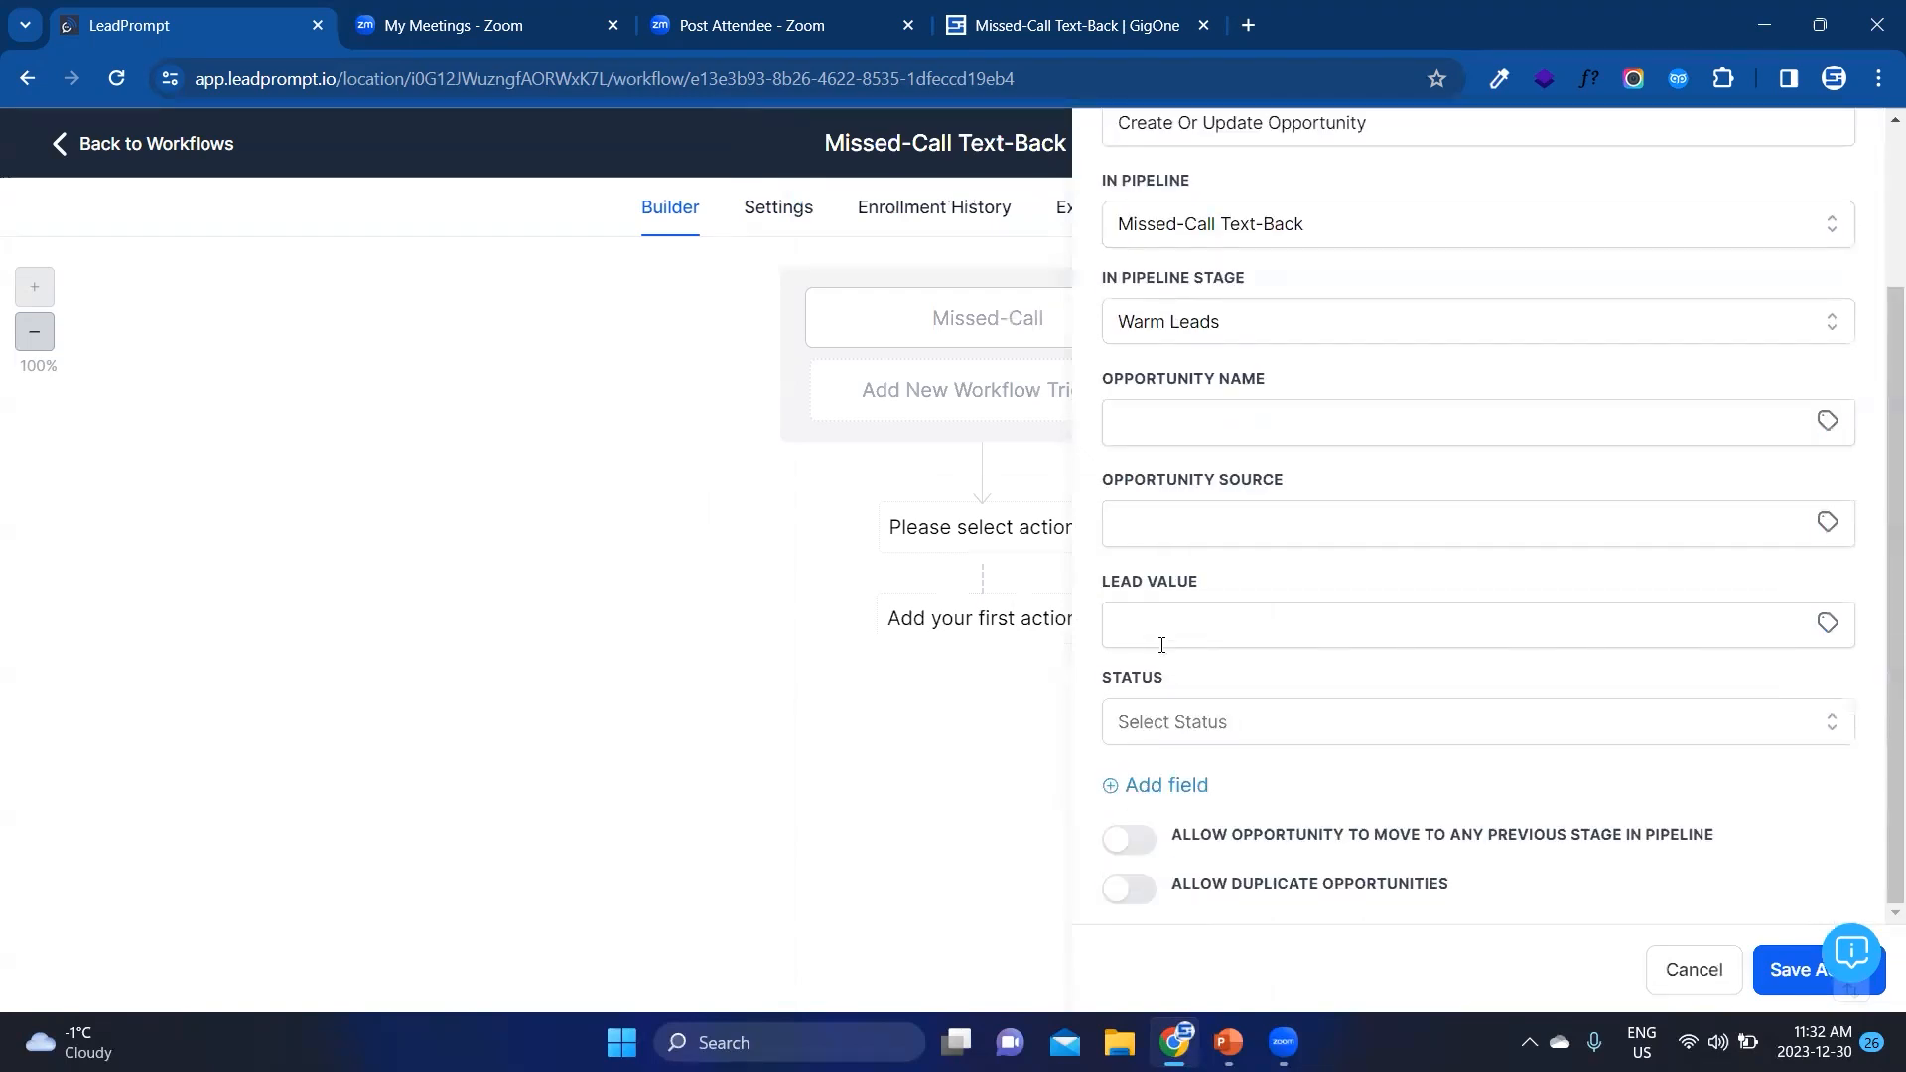
Step: Allow the opportunity to move to any previous stage in the pipeline and save the action
drag(1244, 842, 1410, 843)
click(1426, 842)
click(1140, 850)
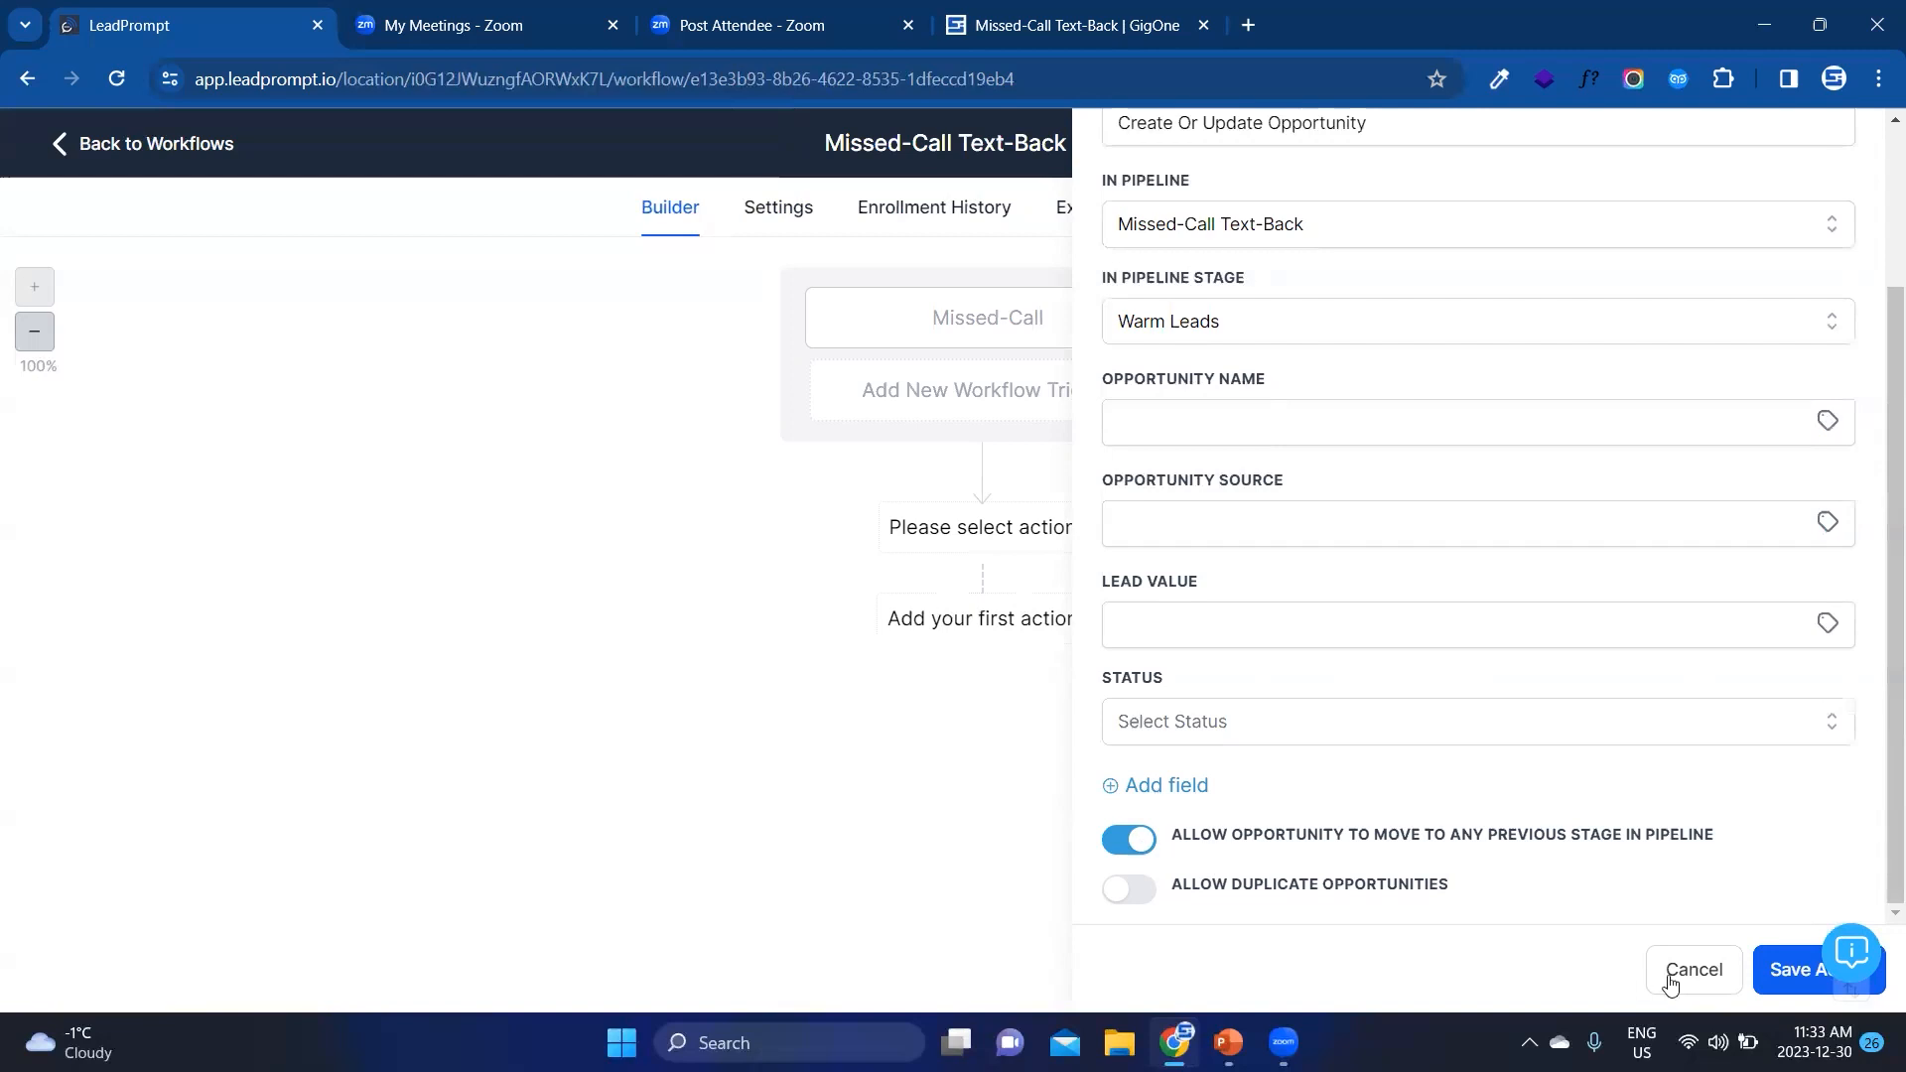
click(1771, 976)
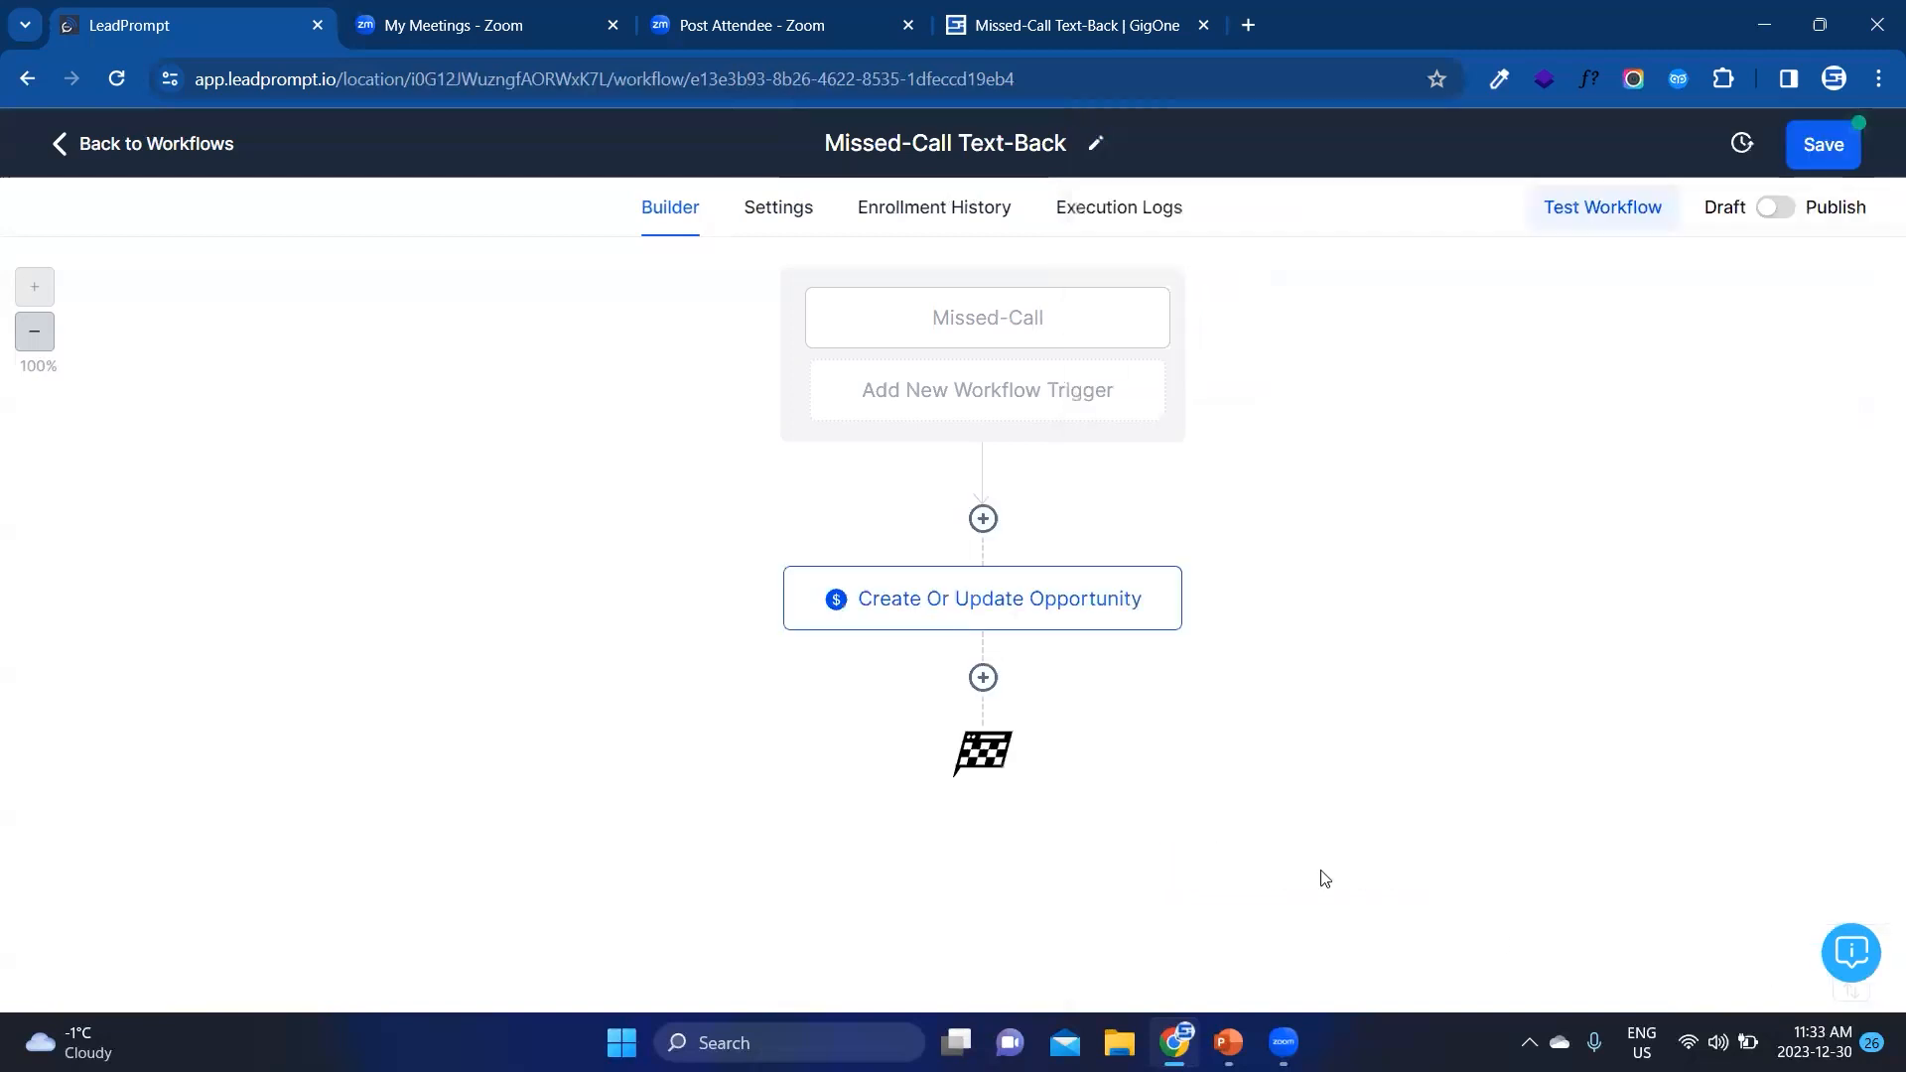
Step: Add a Send SMS action below the Create Or Update Opportunity action
click(984, 677)
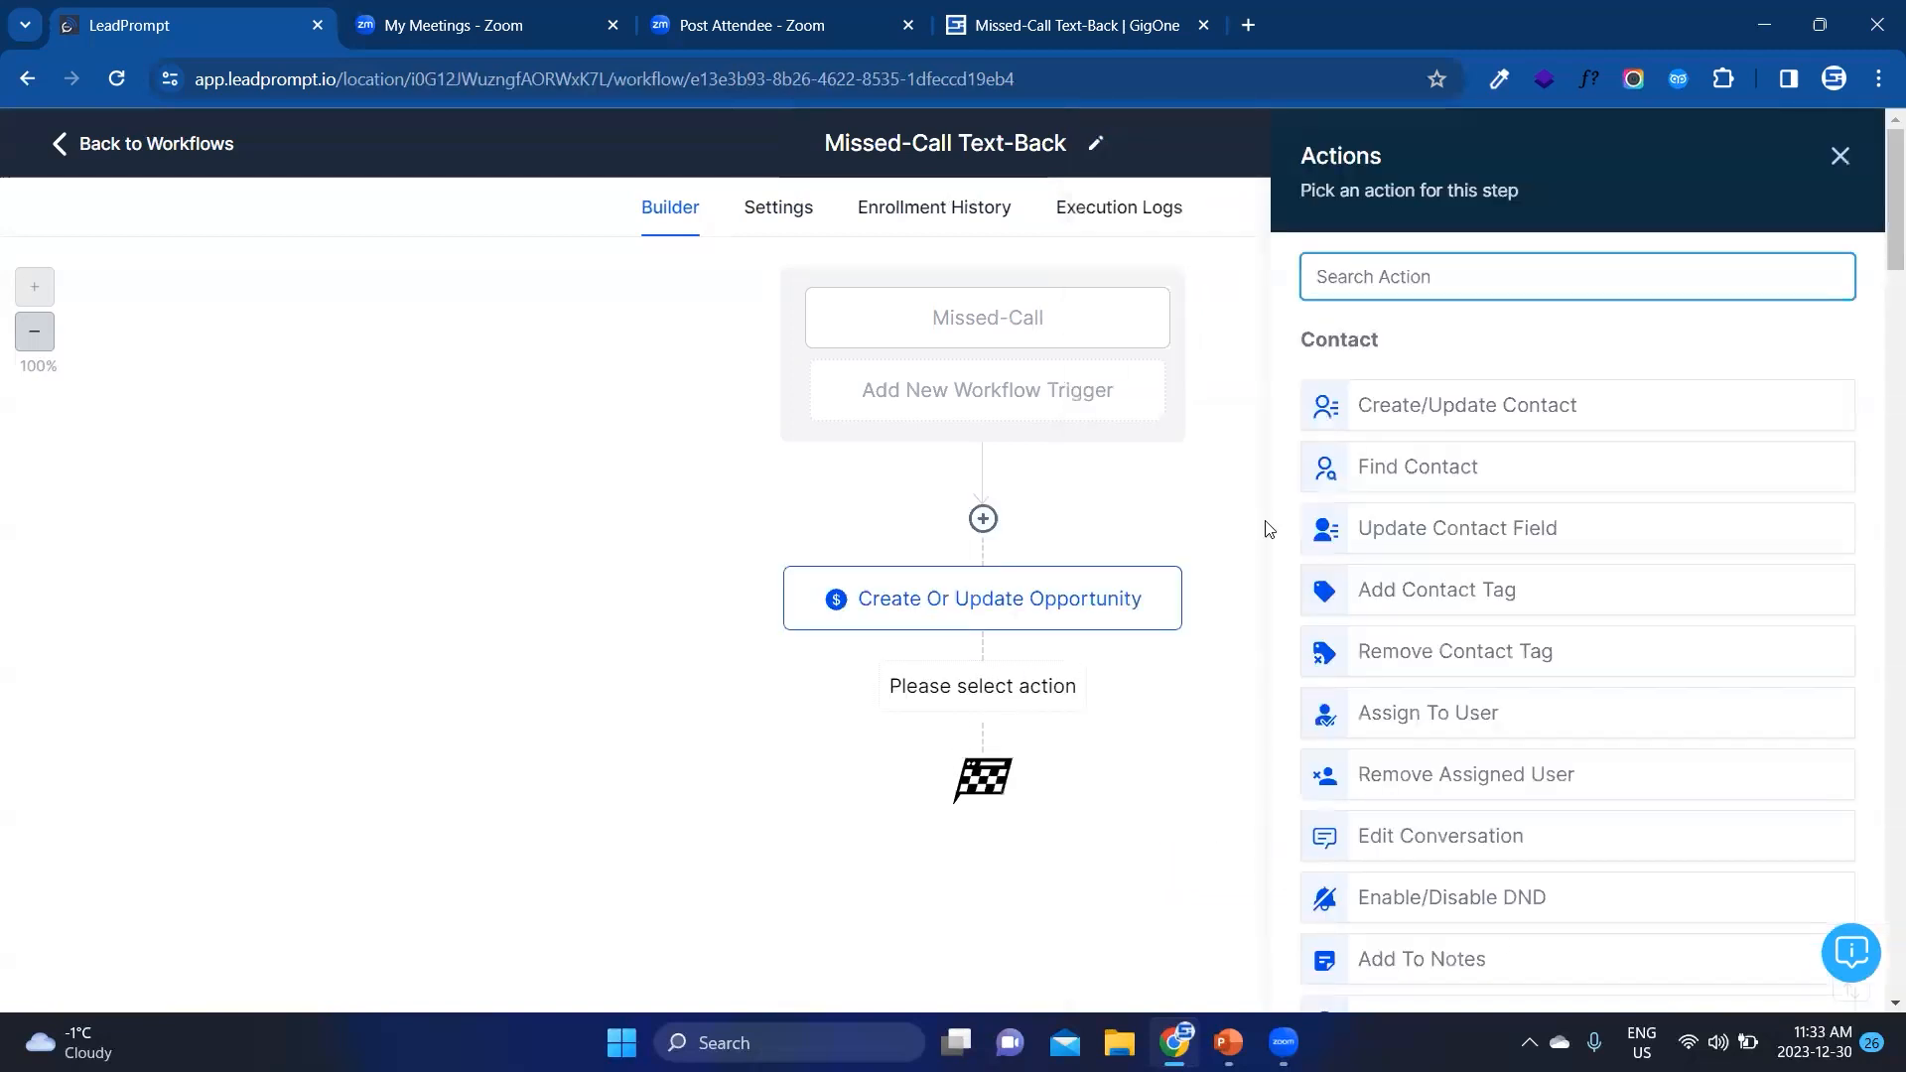
click(1434, 264)
text(sms)
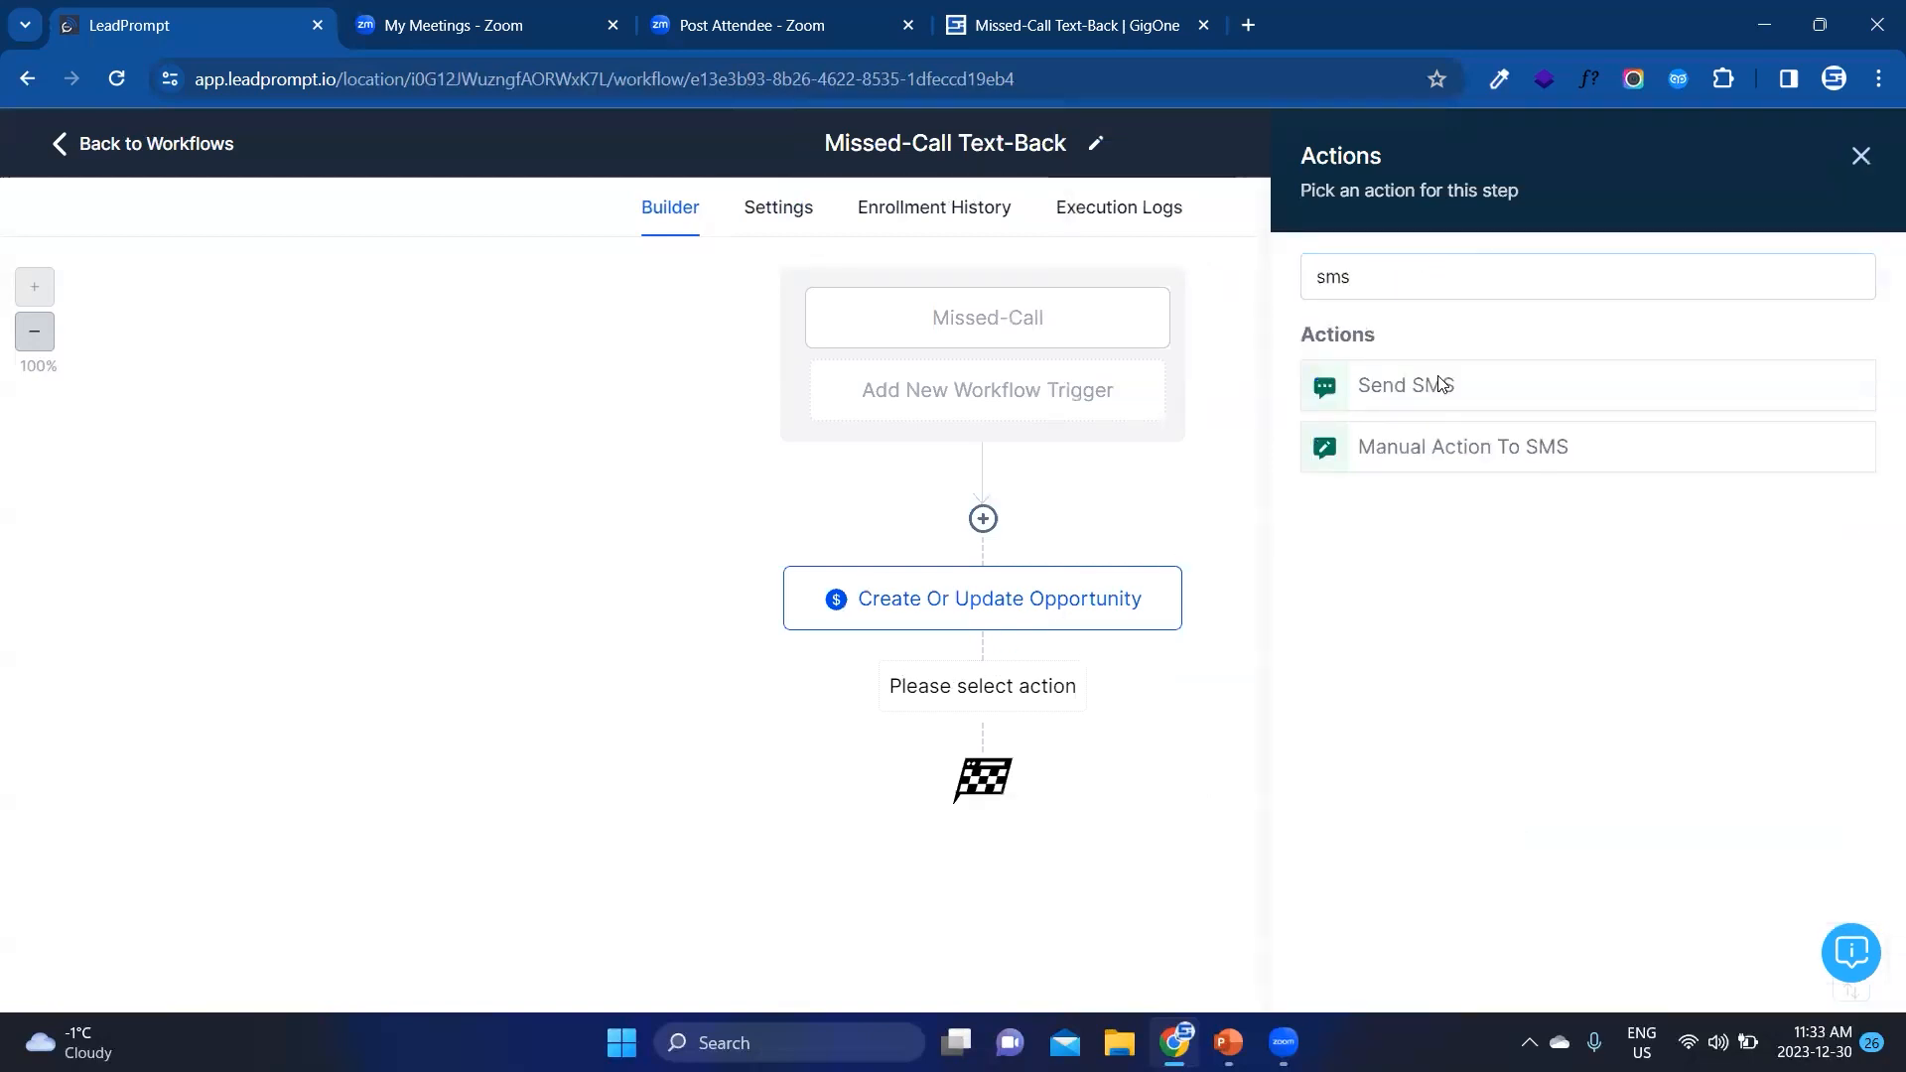
click(1440, 385)
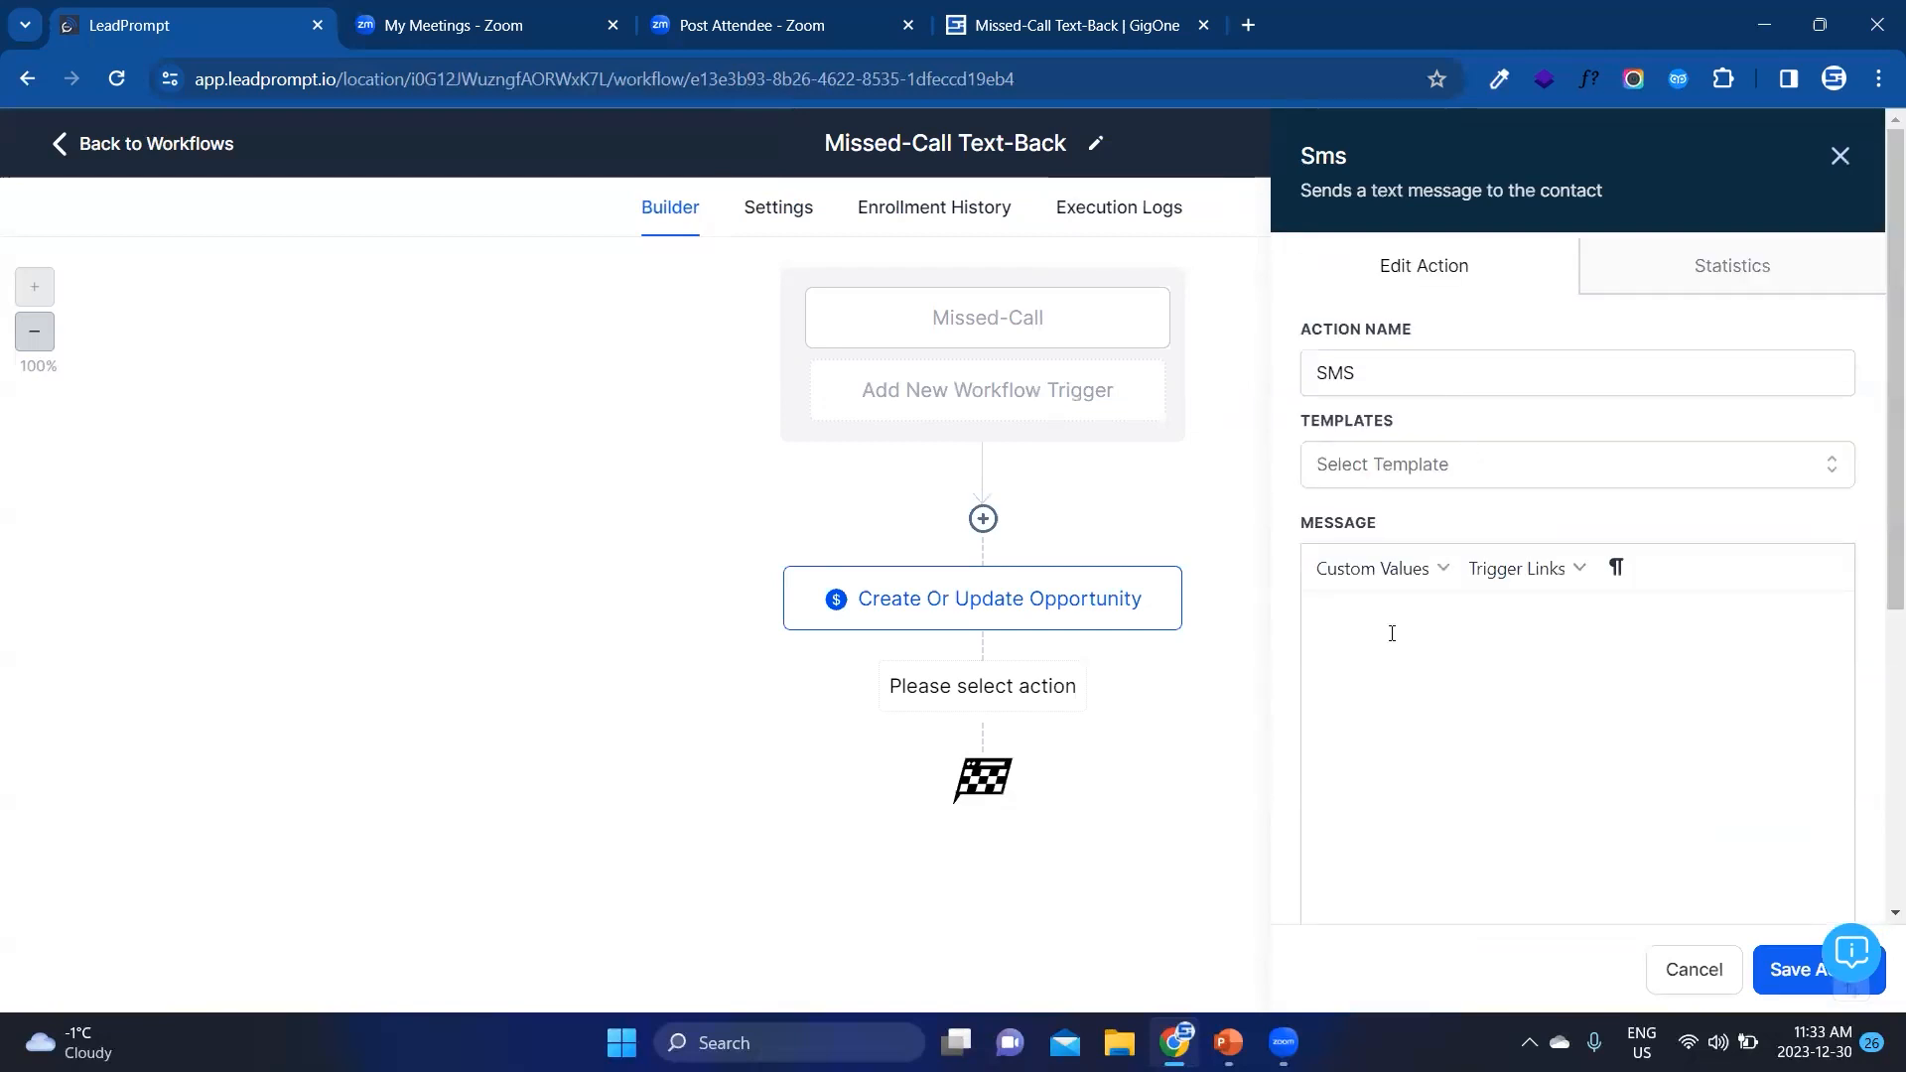
Step: Write the SMS as "Hi, this is" plus the sender's name, "from GigOne. Sorry we missed your call. How can we help?" and save the action
text(Hi, this is Saleh from GigOne. SOrry we missed)
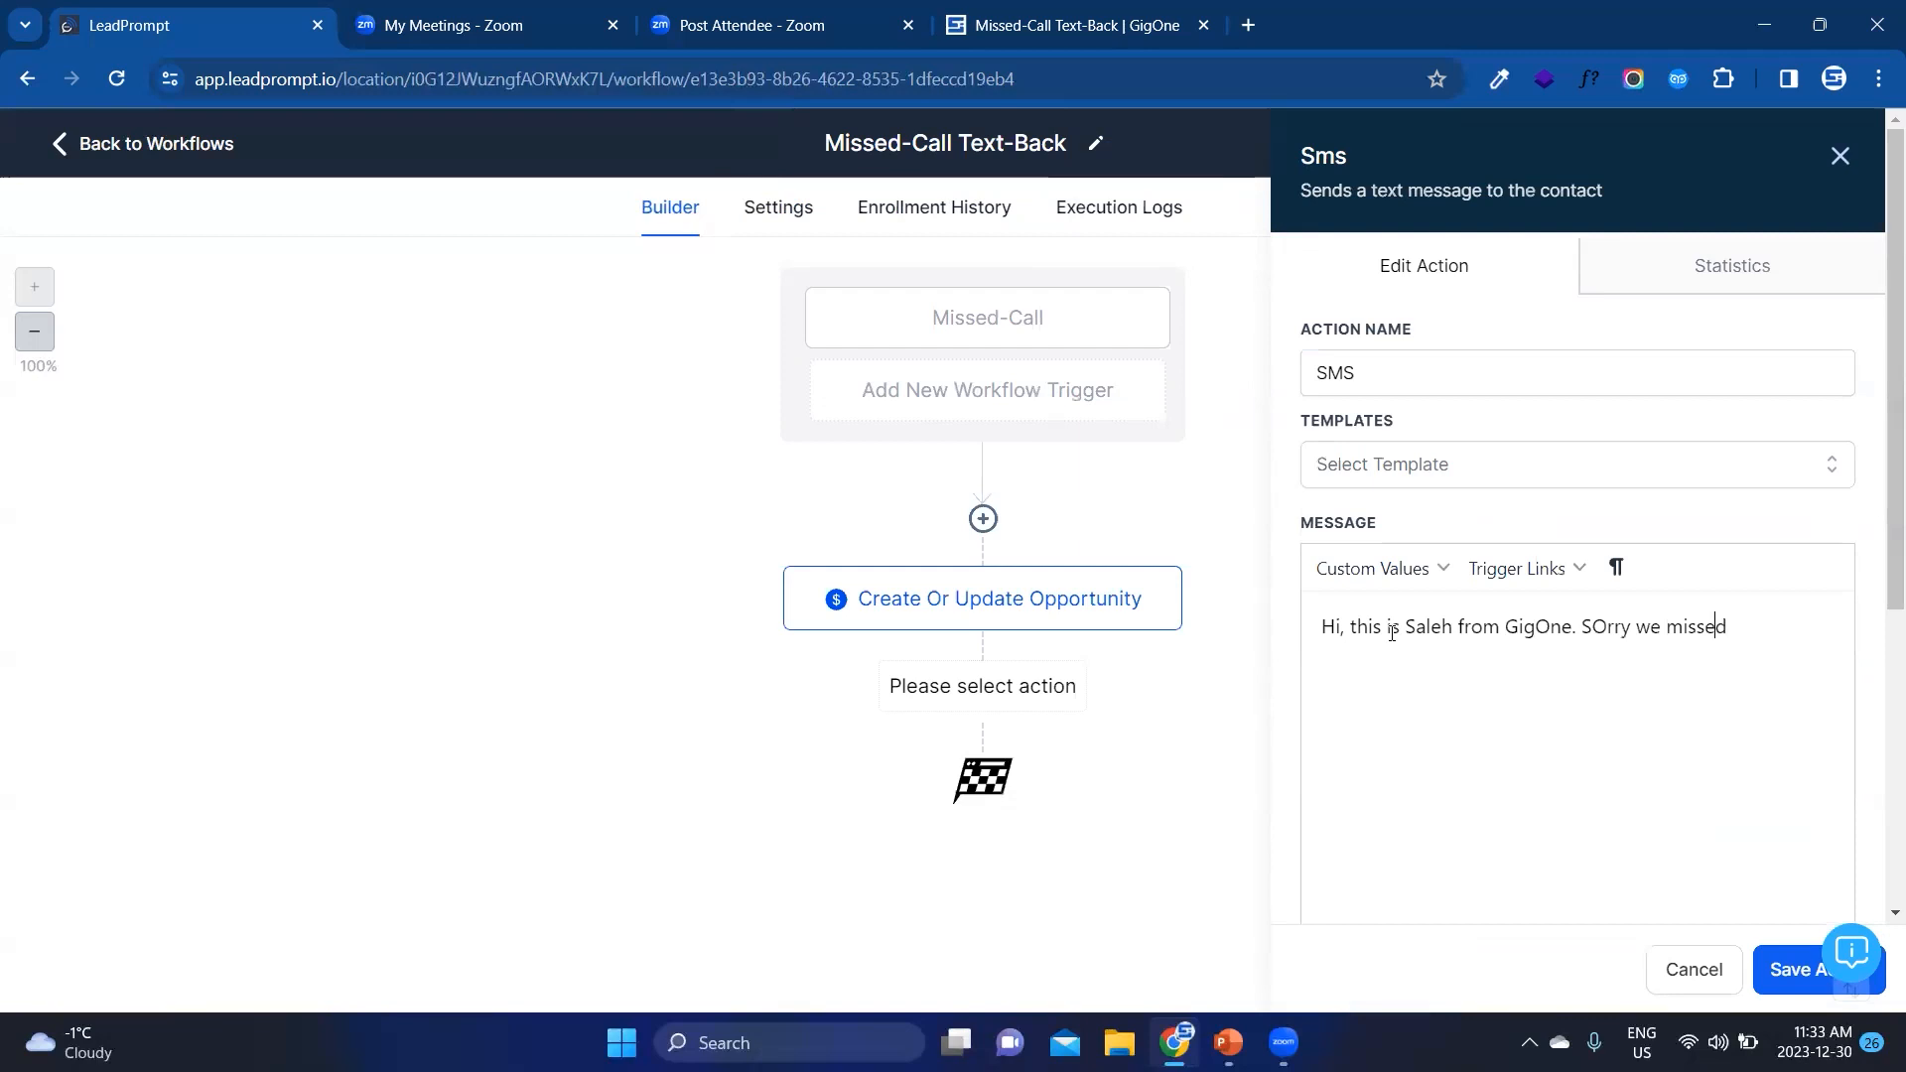
key(BackSpace)
text(o)
drag(1508, 628, 1570, 649)
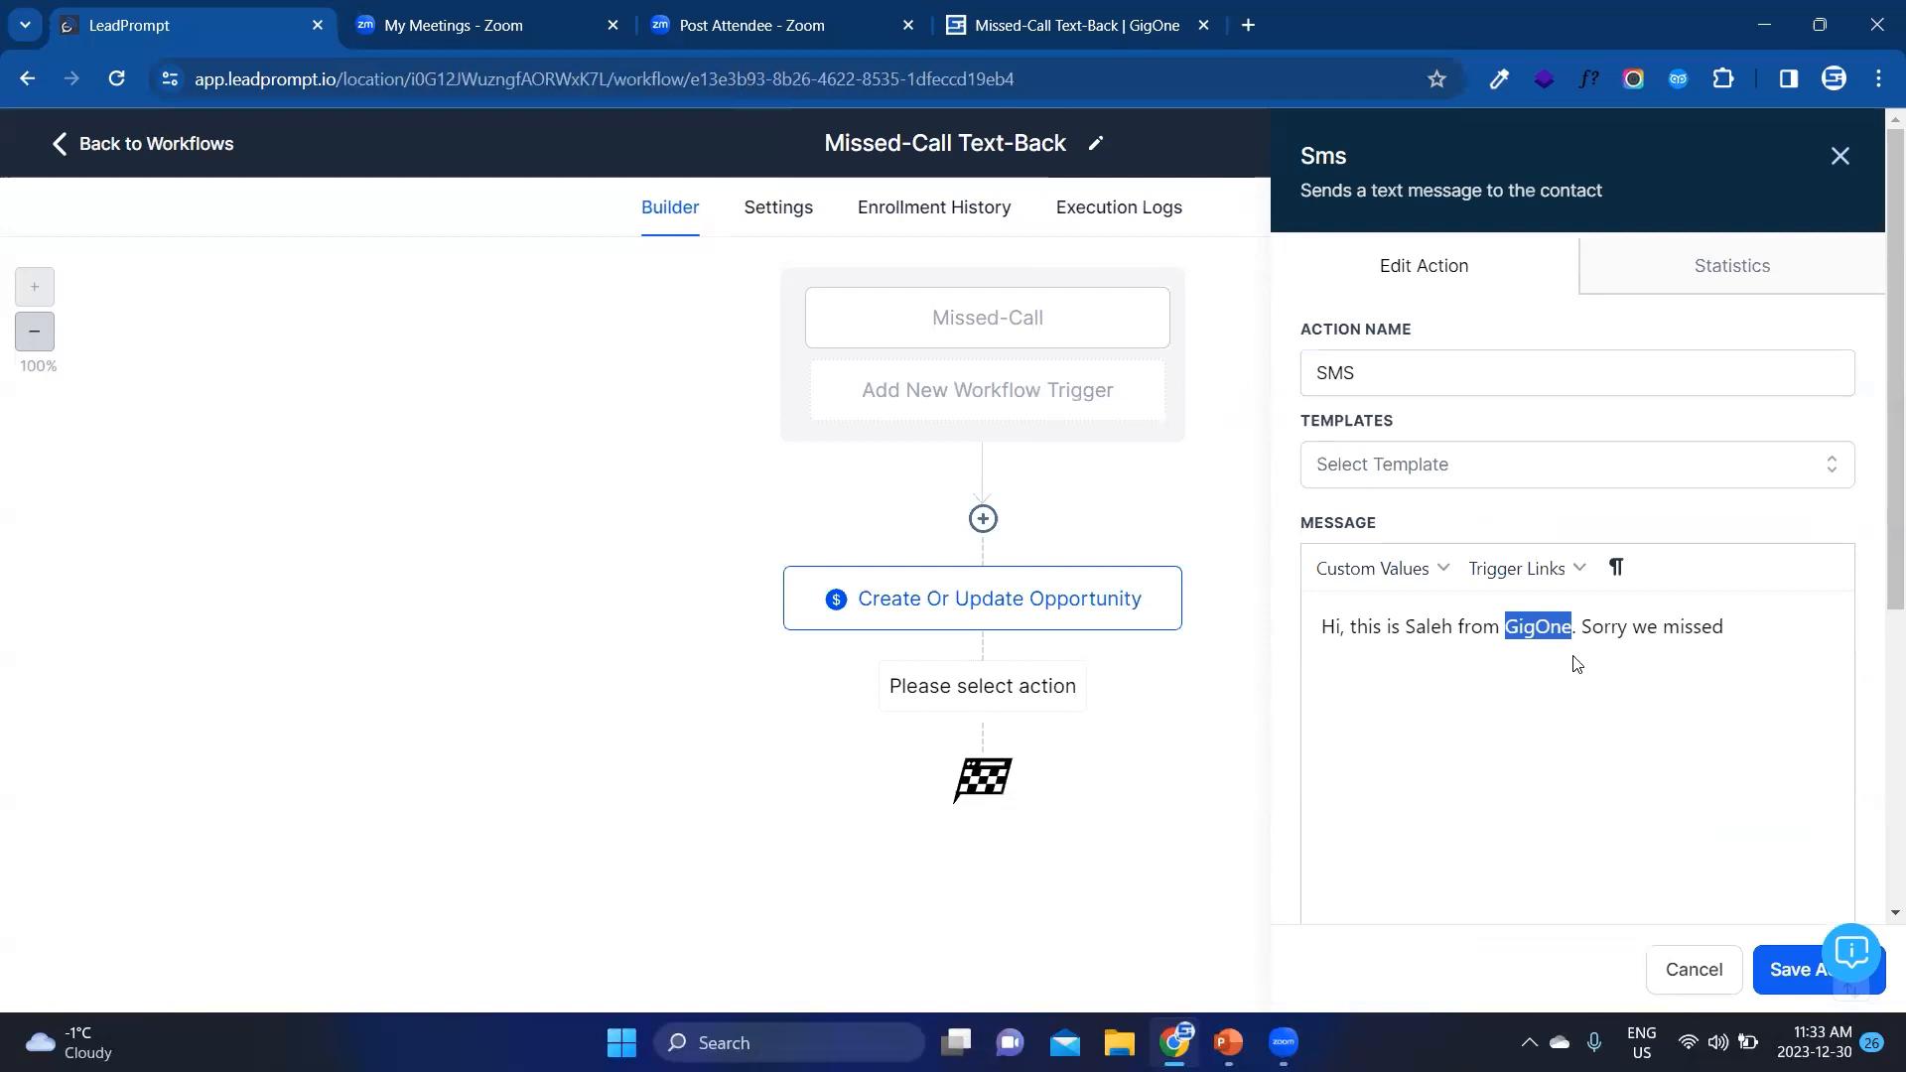
click(1766, 633)
text(yo)
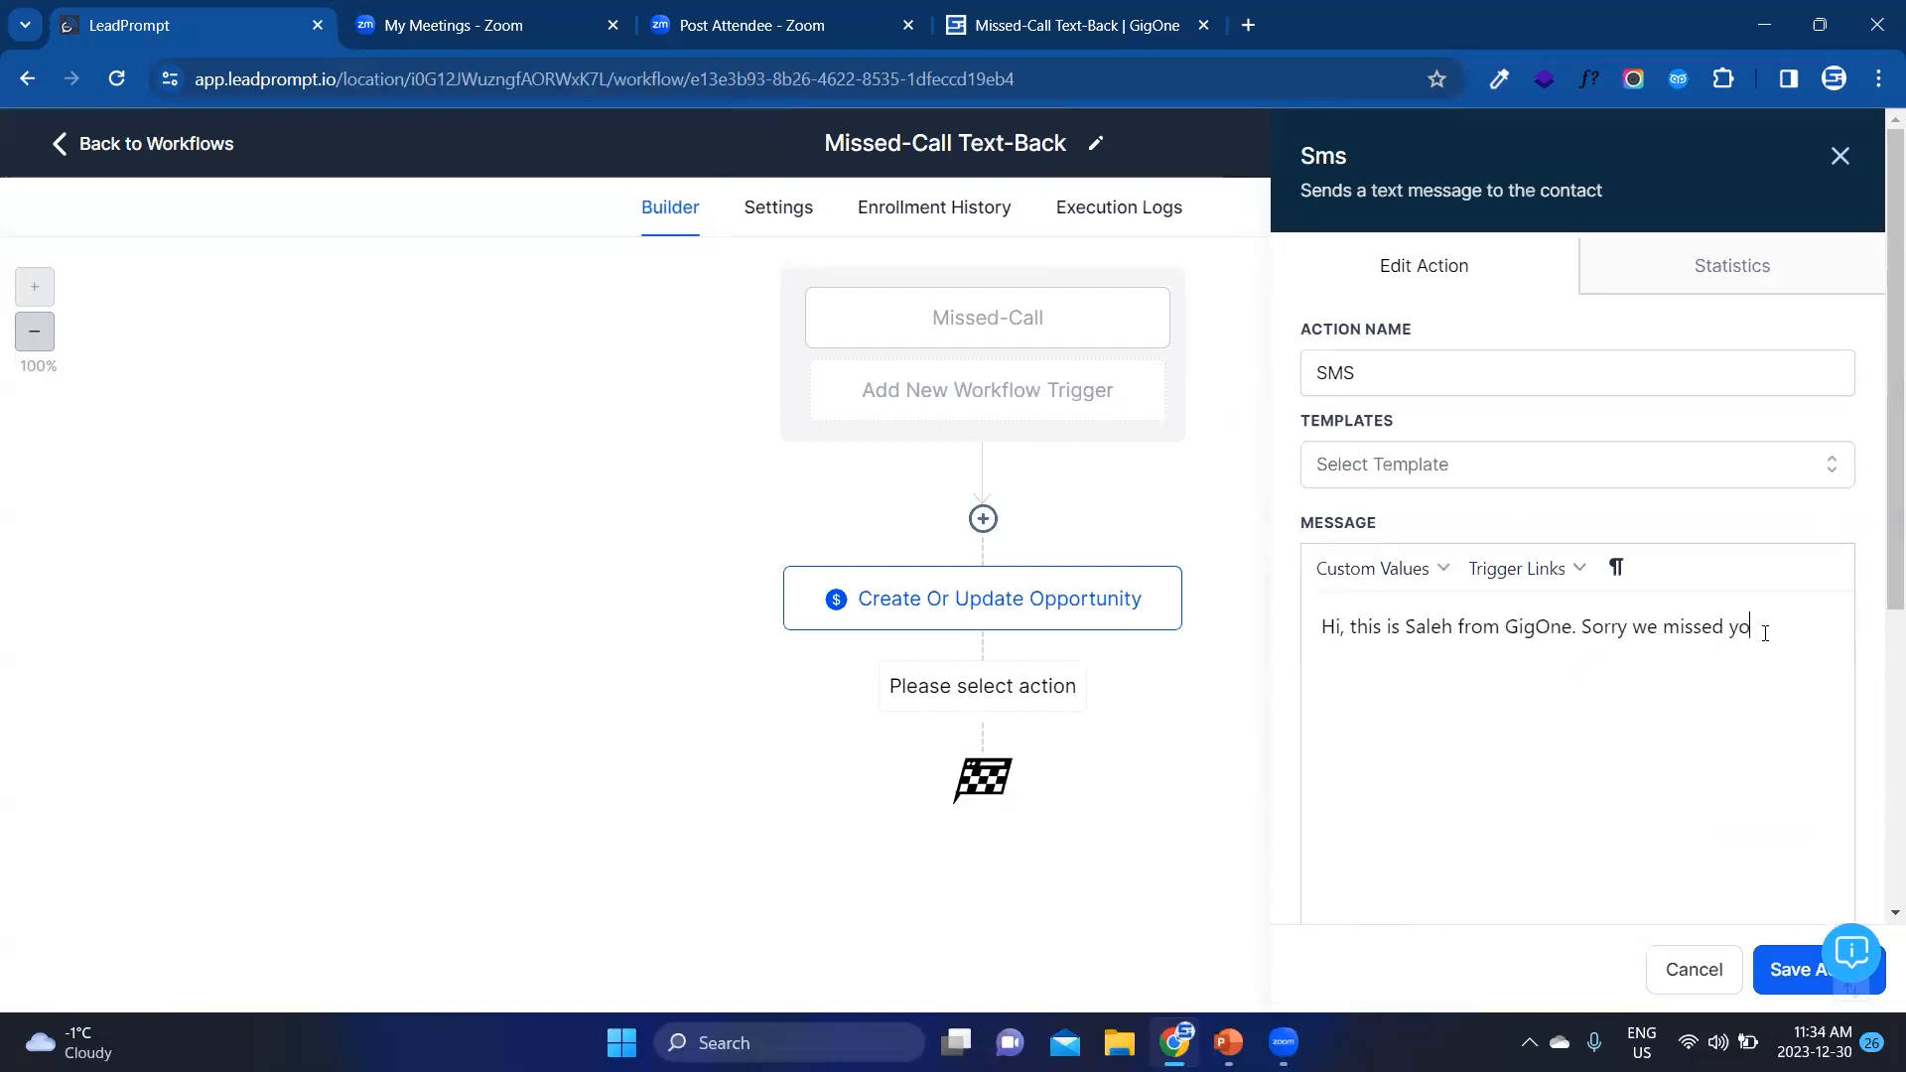
text(ur call.How can we help?)
click(1792, 978)
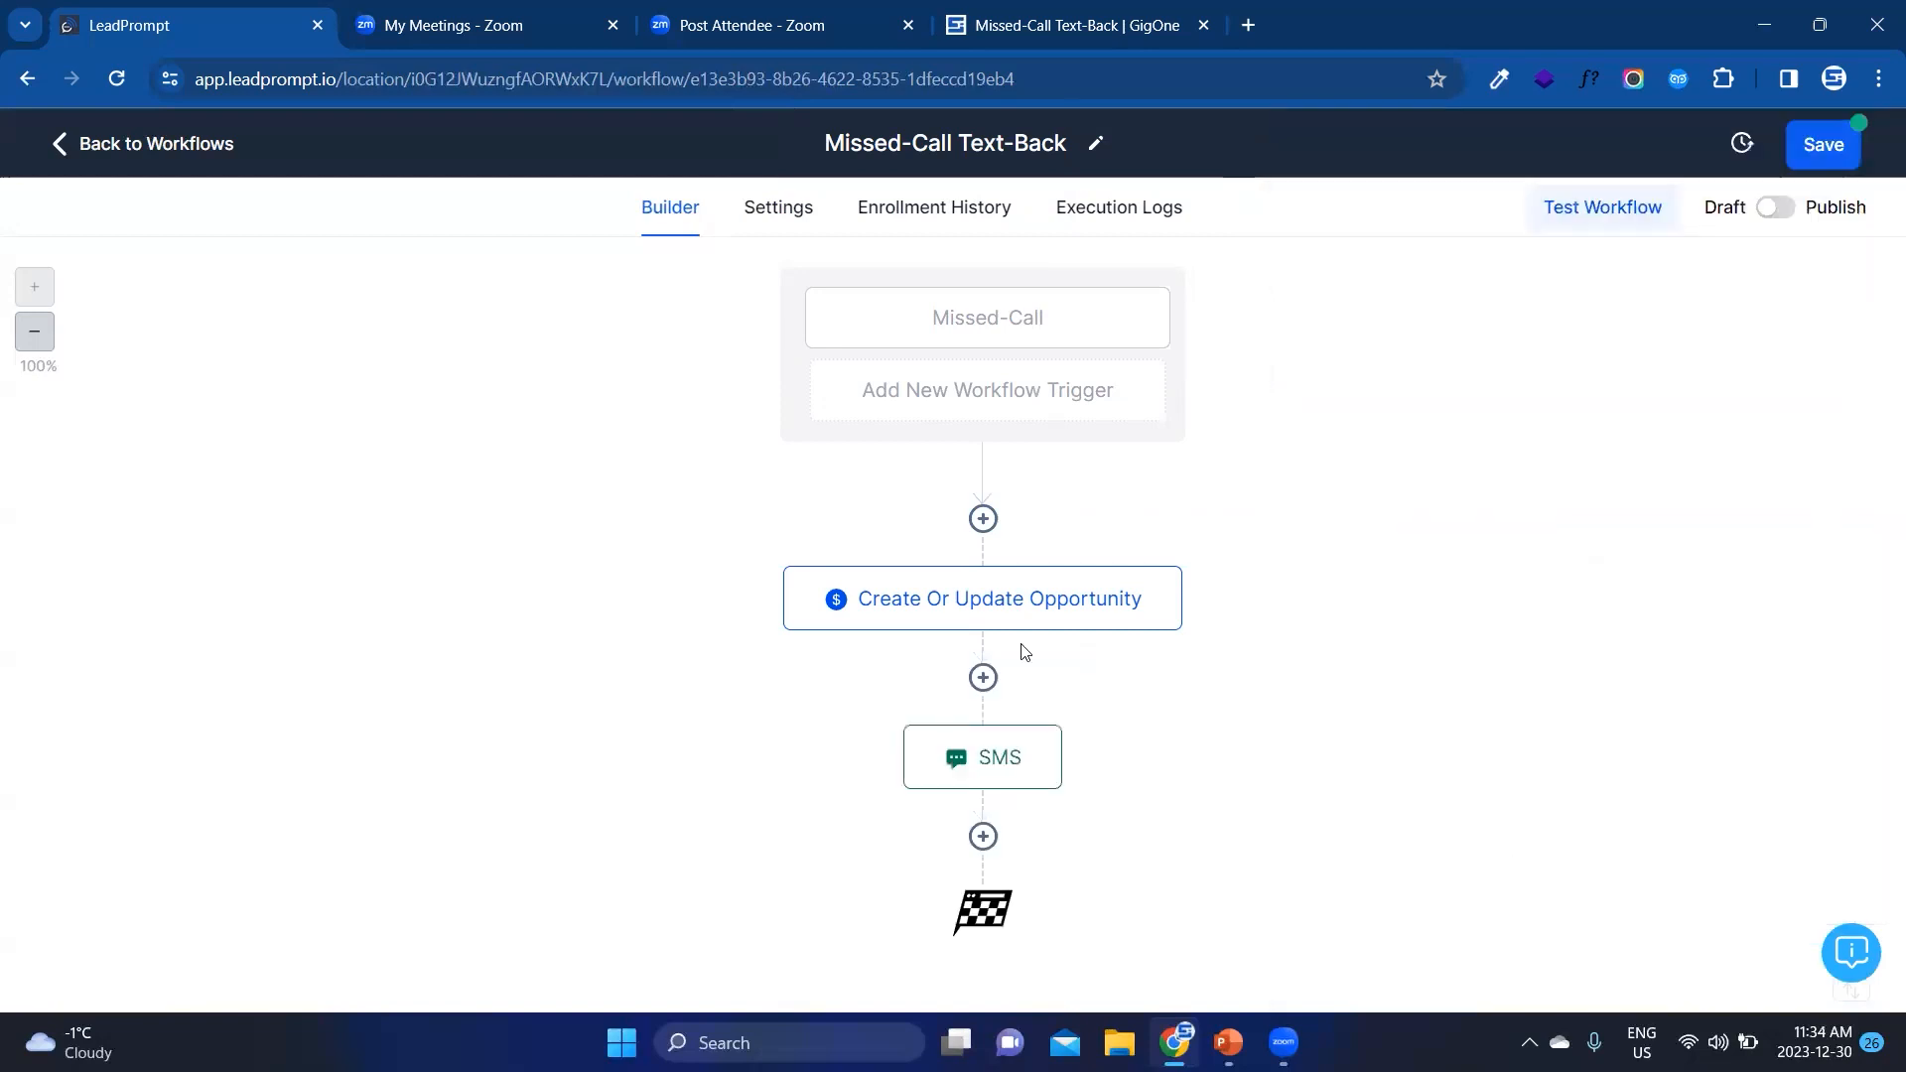
Step: Add a Wait action below the SMS and make it wait for a Contact Reply to the SMS step
click(984, 838)
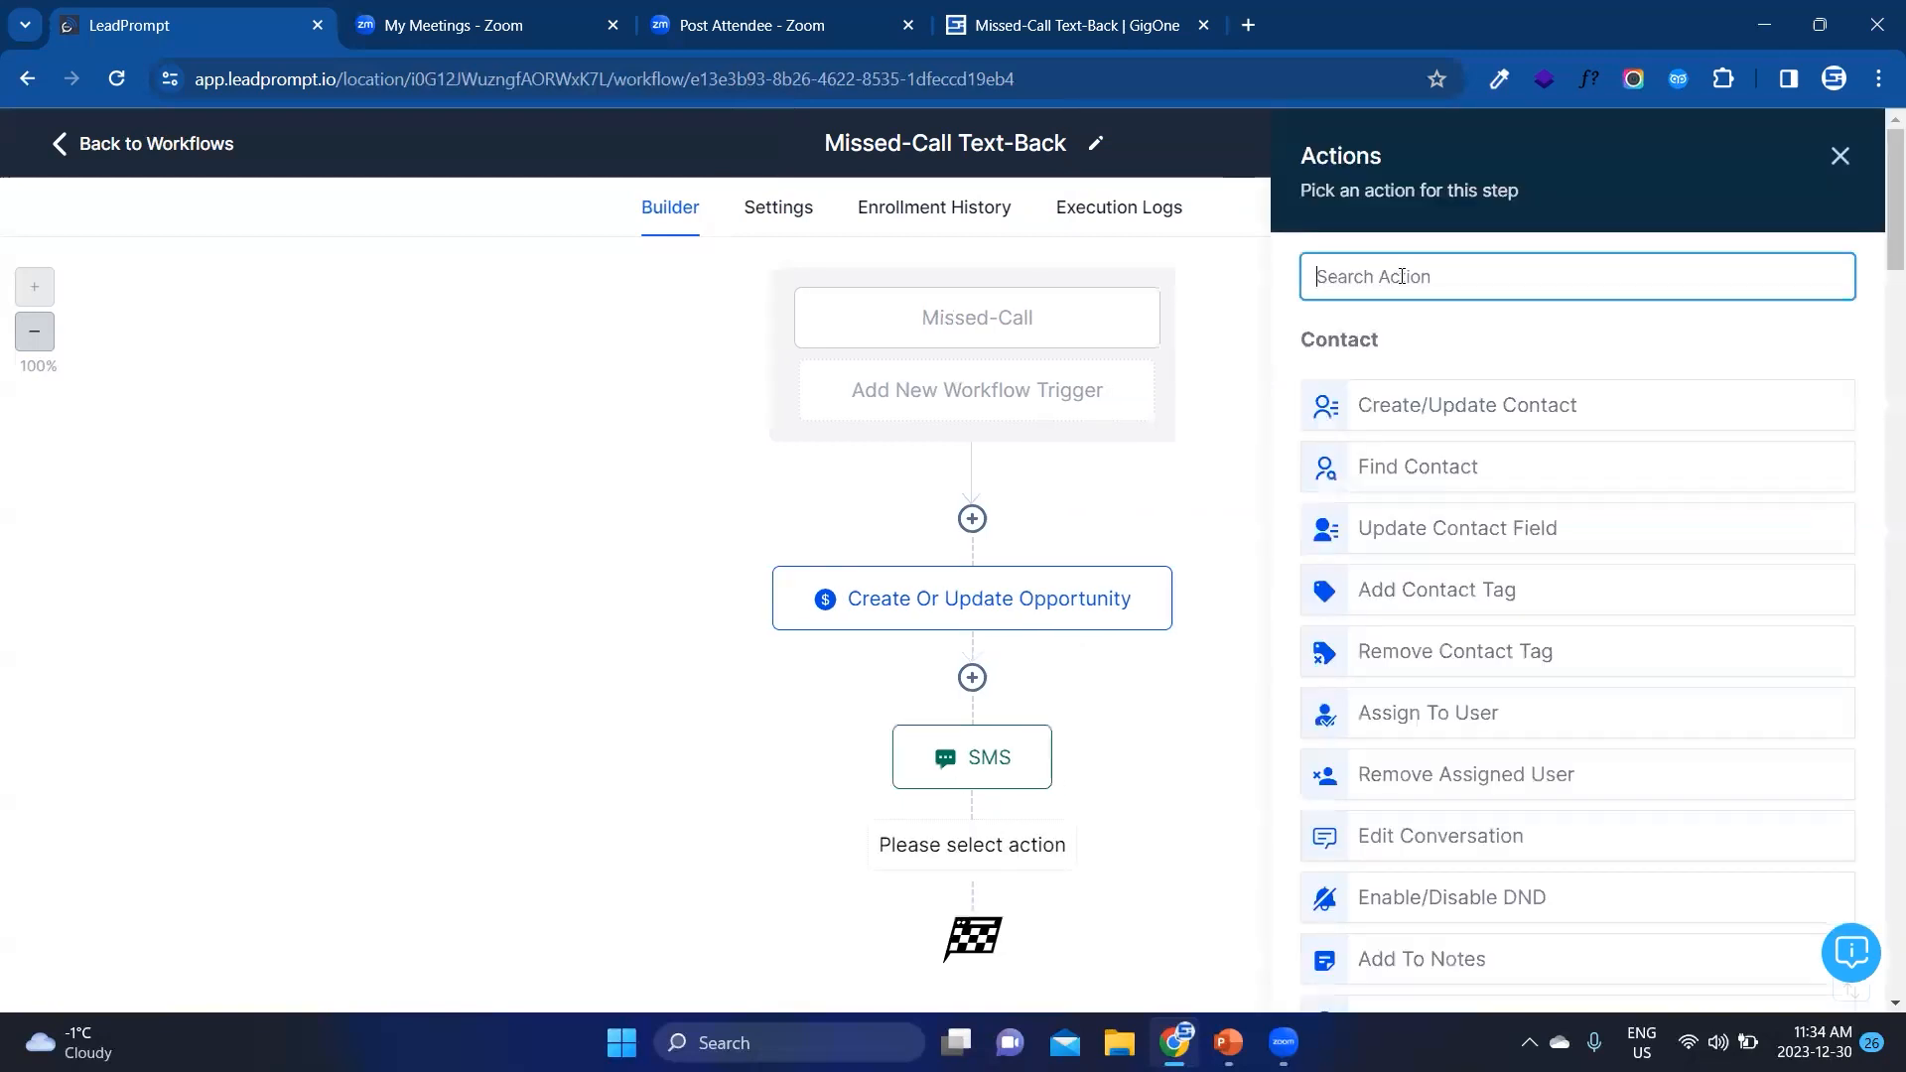
text(wait)
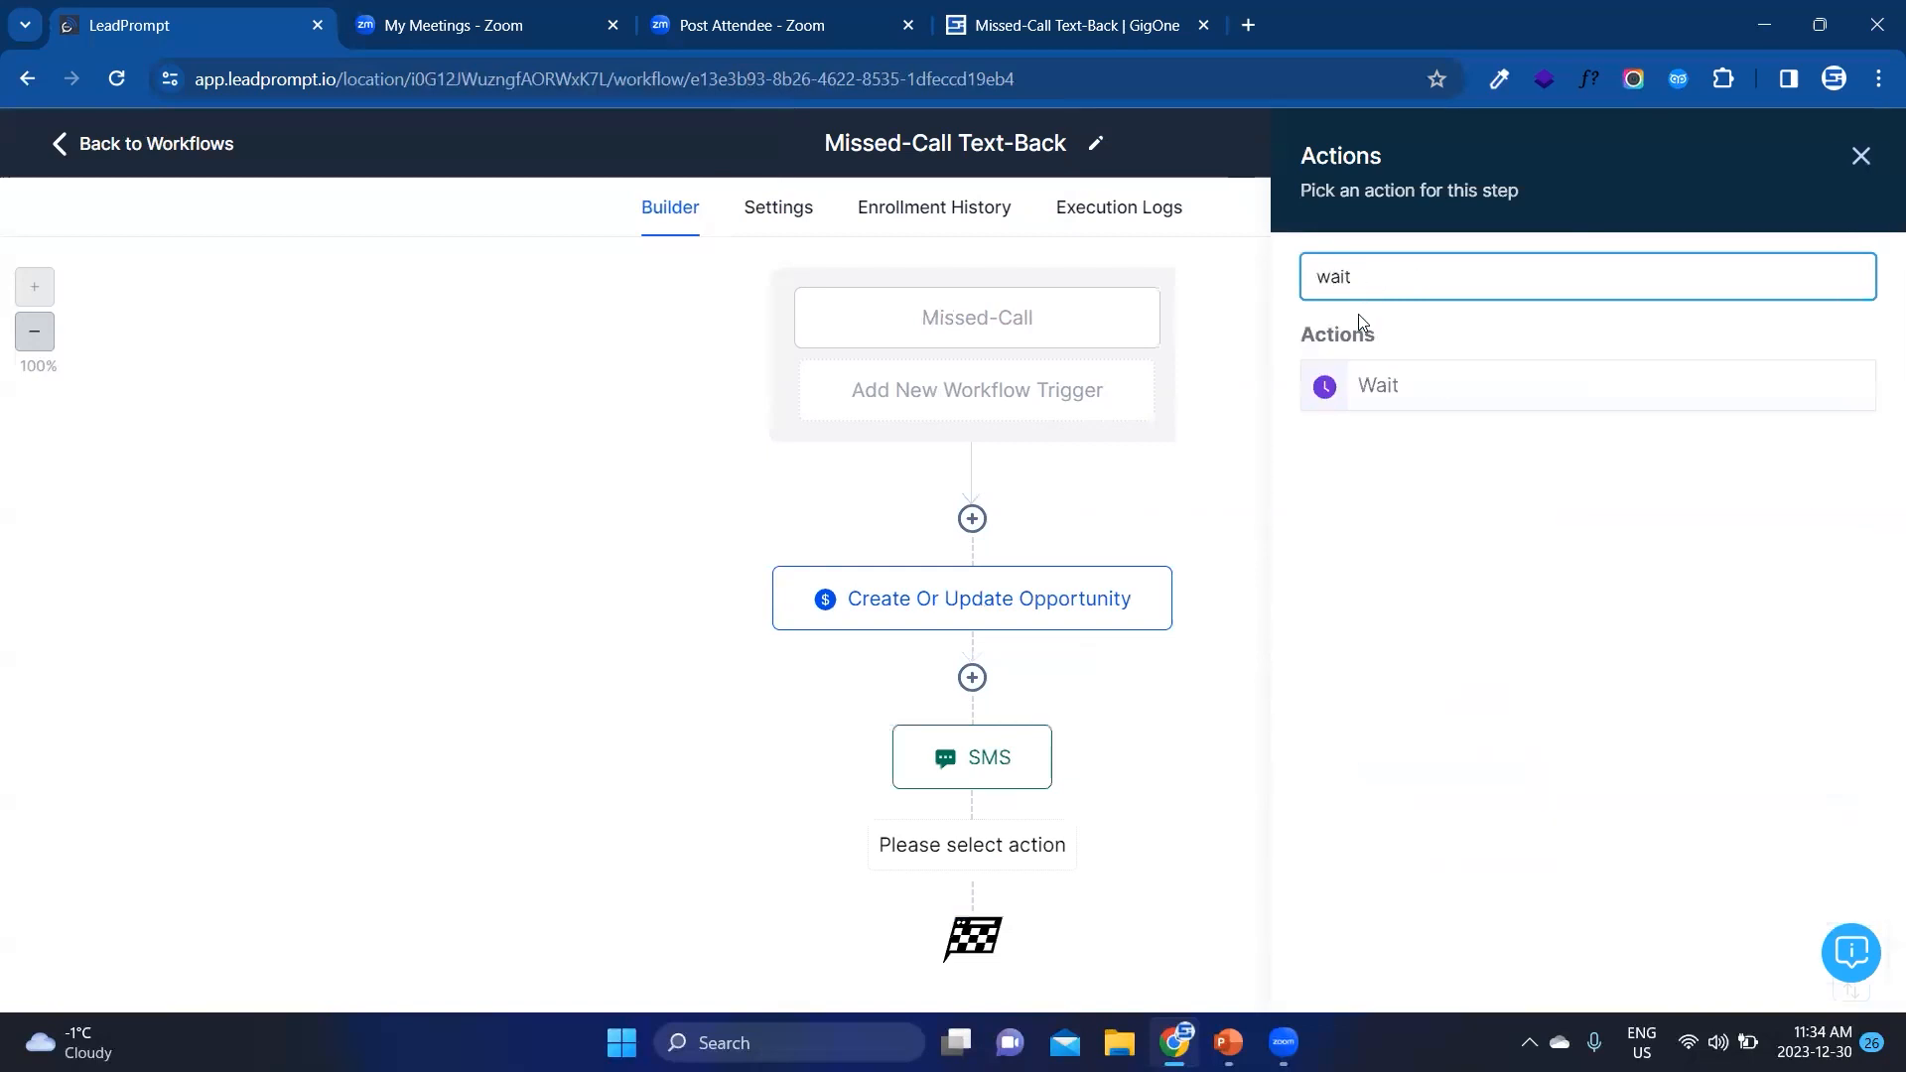
click(1382, 387)
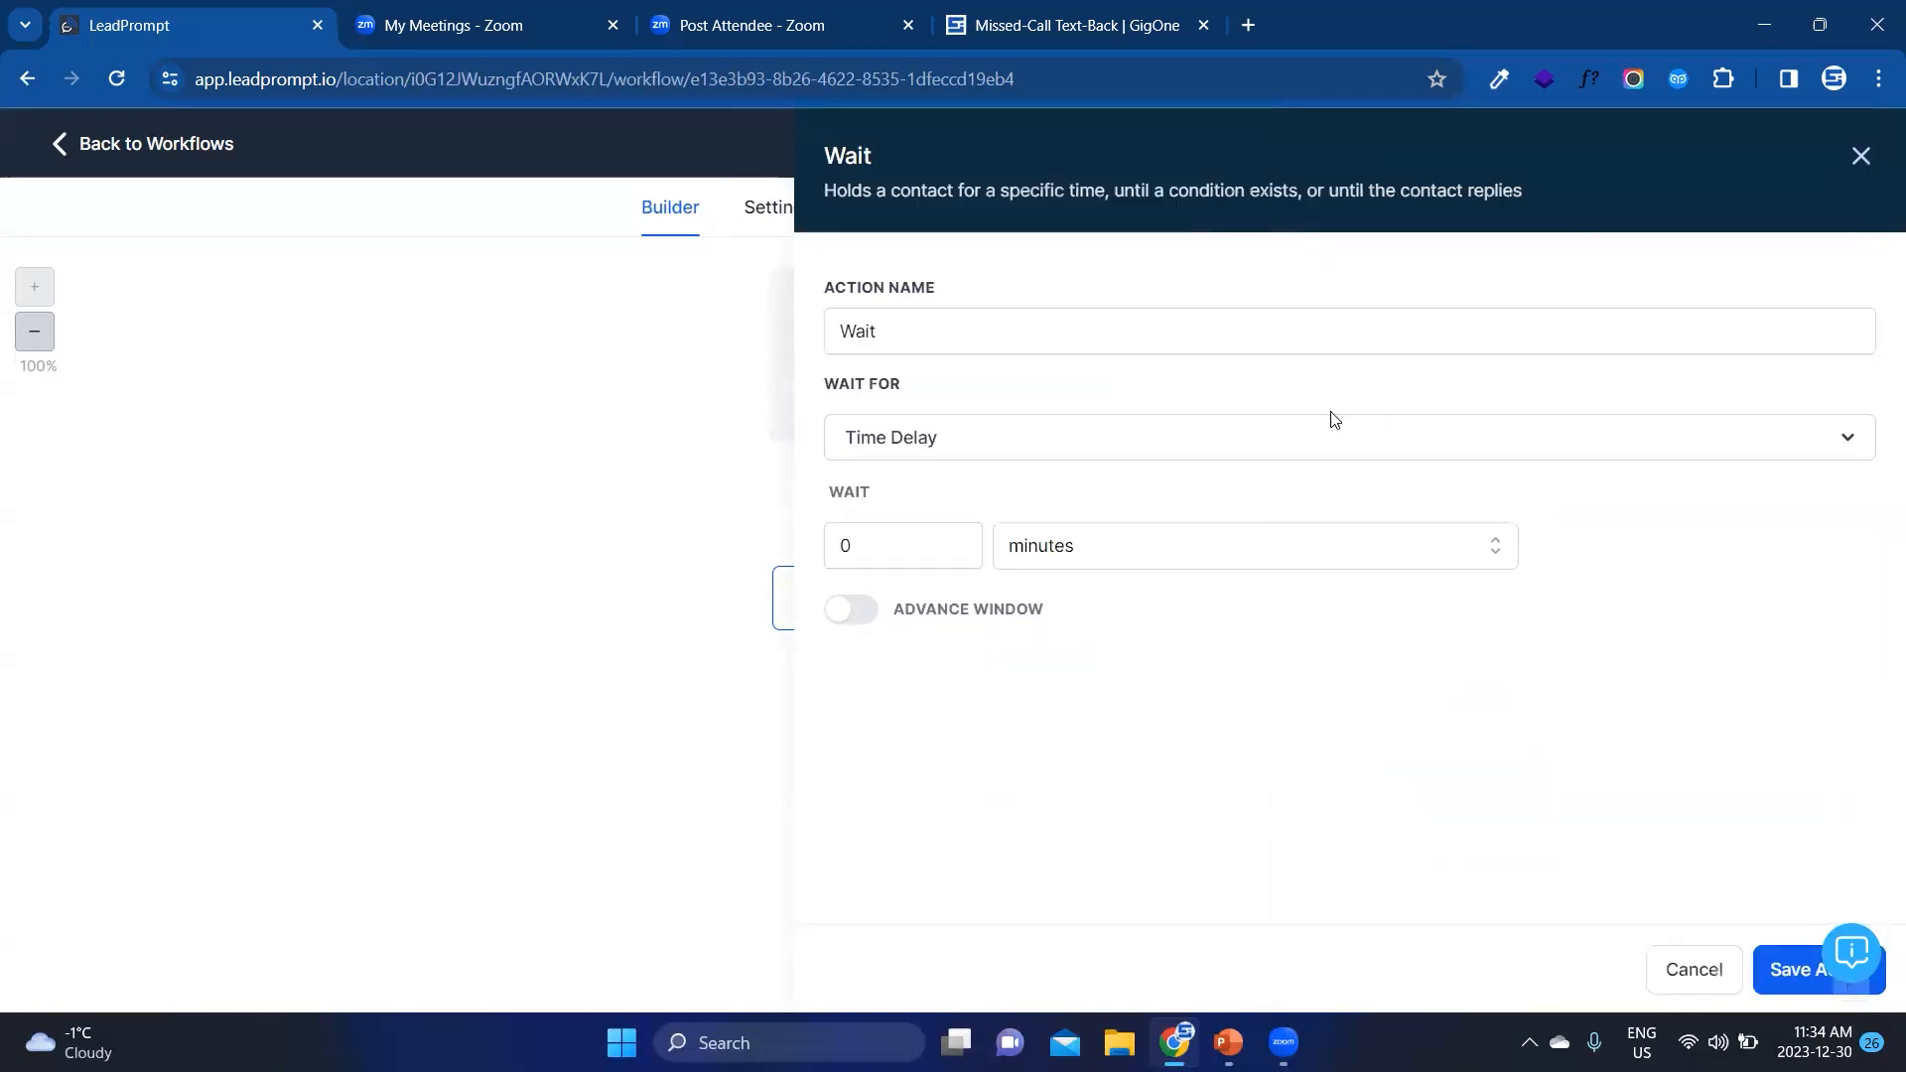
click(1001, 449)
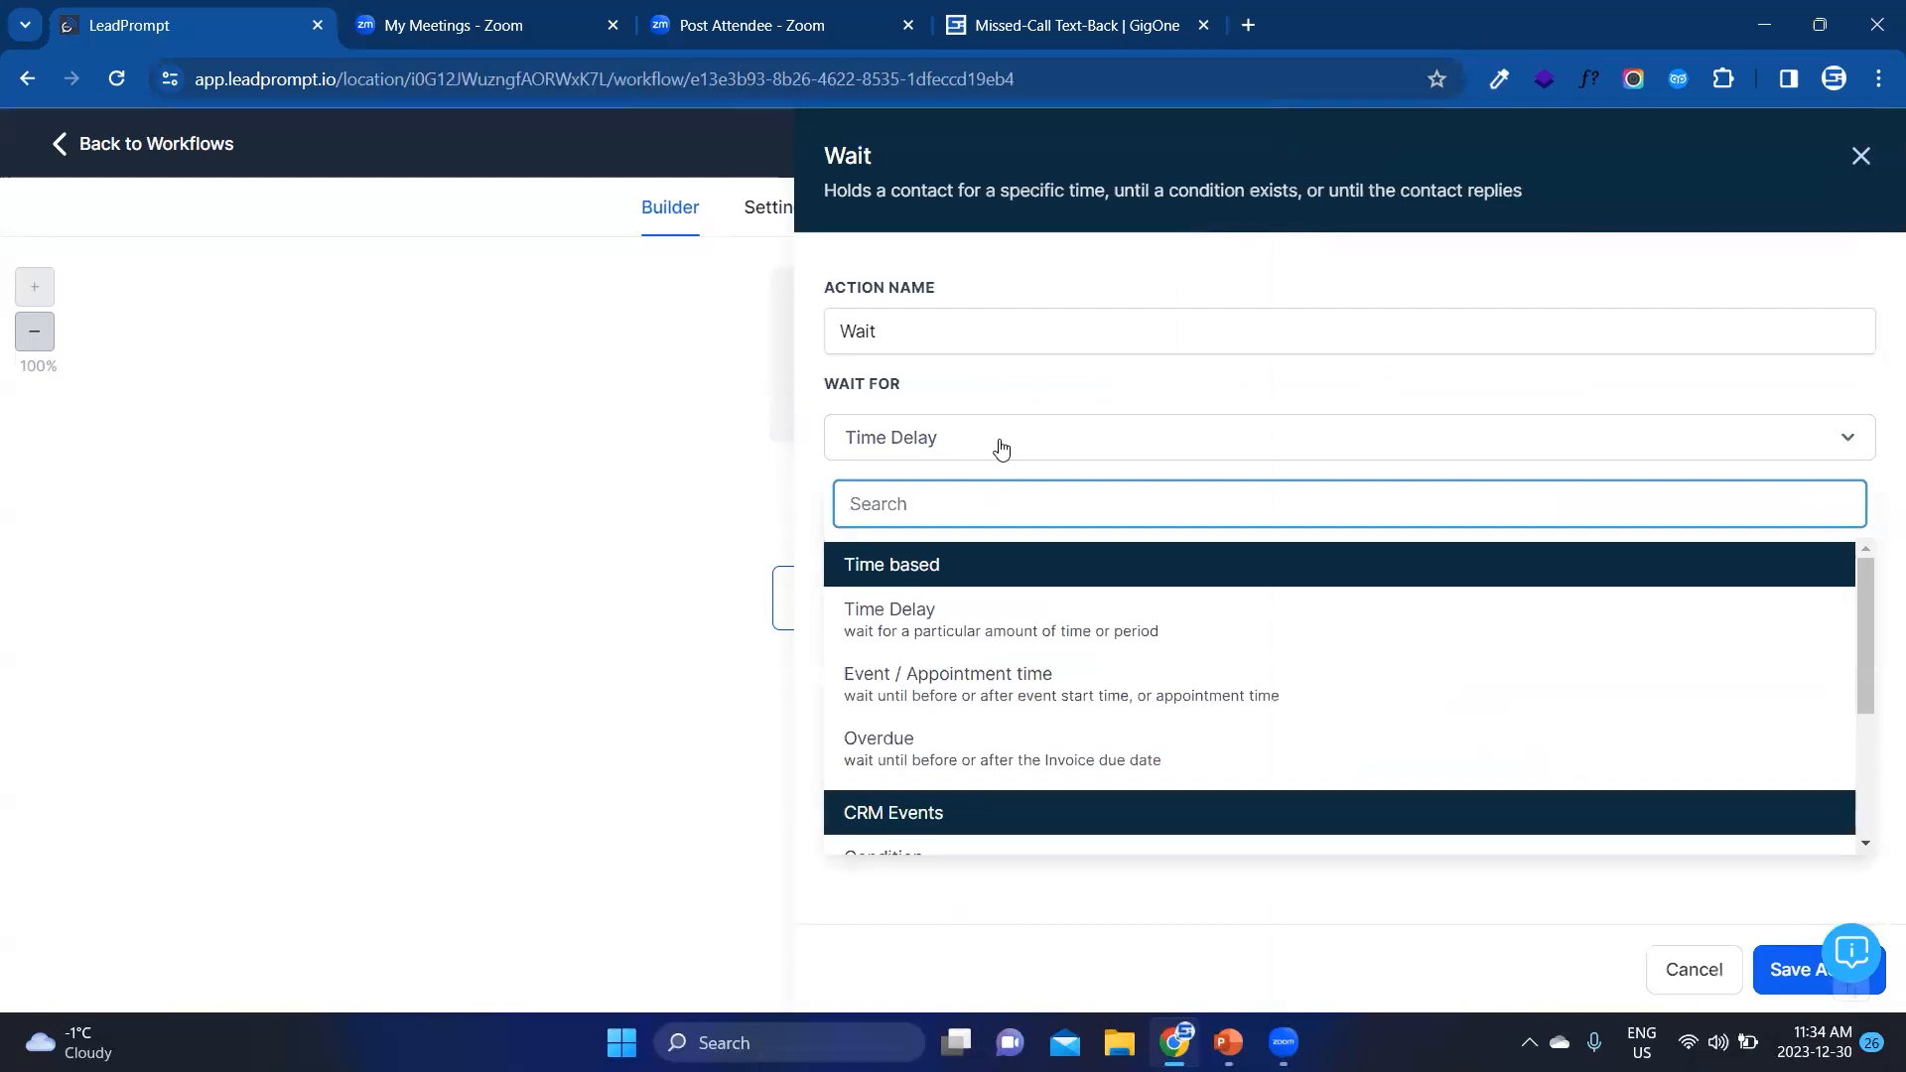
click(1004, 399)
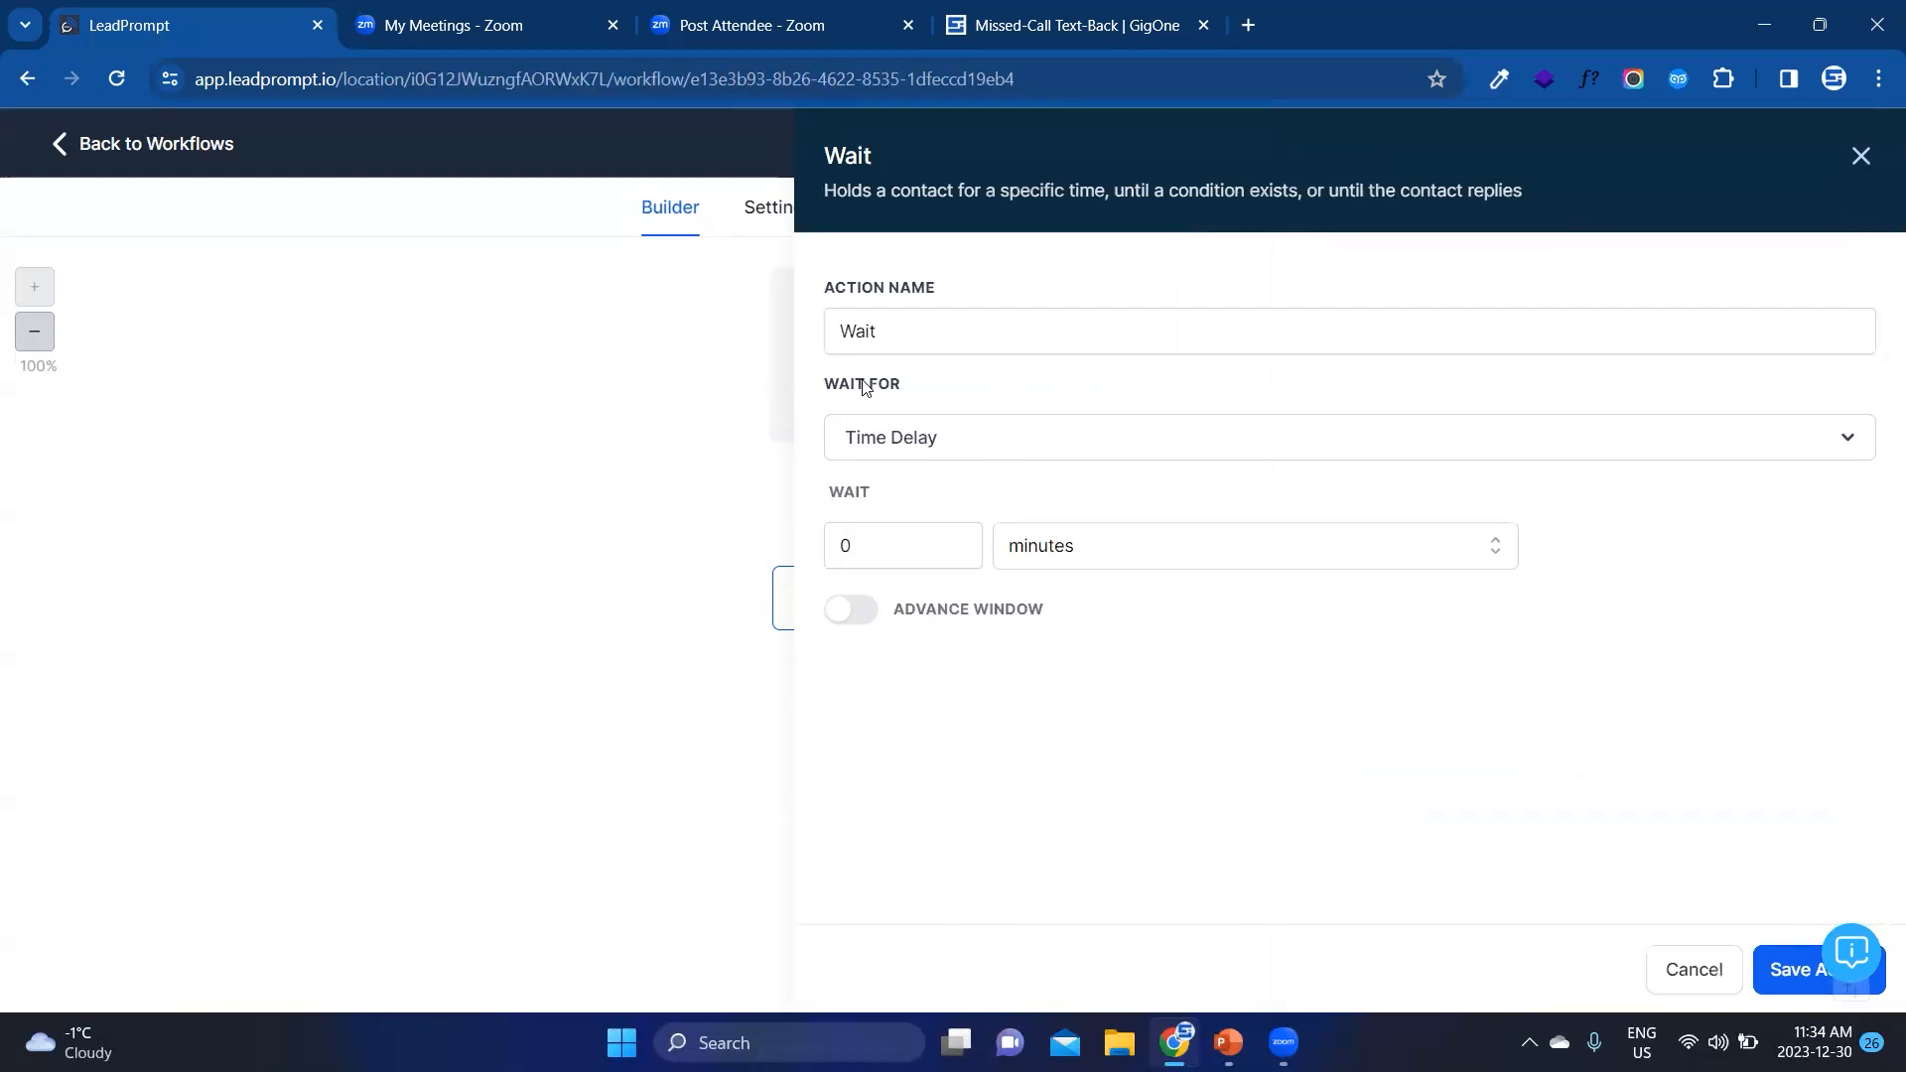
click(902, 429)
scroll(971, 639, down, 3)
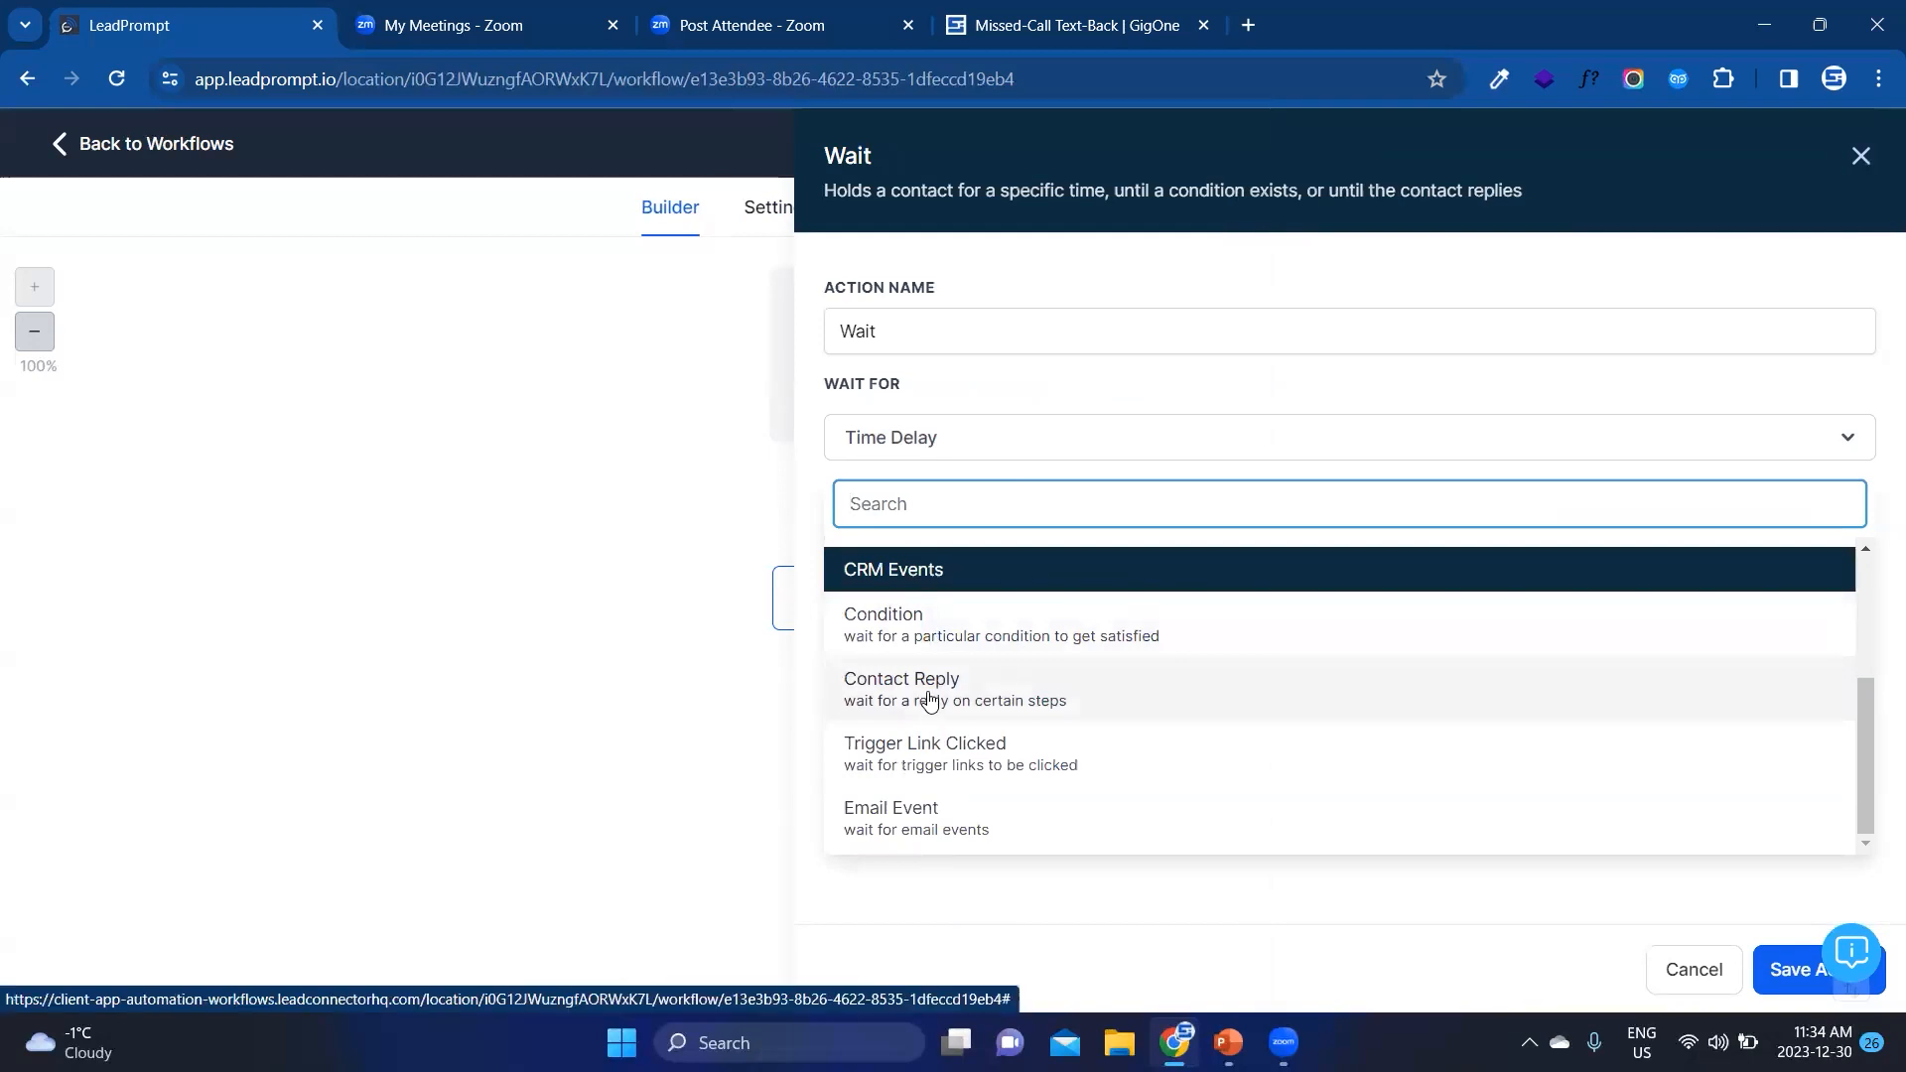
click(930, 701)
click(886, 546)
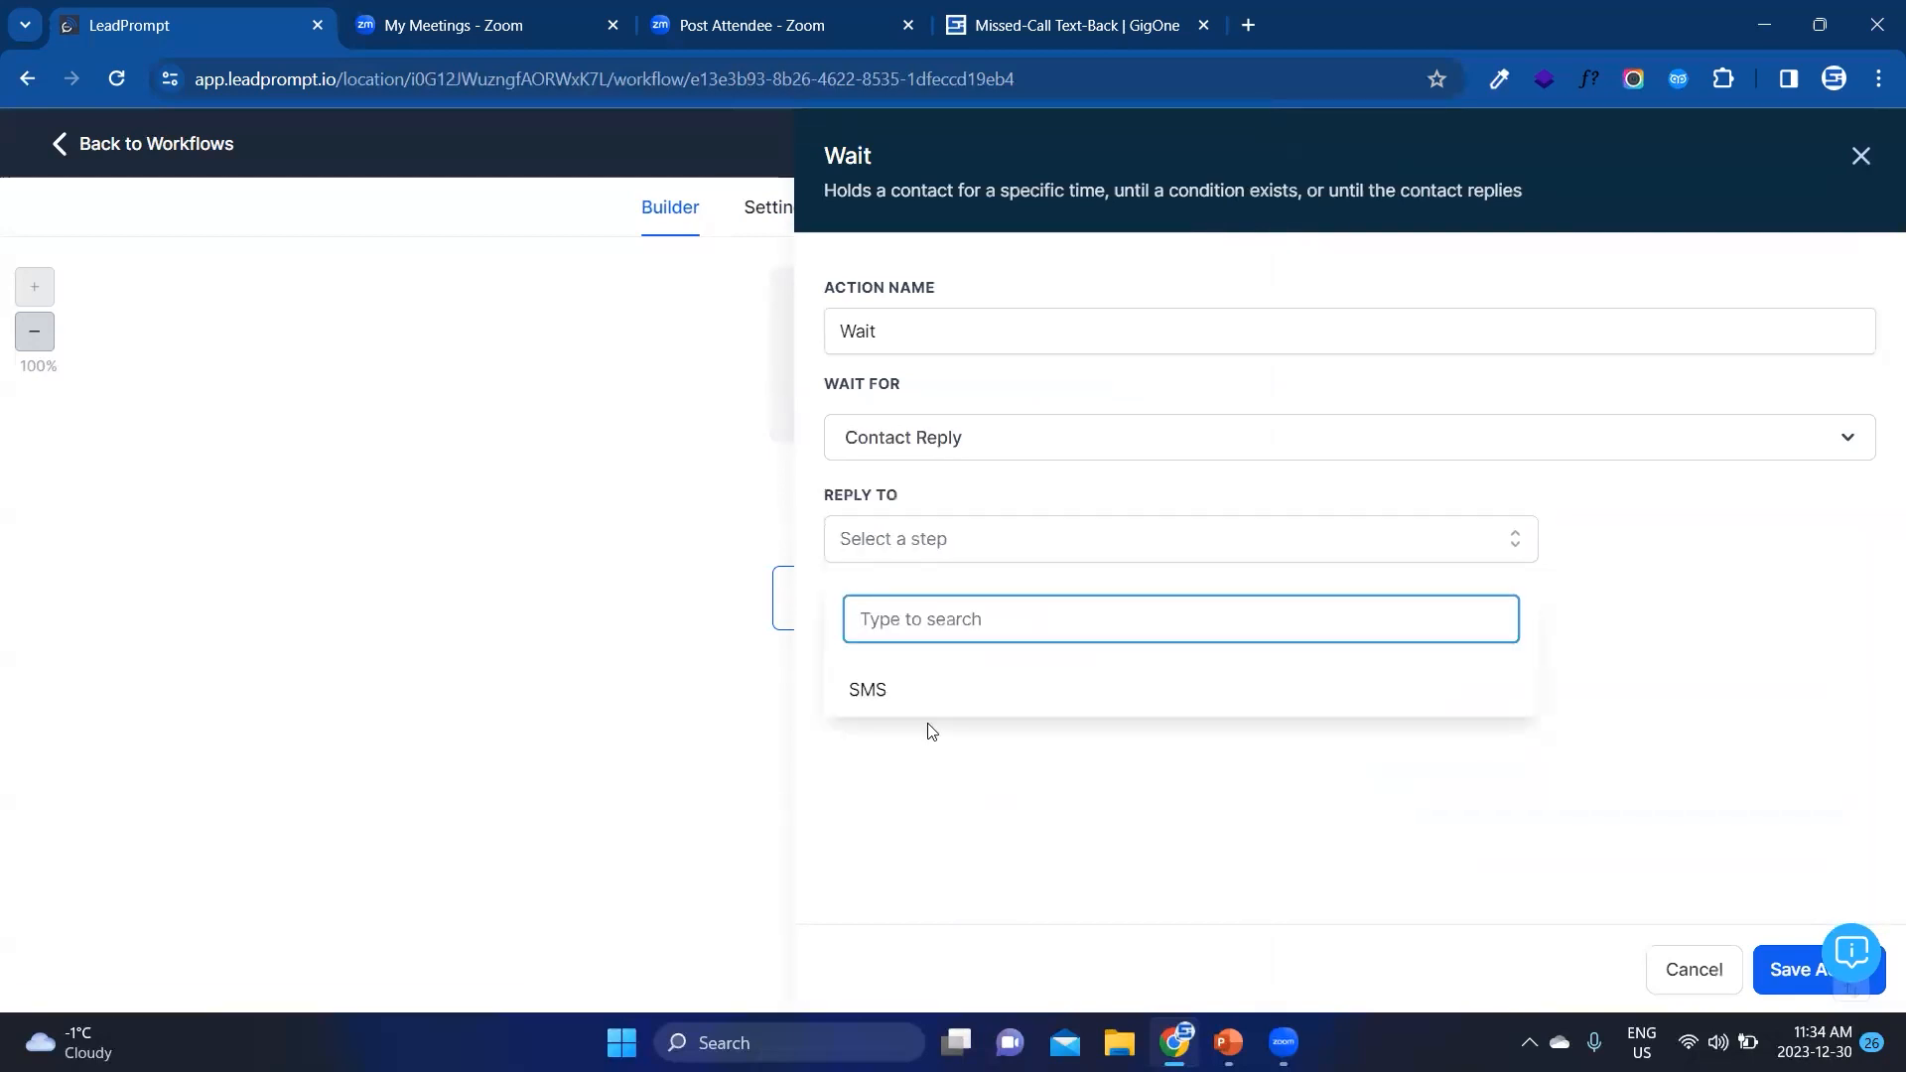
click(917, 692)
click(1152, 832)
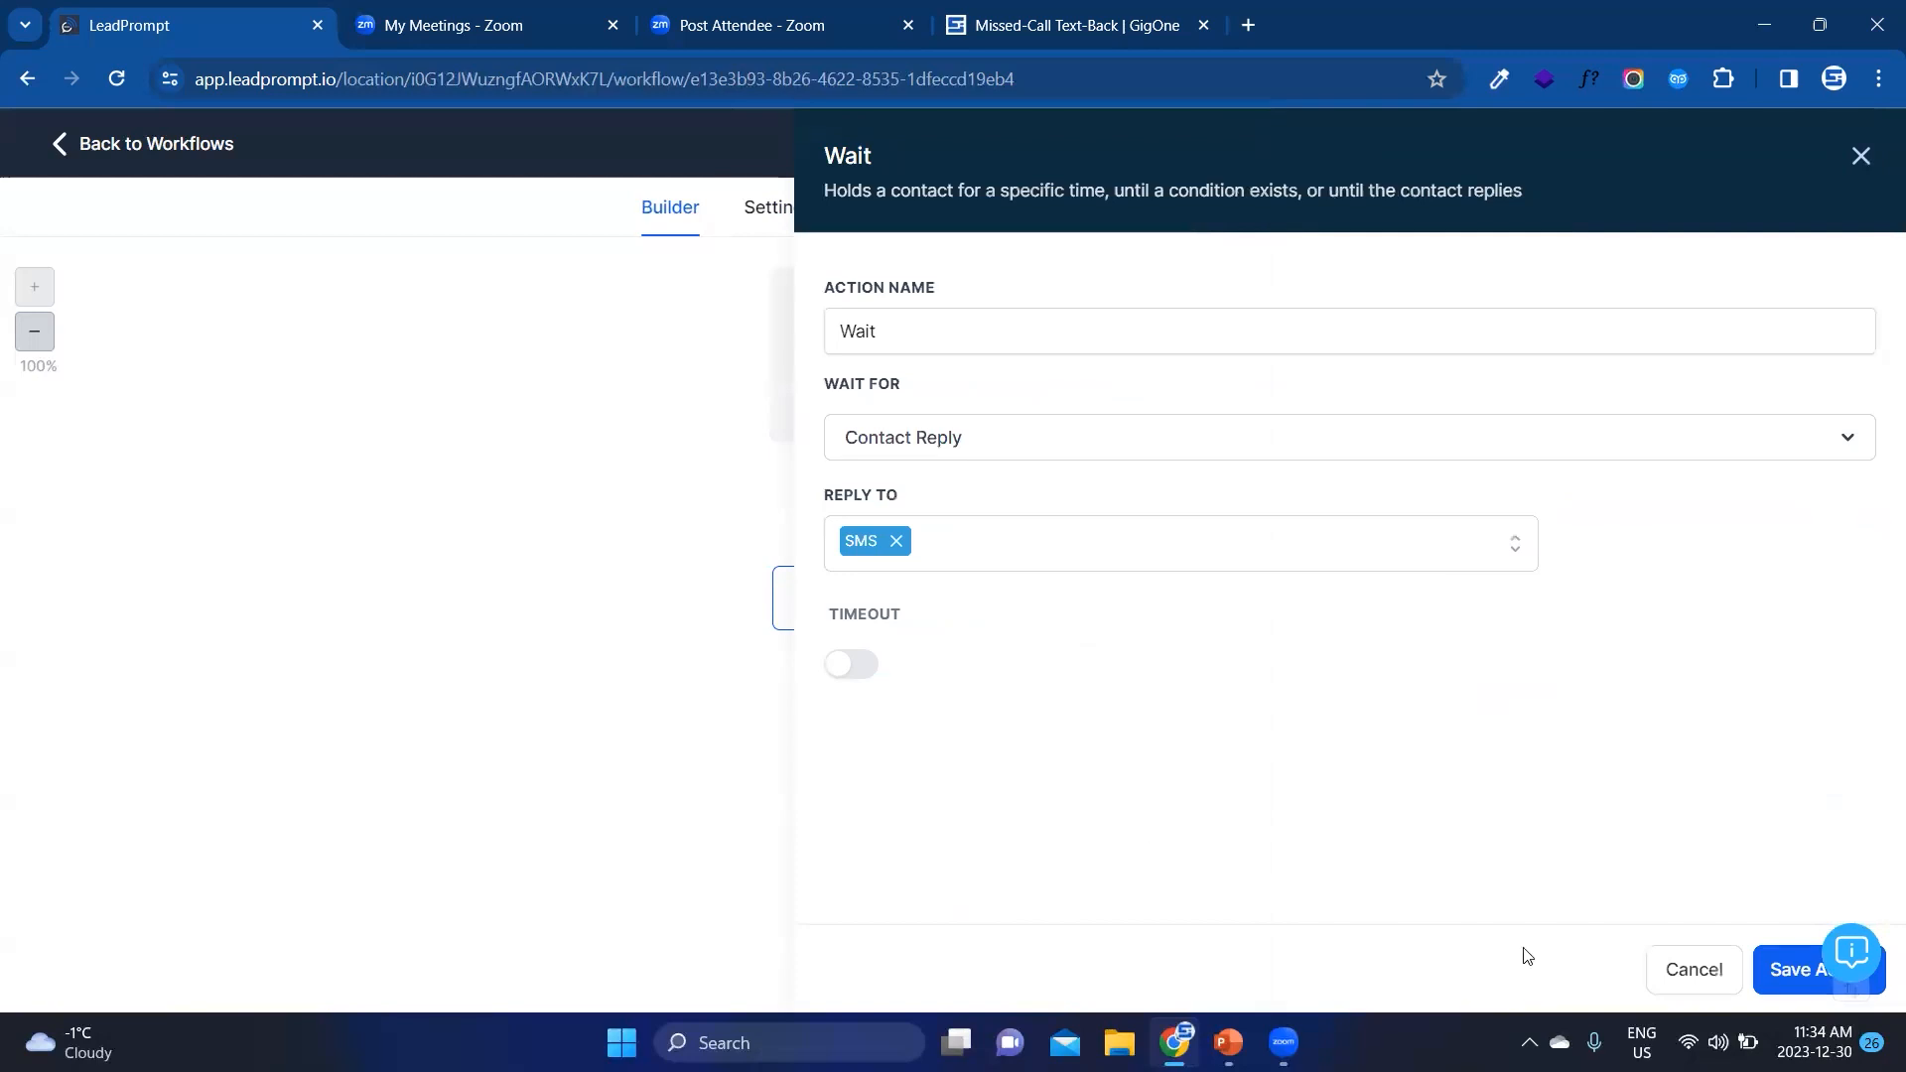
Step: Enable the Wait action's timeout, set its duration in minutes and save the action
click(855, 664)
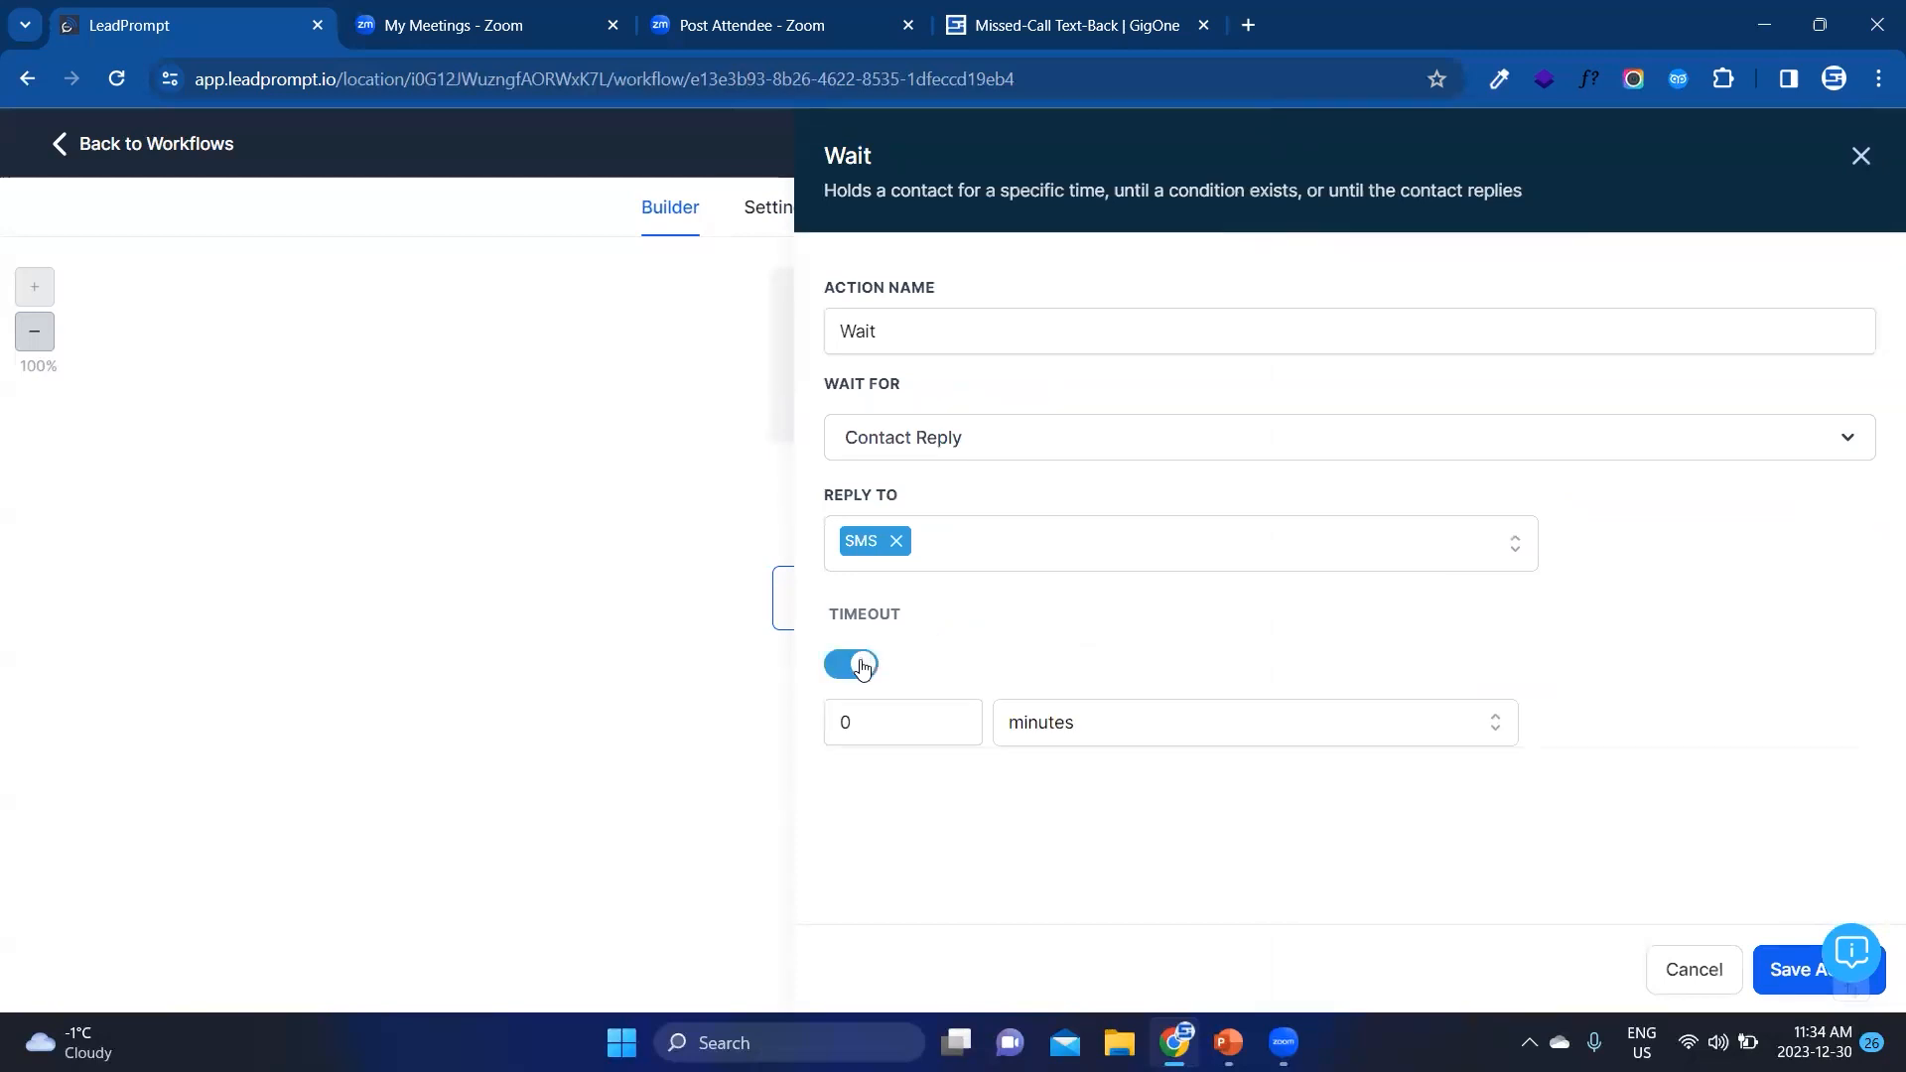
click(872, 721)
click(957, 717)
click(957, 717)
click(957, 717)
click(958, 717)
click(958, 729)
click(1092, 647)
click(1775, 971)
Step: Add an If / Else action below the Wait action
scroll(1182, 761, down, 2)
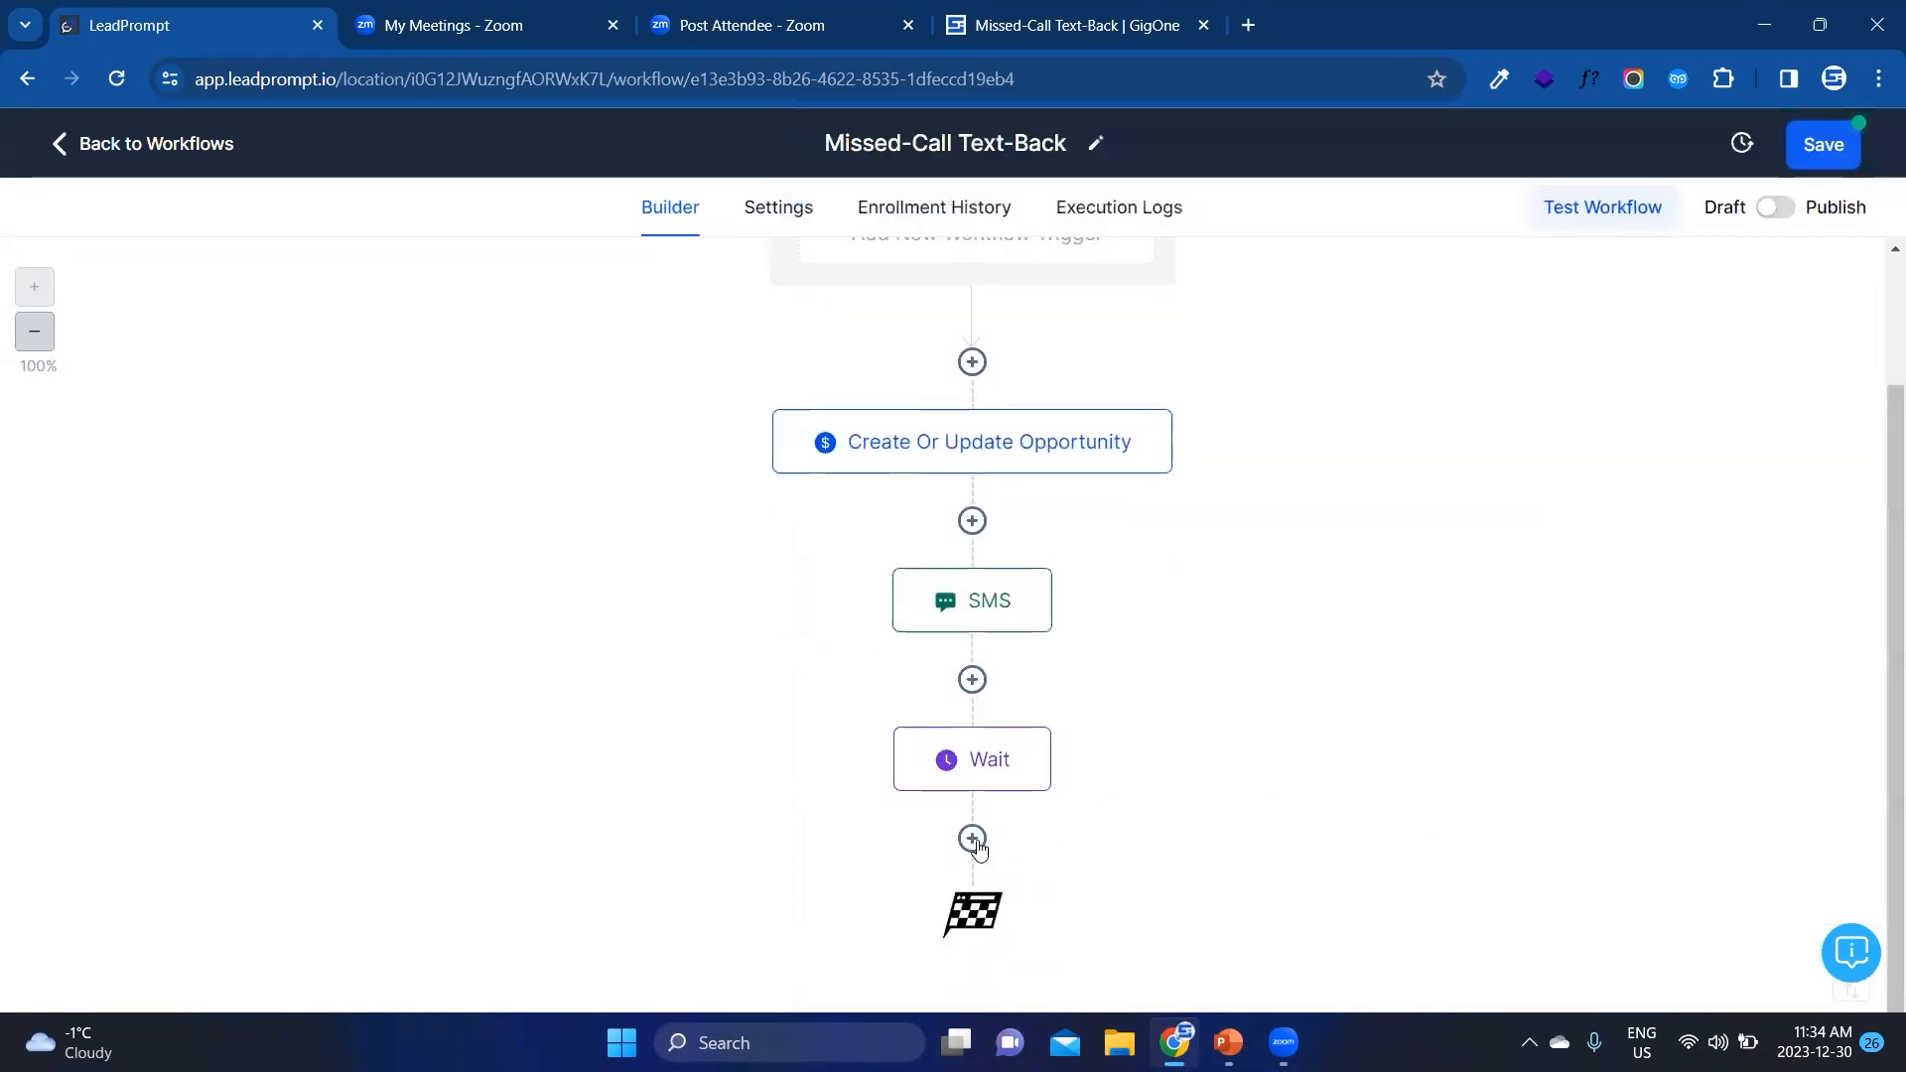
click(972, 838)
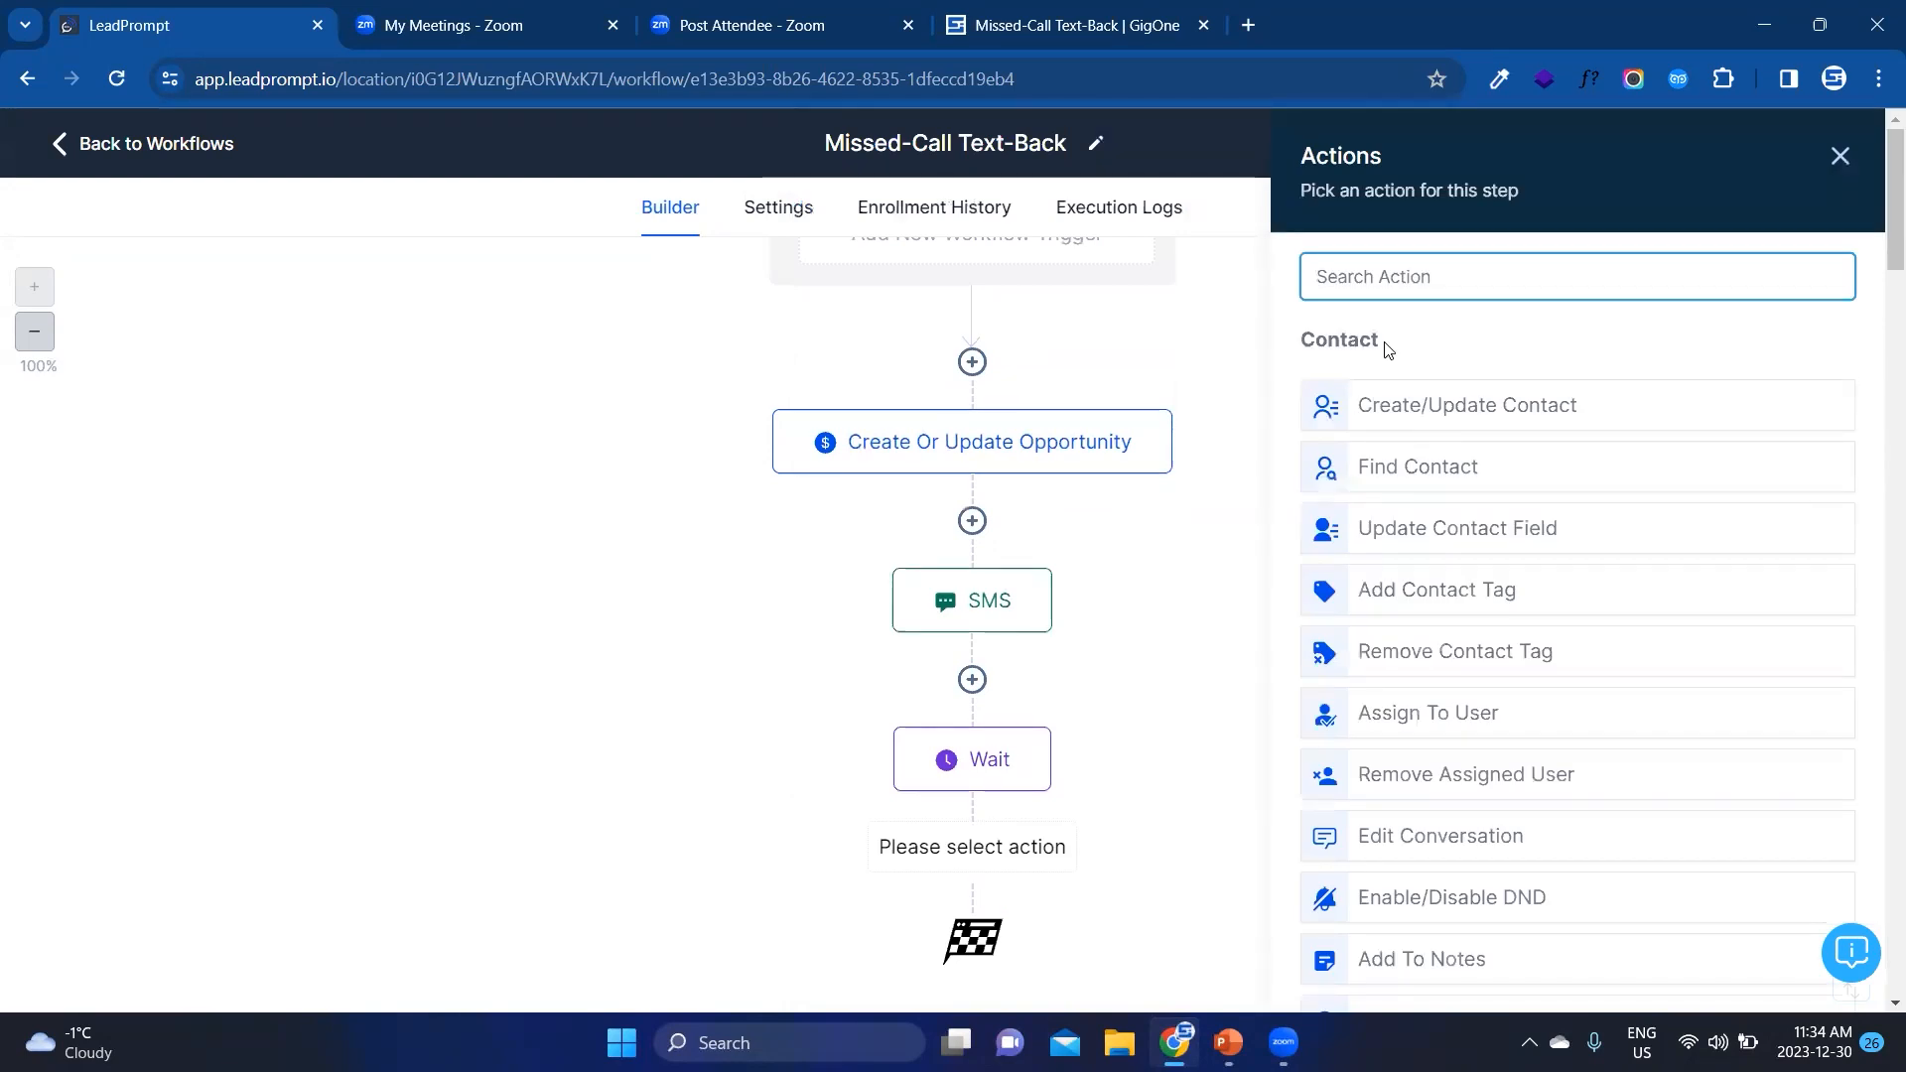
text(if)
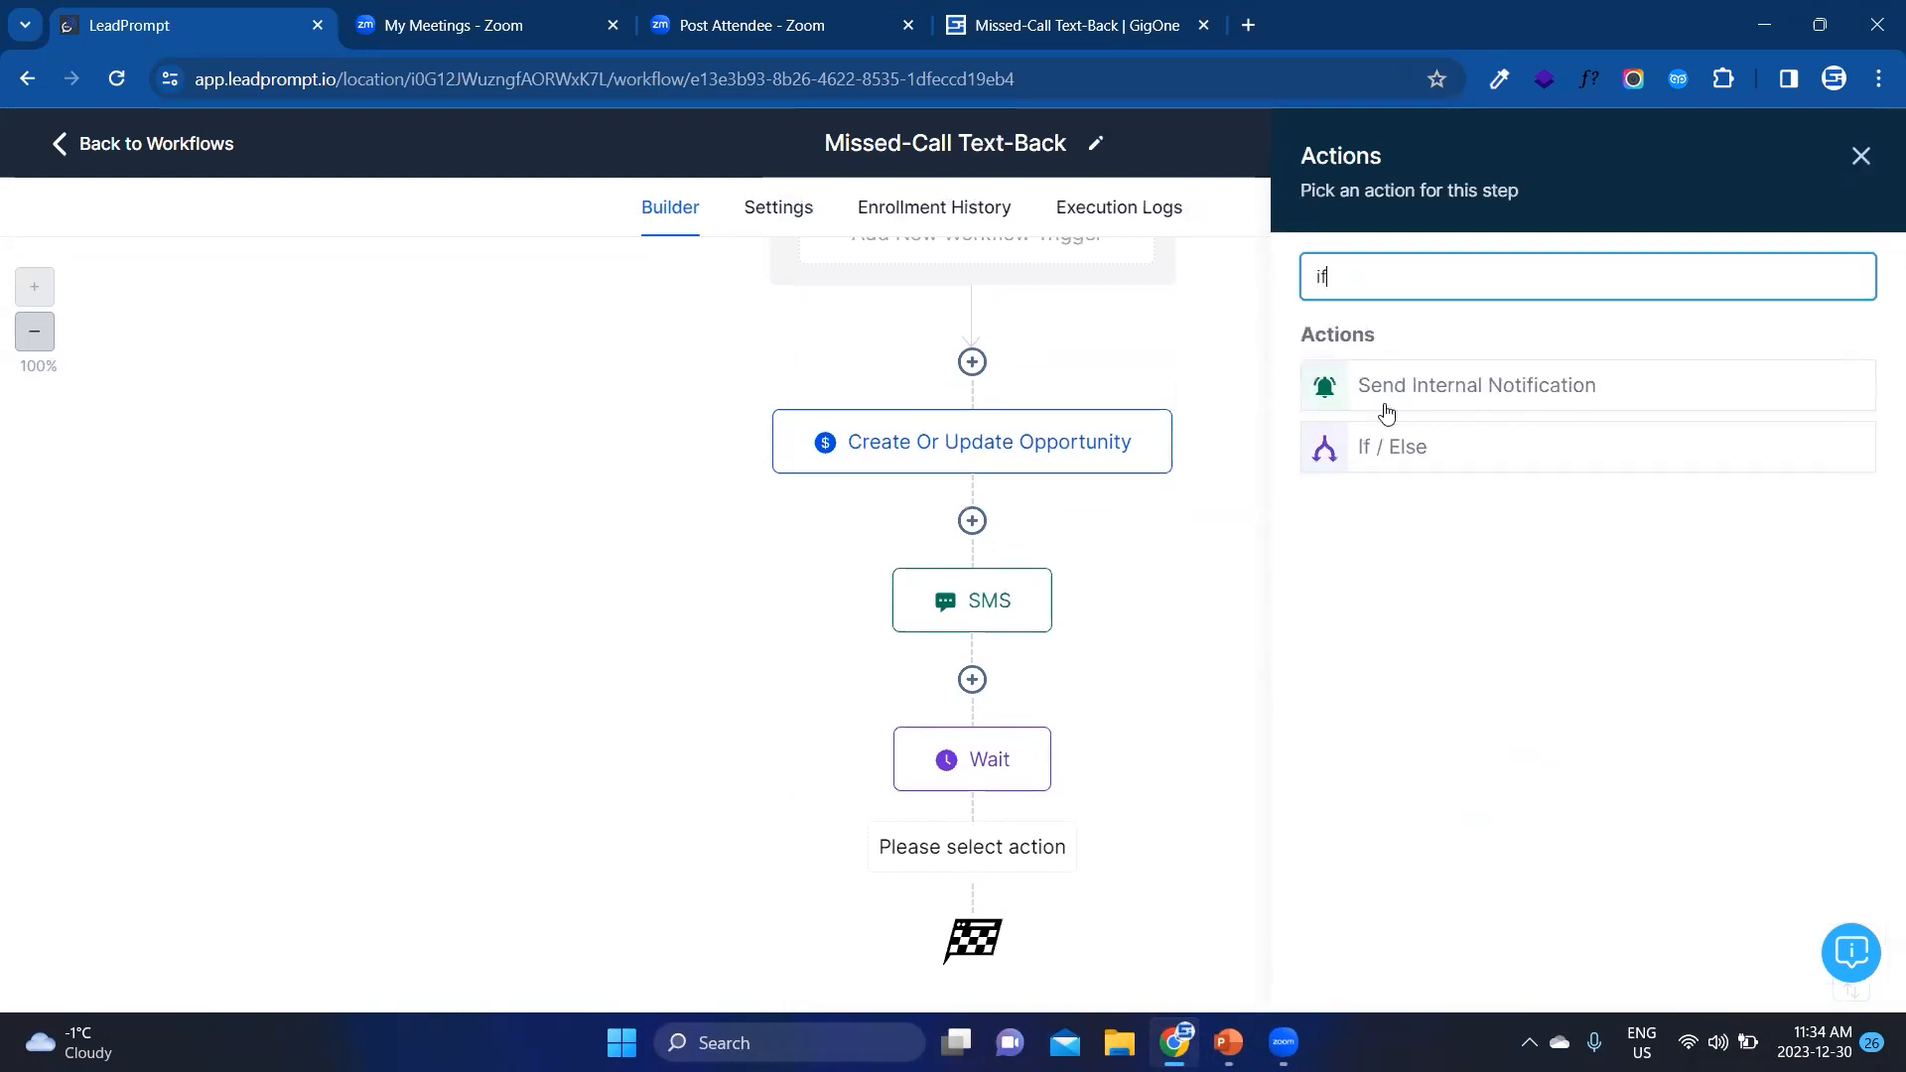
click(1408, 455)
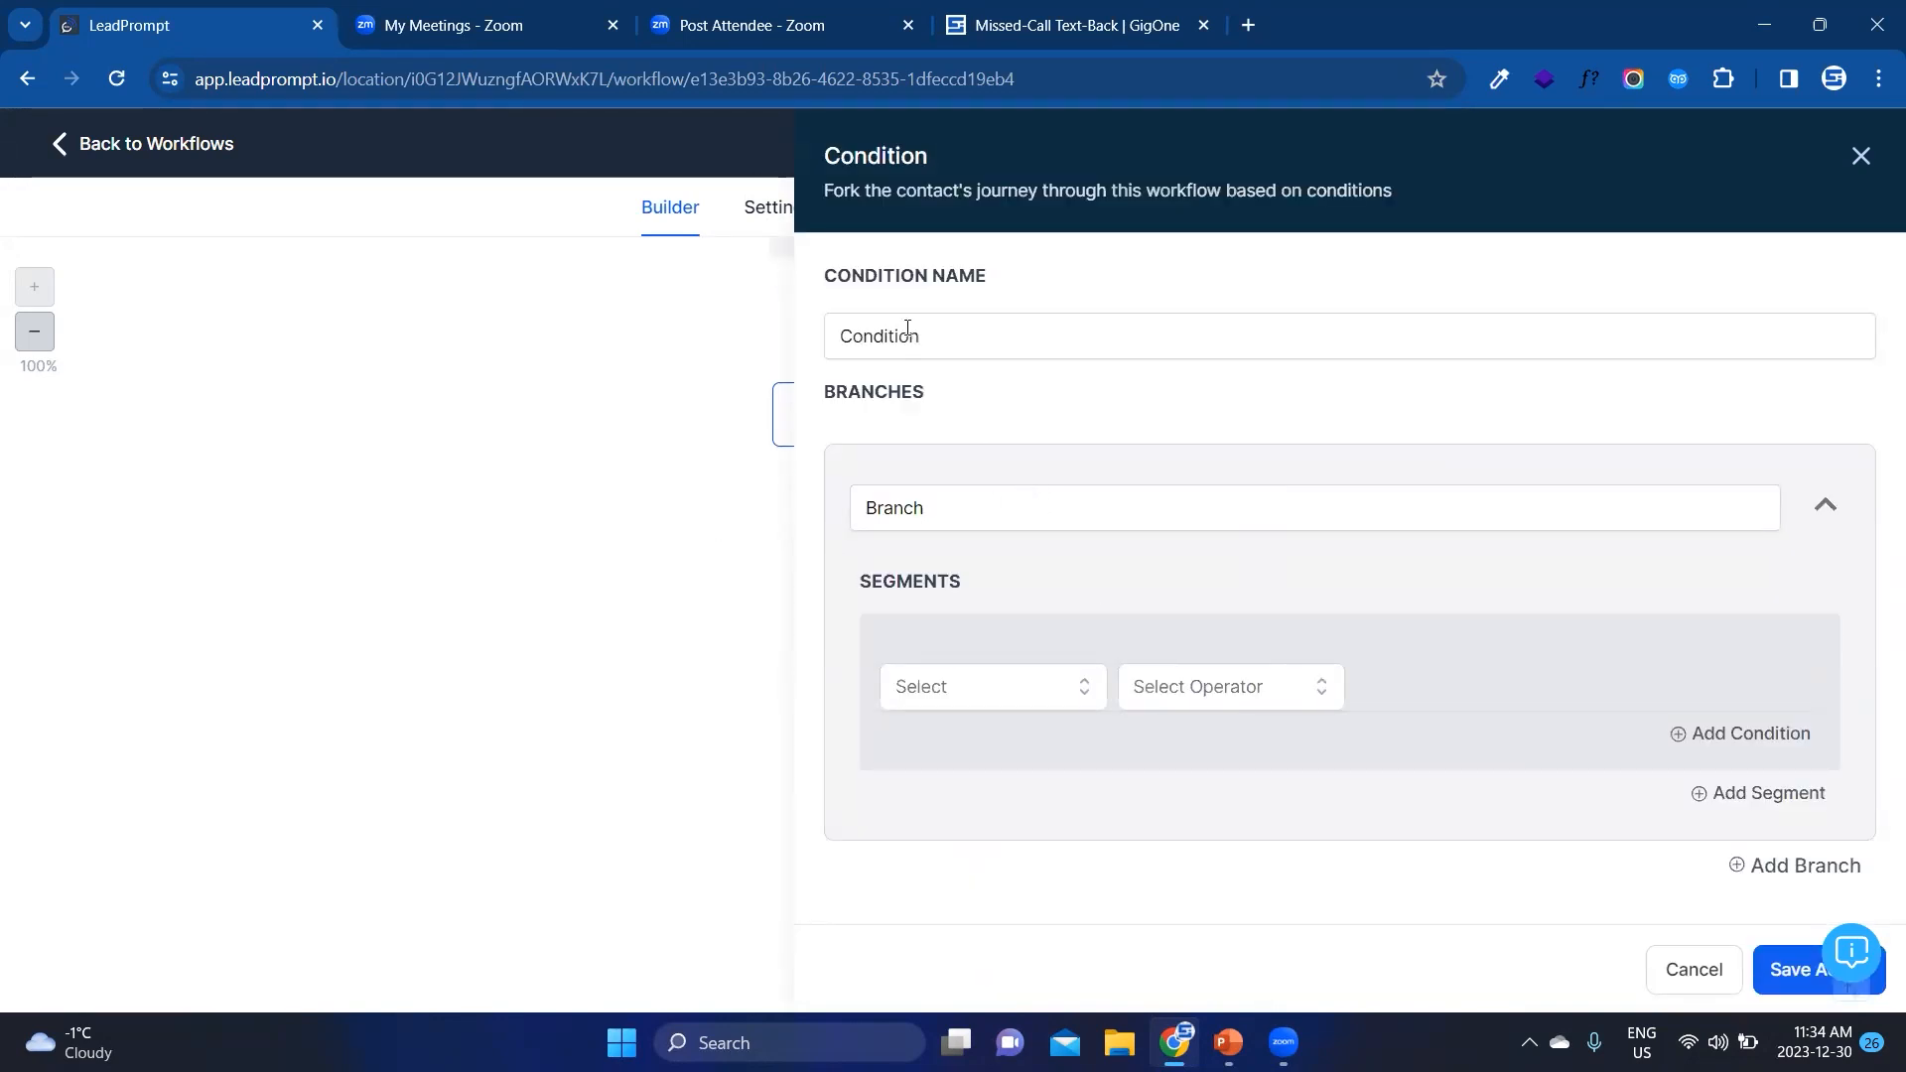
Step: Set the branch's condition to Replied message Contains "Yes, sure, perhaps, absolutely"
click(953, 685)
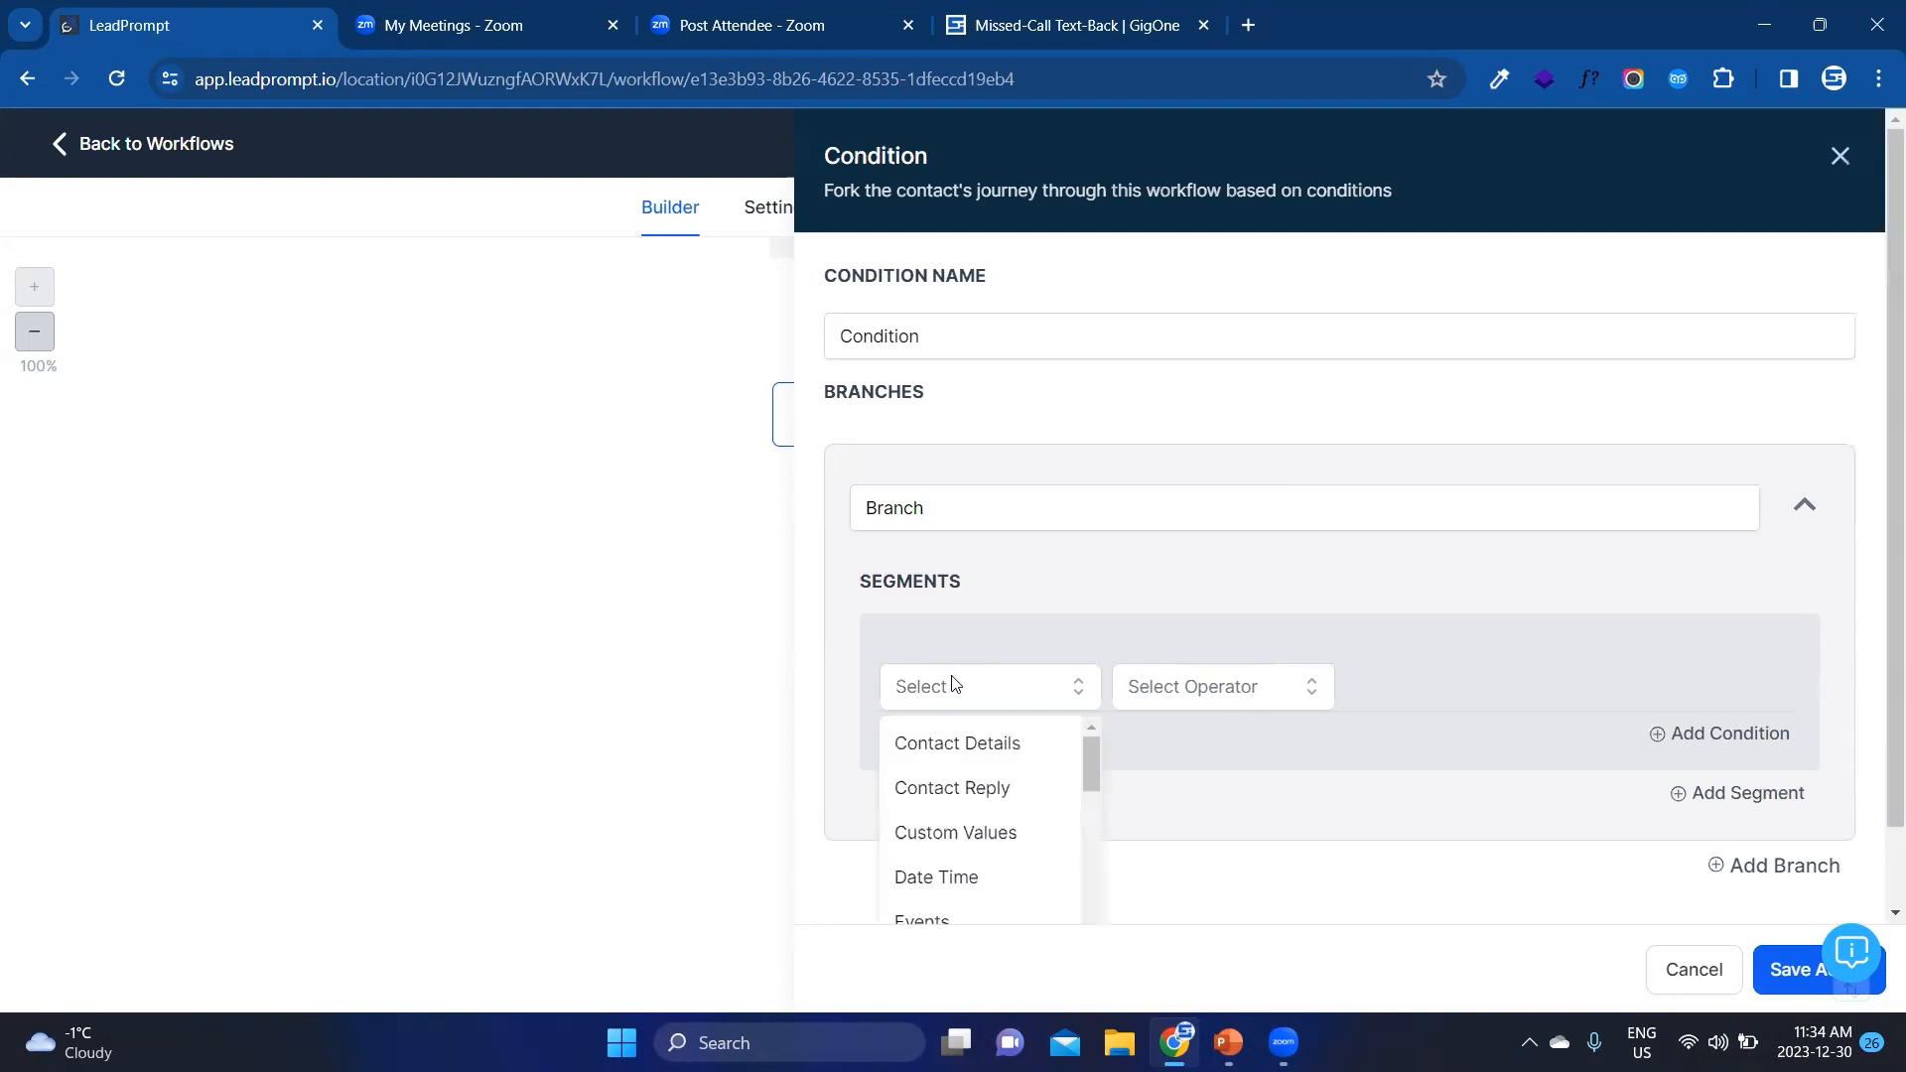
click(978, 790)
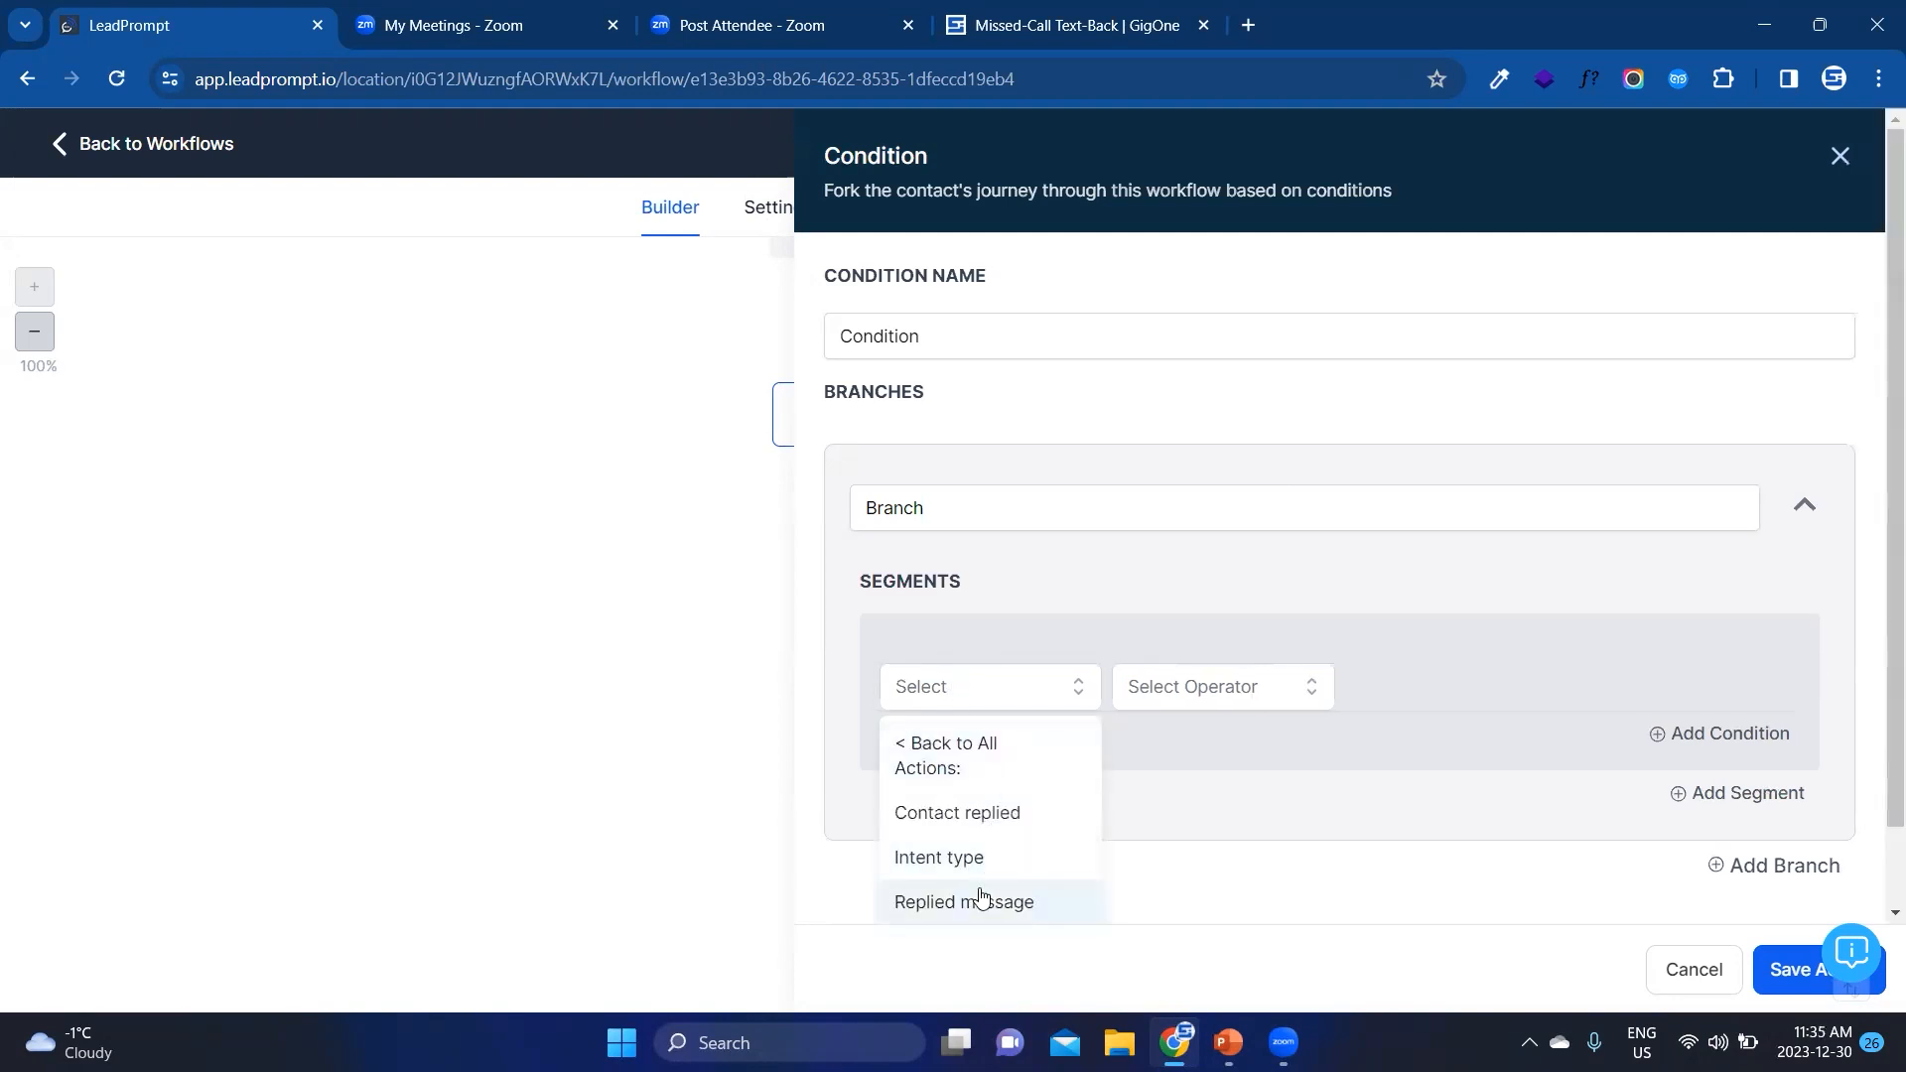
click(961, 754)
click(961, 706)
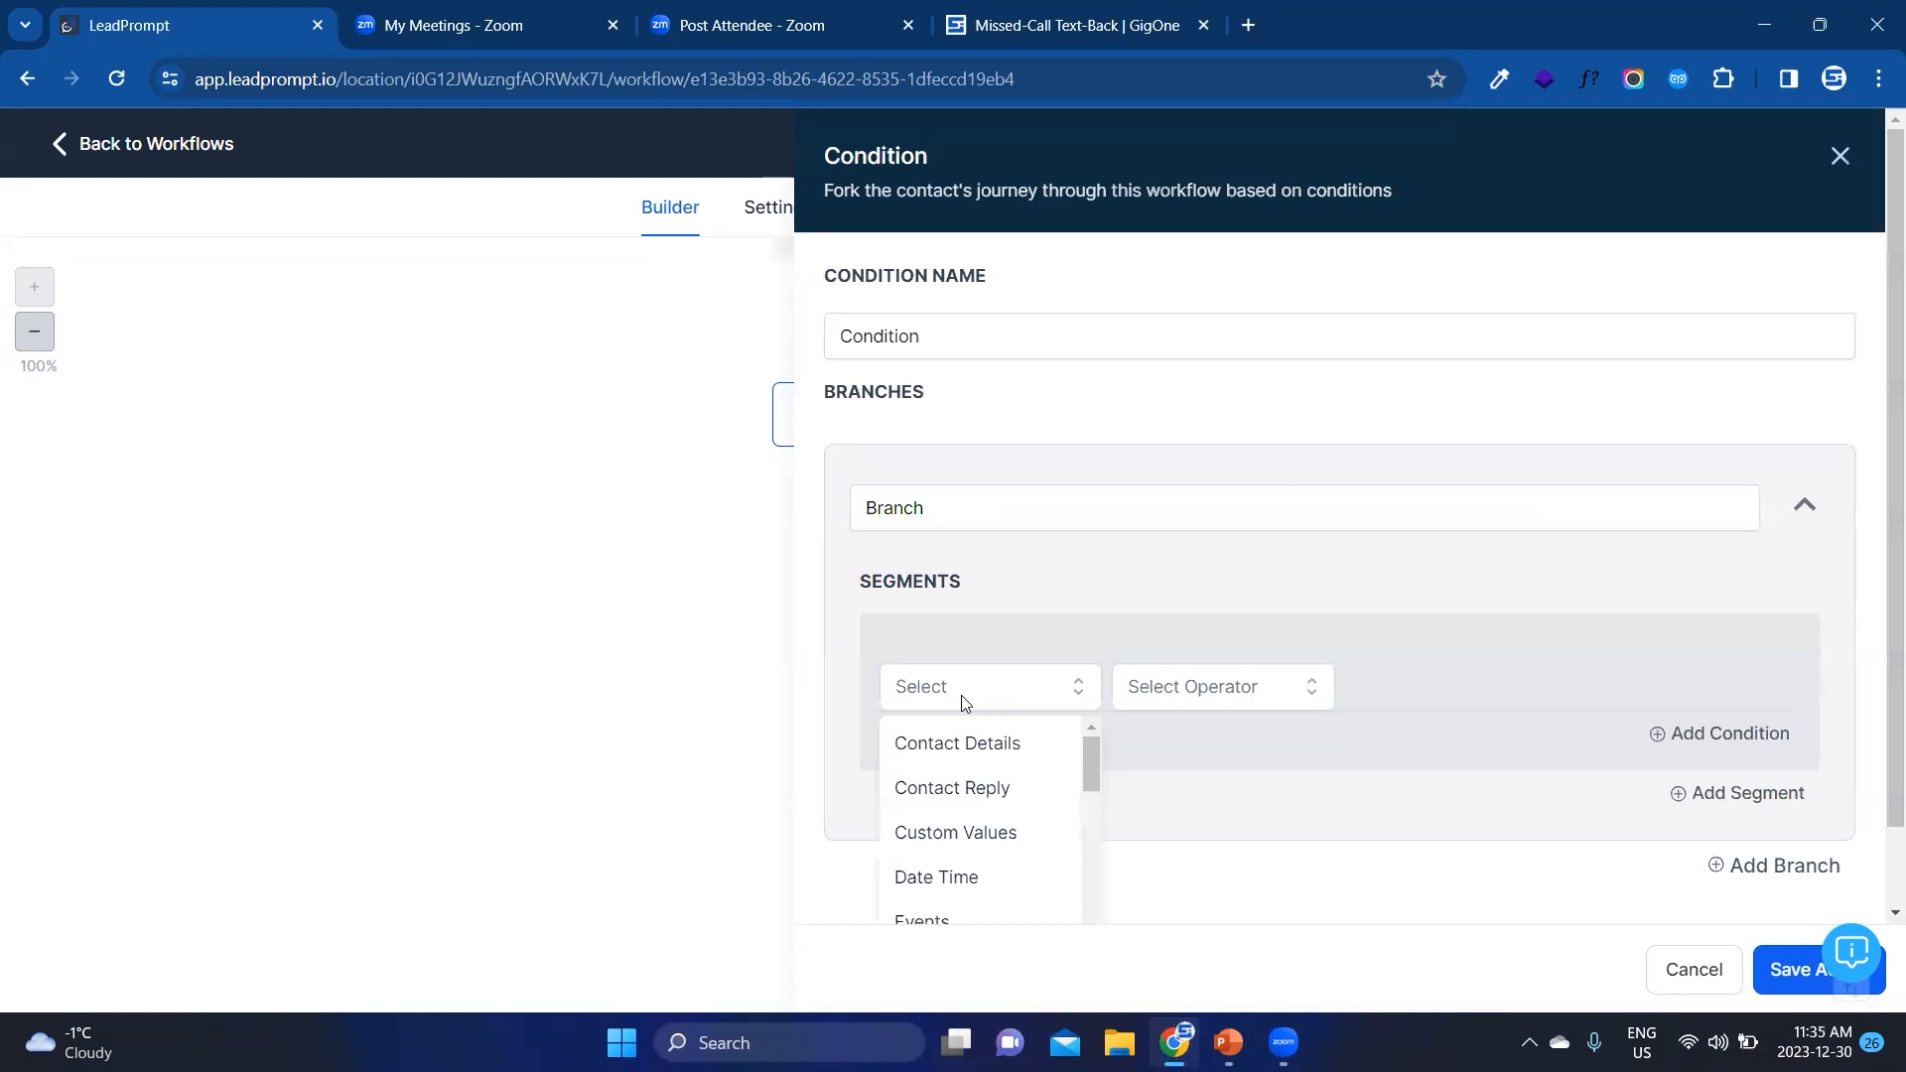
click(972, 794)
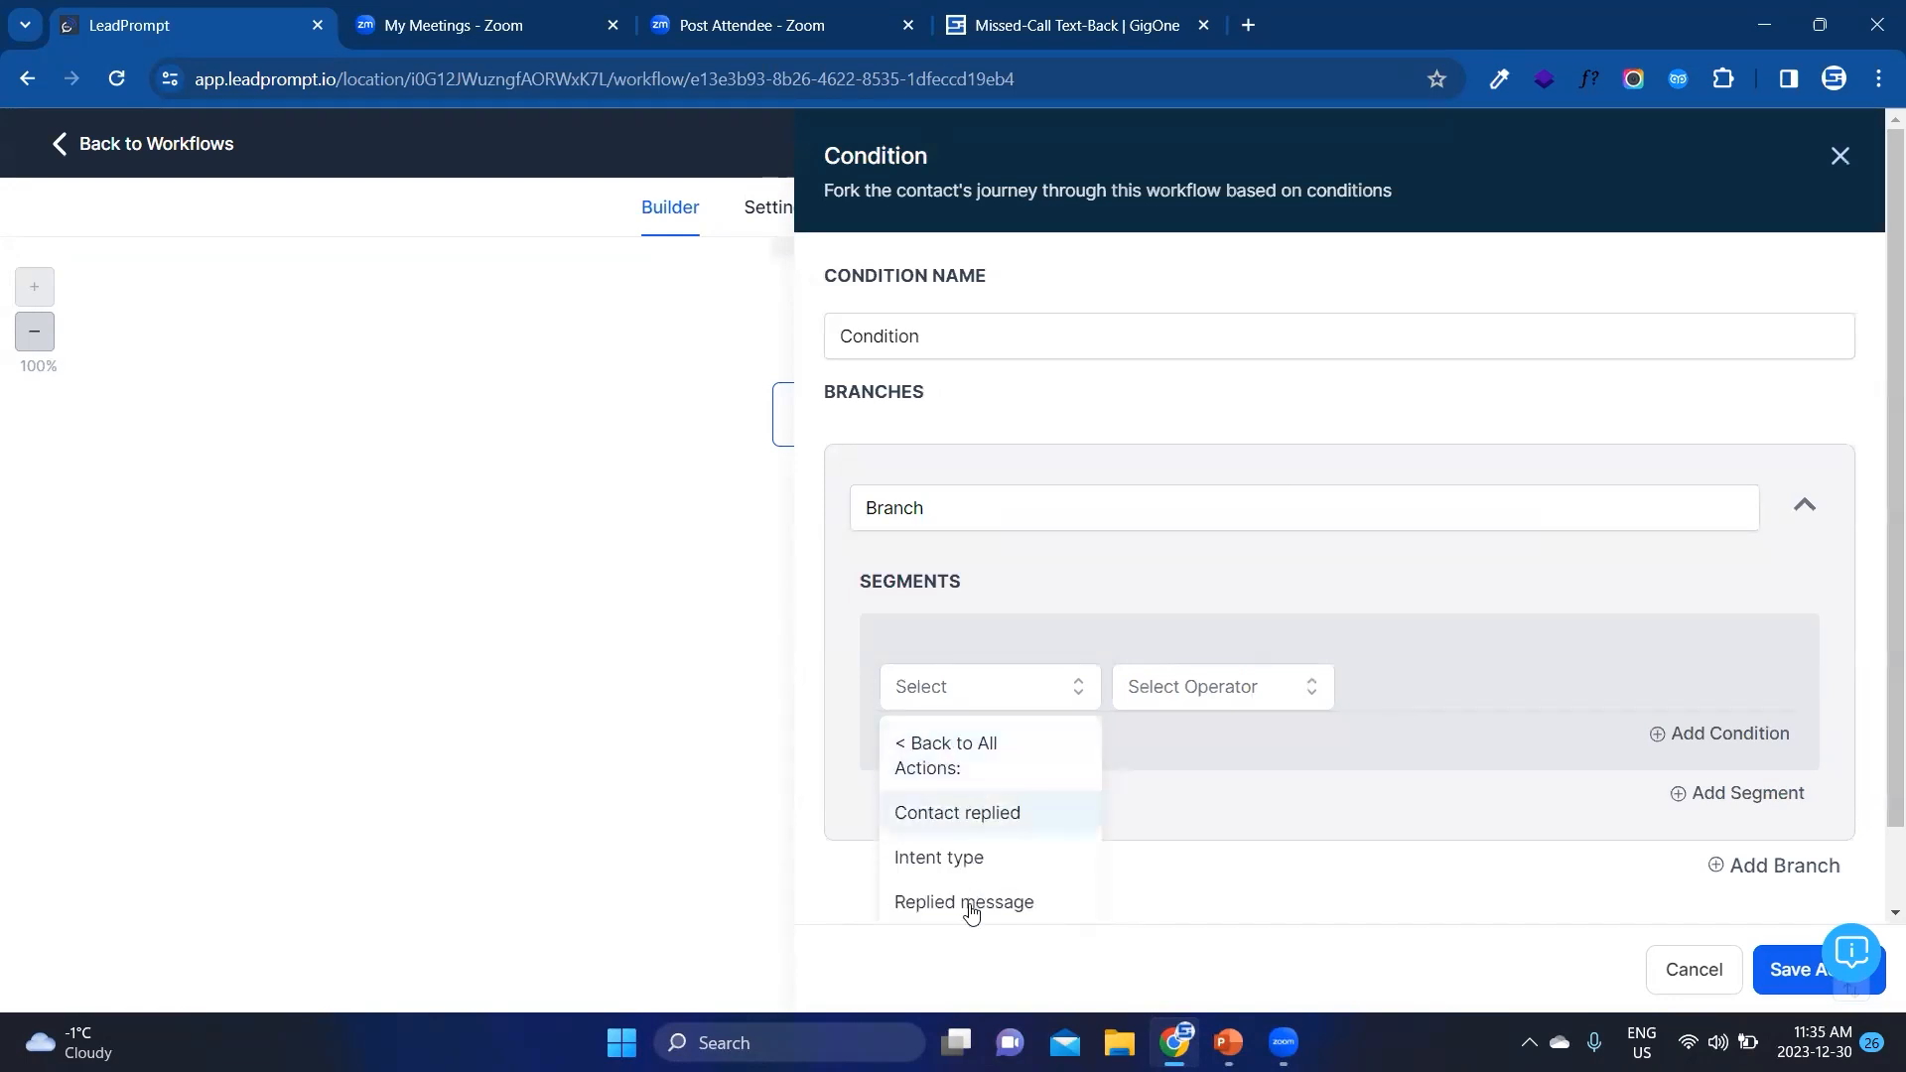
click(970, 906)
click(1194, 686)
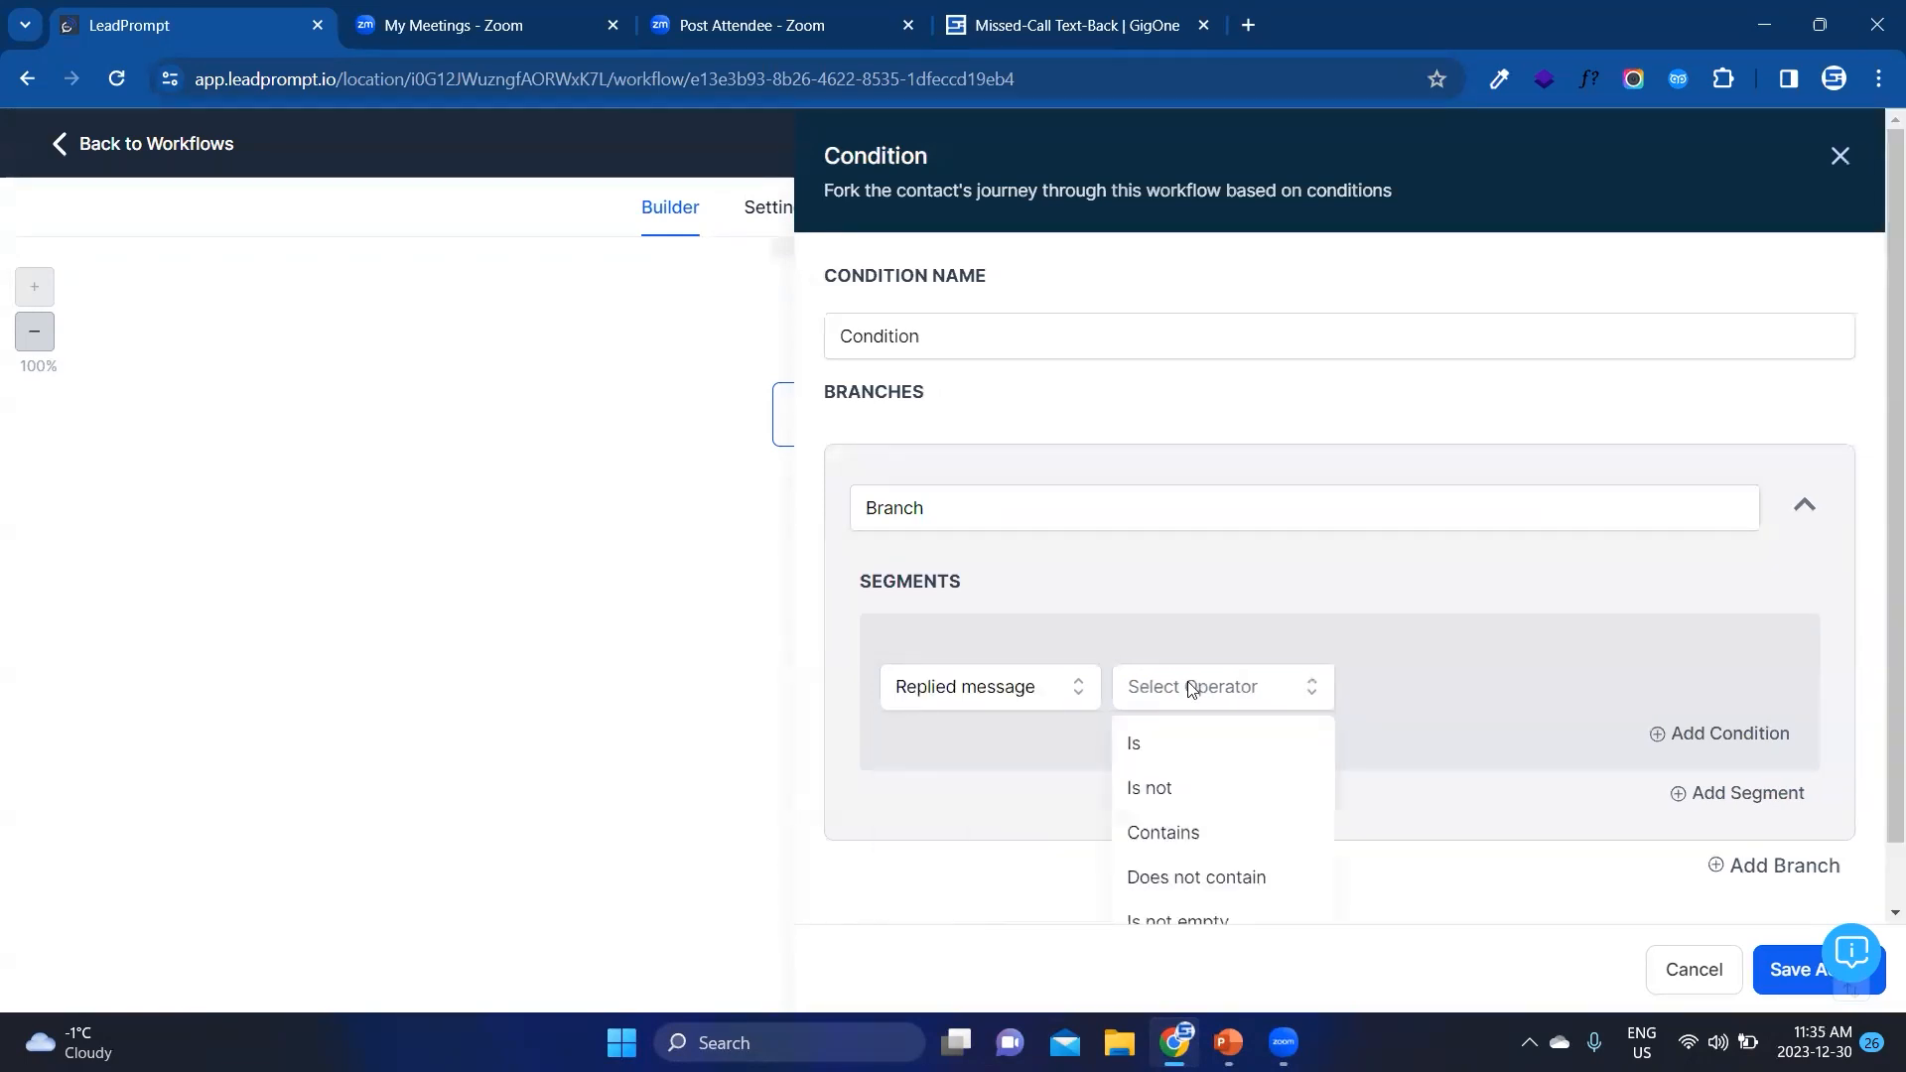
click(1178, 837)
click(1453, 698)
text(Yes, sure)
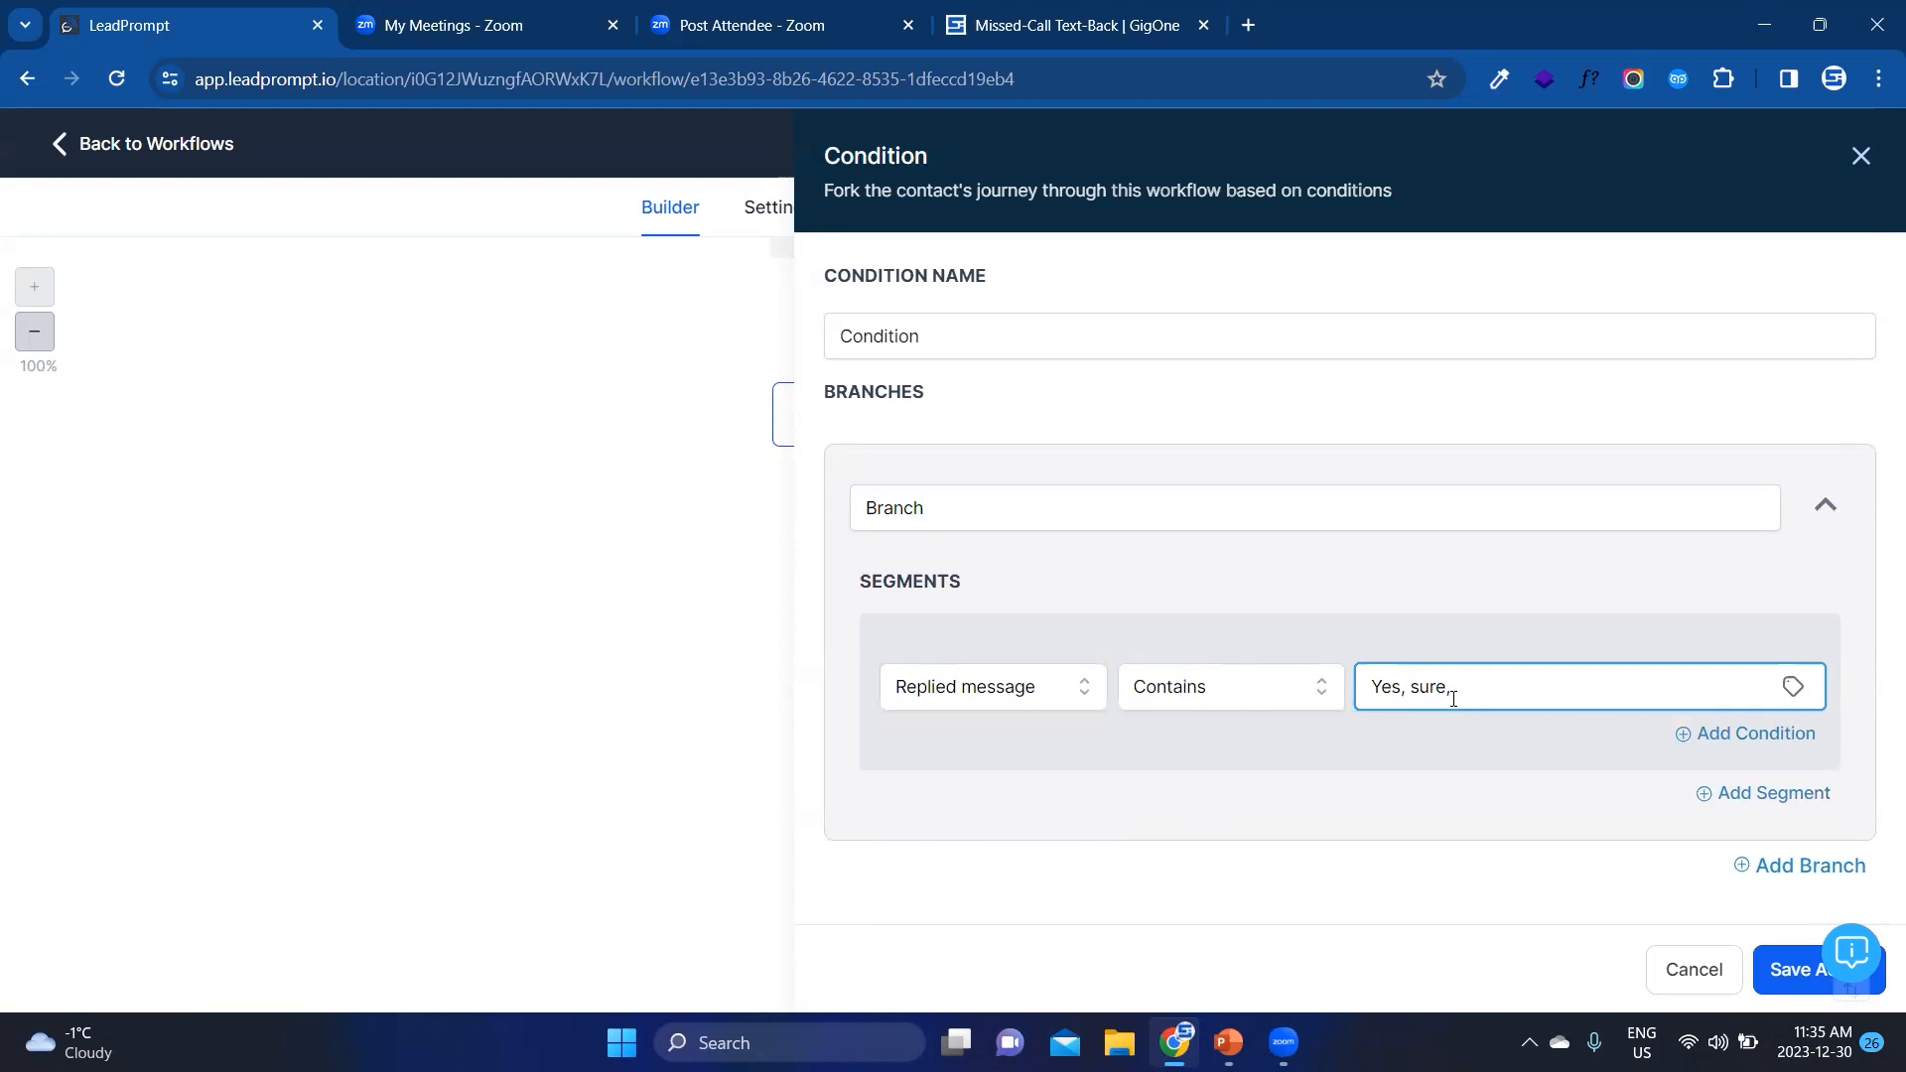
text(, perhaps, absolutely)
click(1792, 868)
scroll(1489, 760, down, 4)
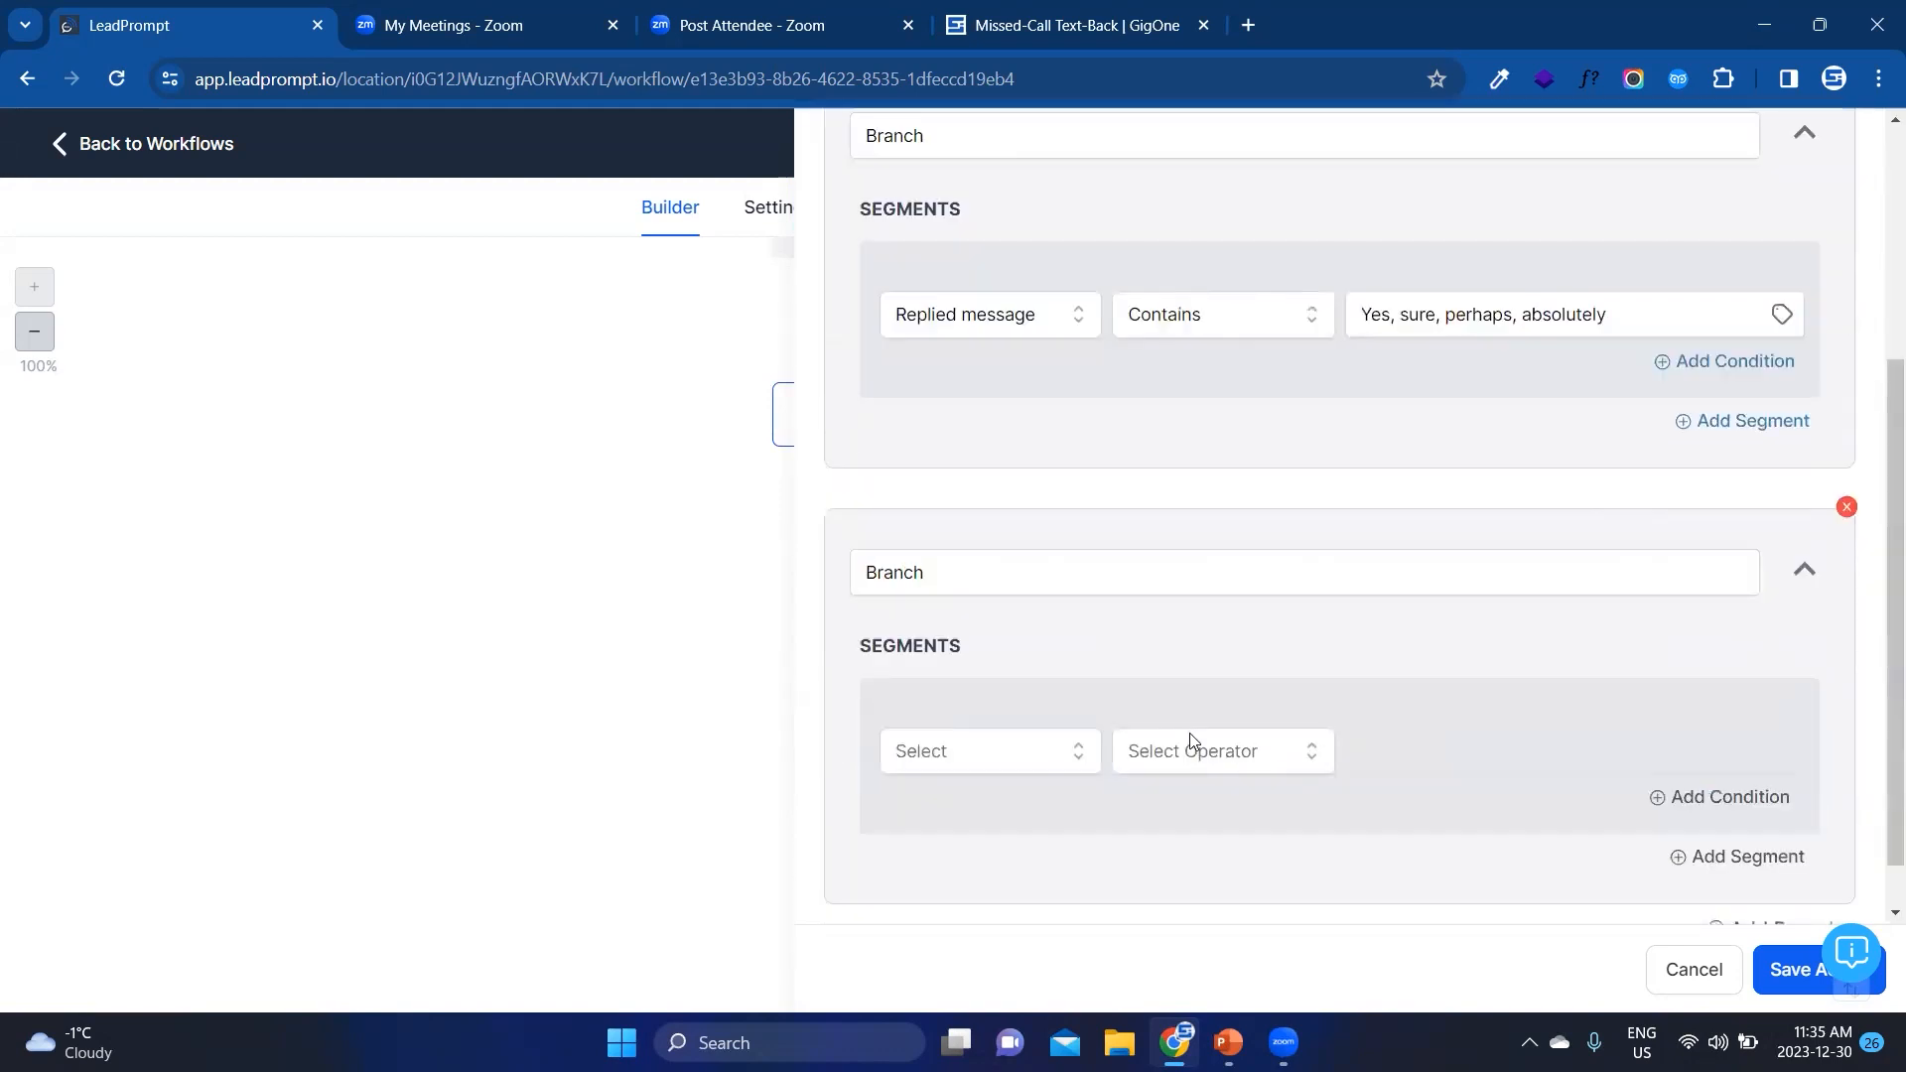
click(1845, 509)
click(1216, 641)
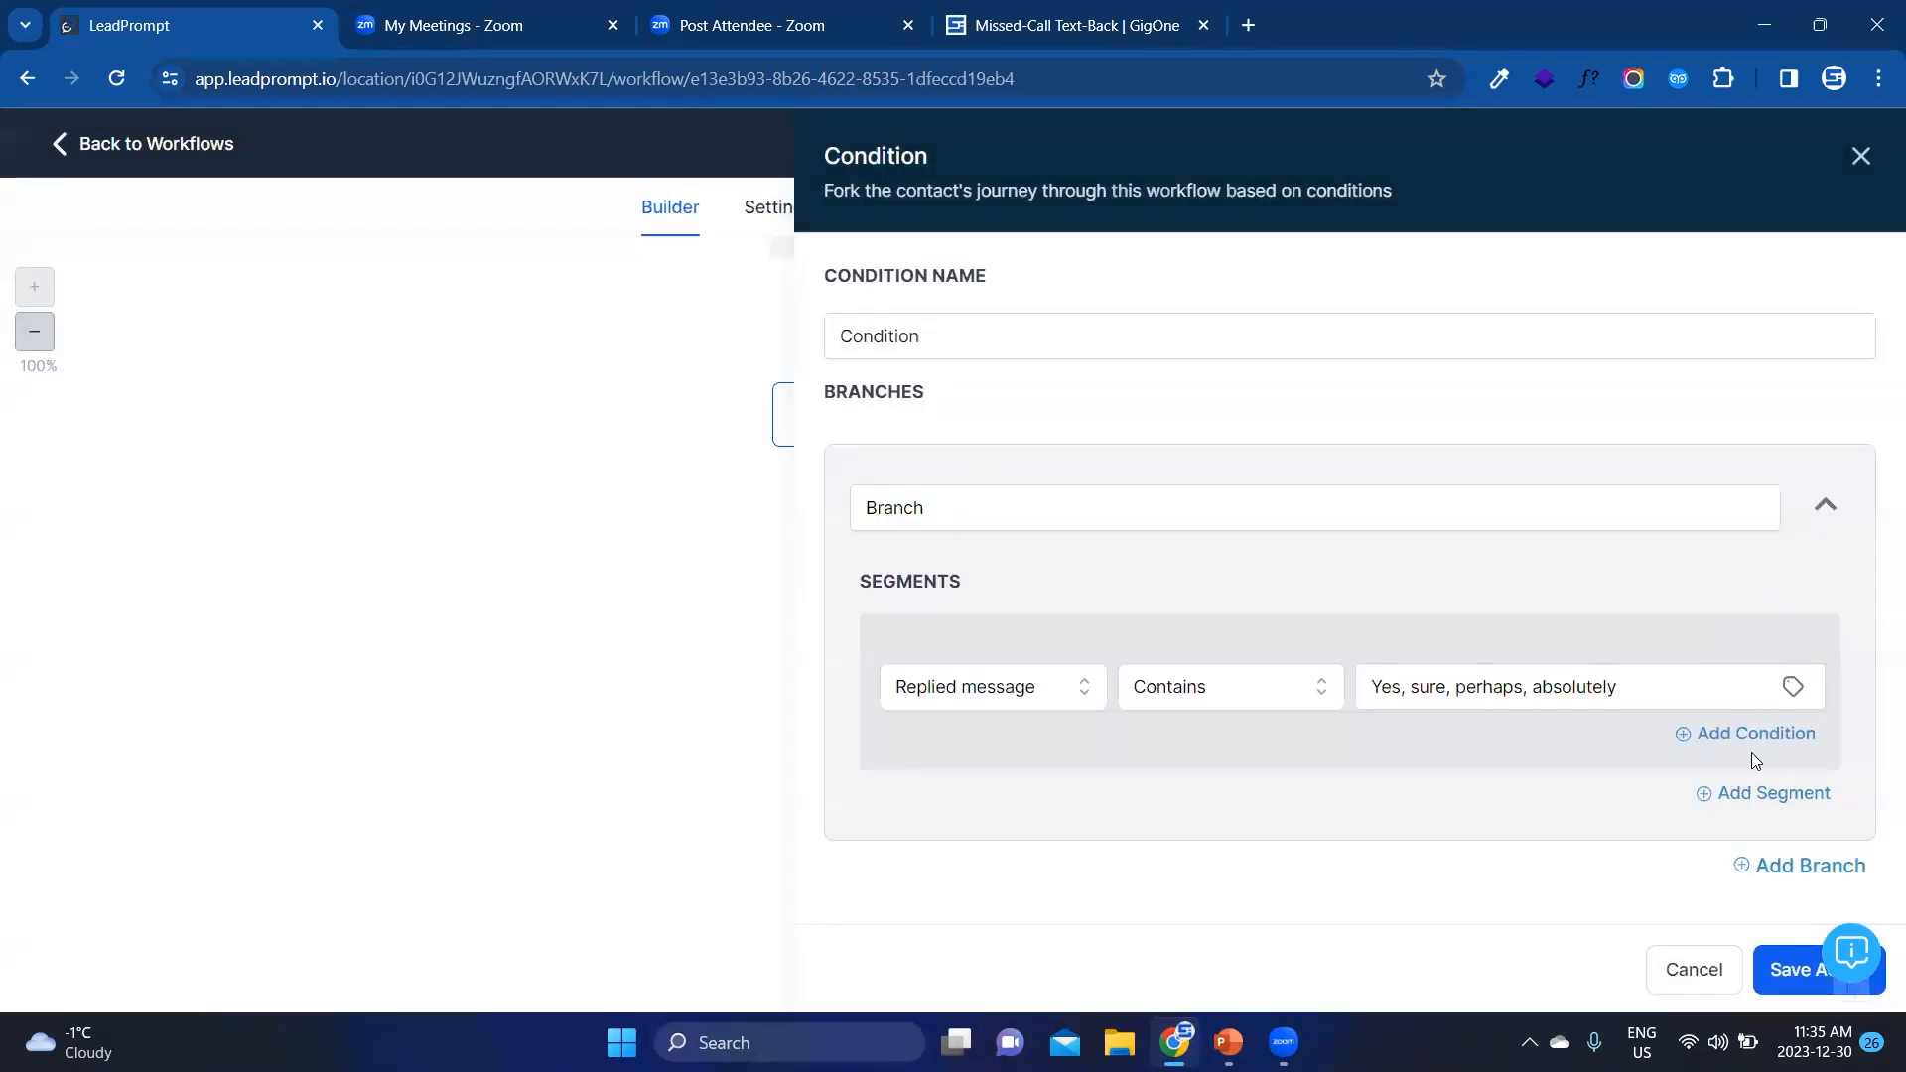
click(1766, 794)
scroll(1335, 723, down, 3)
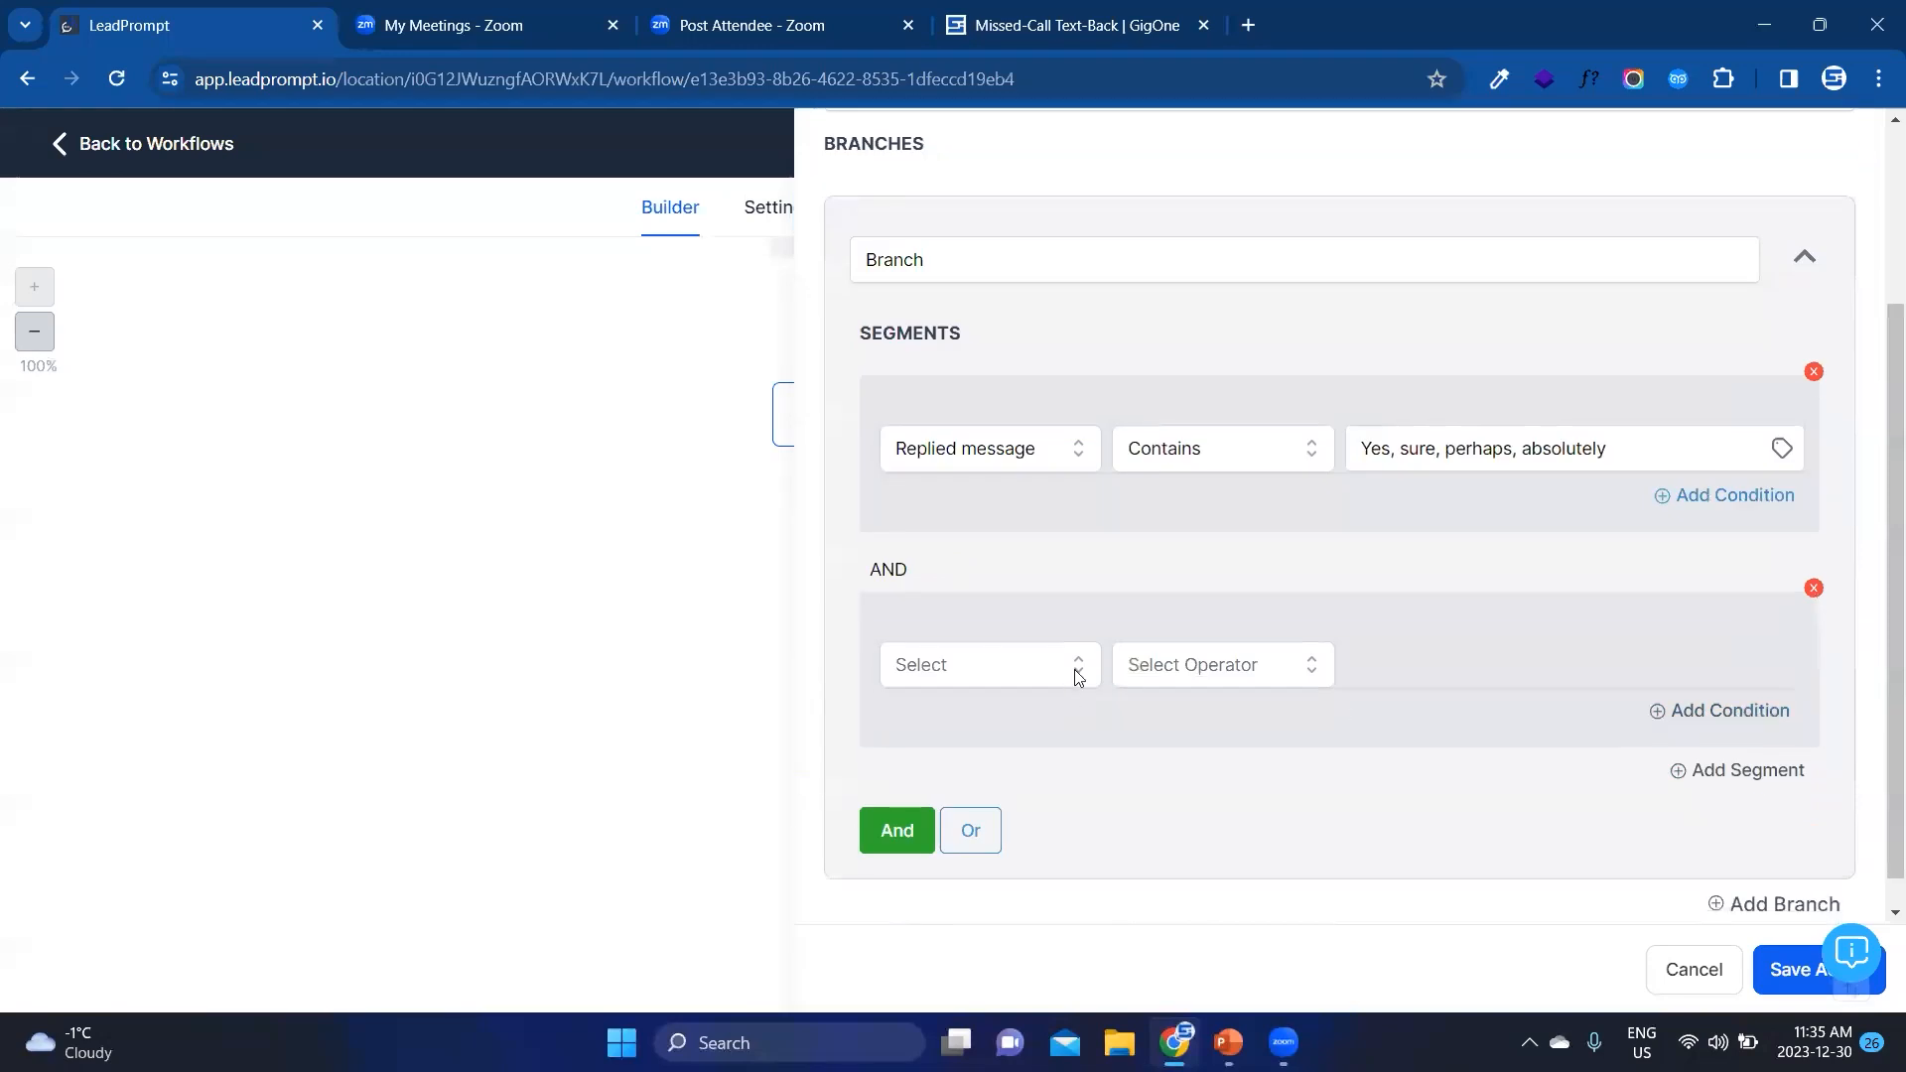
click(1812, 592)
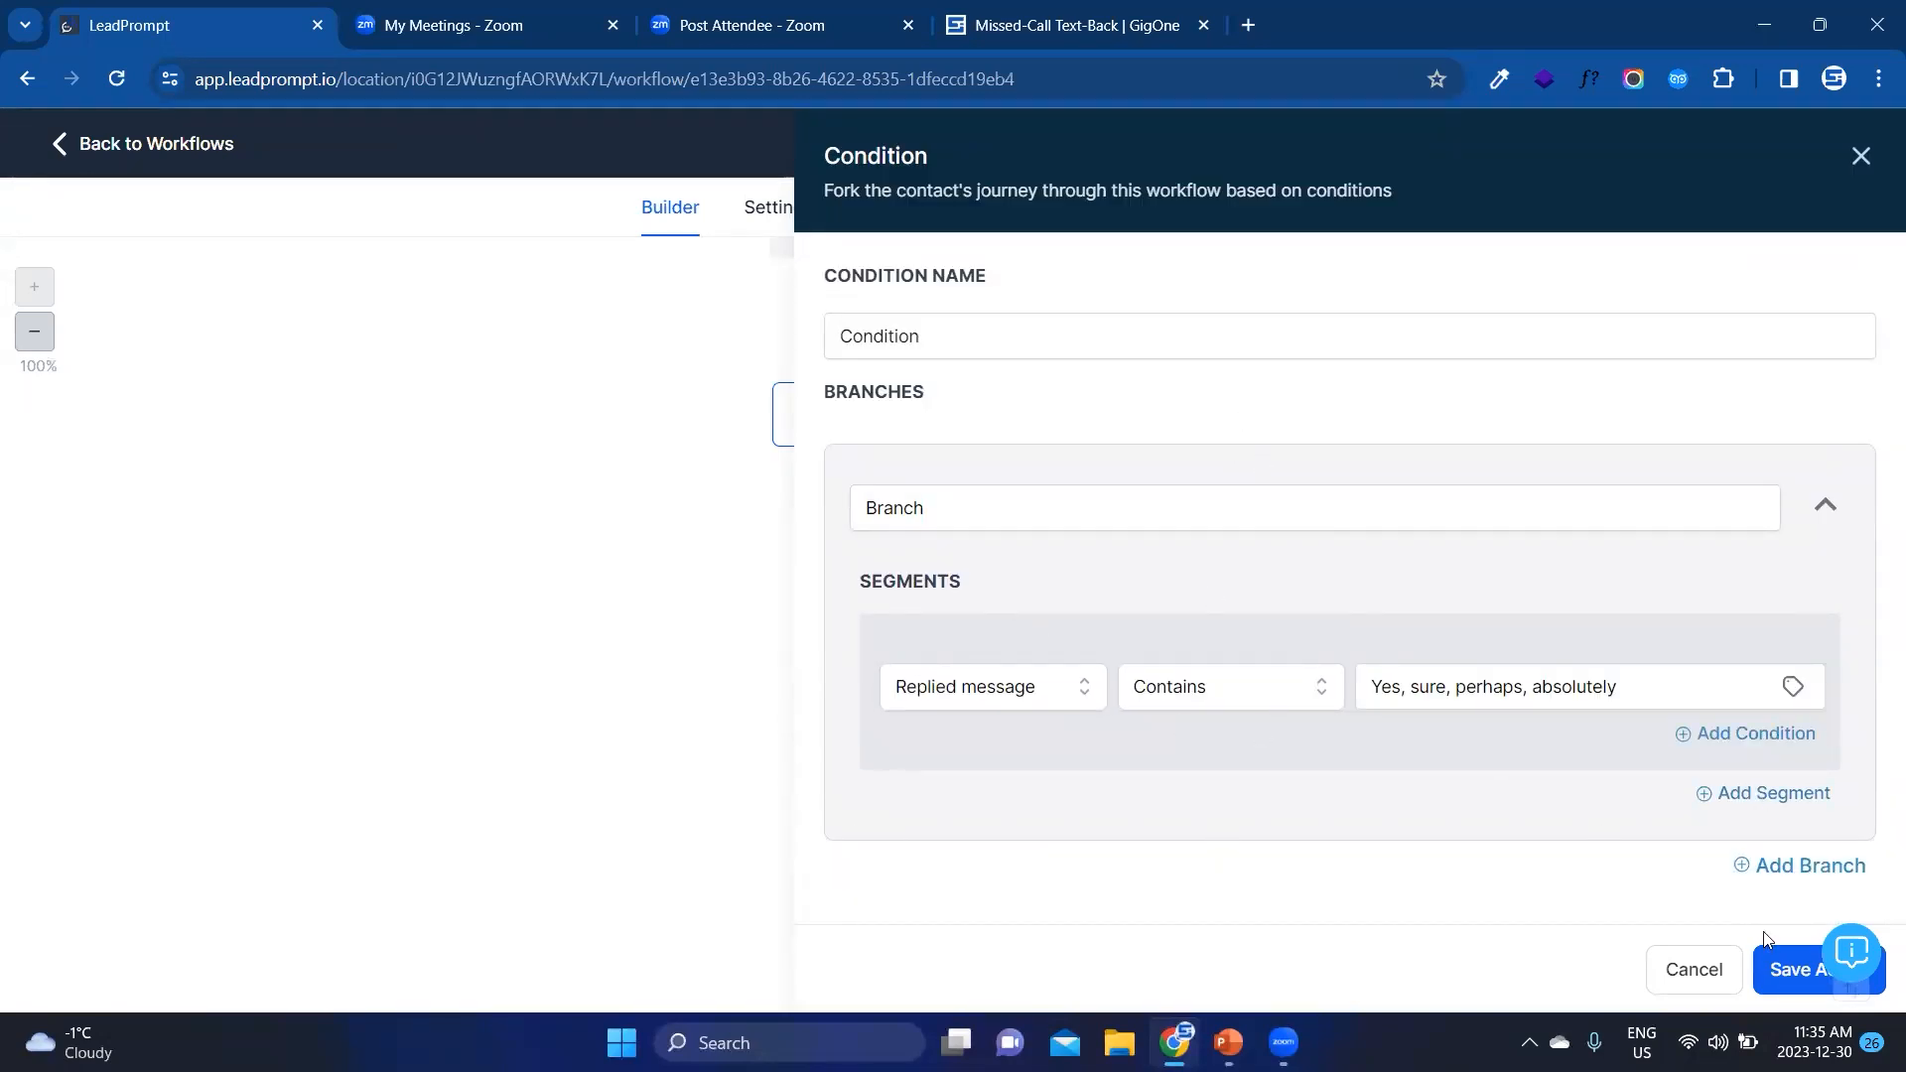
Step: Save the If / Else action and reopen it to name the condition "Do they want an appointment?" and its branch Yes
click(1777, 968)
scroll(1178, 596, down, 3)
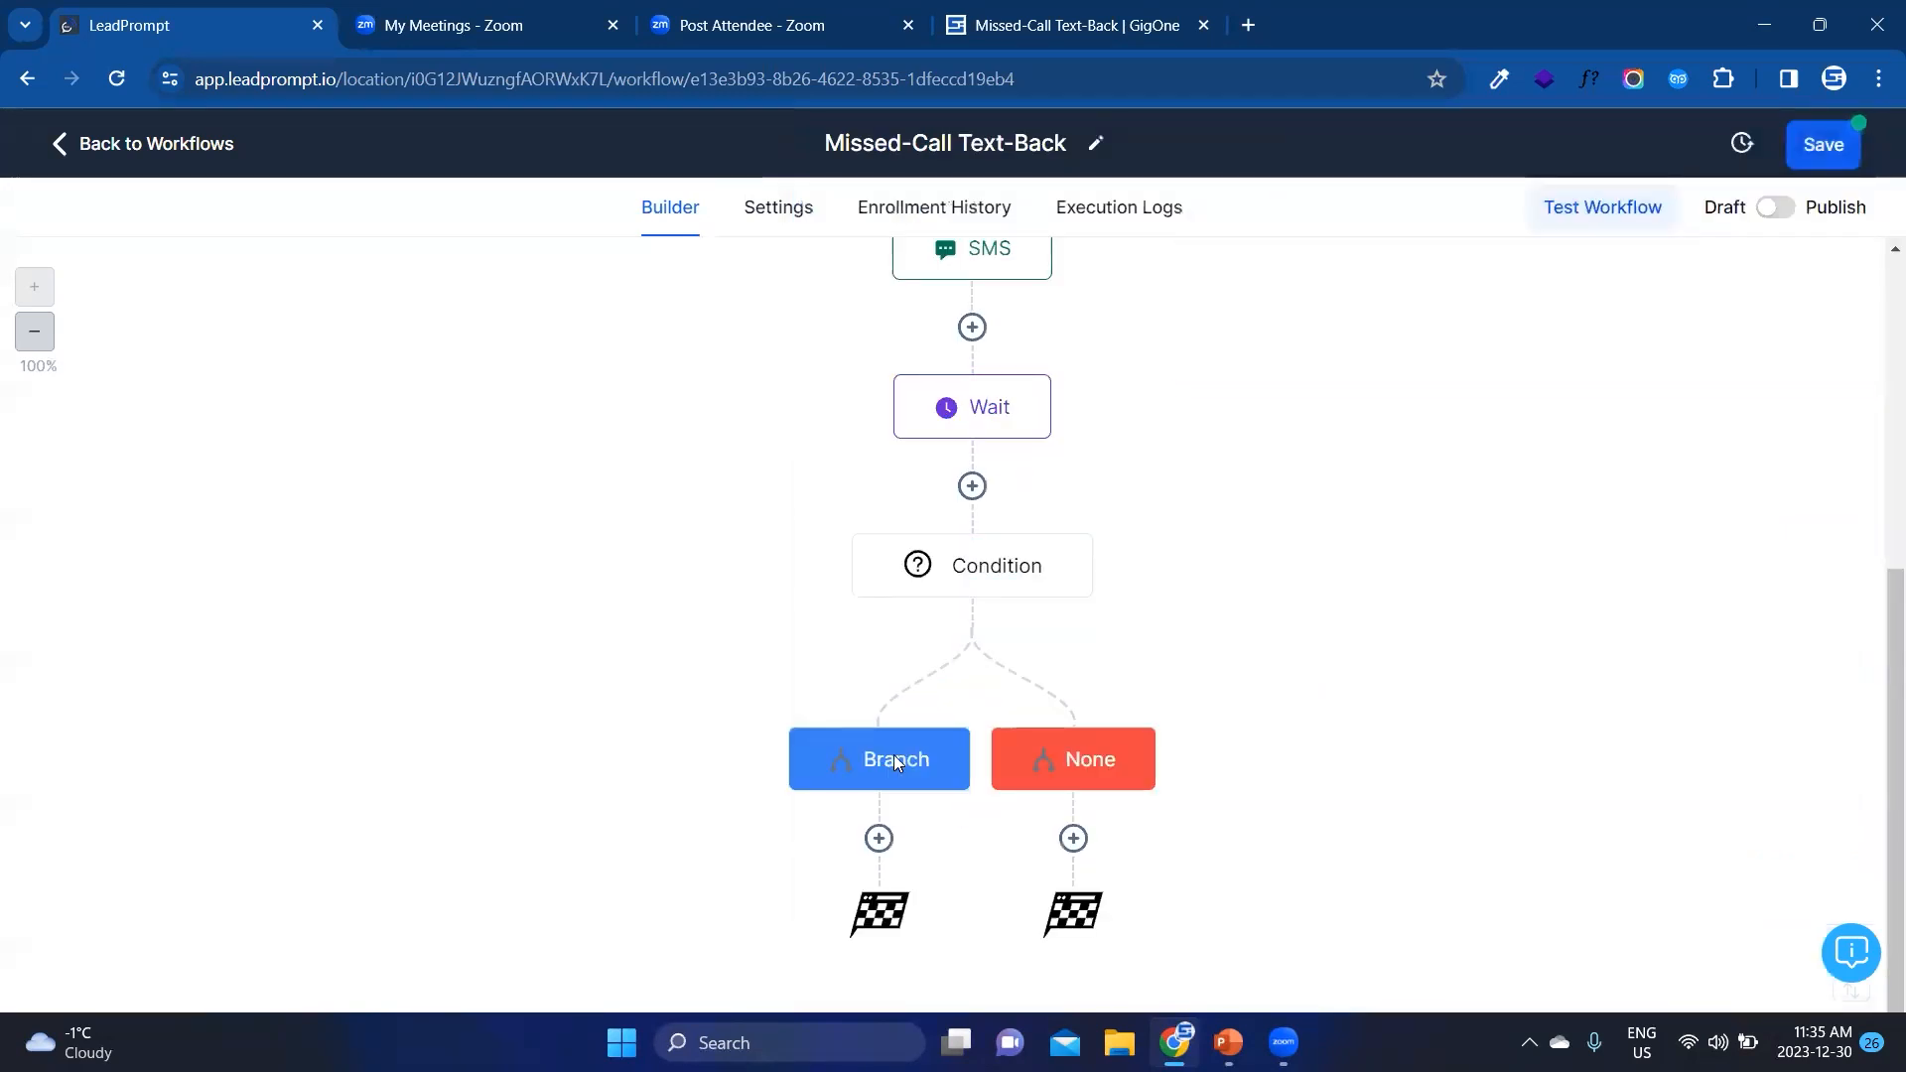
click(971, 562)
click(919, 332)
double_click(921, 330)
text(D)
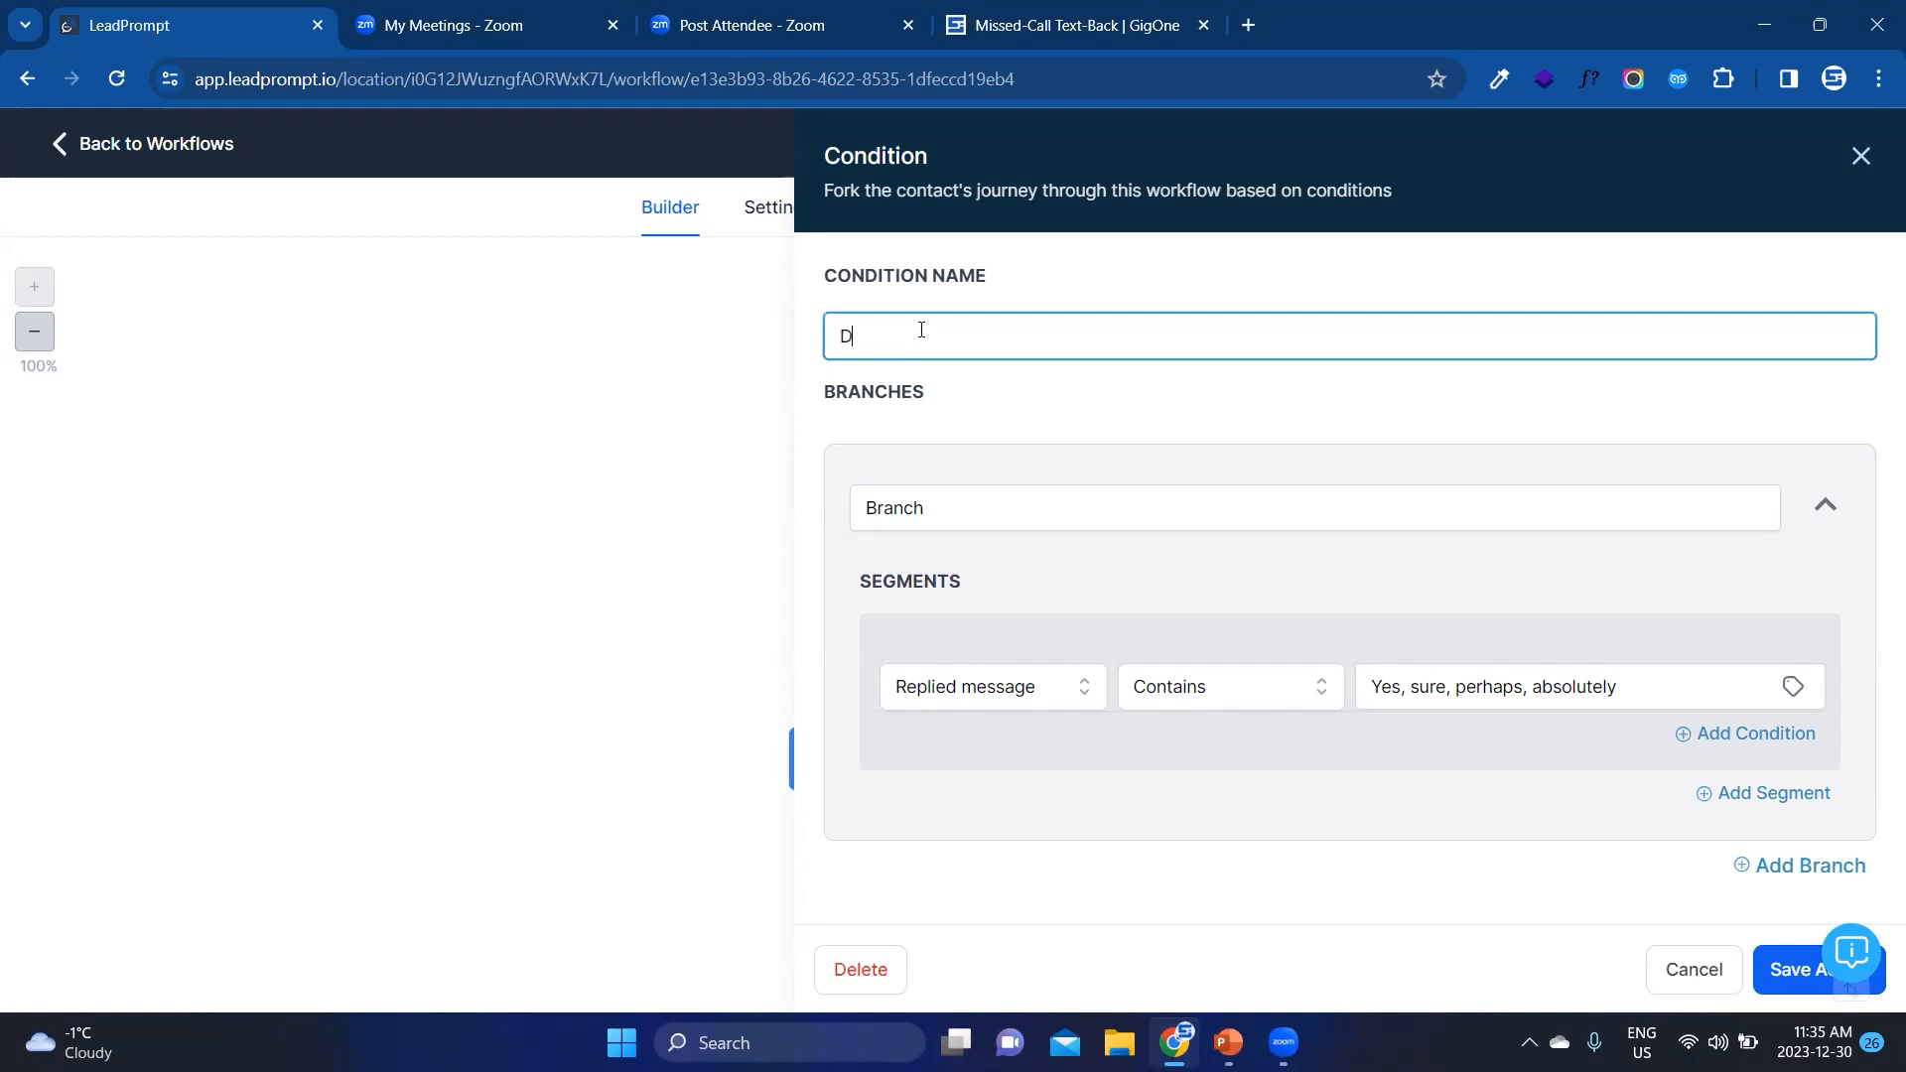
text(o they want an appointment?)
double_click(935, 511)
text(Yes)
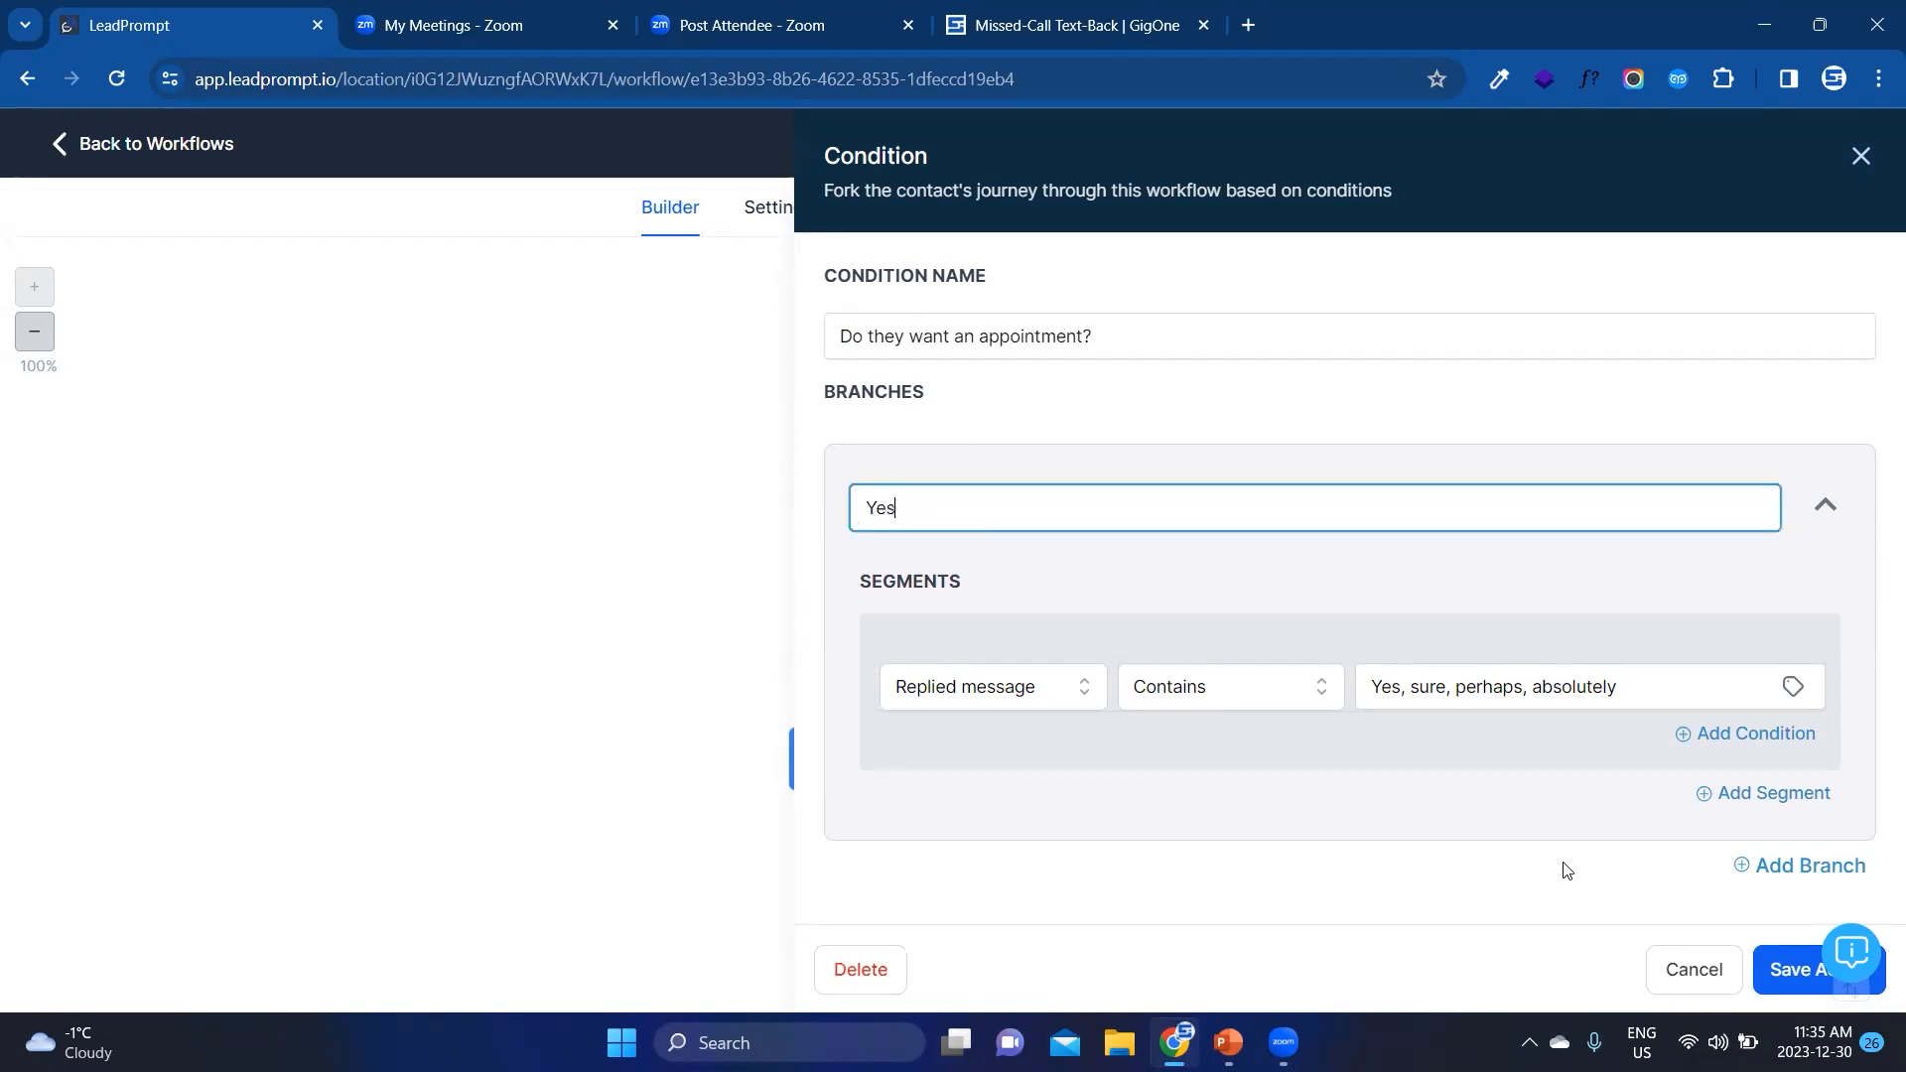
Step: Save the condition and add a Create/Update Opportunity action to the Yes branch, using the Missed-Call Text-Back pipeline
click(1773, 953)
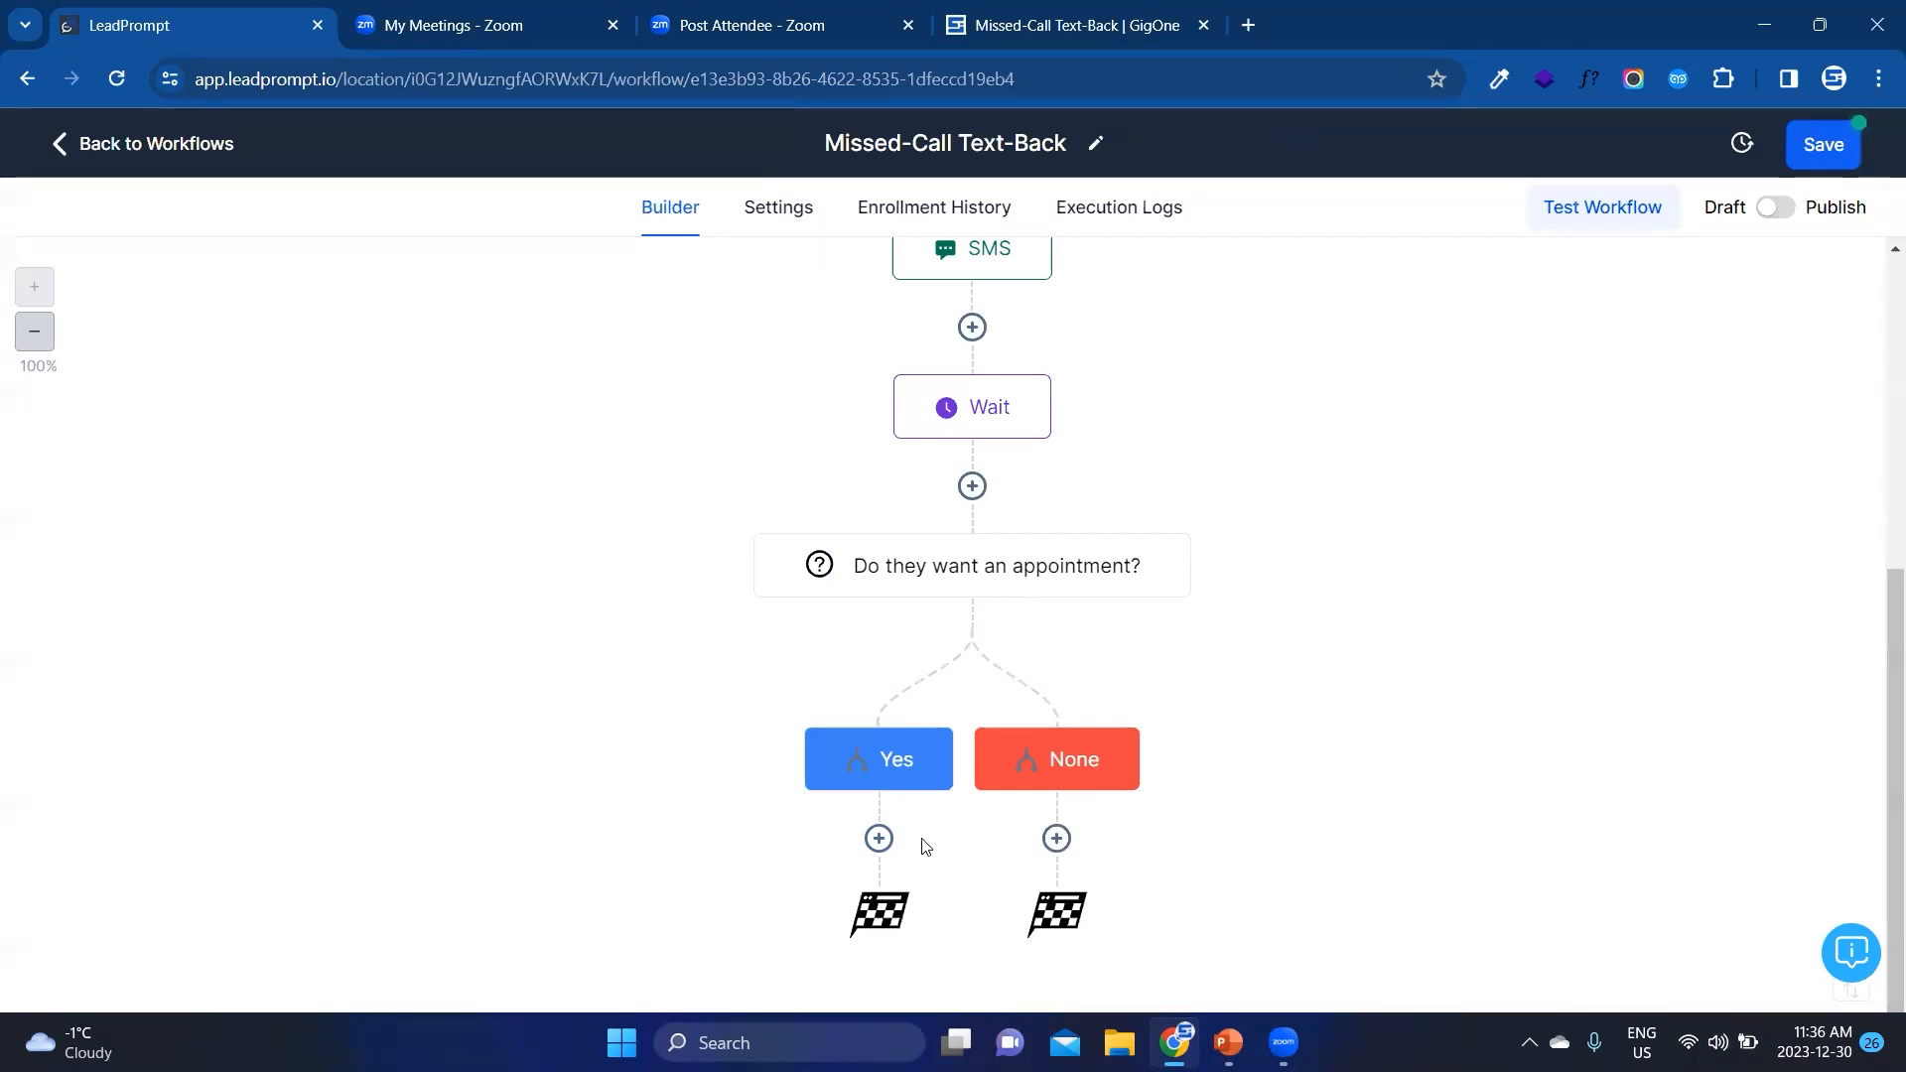
click(879, 839)
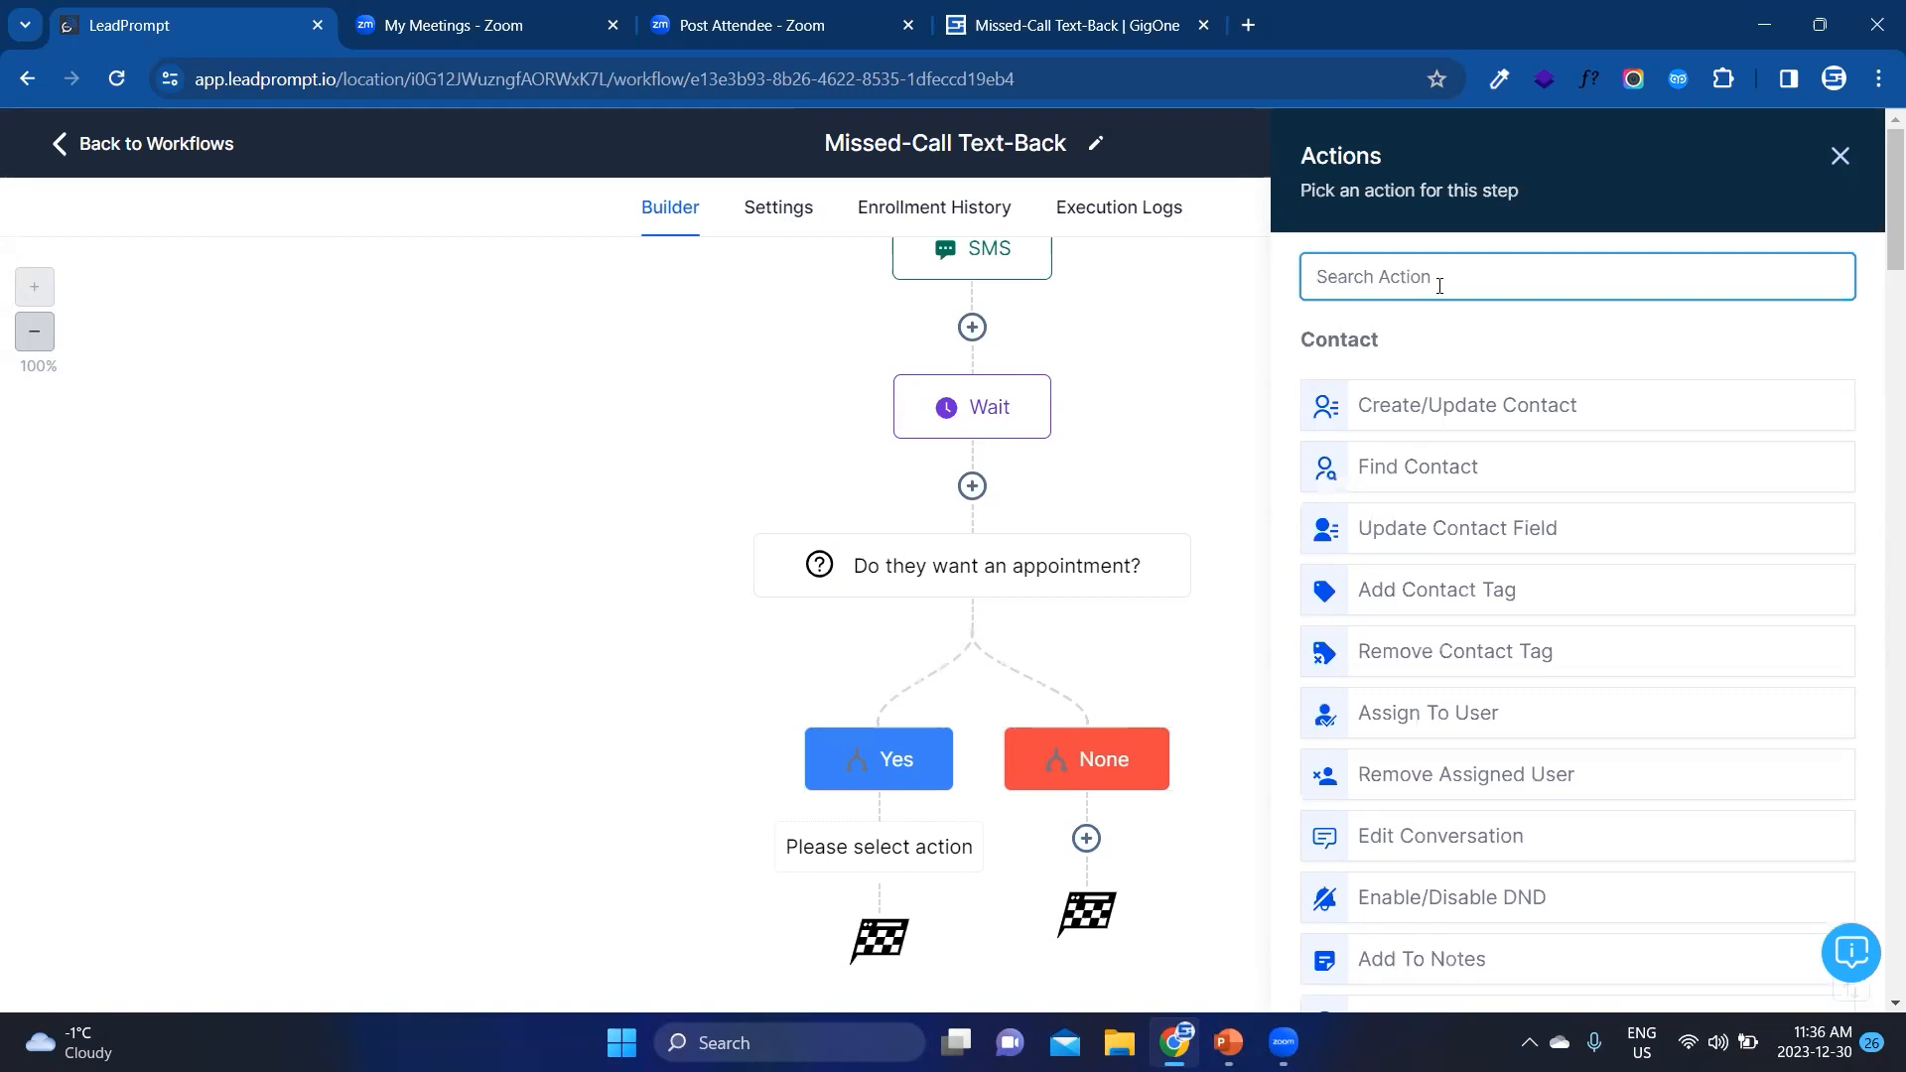
text(opp)
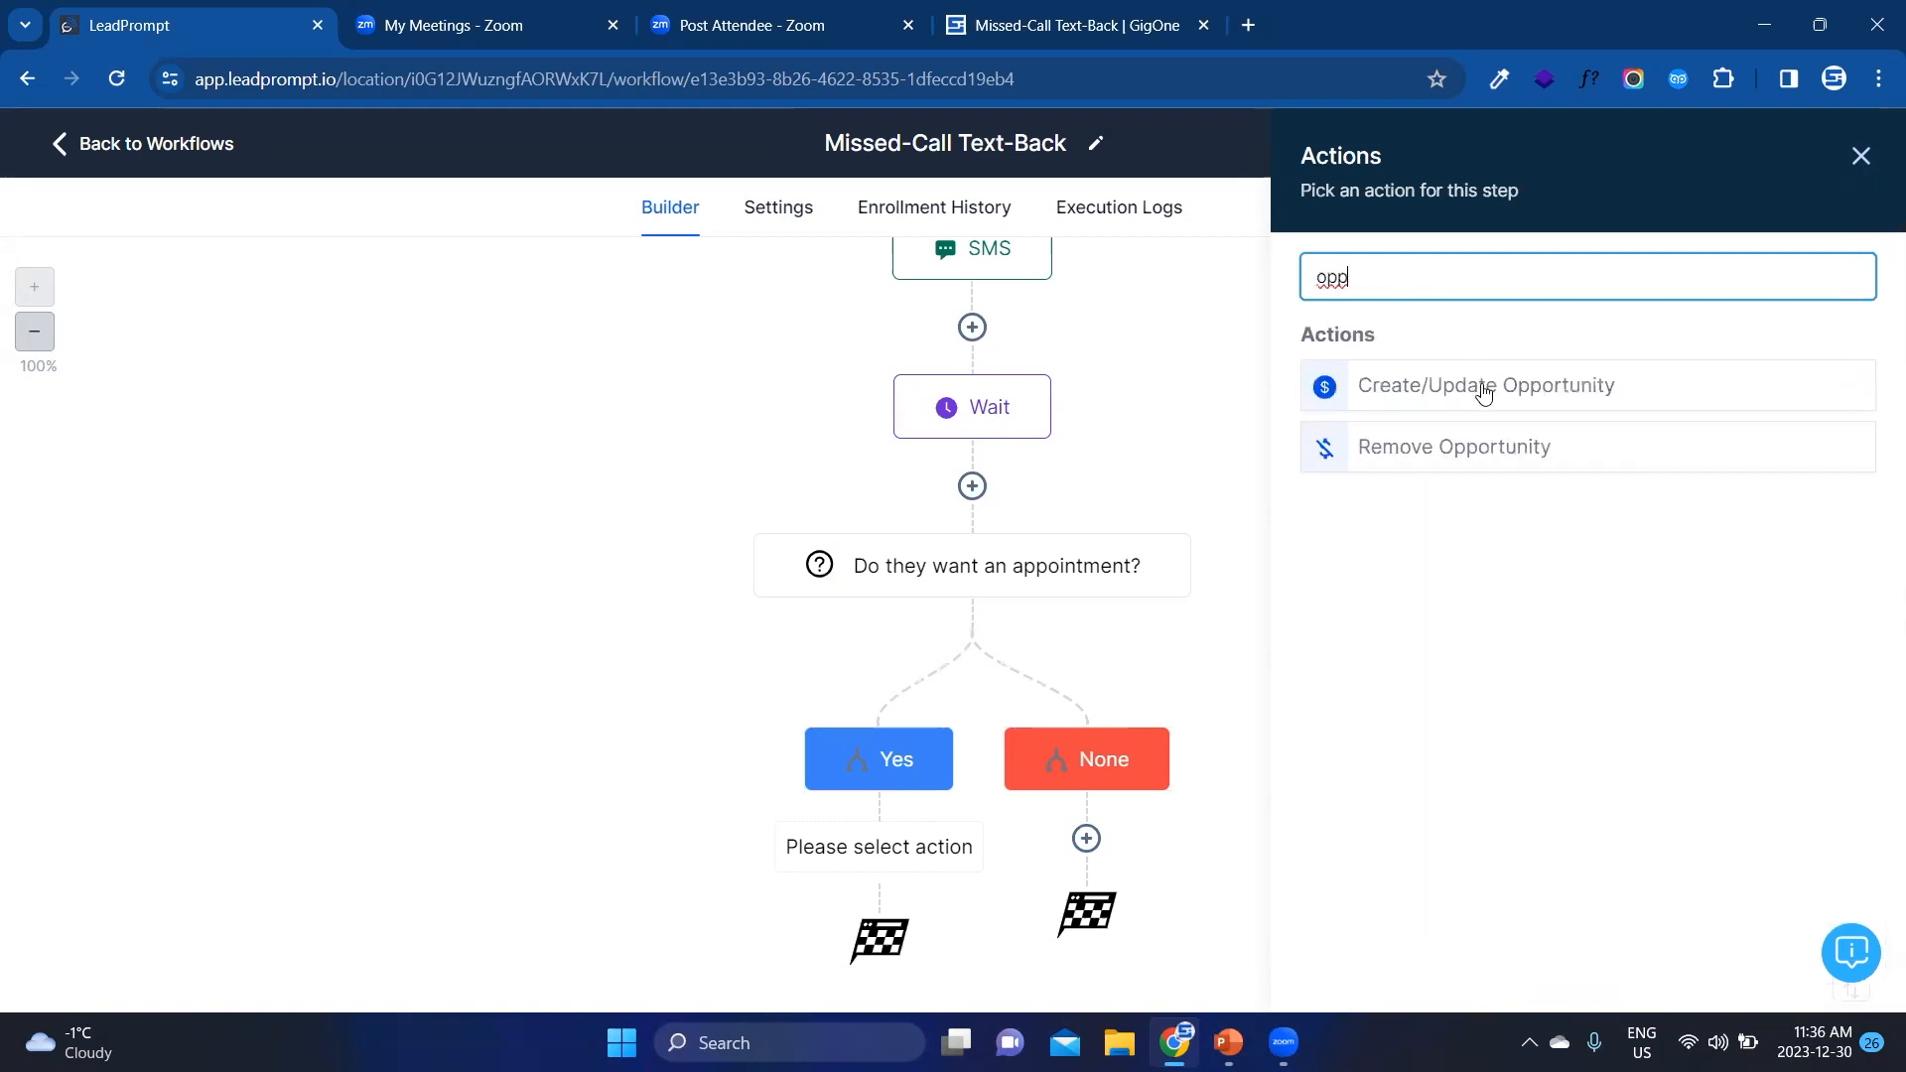
click(1485, 392)
click(1206, 449)
click(1212, 541)
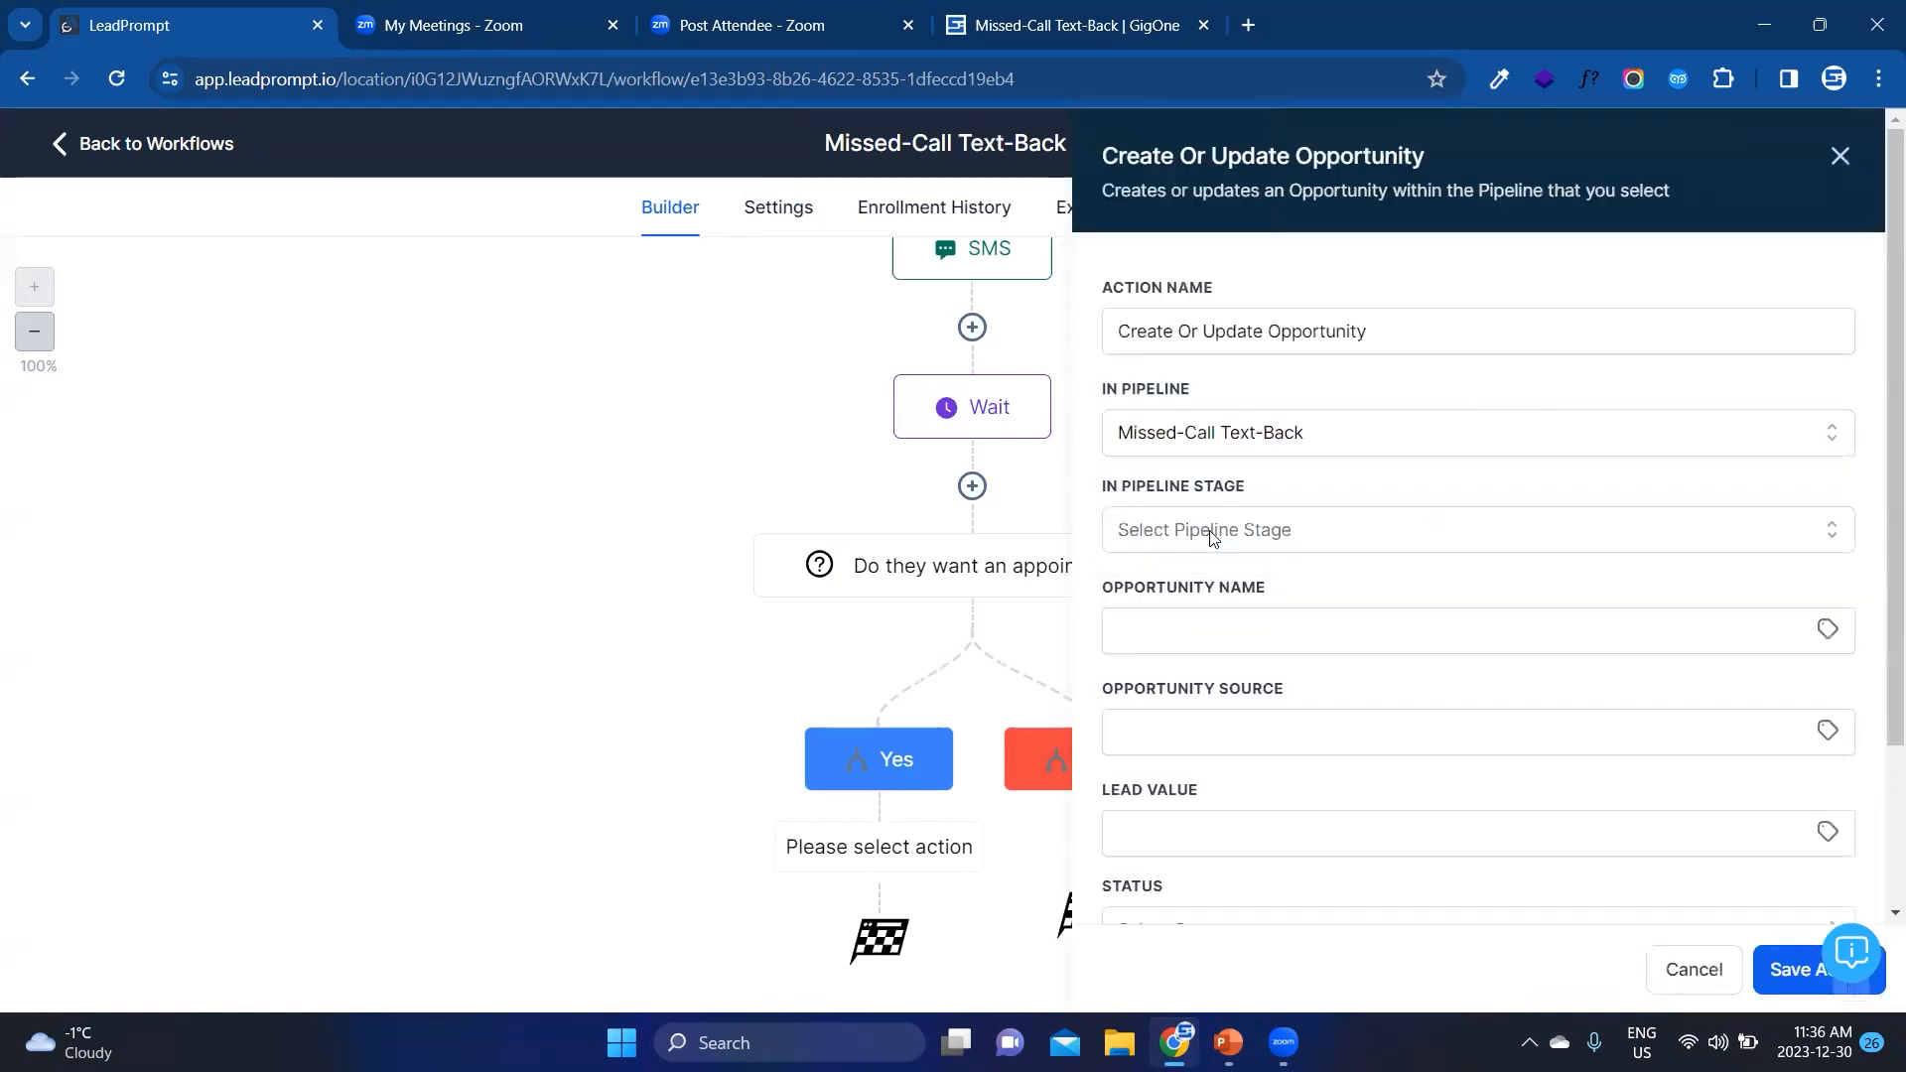
Step: Choose the opportunity's pipeline stage and status, and save the action
click(1213, 534)
click(1200, 685)
scroll(1204, 681, down, 2)
click(1129, 840)
click(1789, 970)
Step: Add a Send SMS action below the Create Or Update Opportunity action in the Yes branch
scroll(891, 832, down, 2)
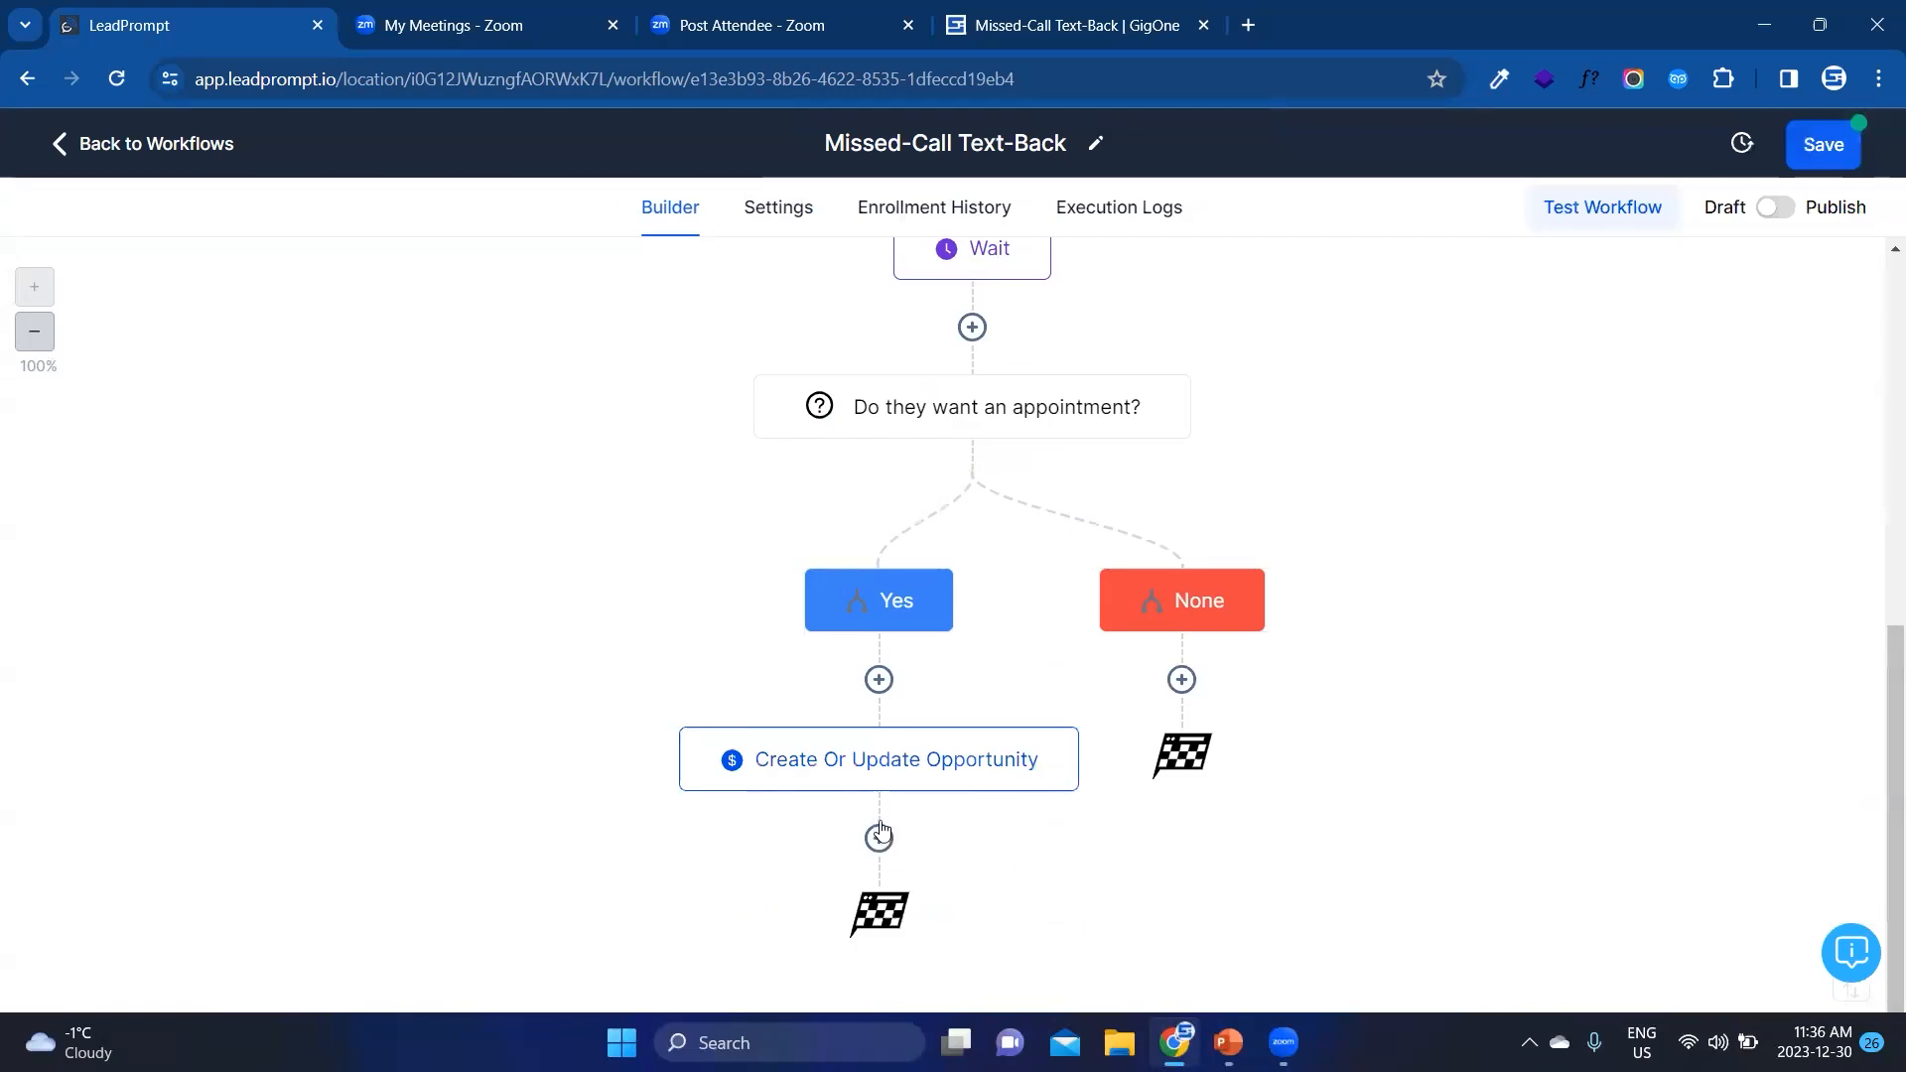
click(878, 839)
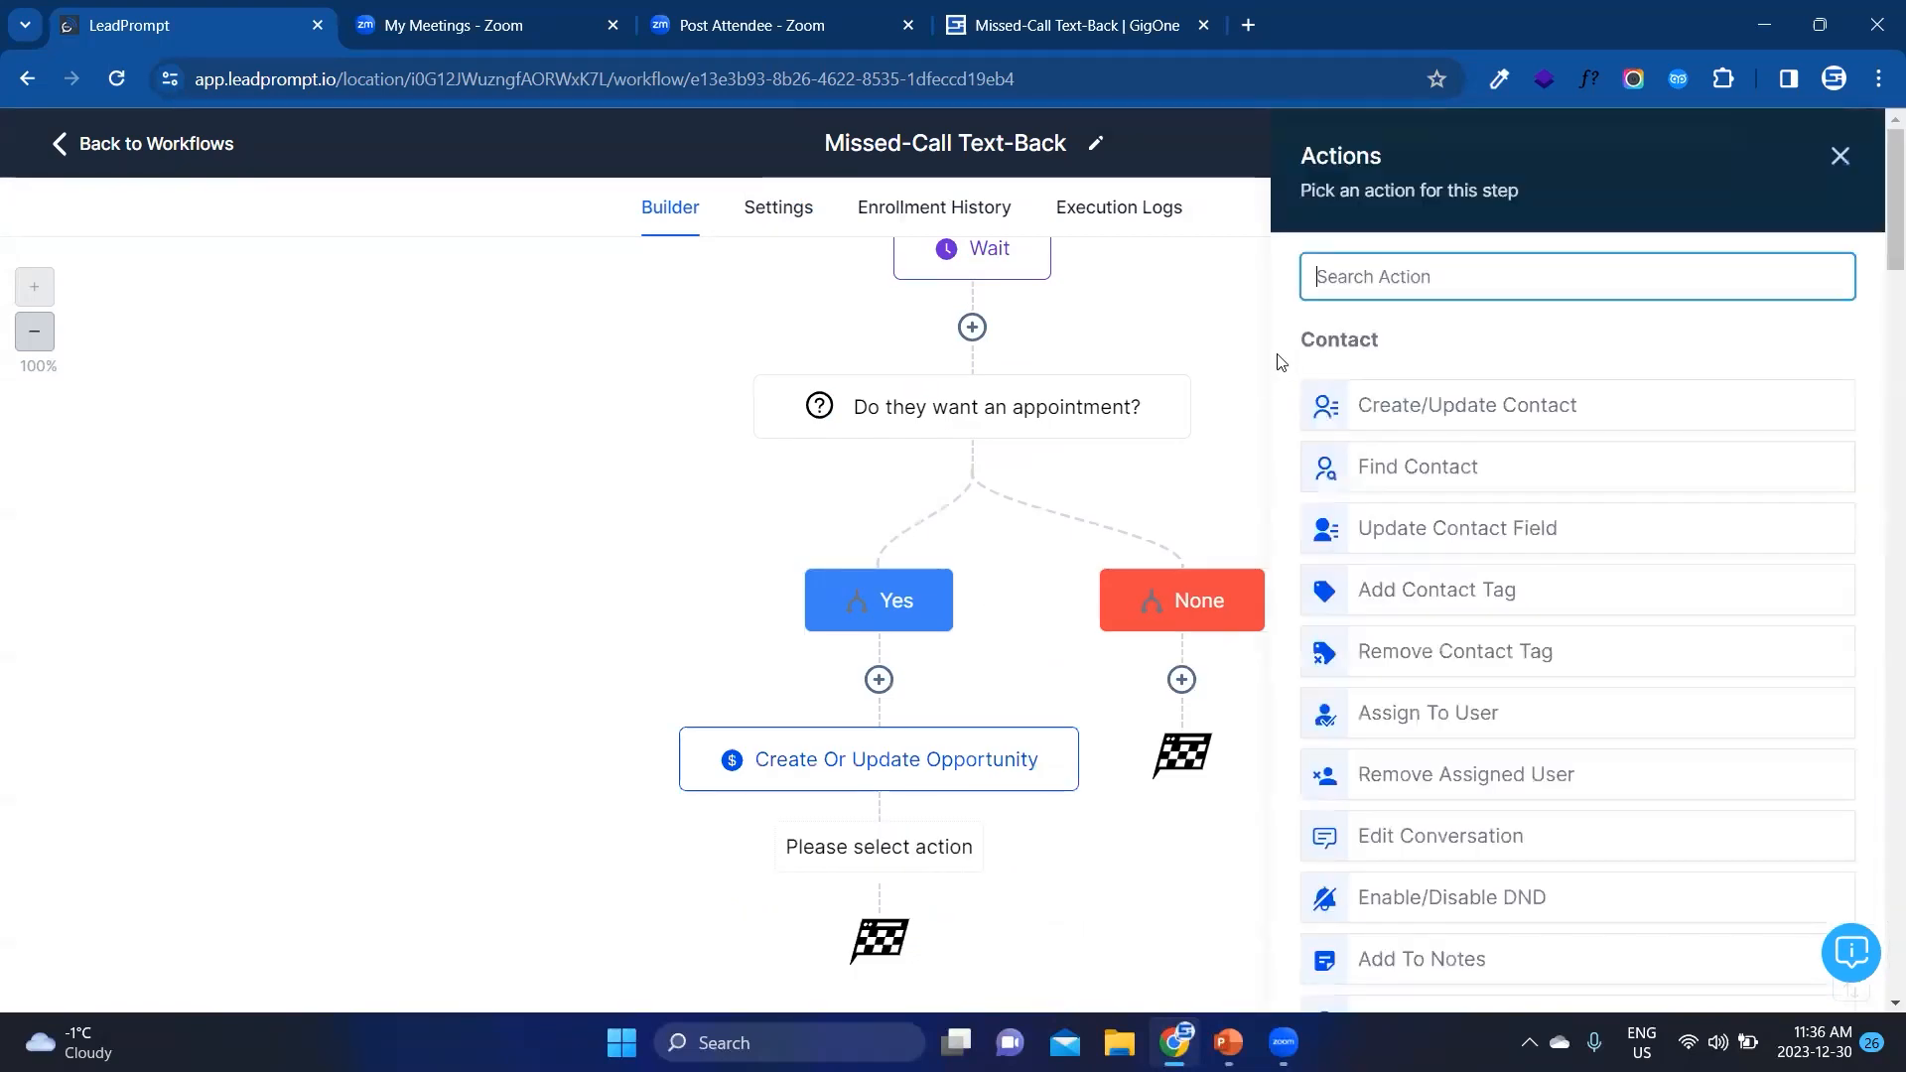
text(sms)
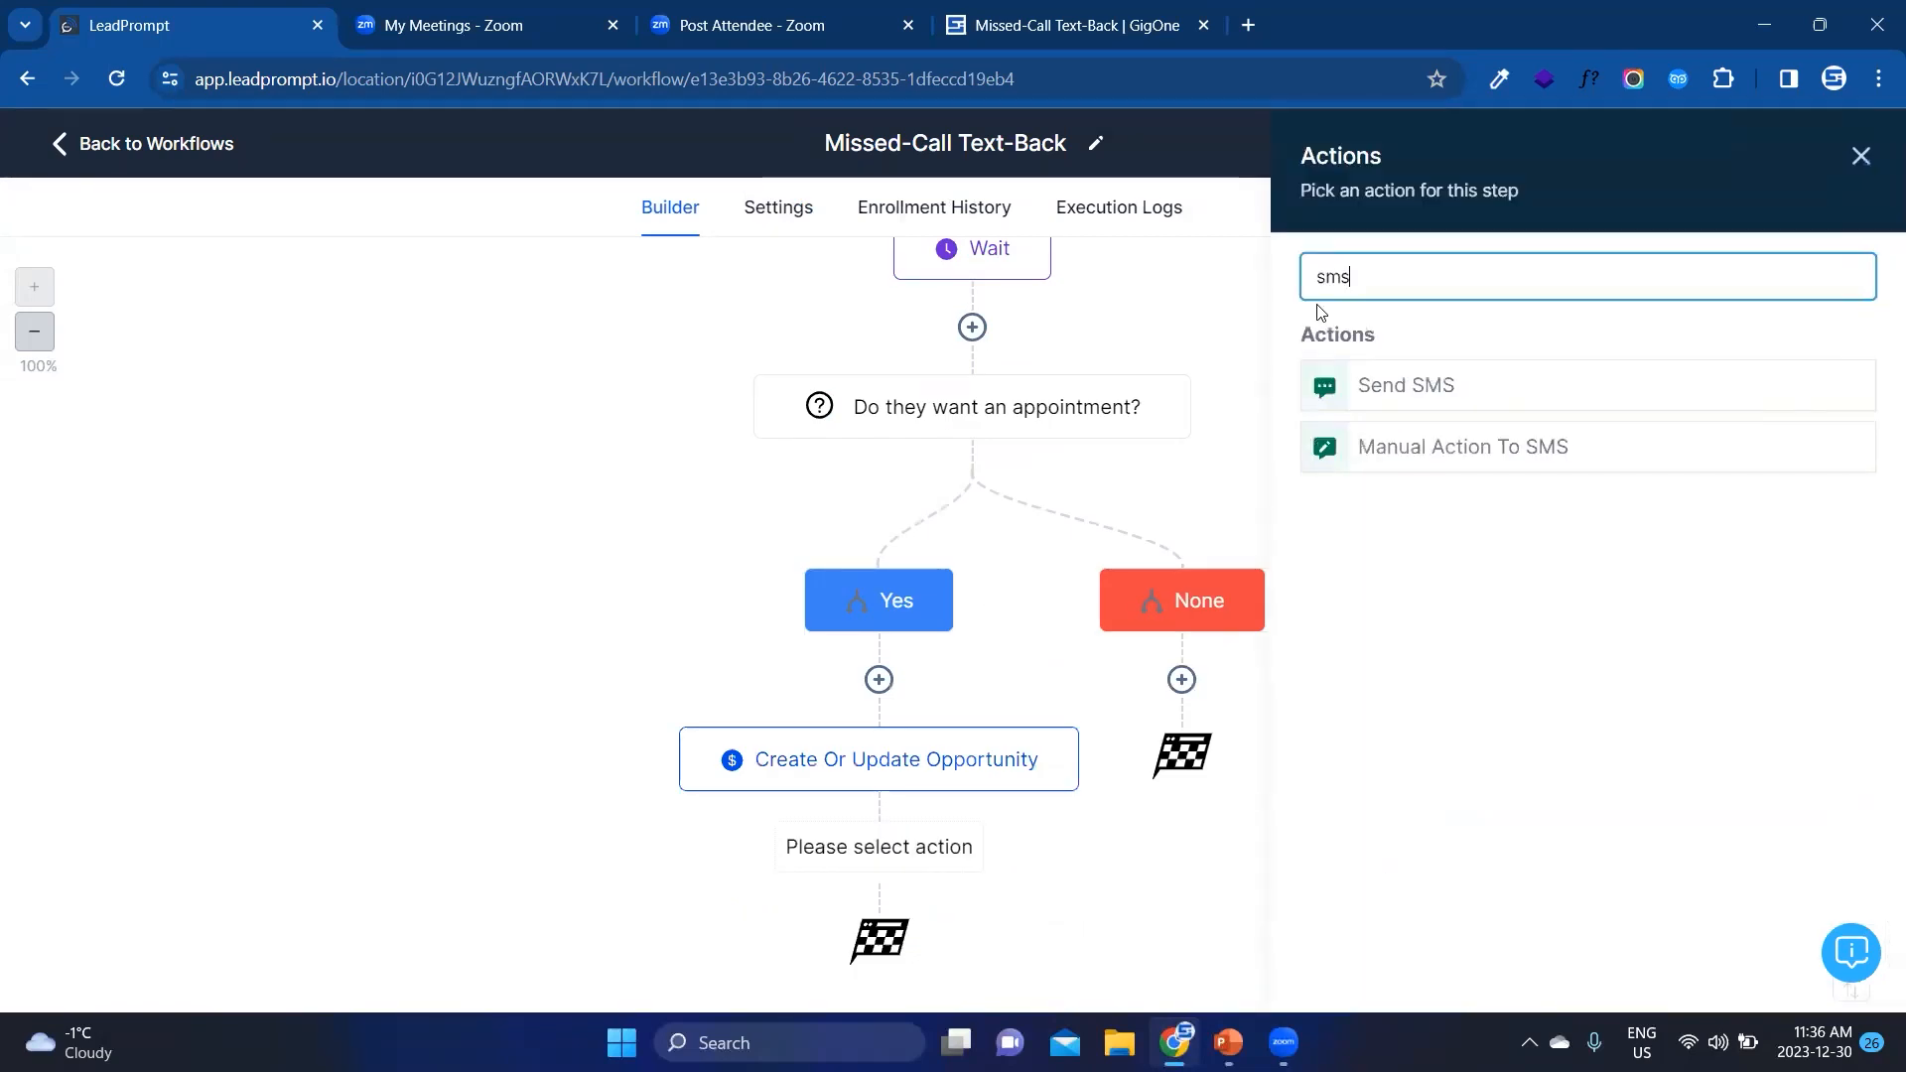
click(1422, 399)
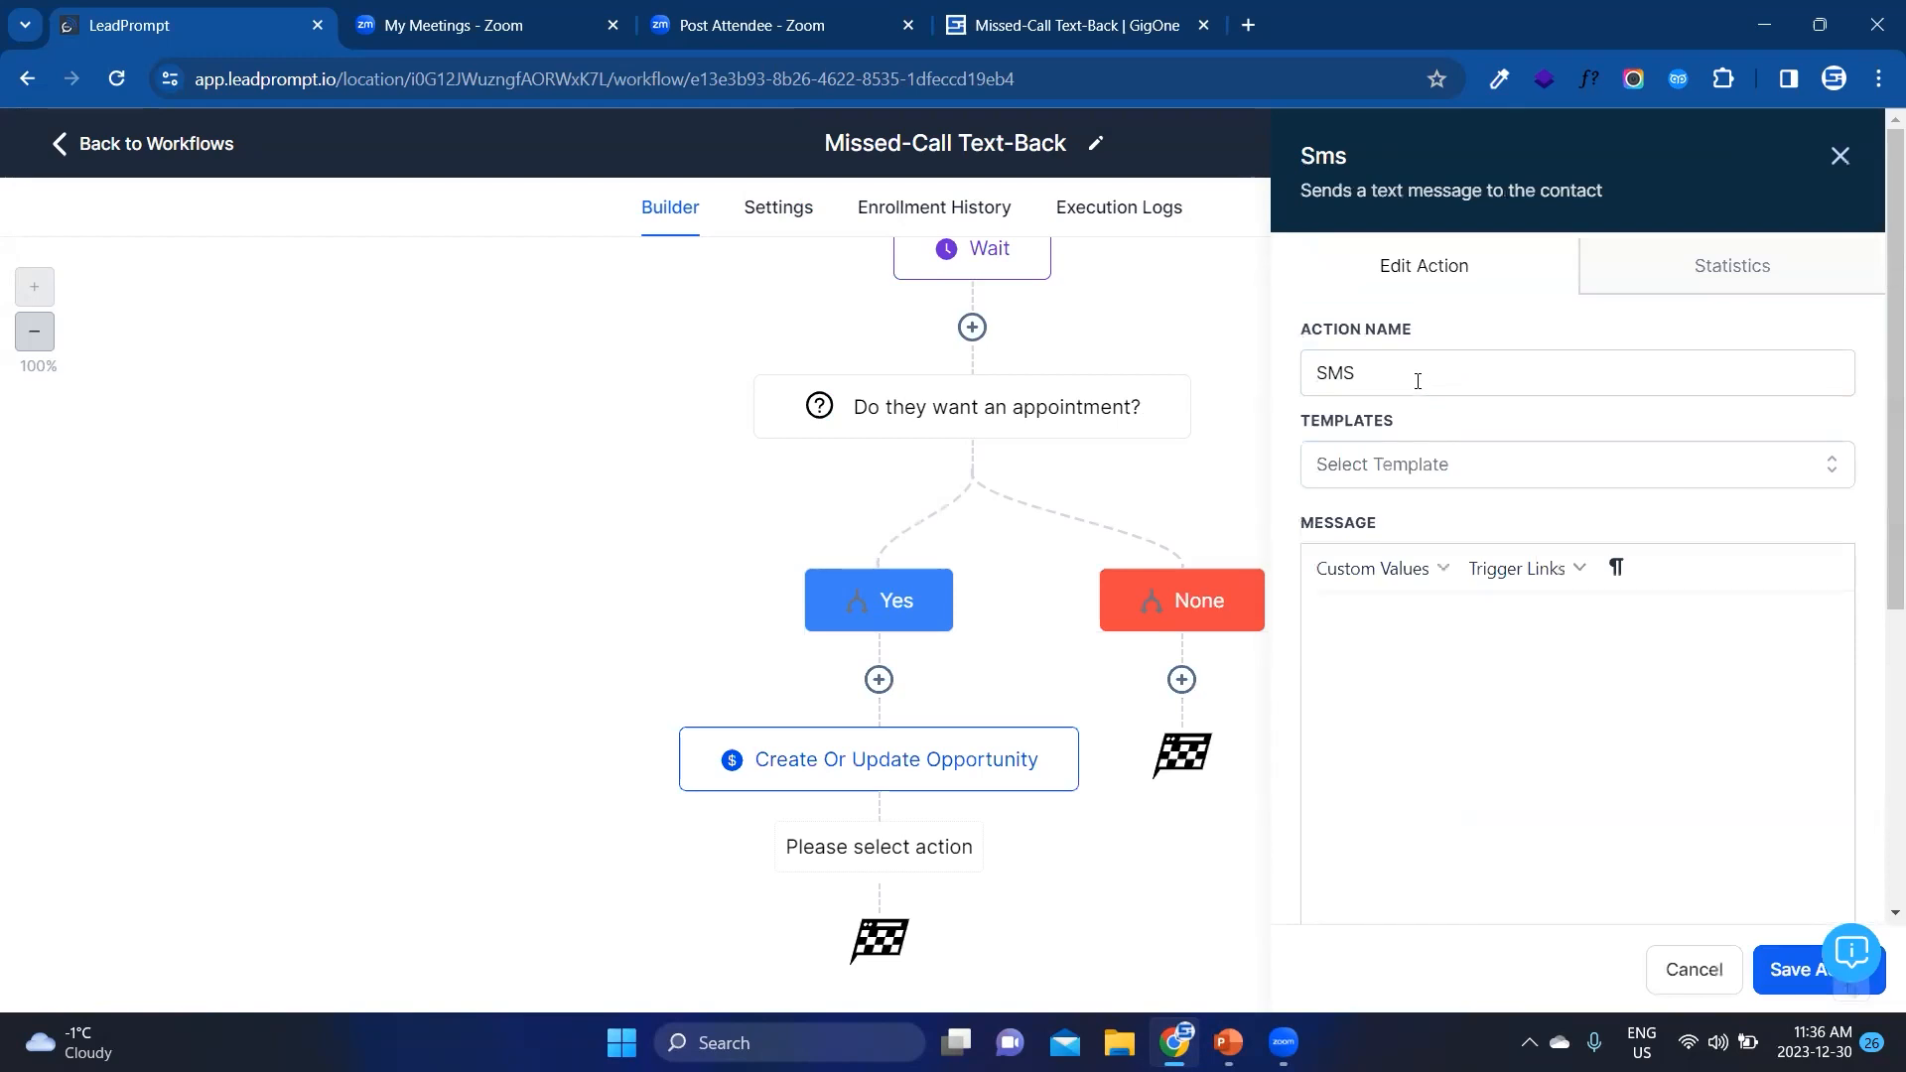
click(1346, 614)
text(Sounds grea)
text(t! )
text(Here's the )
text(link)
key(BackSpace)
key(BackSpace)
key(BackSpace)
text(our b)
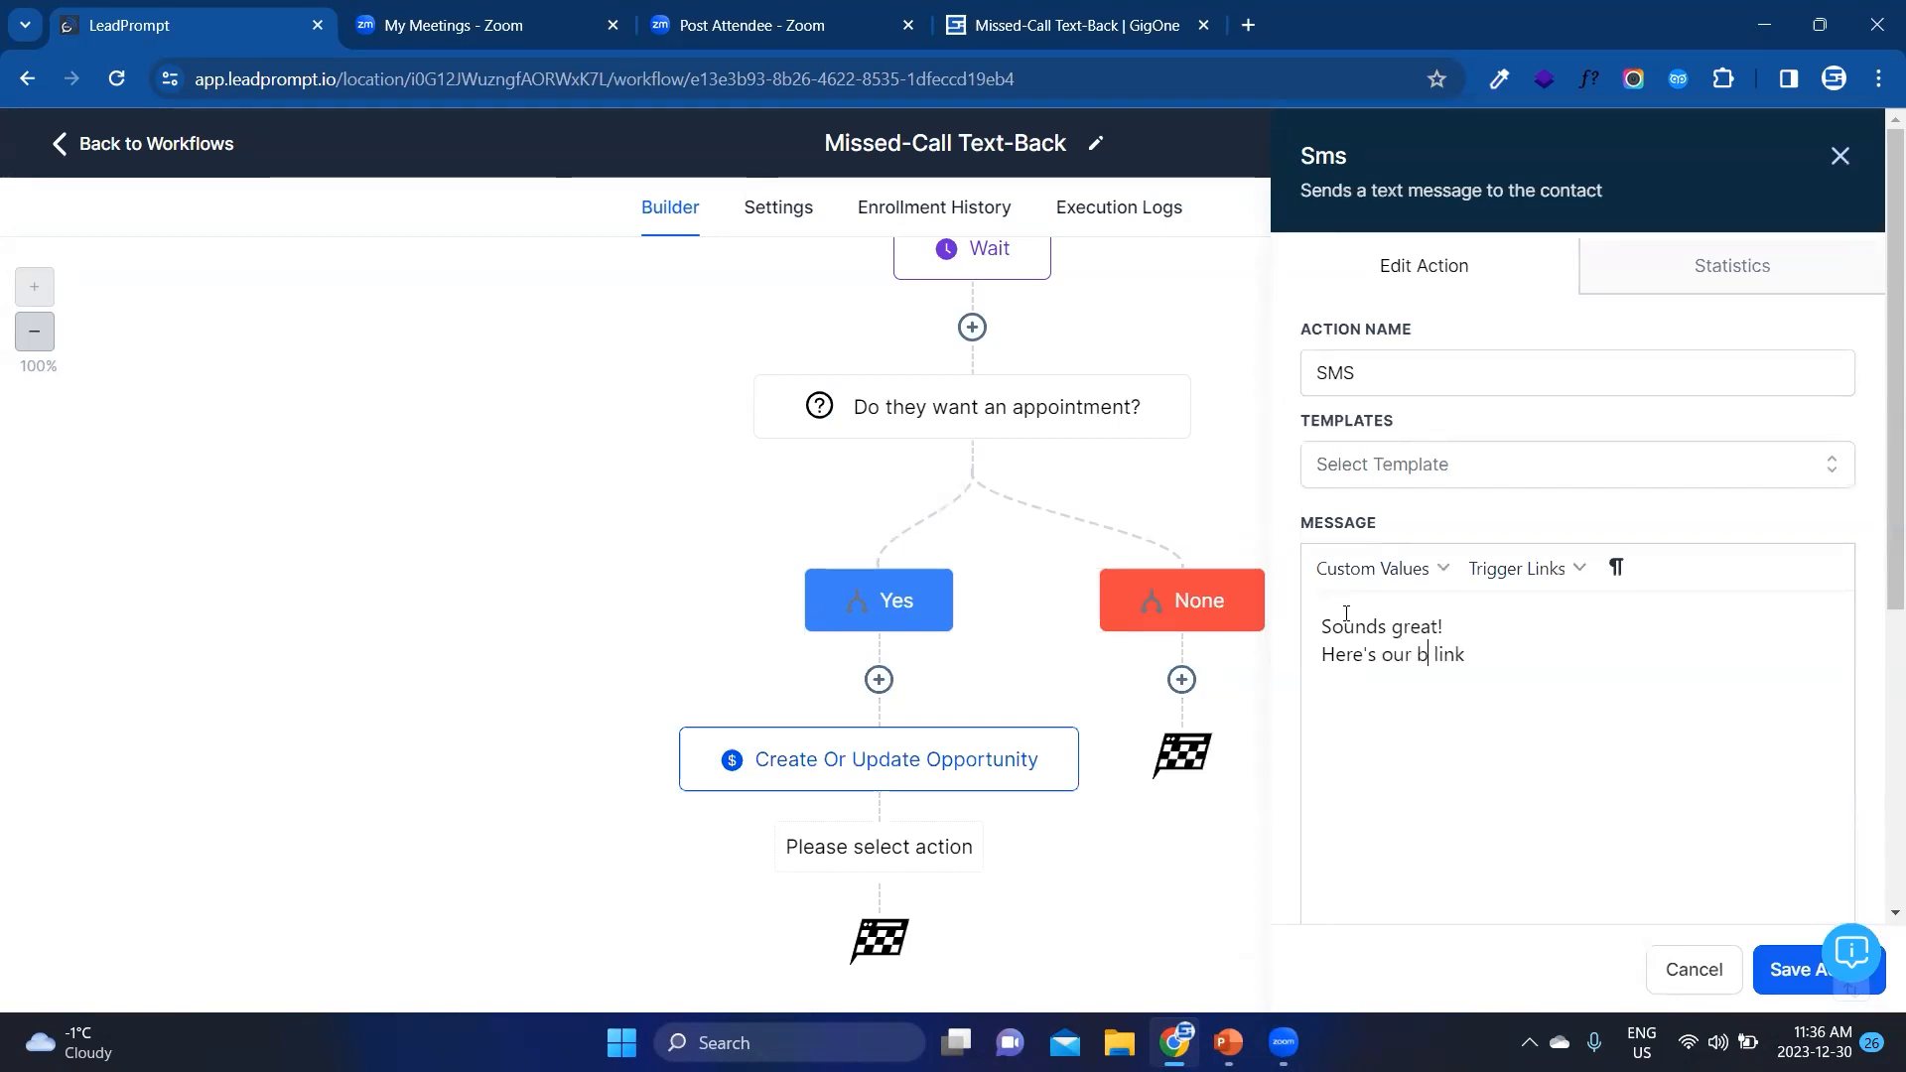
text(ooking)
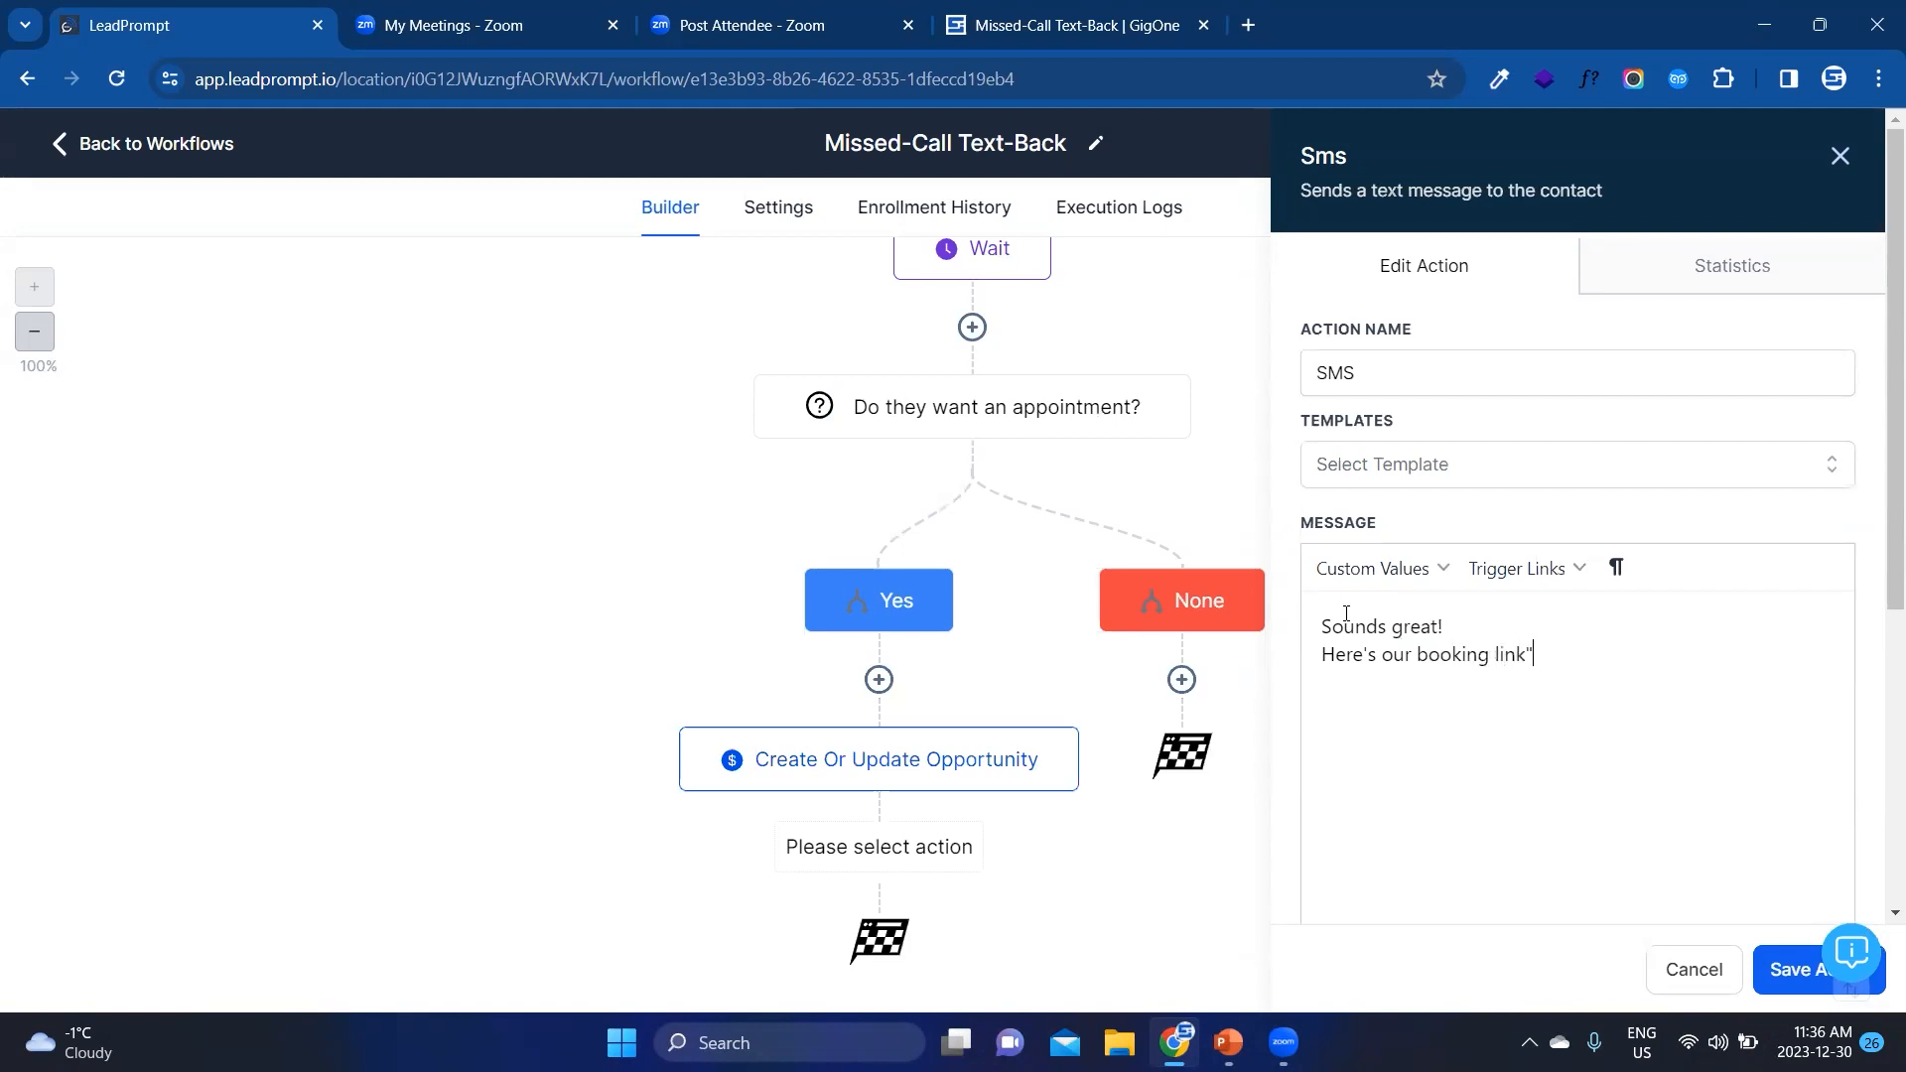
text( link: www.bookinglink.ca)
drag(1726, 664, 1529, 656)
click(1793, 973)
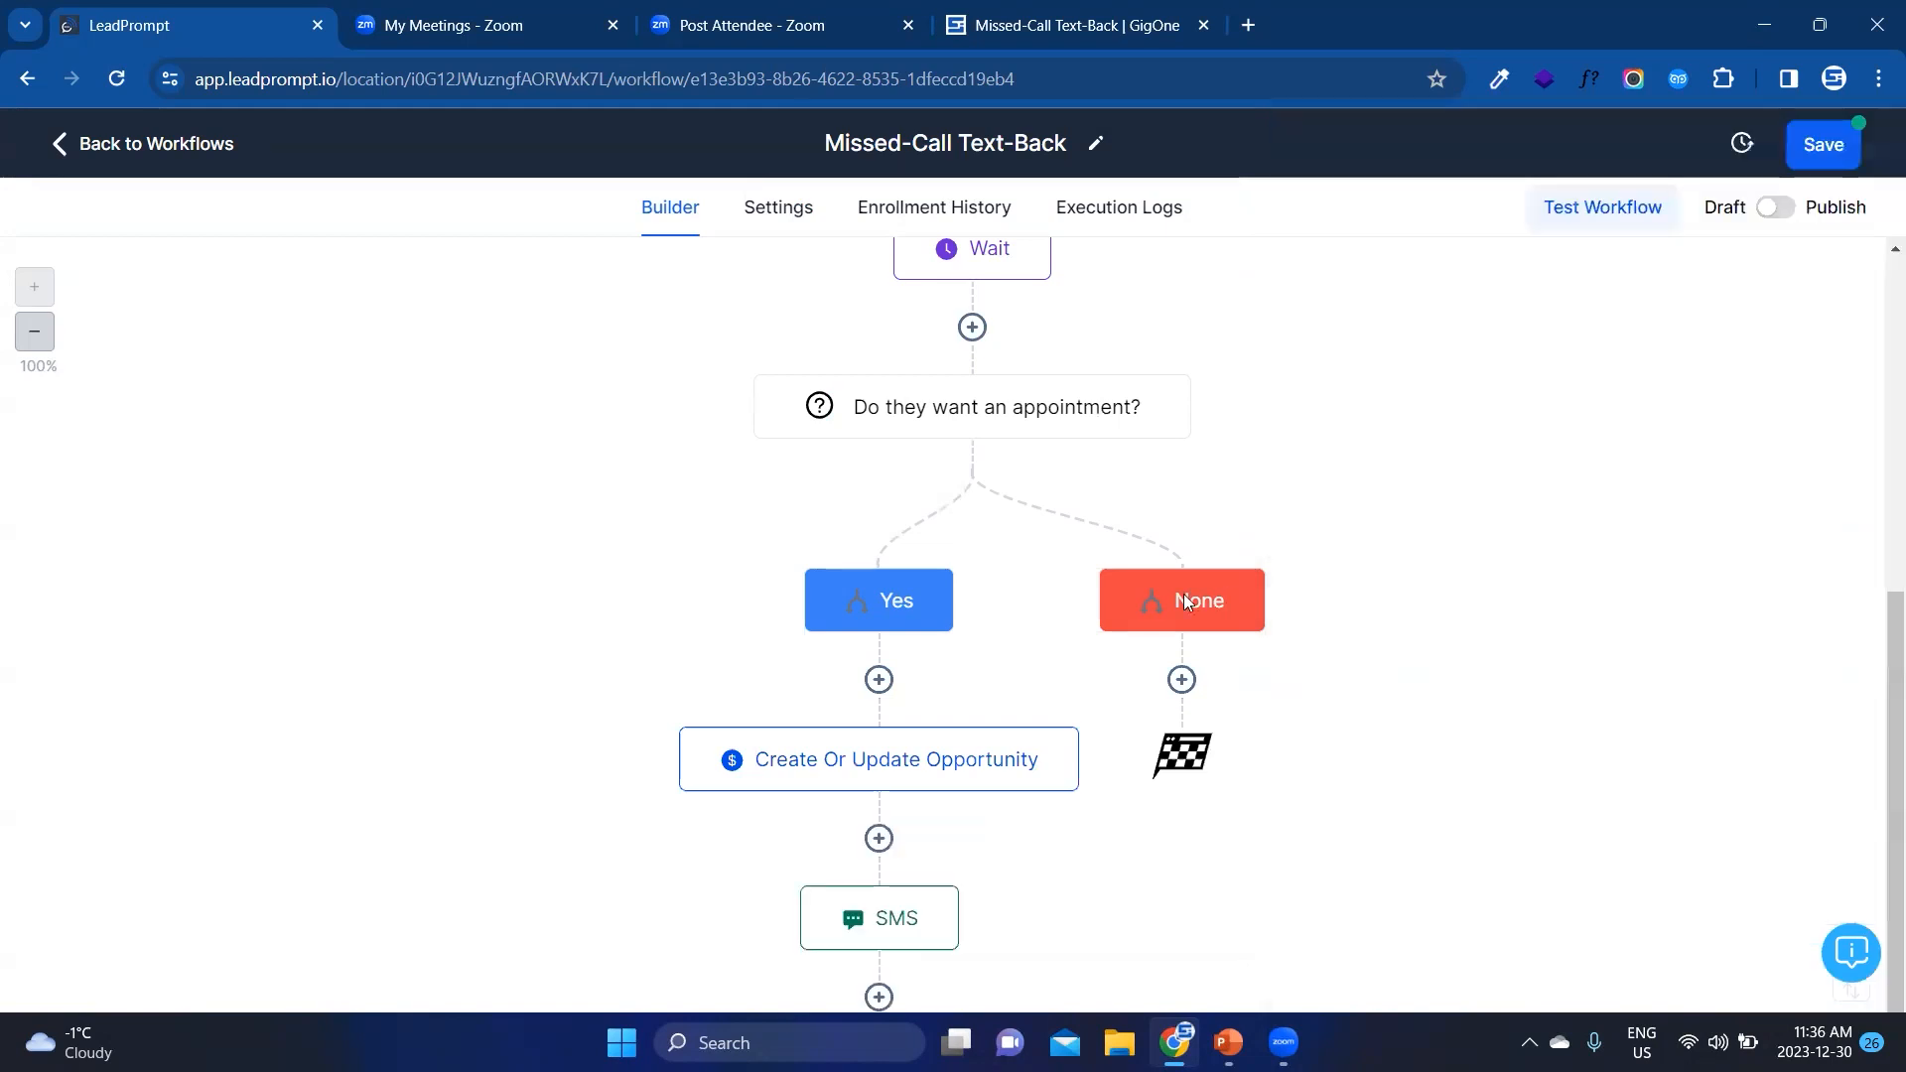
scroll(1047, 803, down, 2)
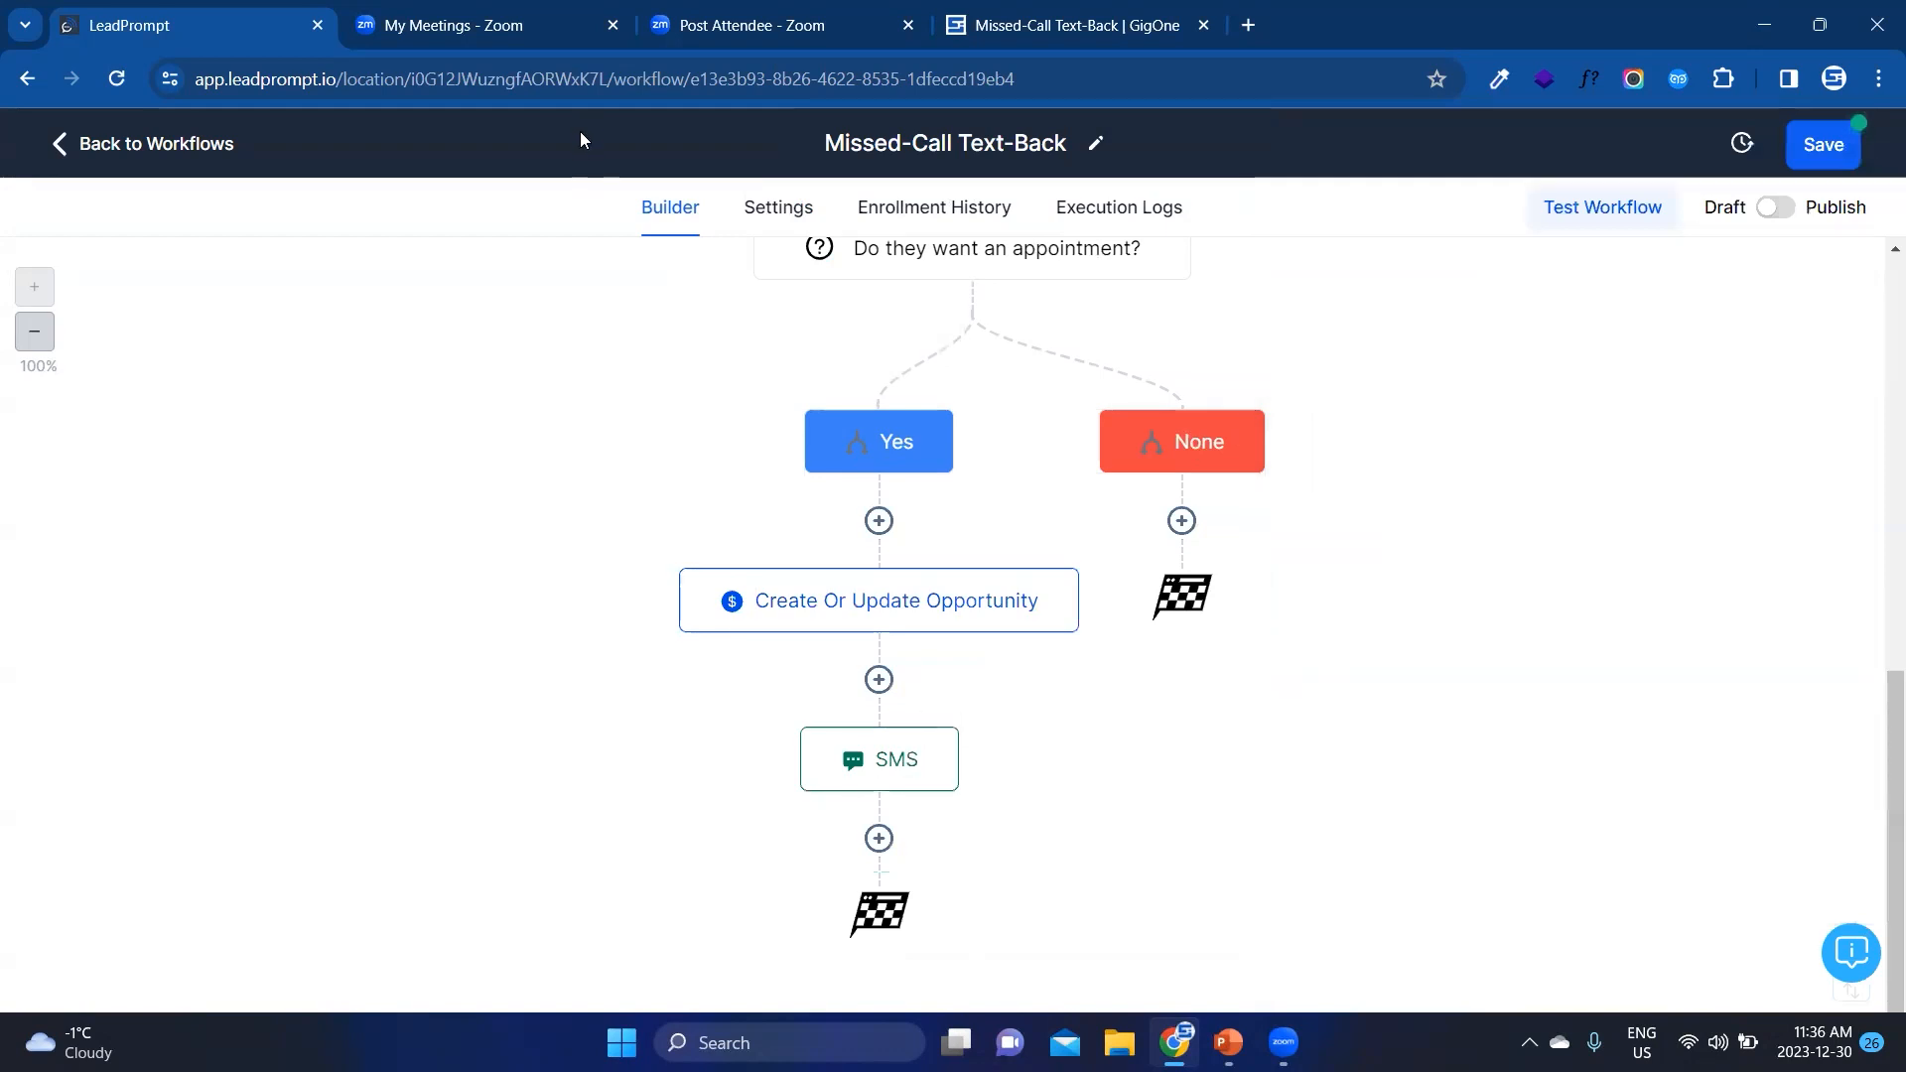
scroll(1163, 595, up, 3)
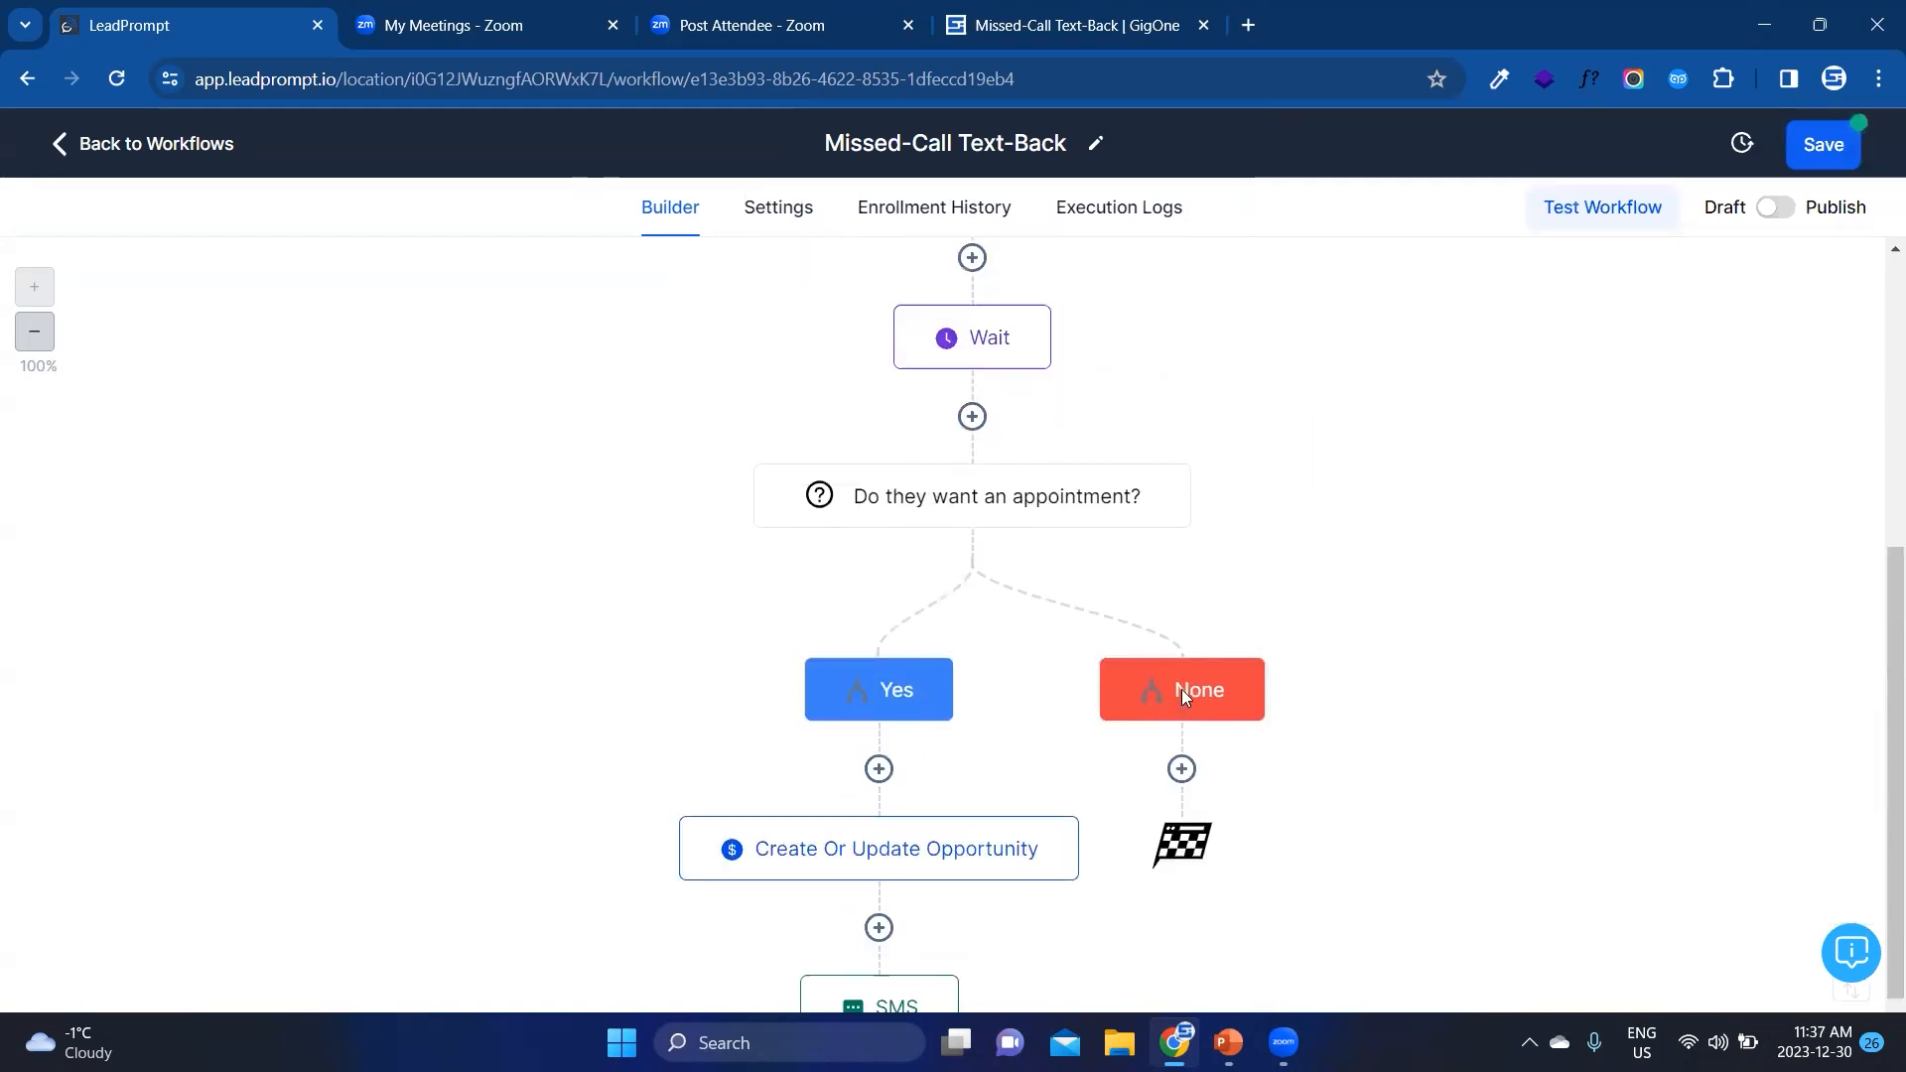
click(1181, 768)
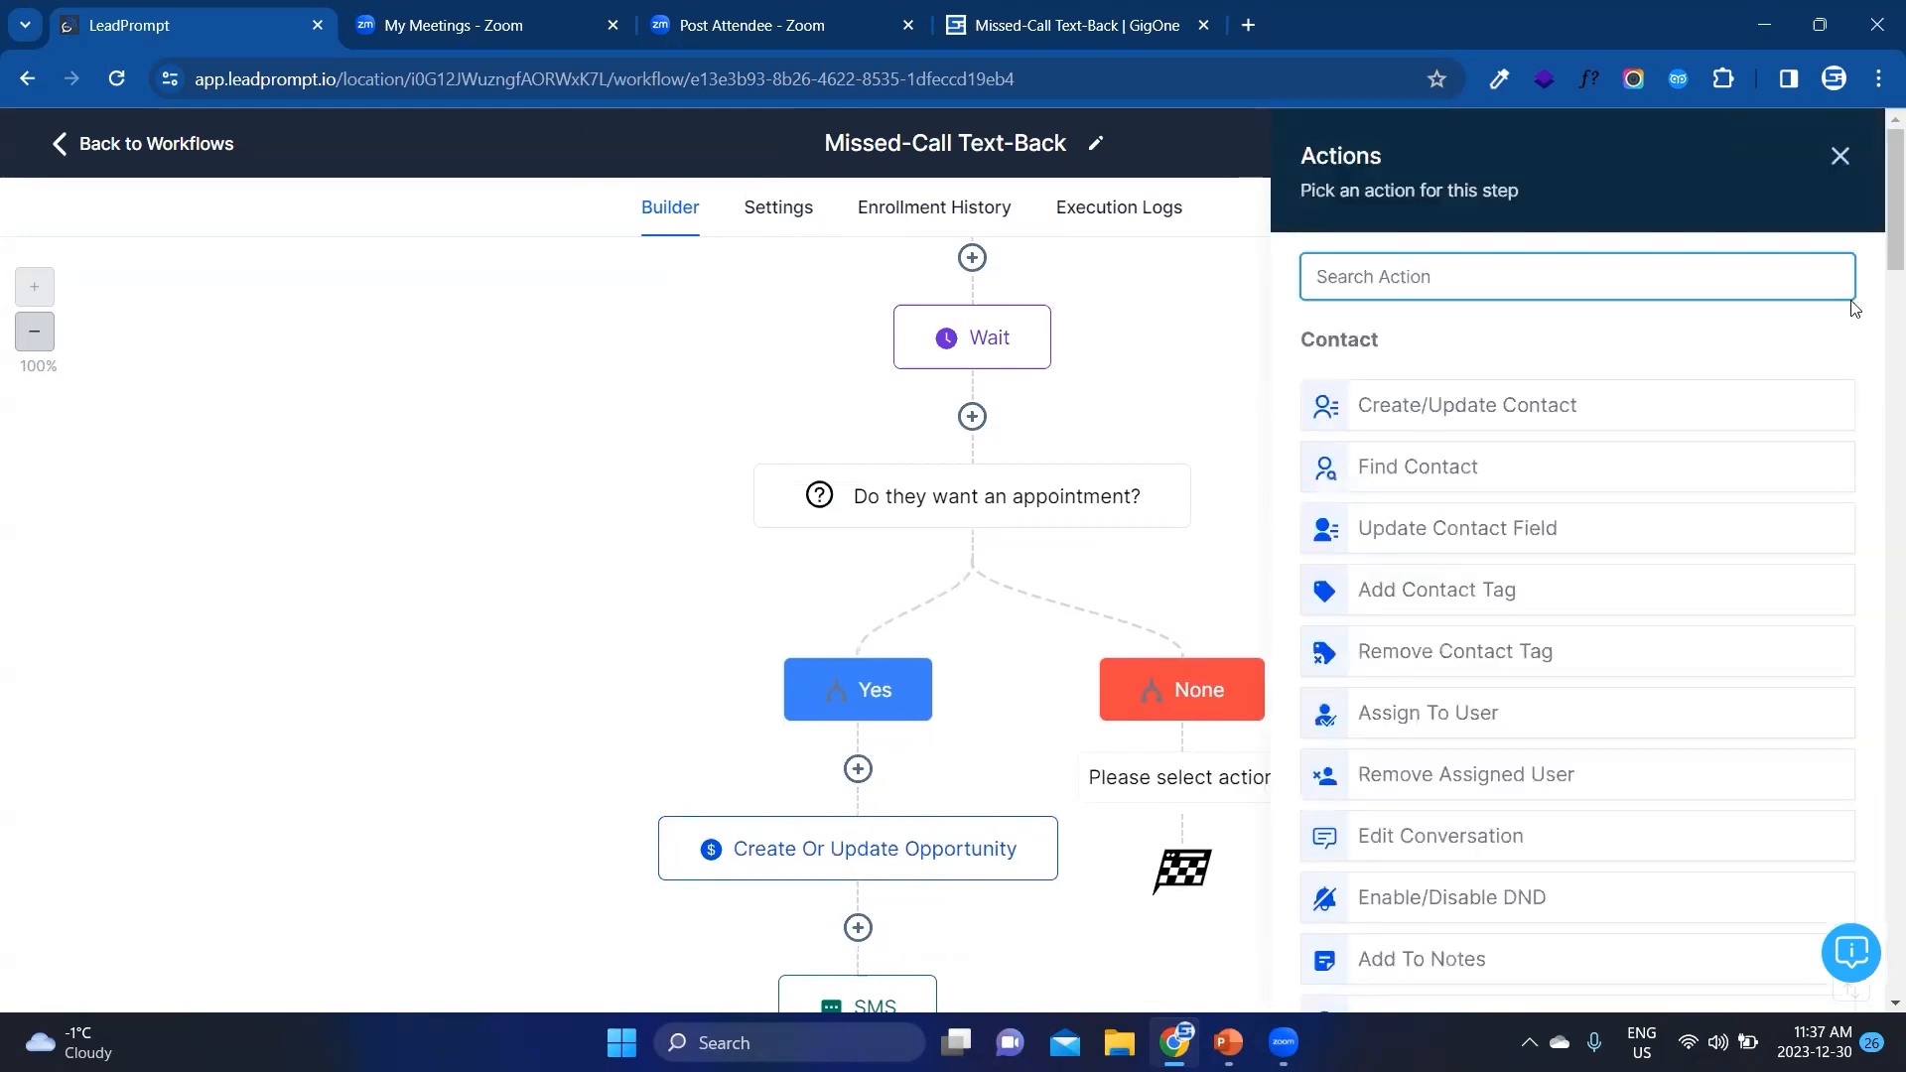
click(1843, 158)
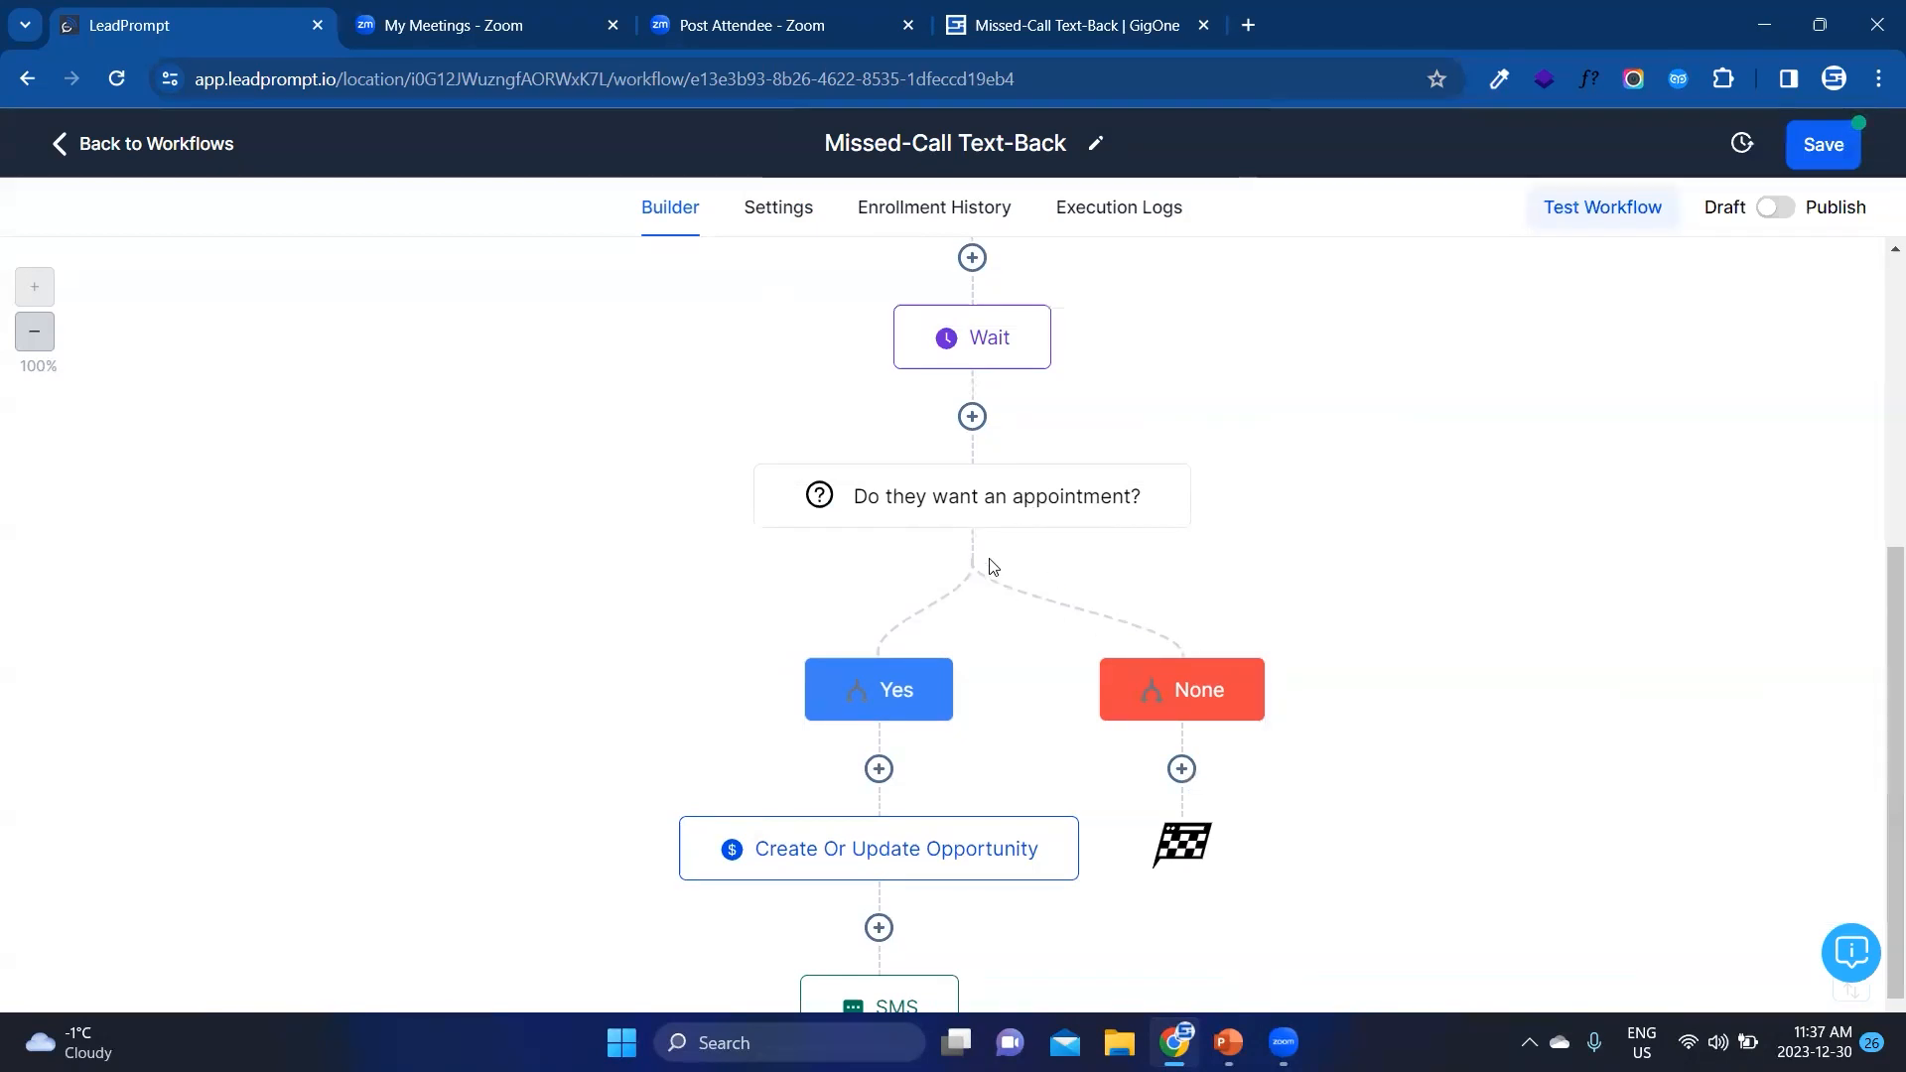
Step: Add a second branch named No to the "Do they want an appointment?" condition
click(971, 508)
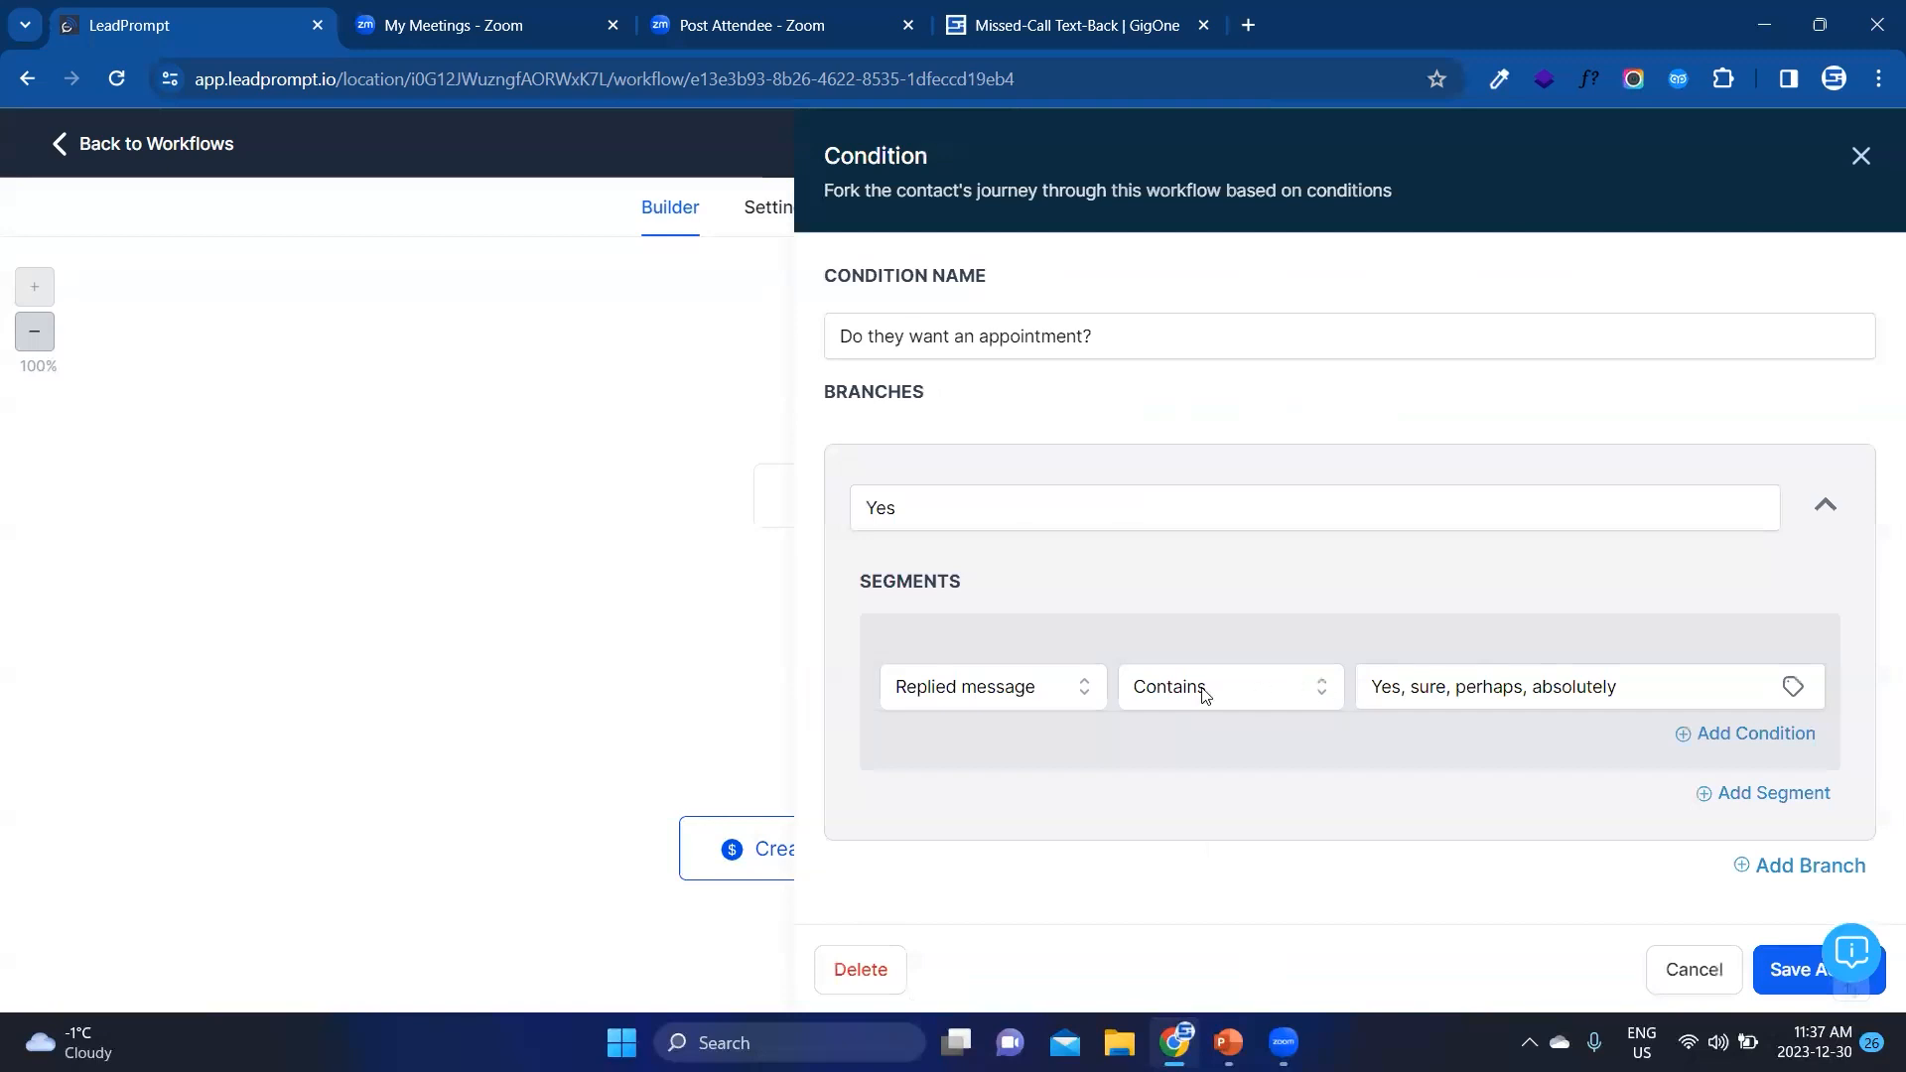
click(1777, 878)
double_click(955, 585)
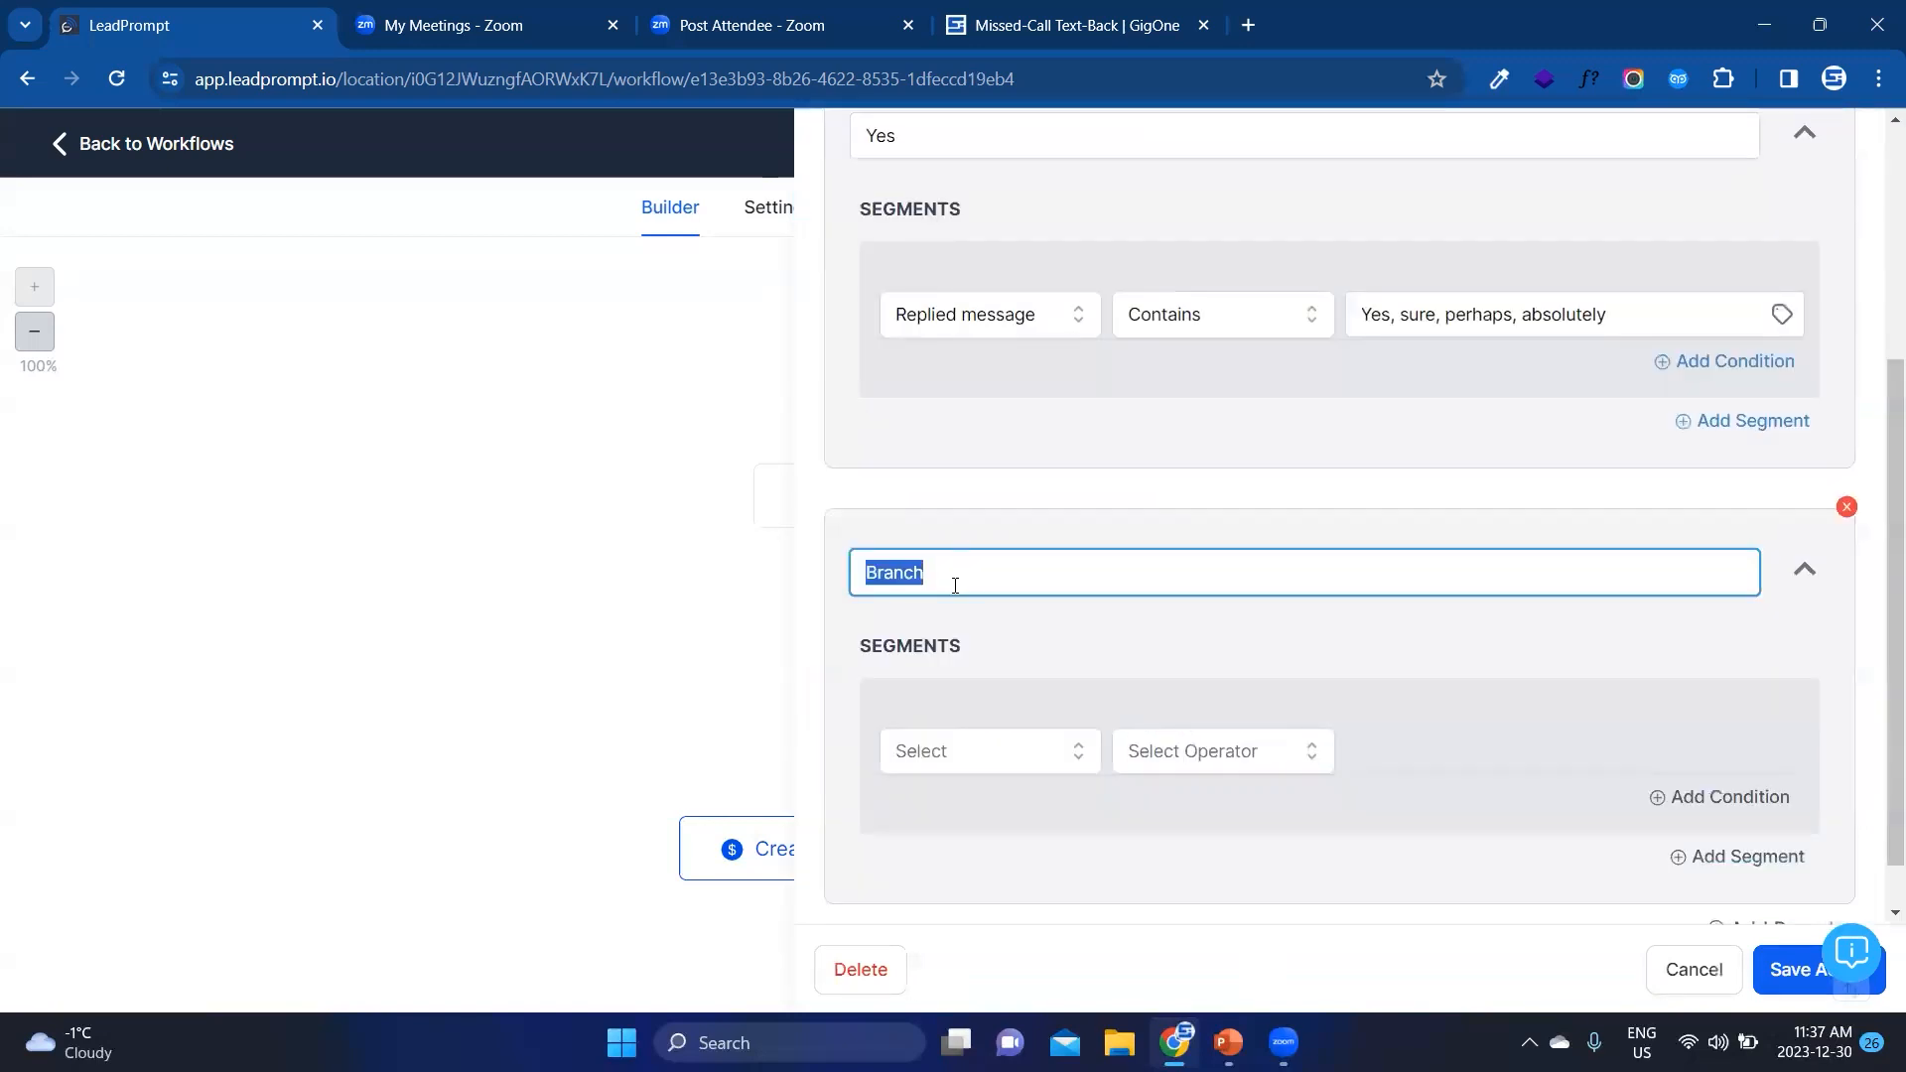
text(No)
Step: Set the No branch's condition to Replied message Contains "No, Nope" and save the action
click(979, 747)
click(1025, 849)
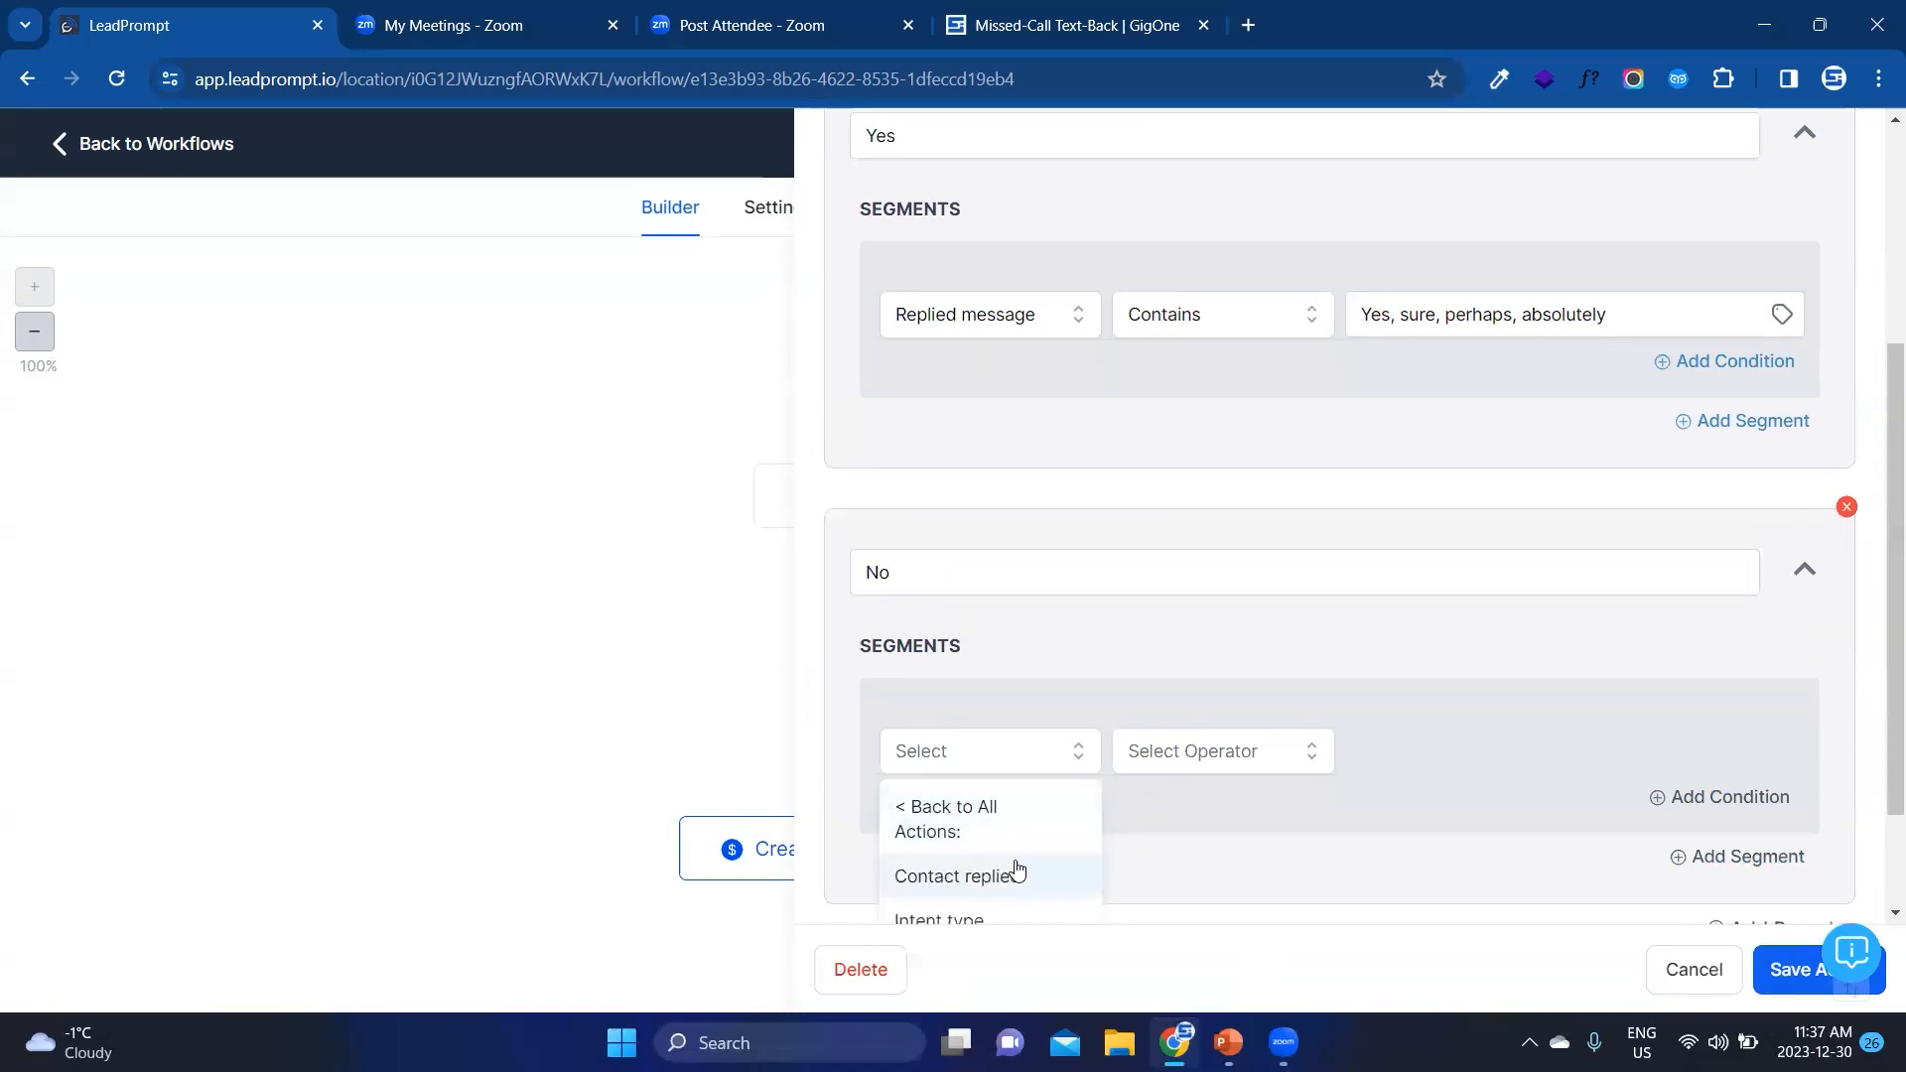
scroll(1013, 873, down, 2)
click(986, 809)
click(1207, 699)
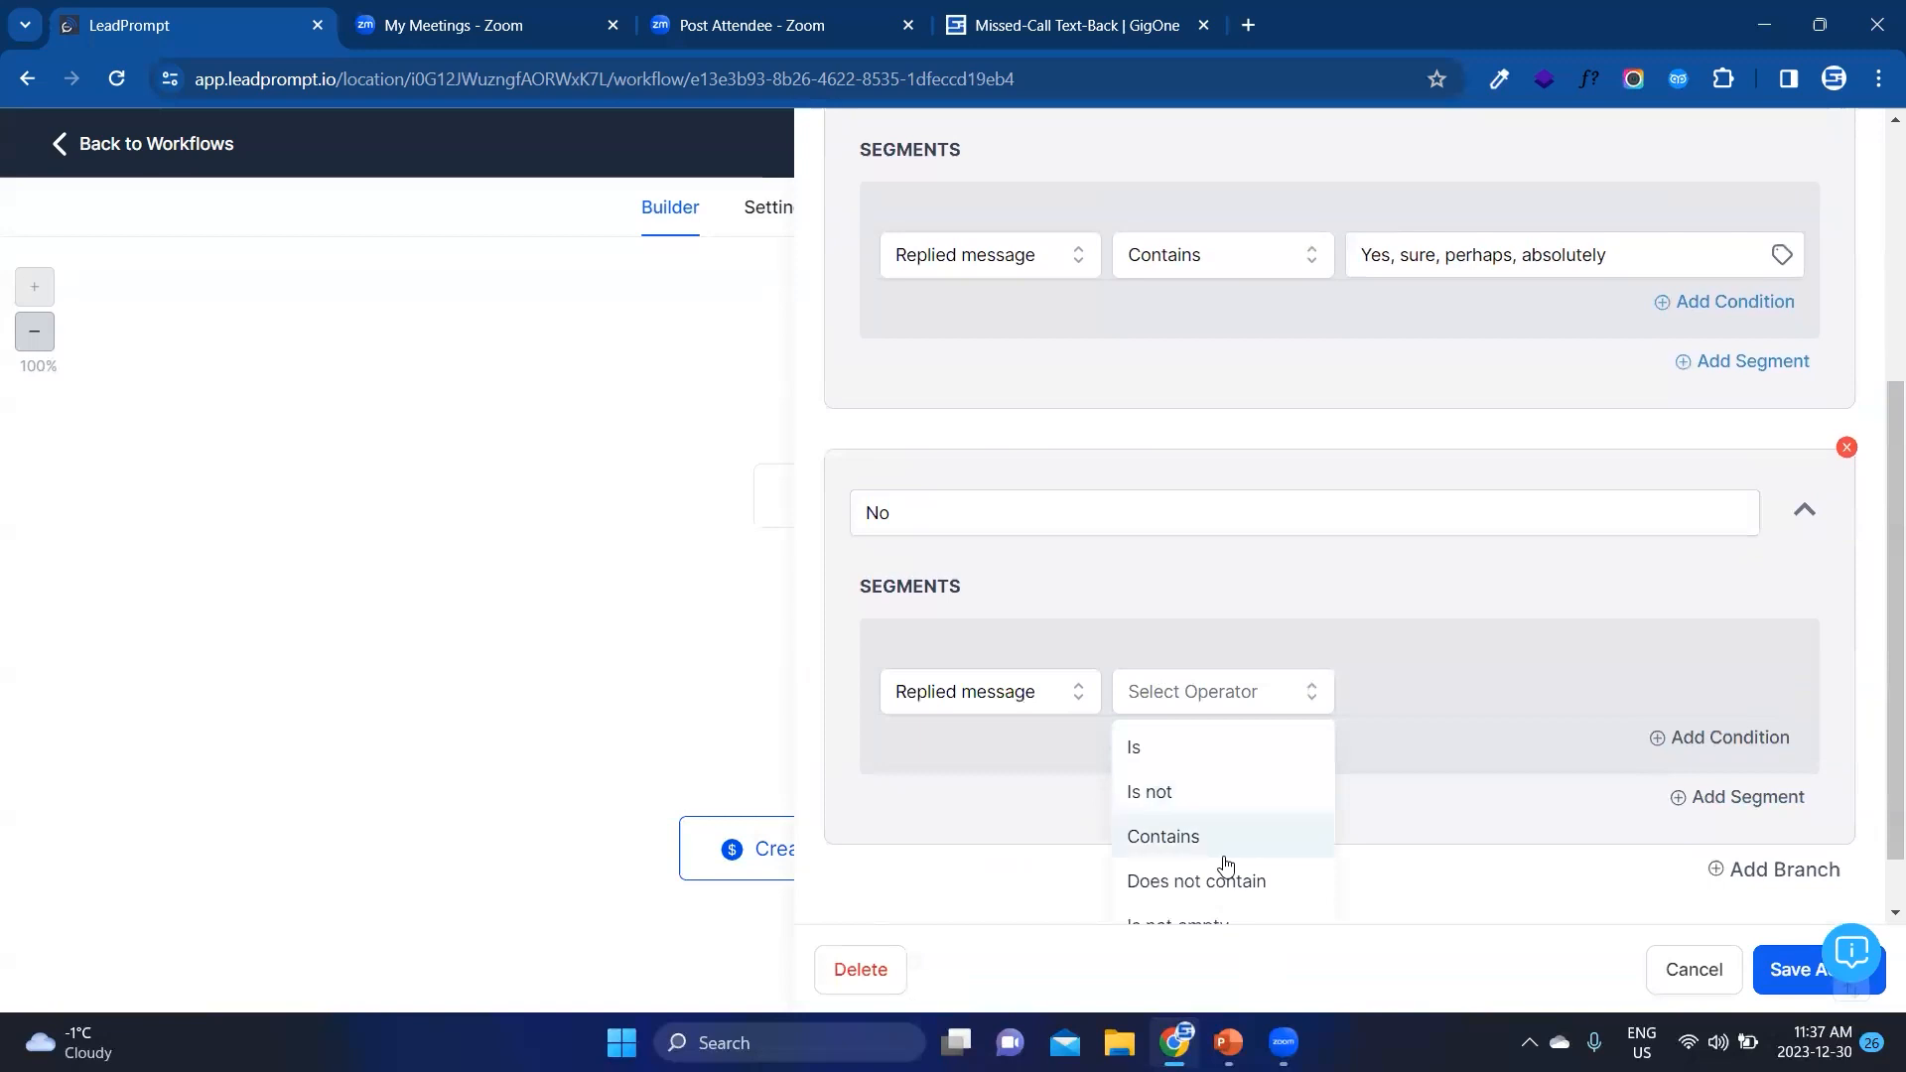
click(1223, 839)
click(1378, 705)
text(No, Nope)
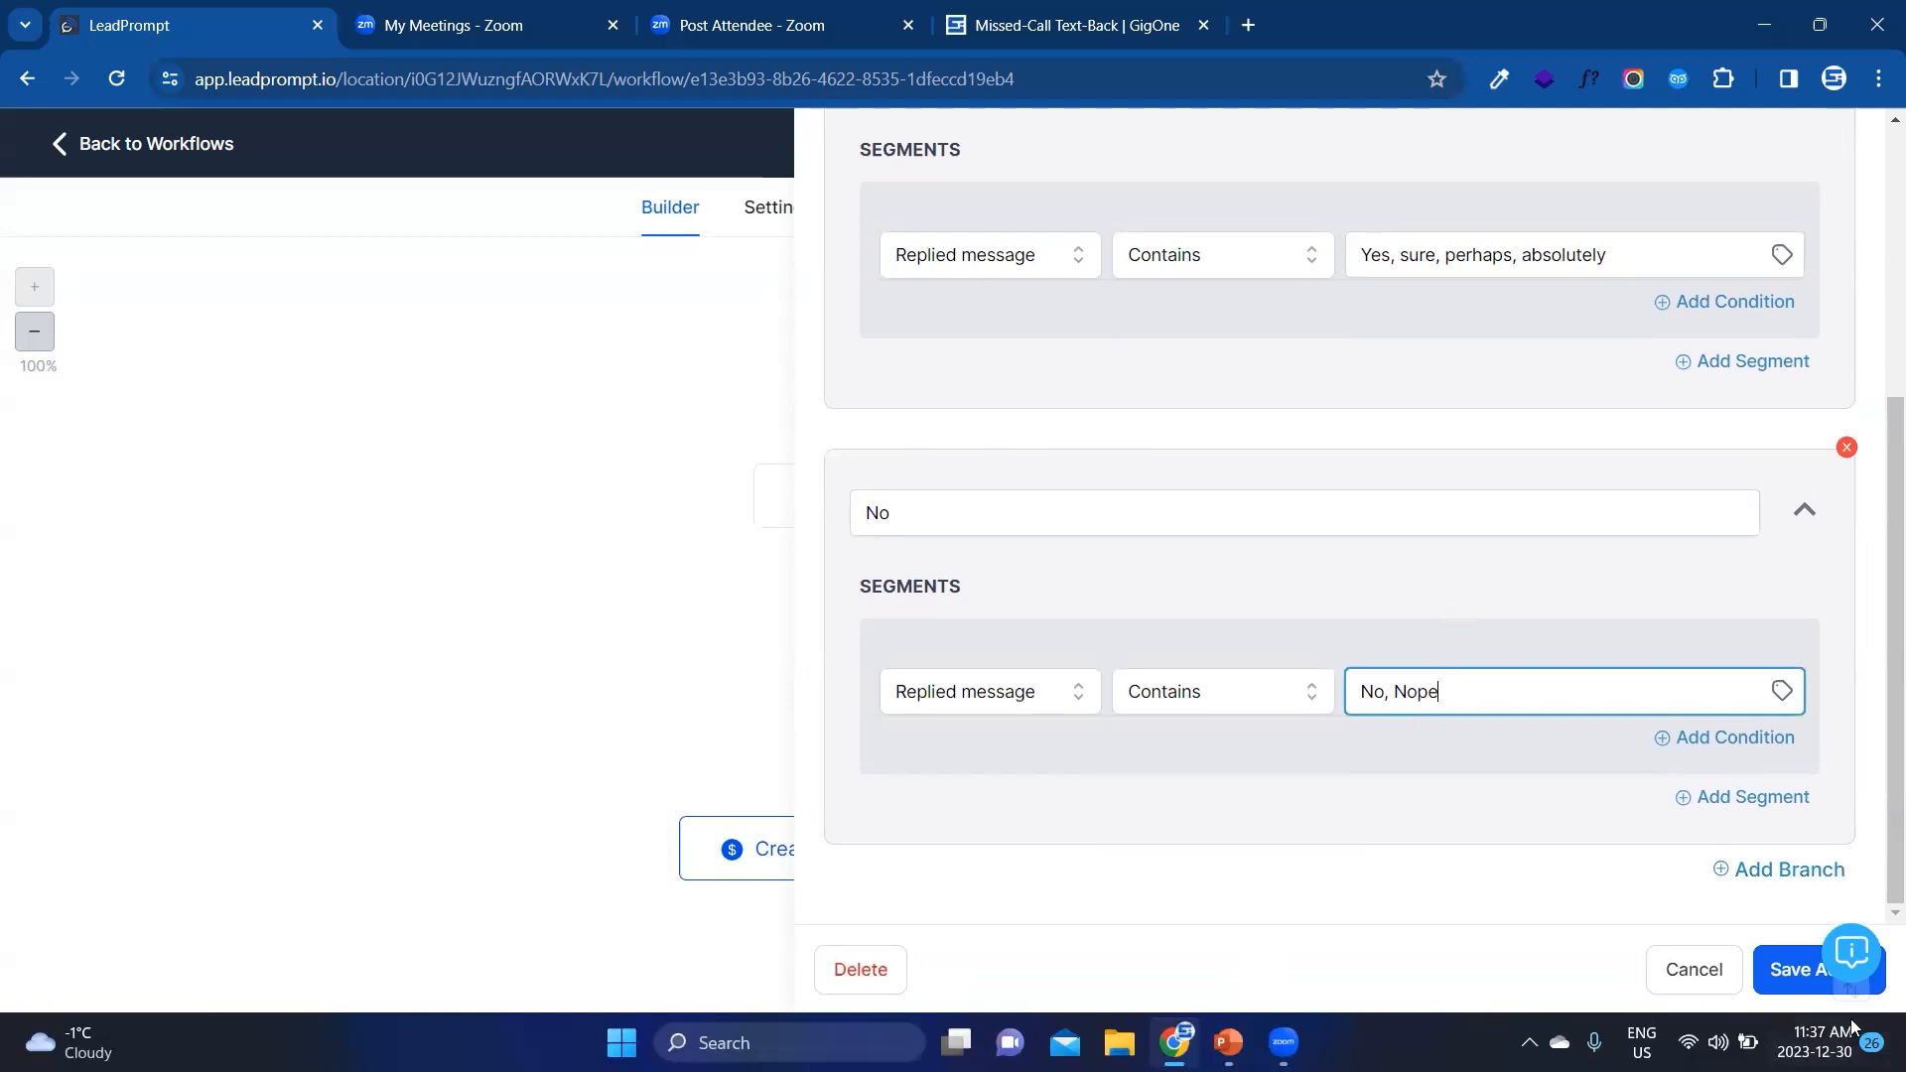
click(1802, 971)
scroll(1191, 695, down, 1)
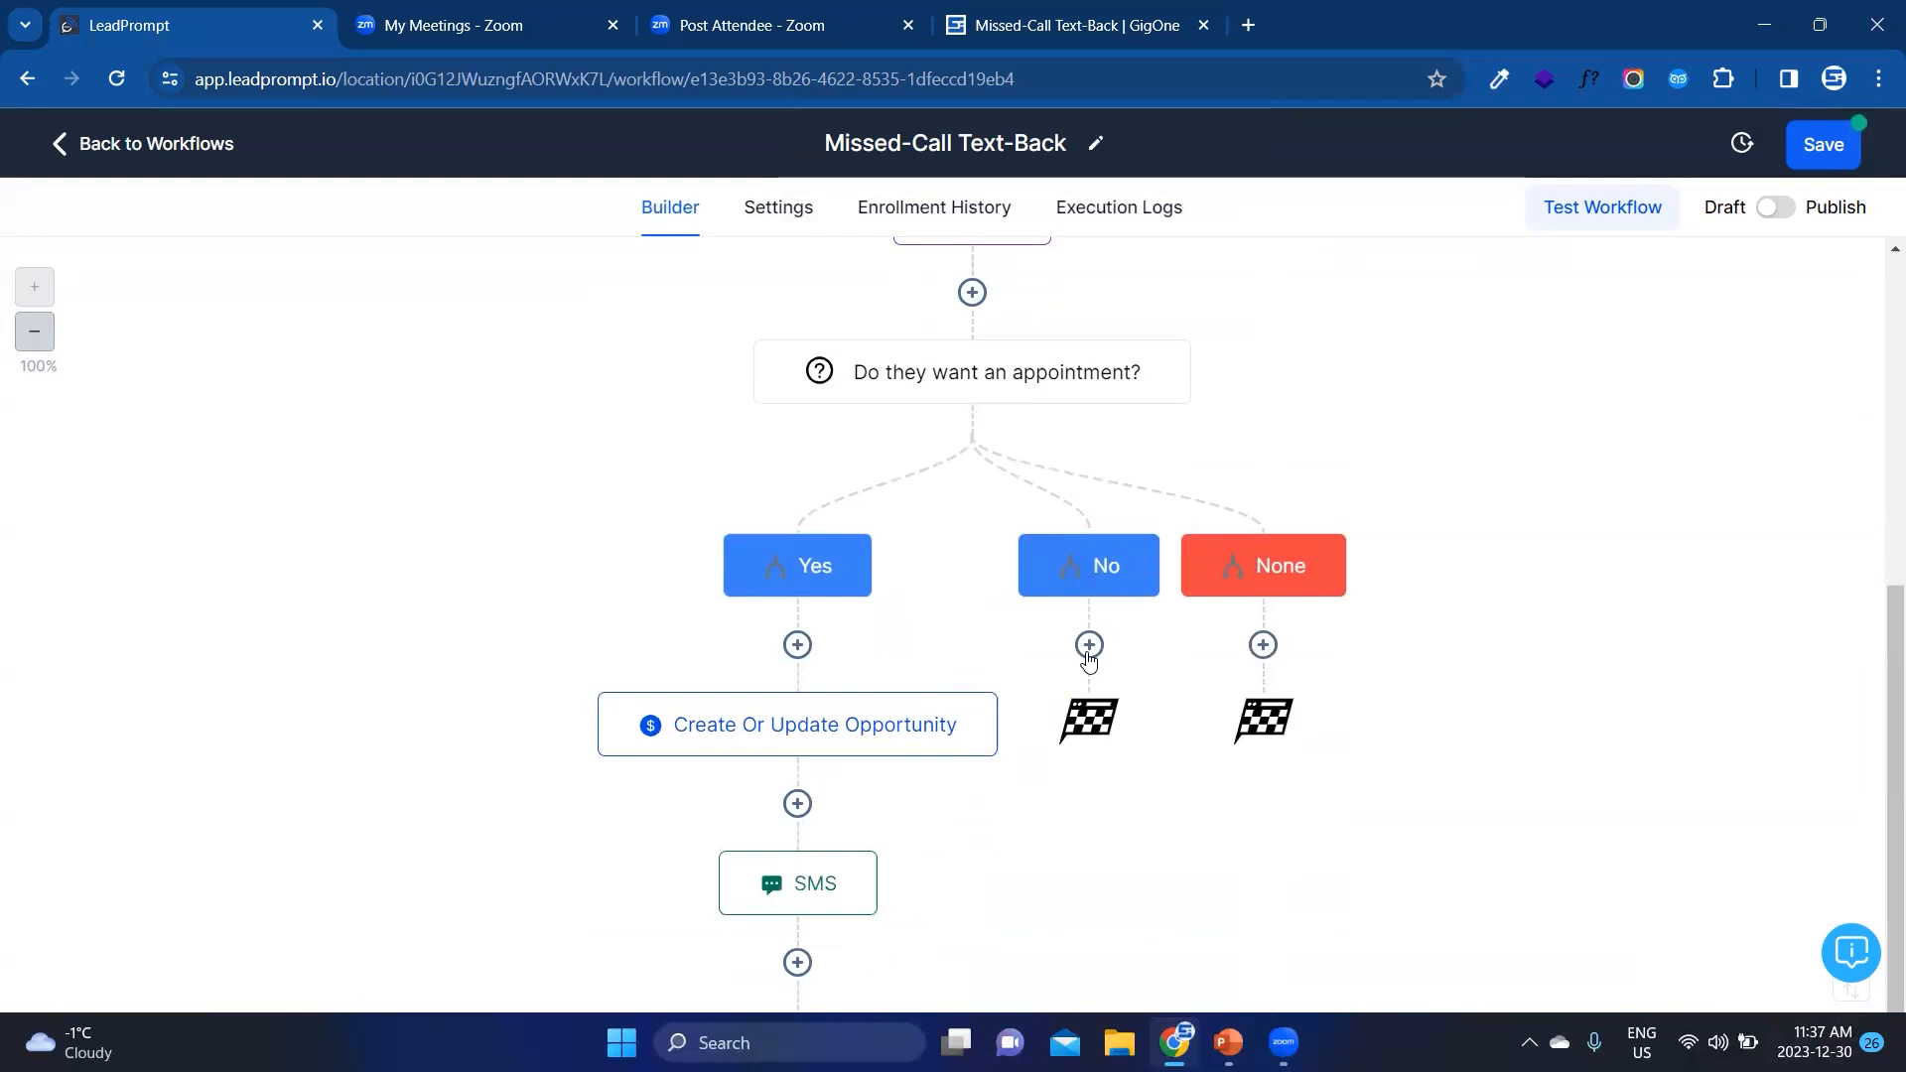
click(1089, 648)
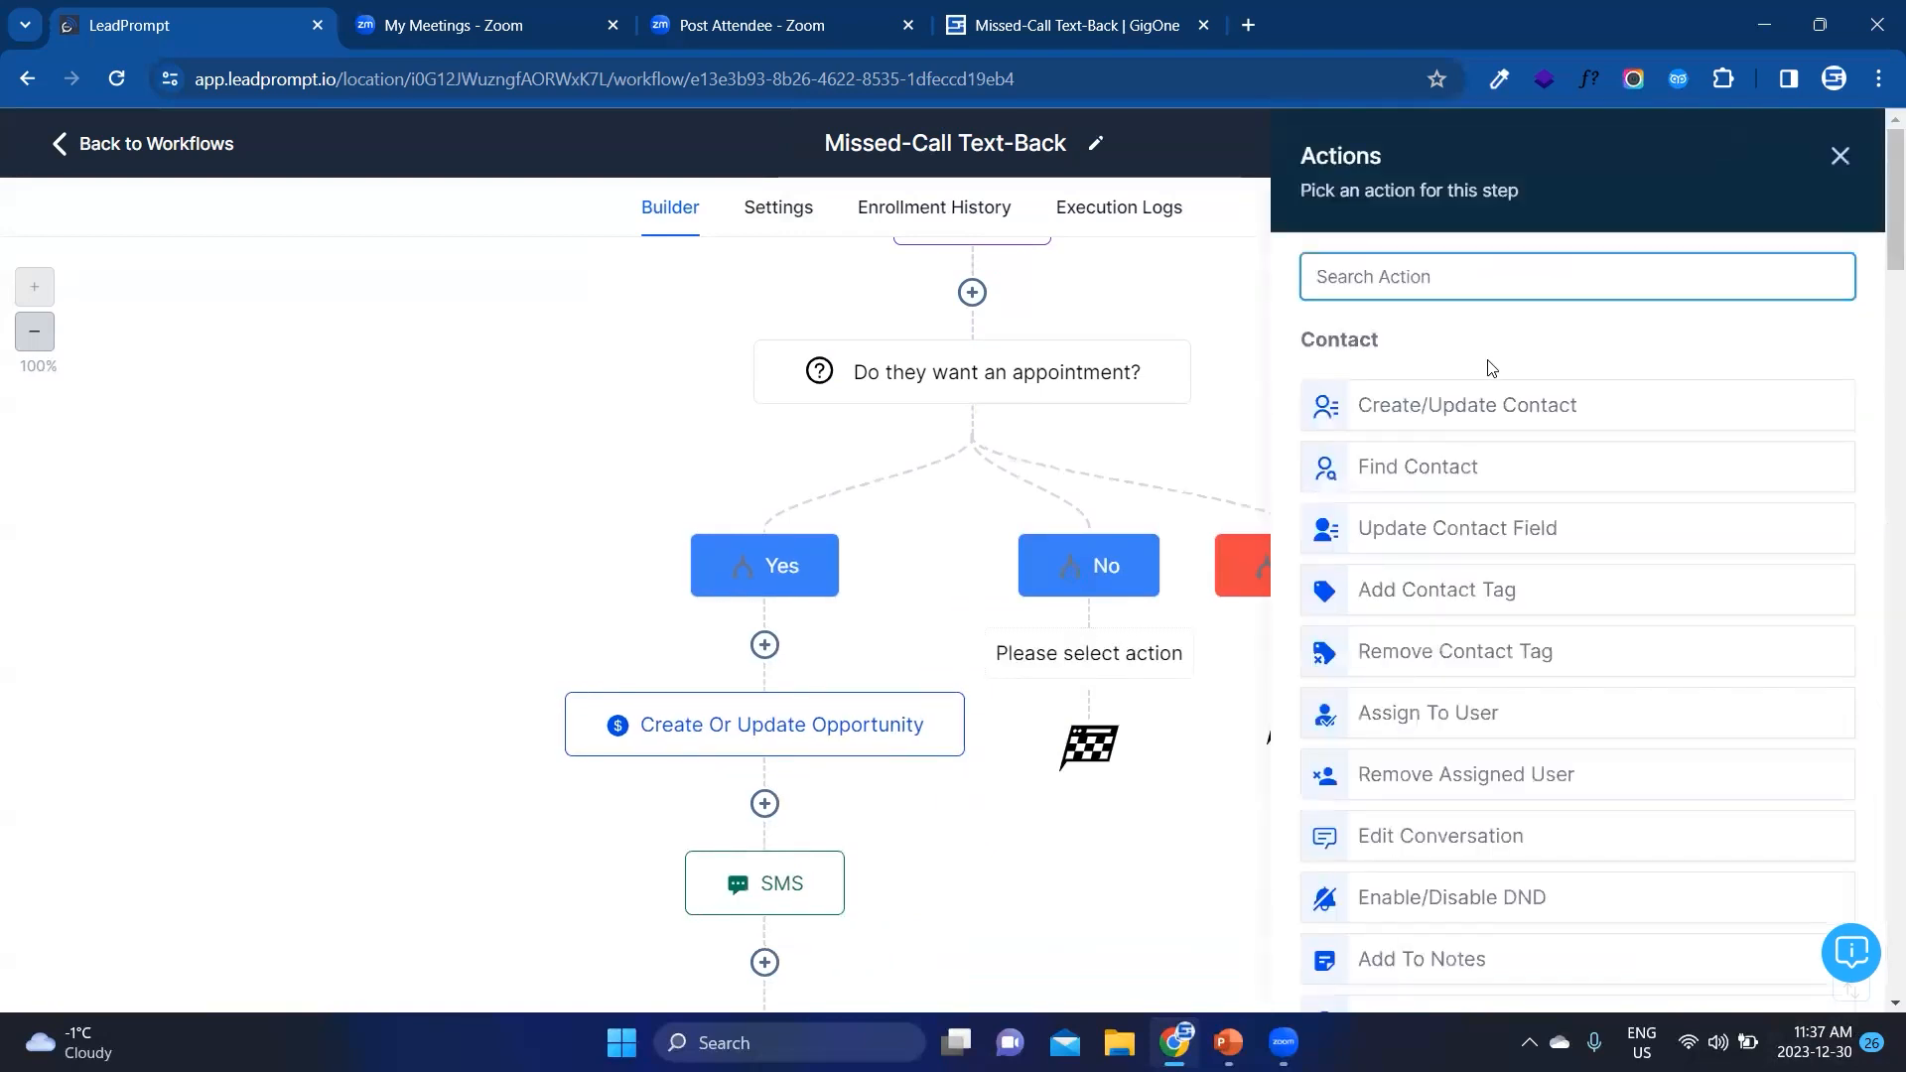
click(1497, 402)
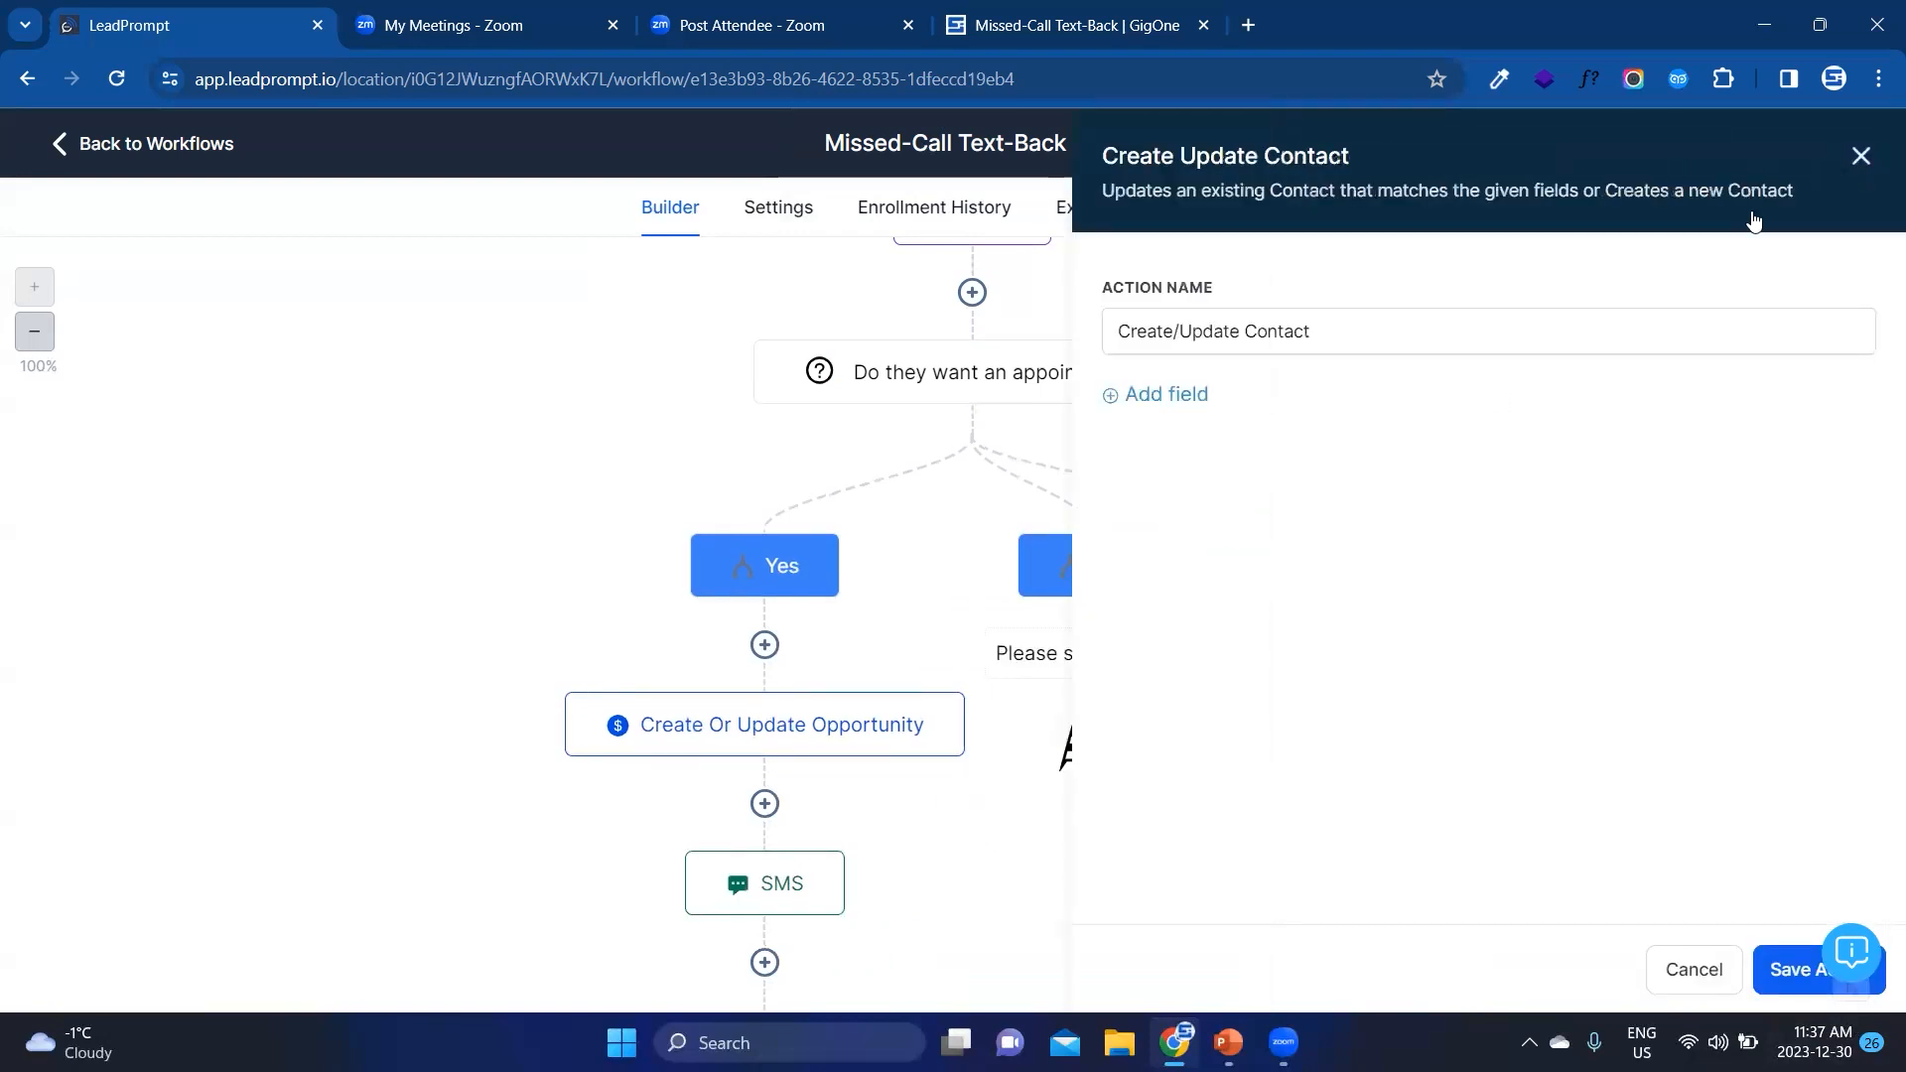
click(1861, 156)
Step: Add a Remove Opportunity action for the Missed-Call Text-Back pipeline to the No branch and save it
click(1089, 645)
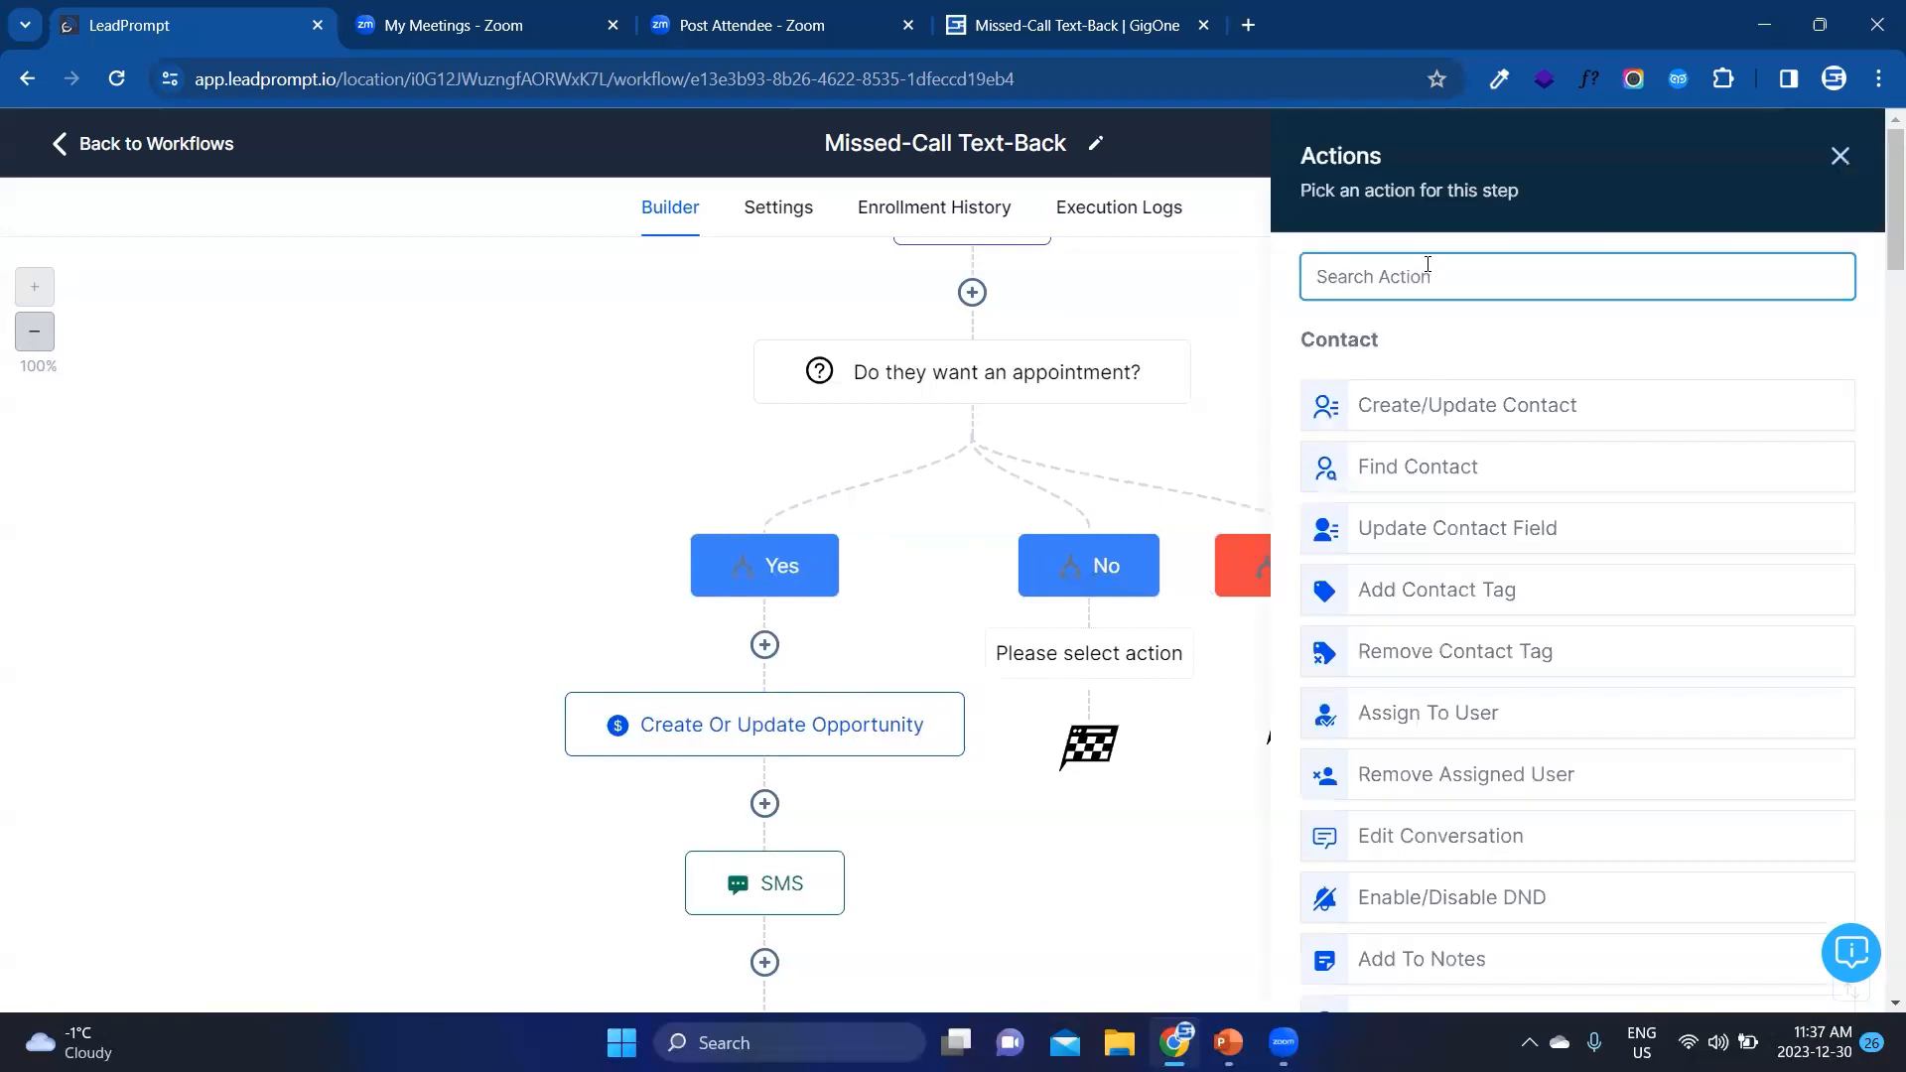
text(opp)
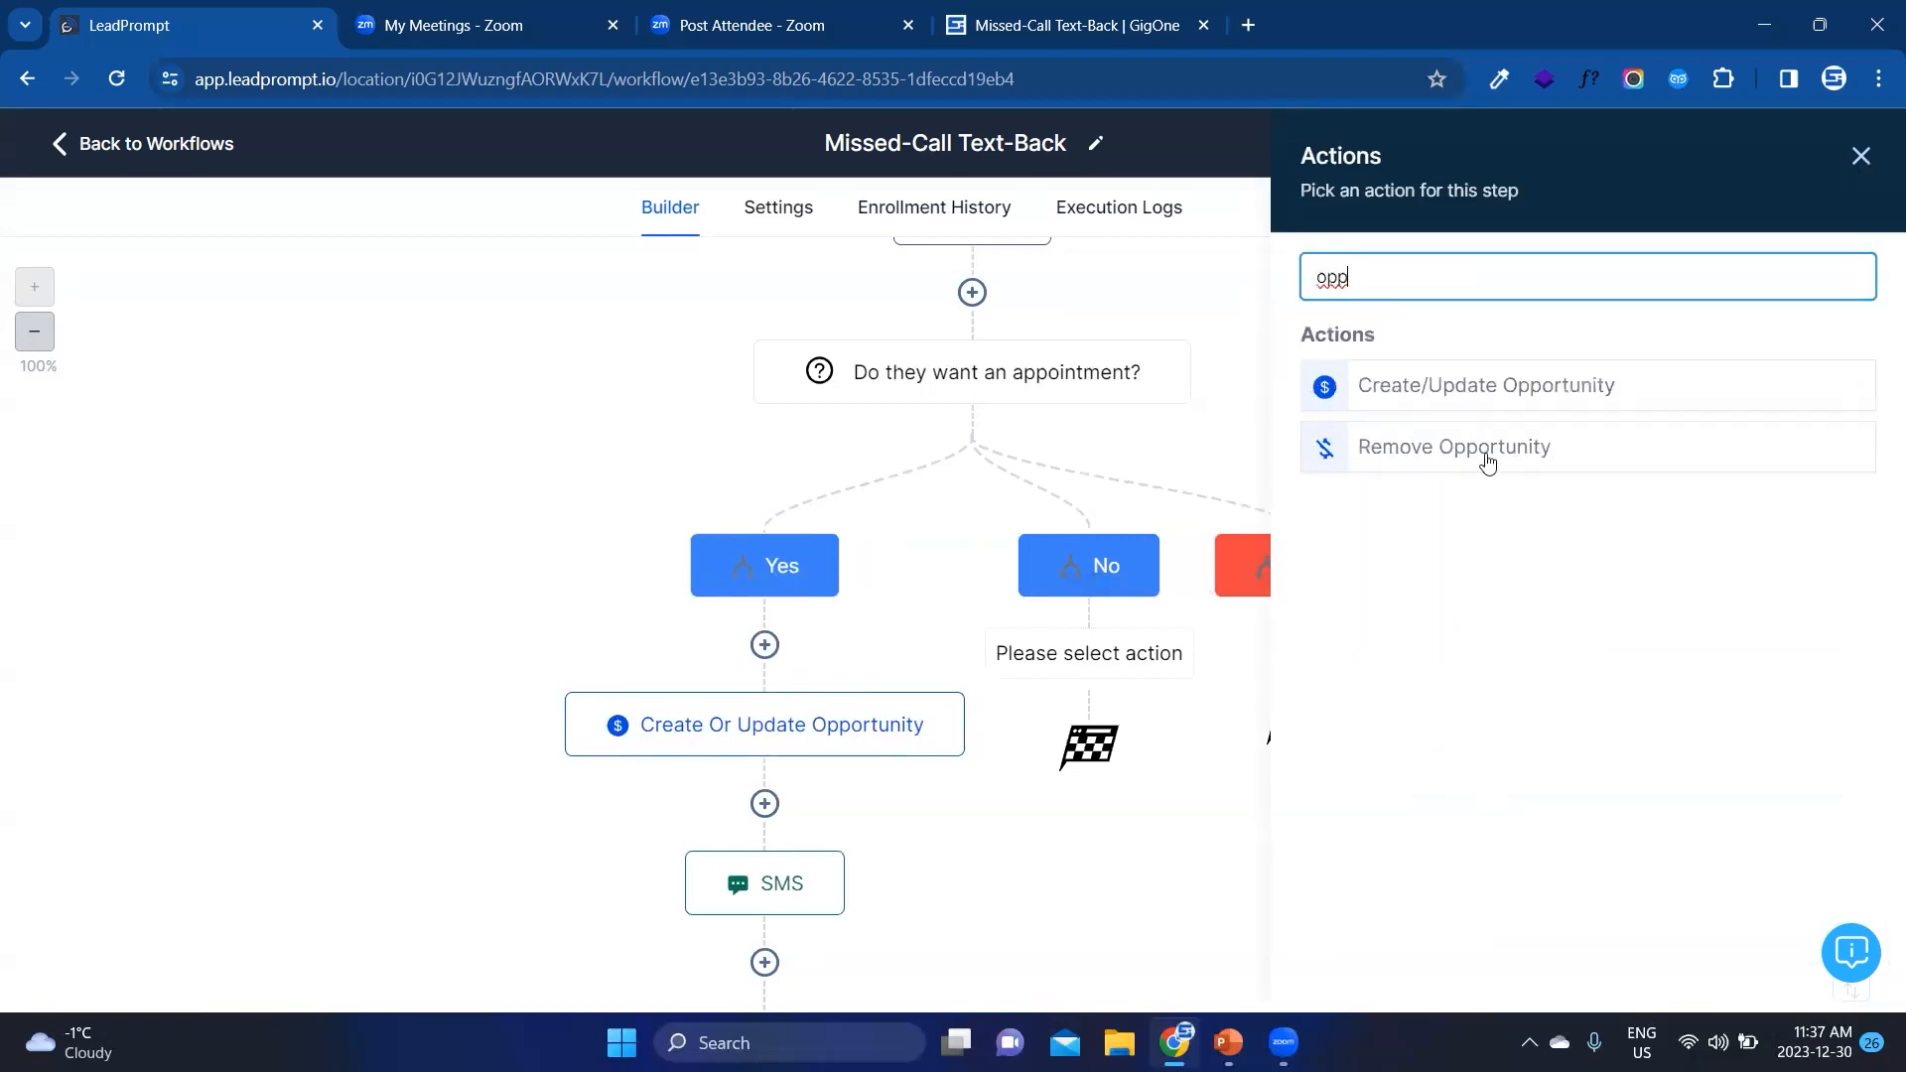
click(1487, 459)
click(1431, 437)
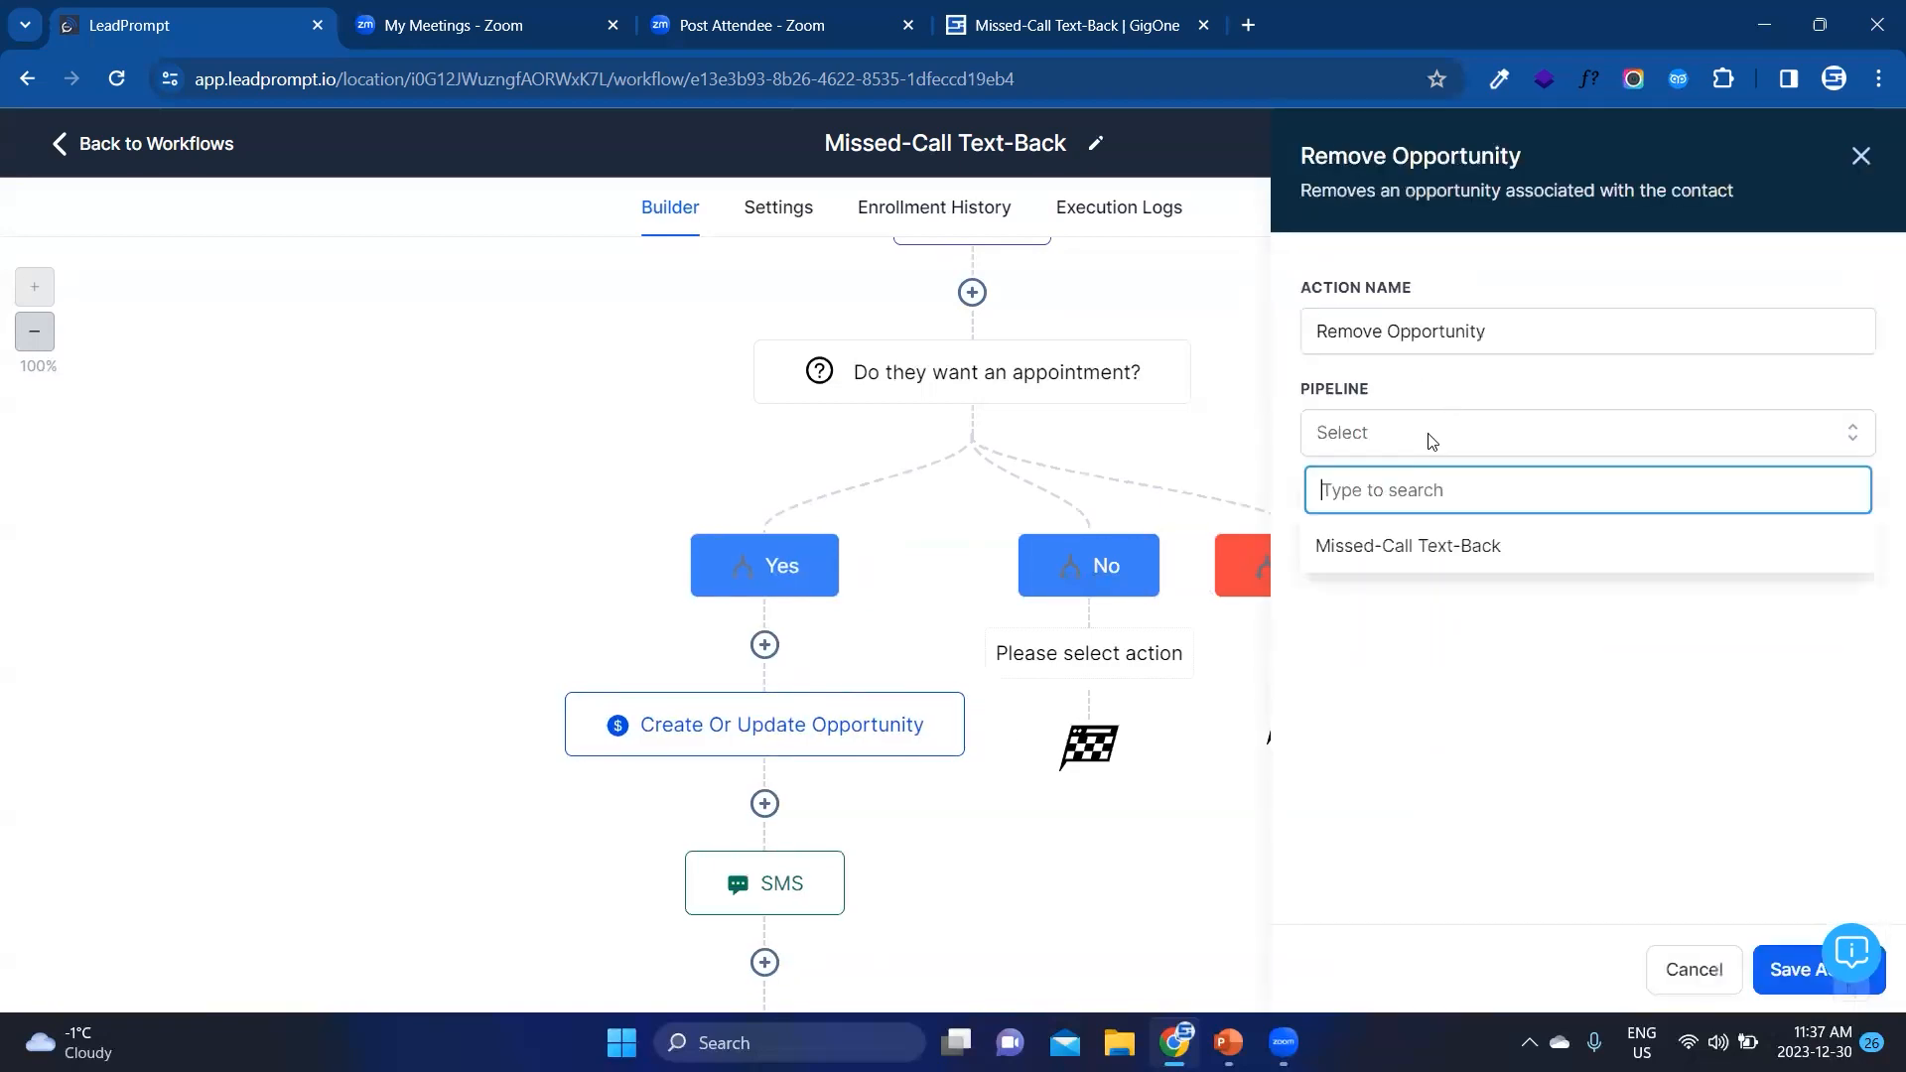
click(1408, 546)
click(1782, 973)
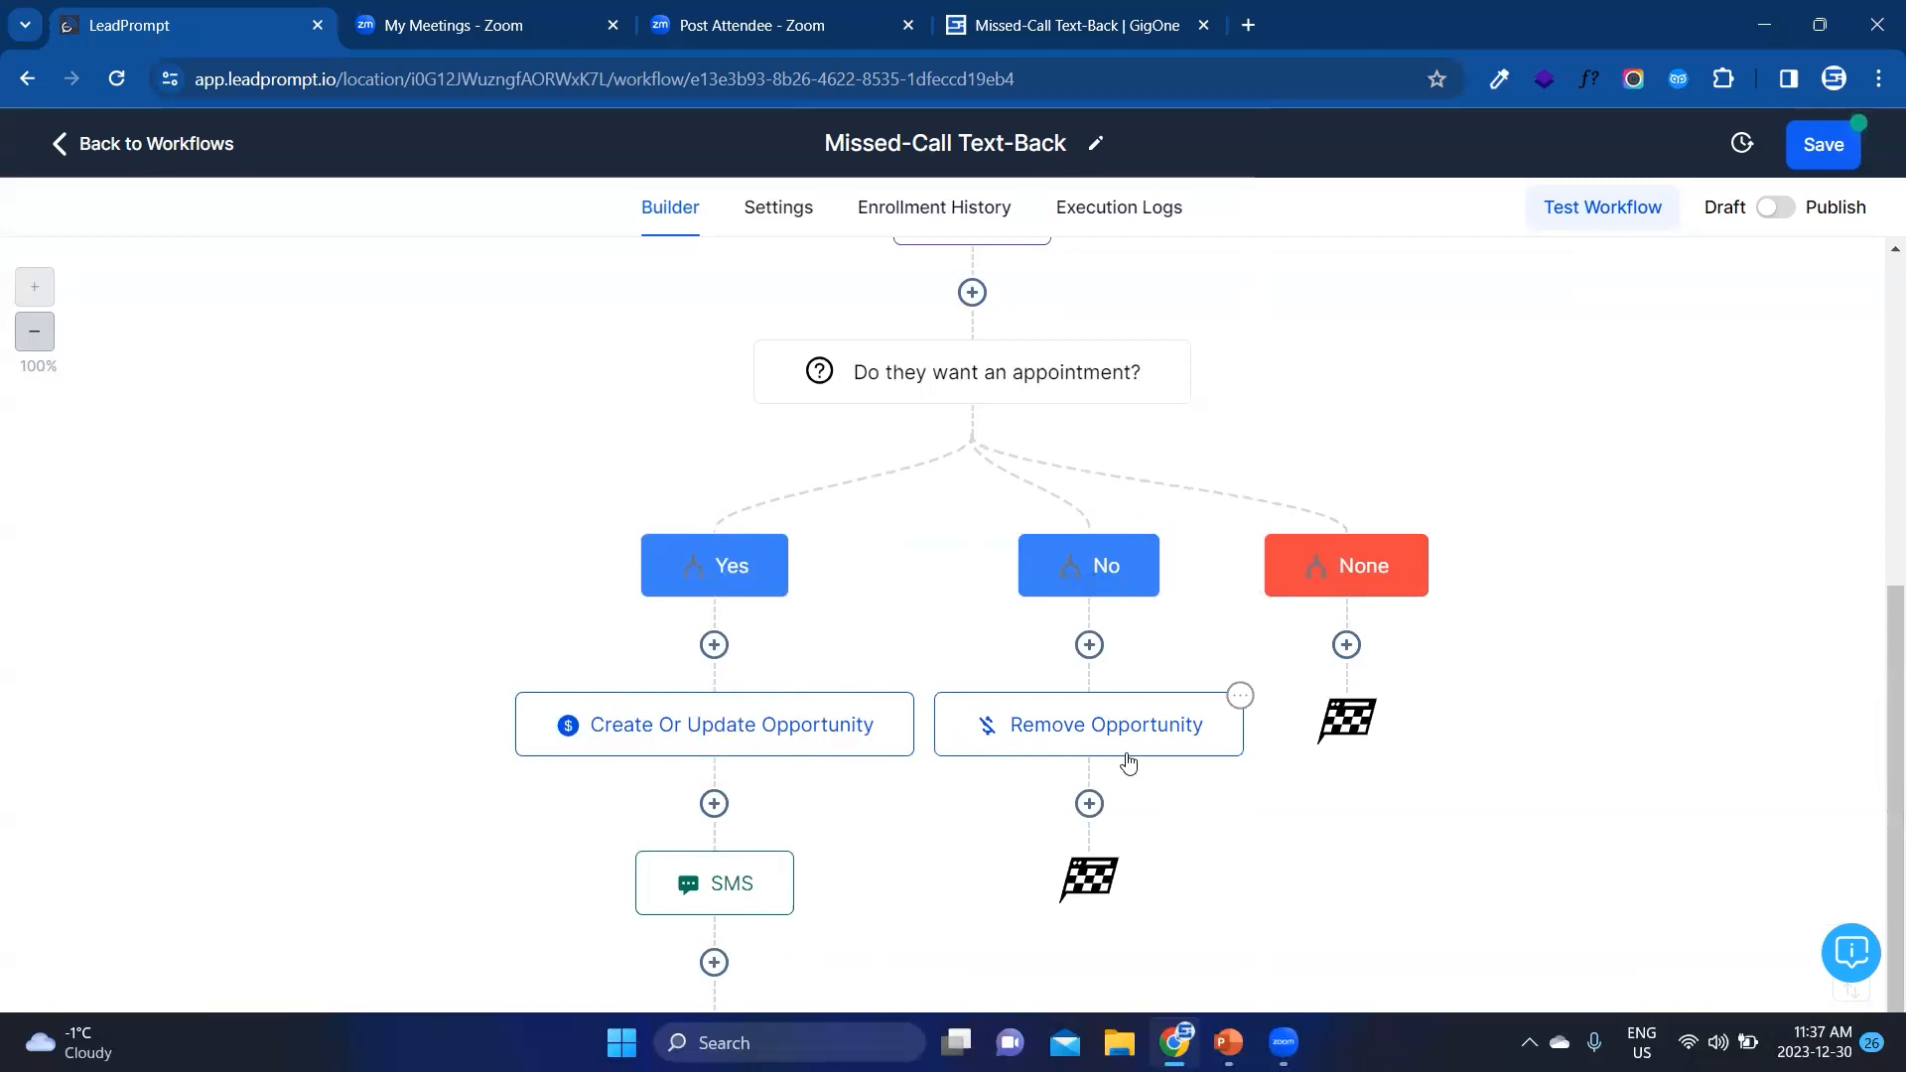
Step: Try drafting an SMS action below Remove Opportunity that asks "How can we help you?" with a lettered option, and discard it
click(1089, 804)
text(sms)
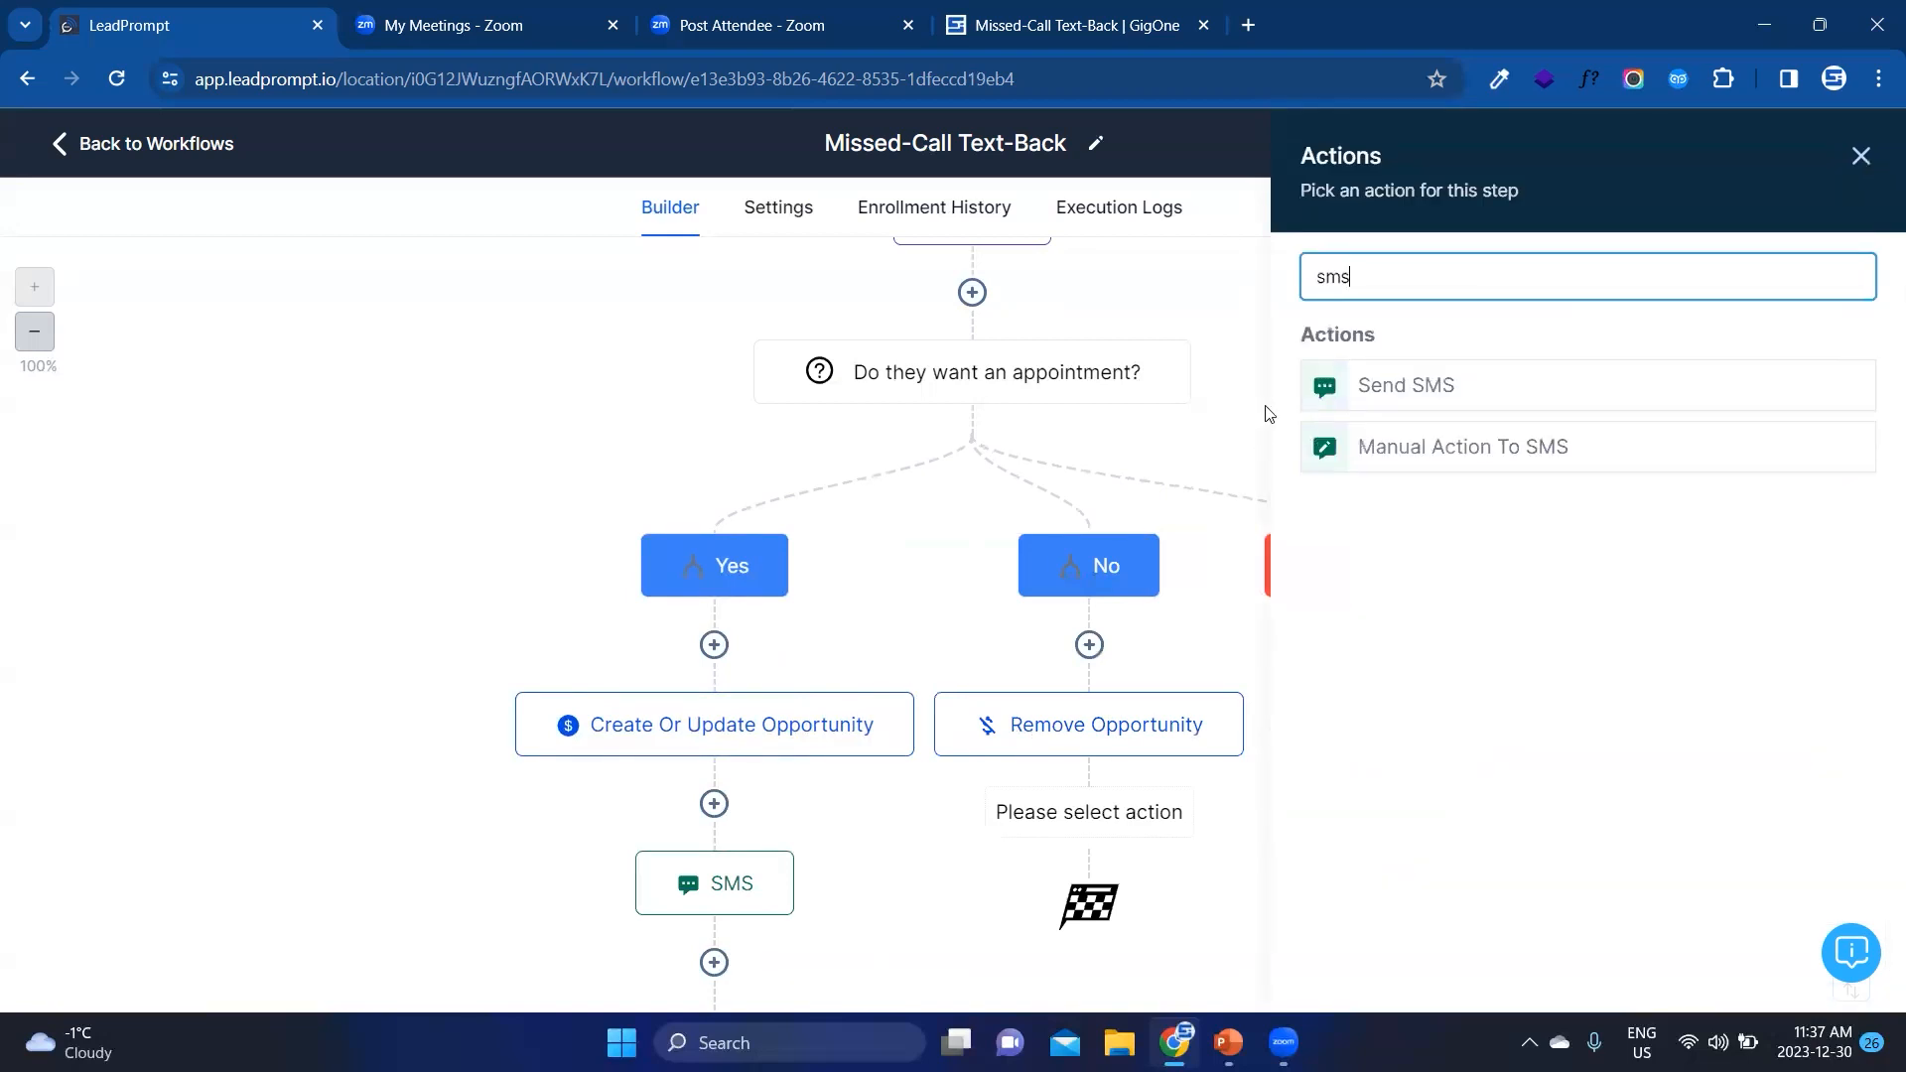
click(1362, 396)
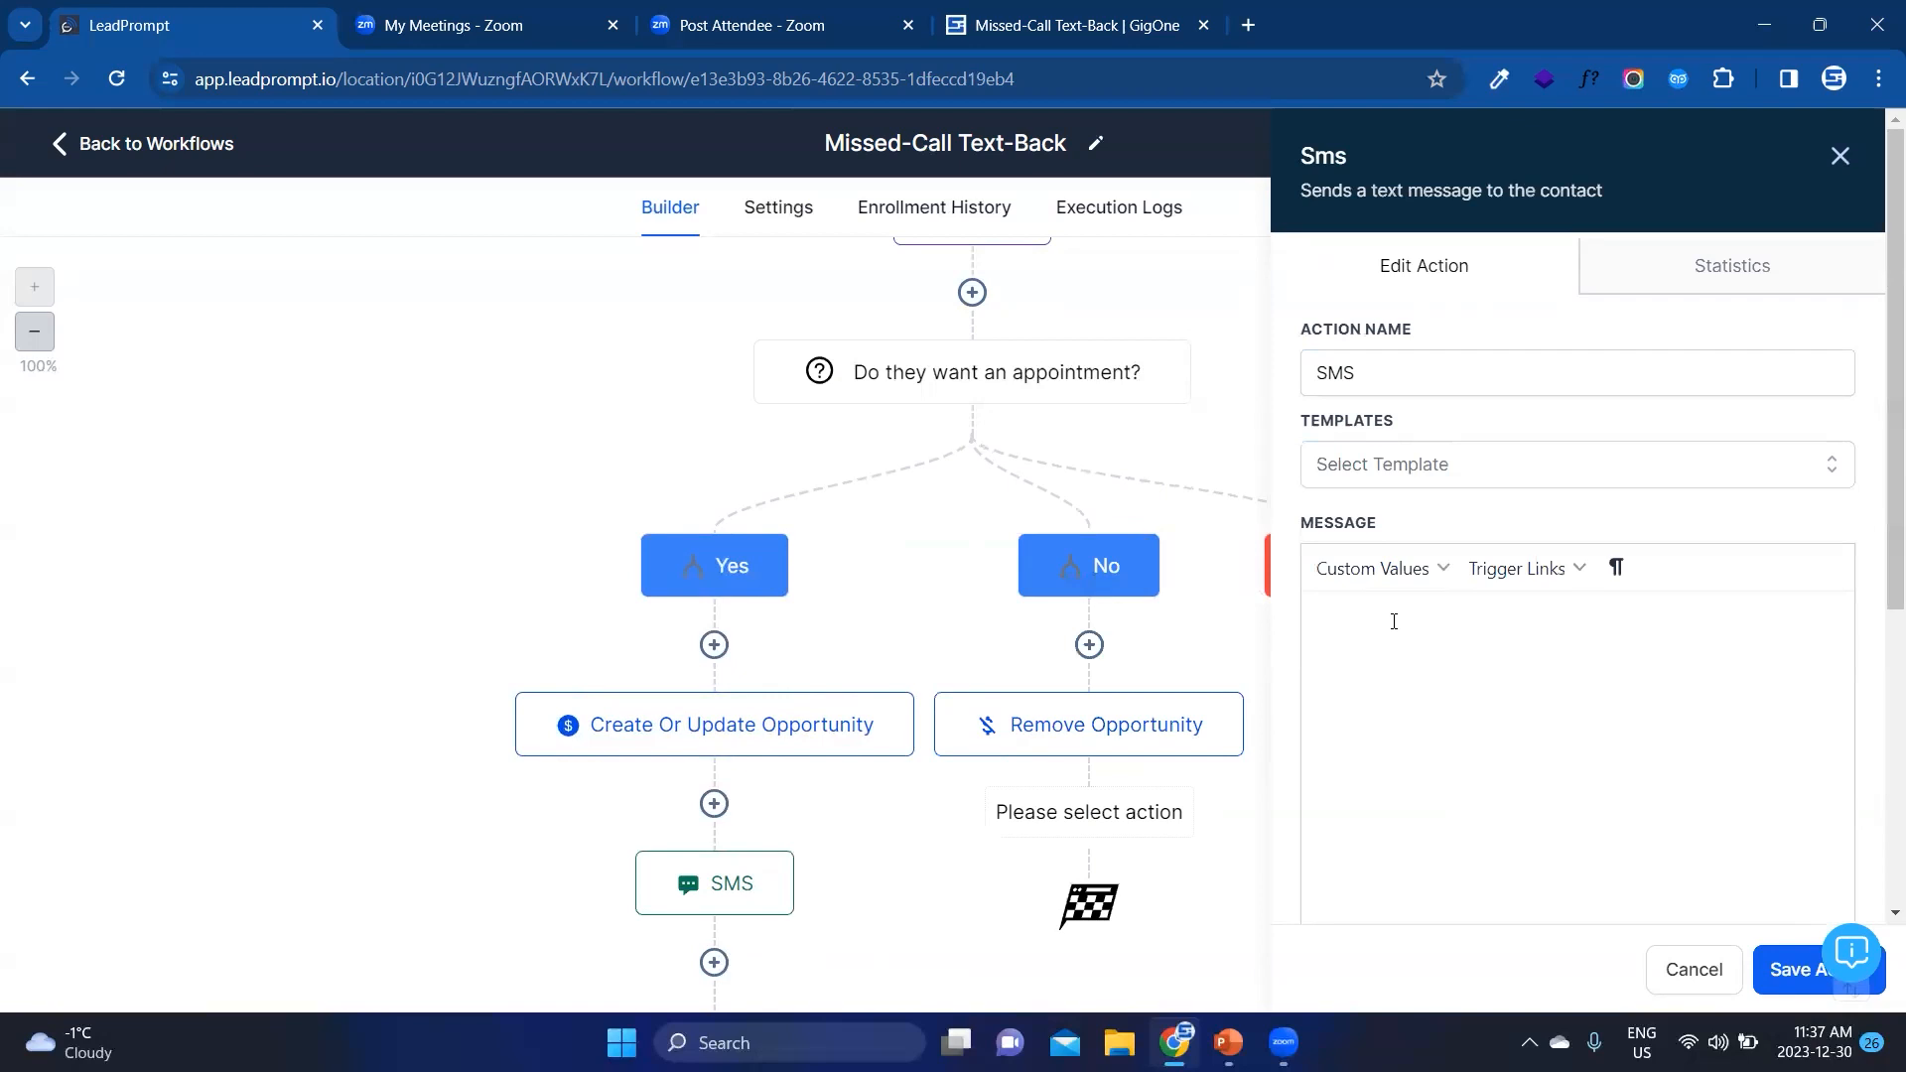
text(How can we help you?   A) dsd)
key(Return)
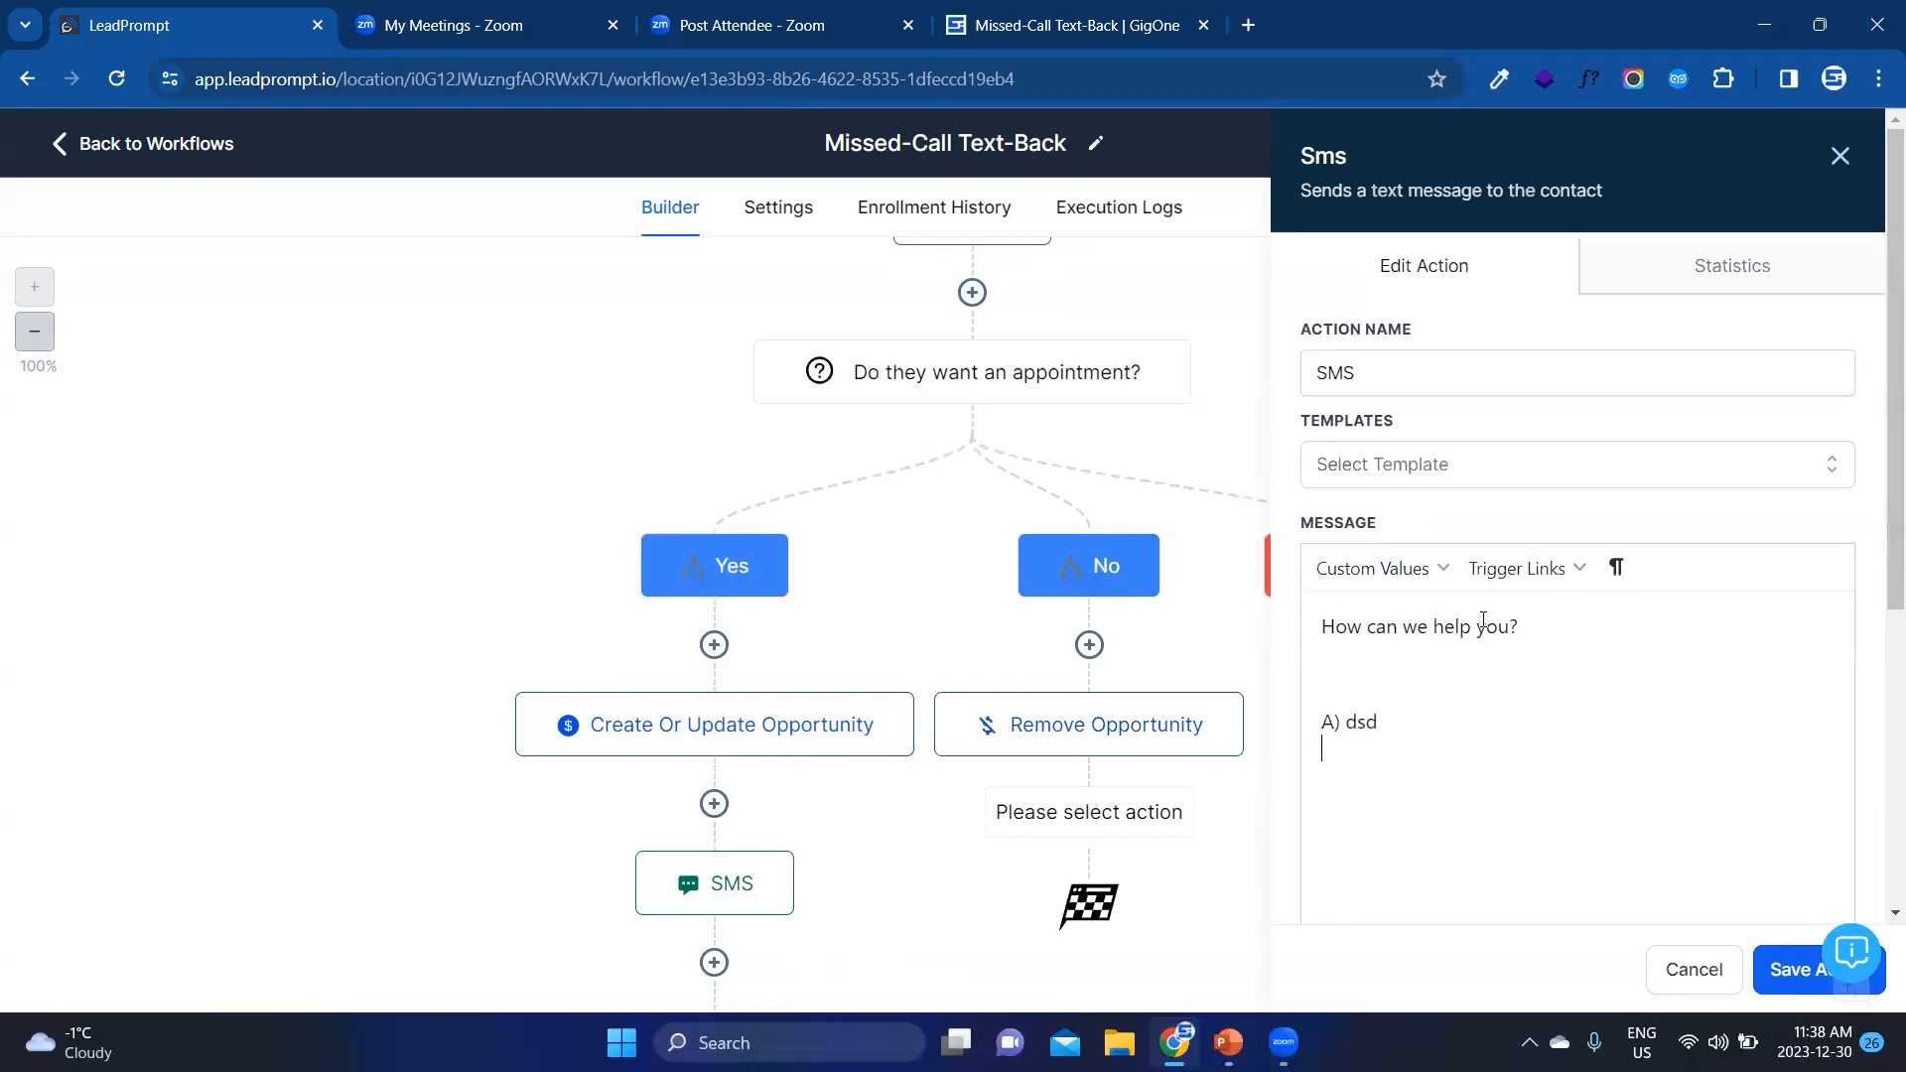
click(1688, 970)
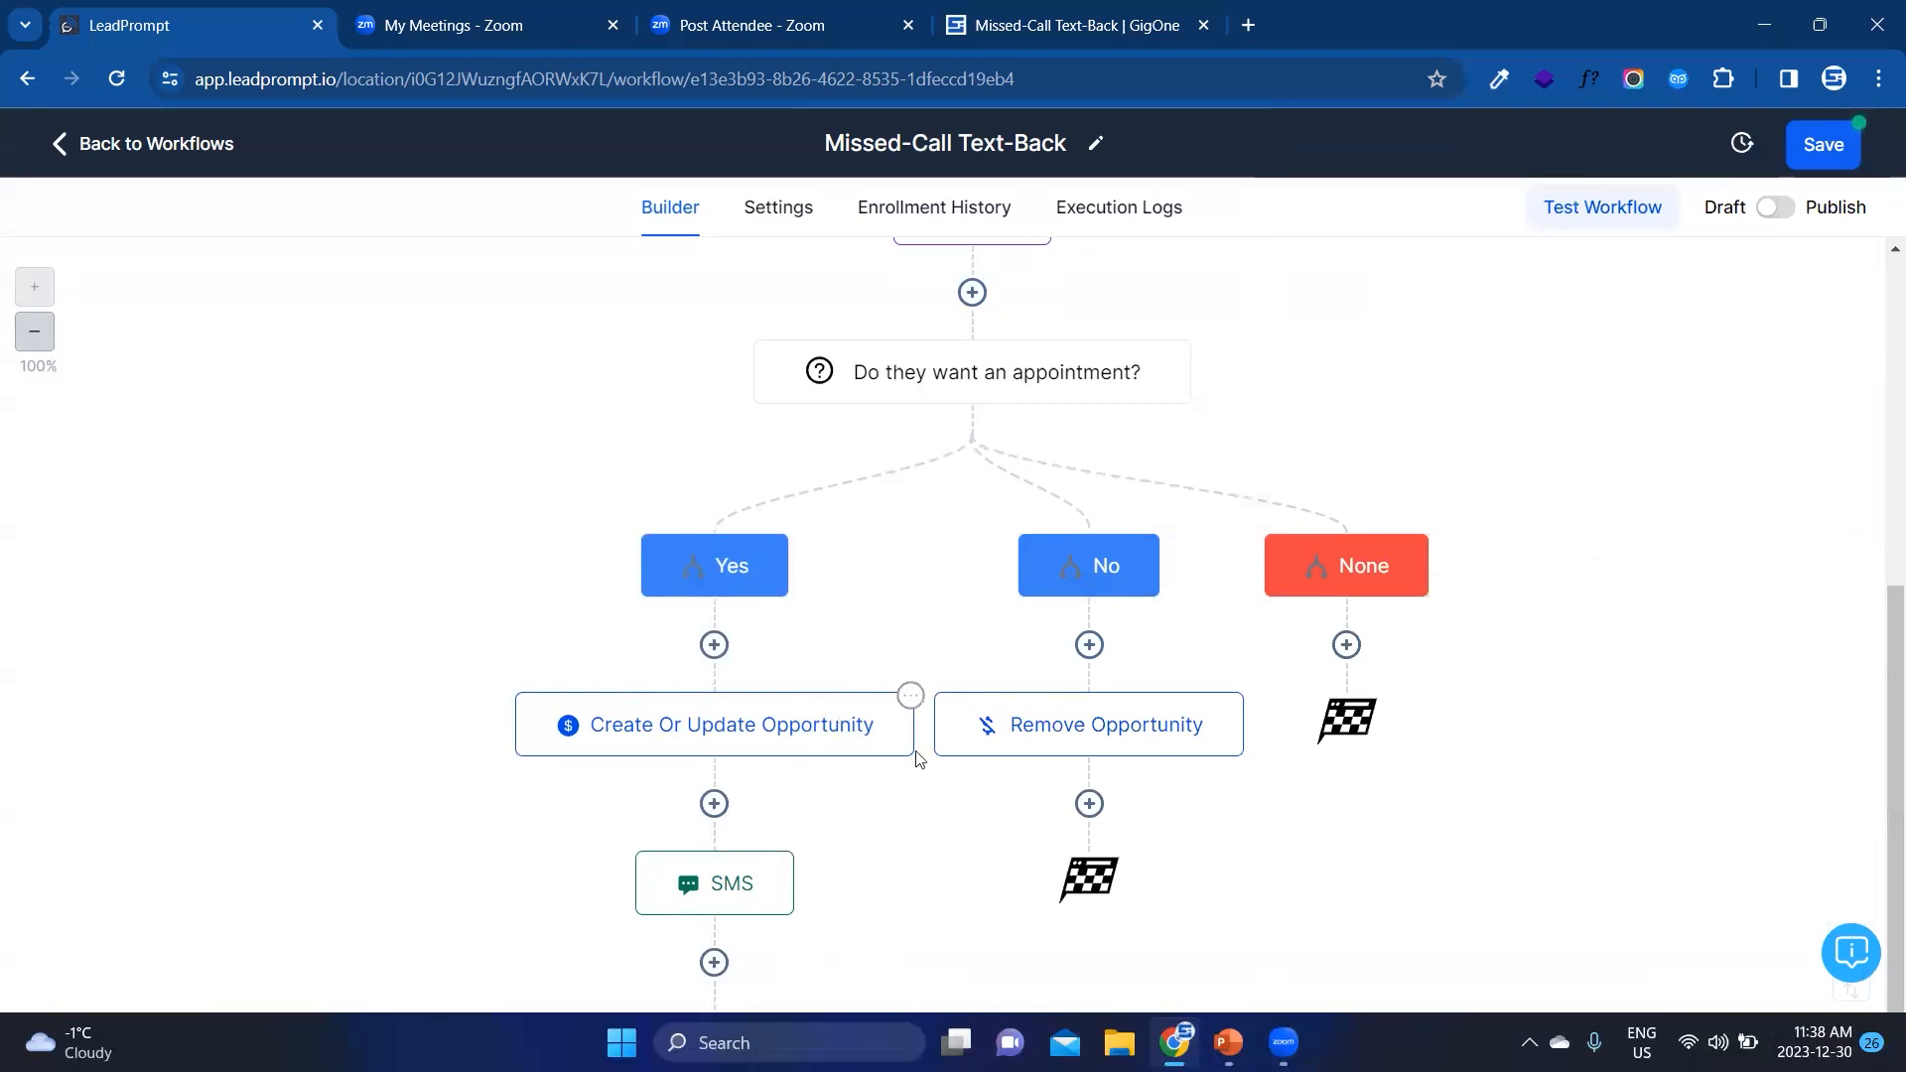
scroll(911, 689, down, 2)
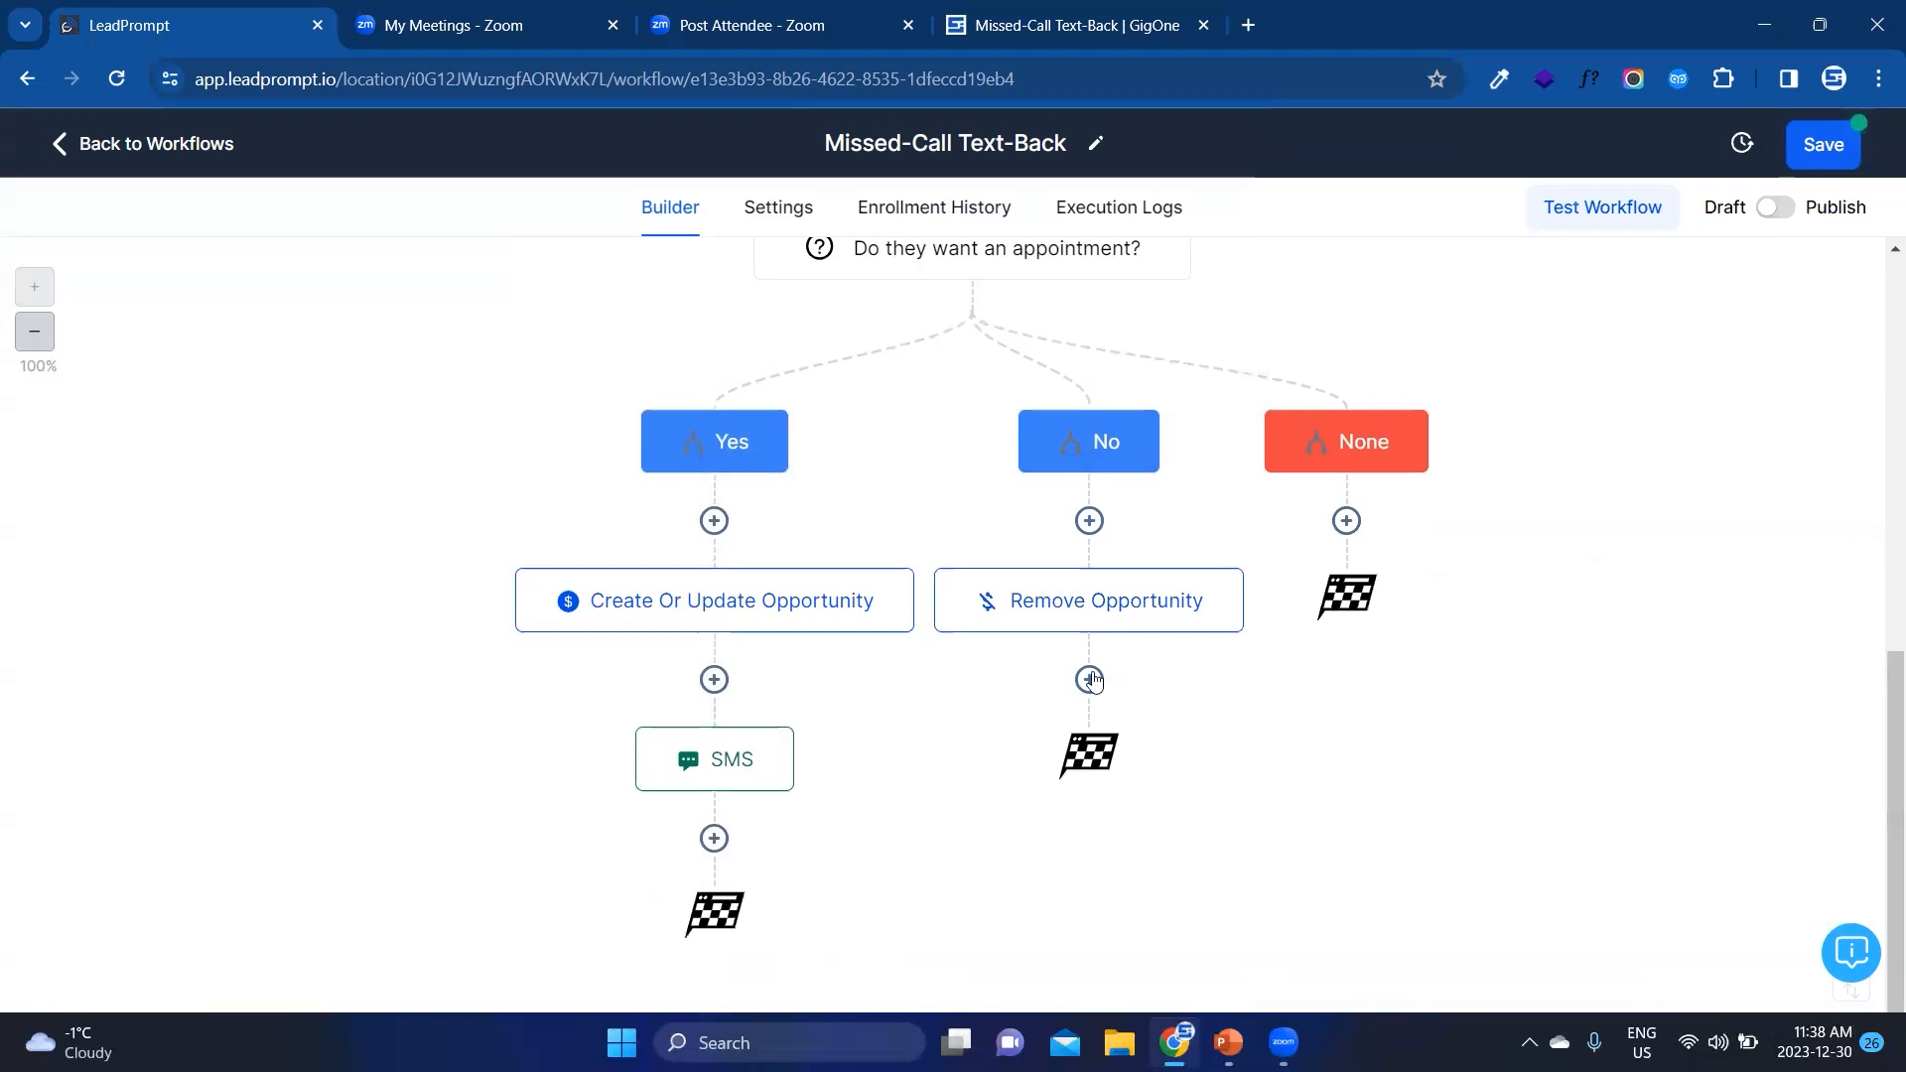
scroll(1032, 536, up, 3)
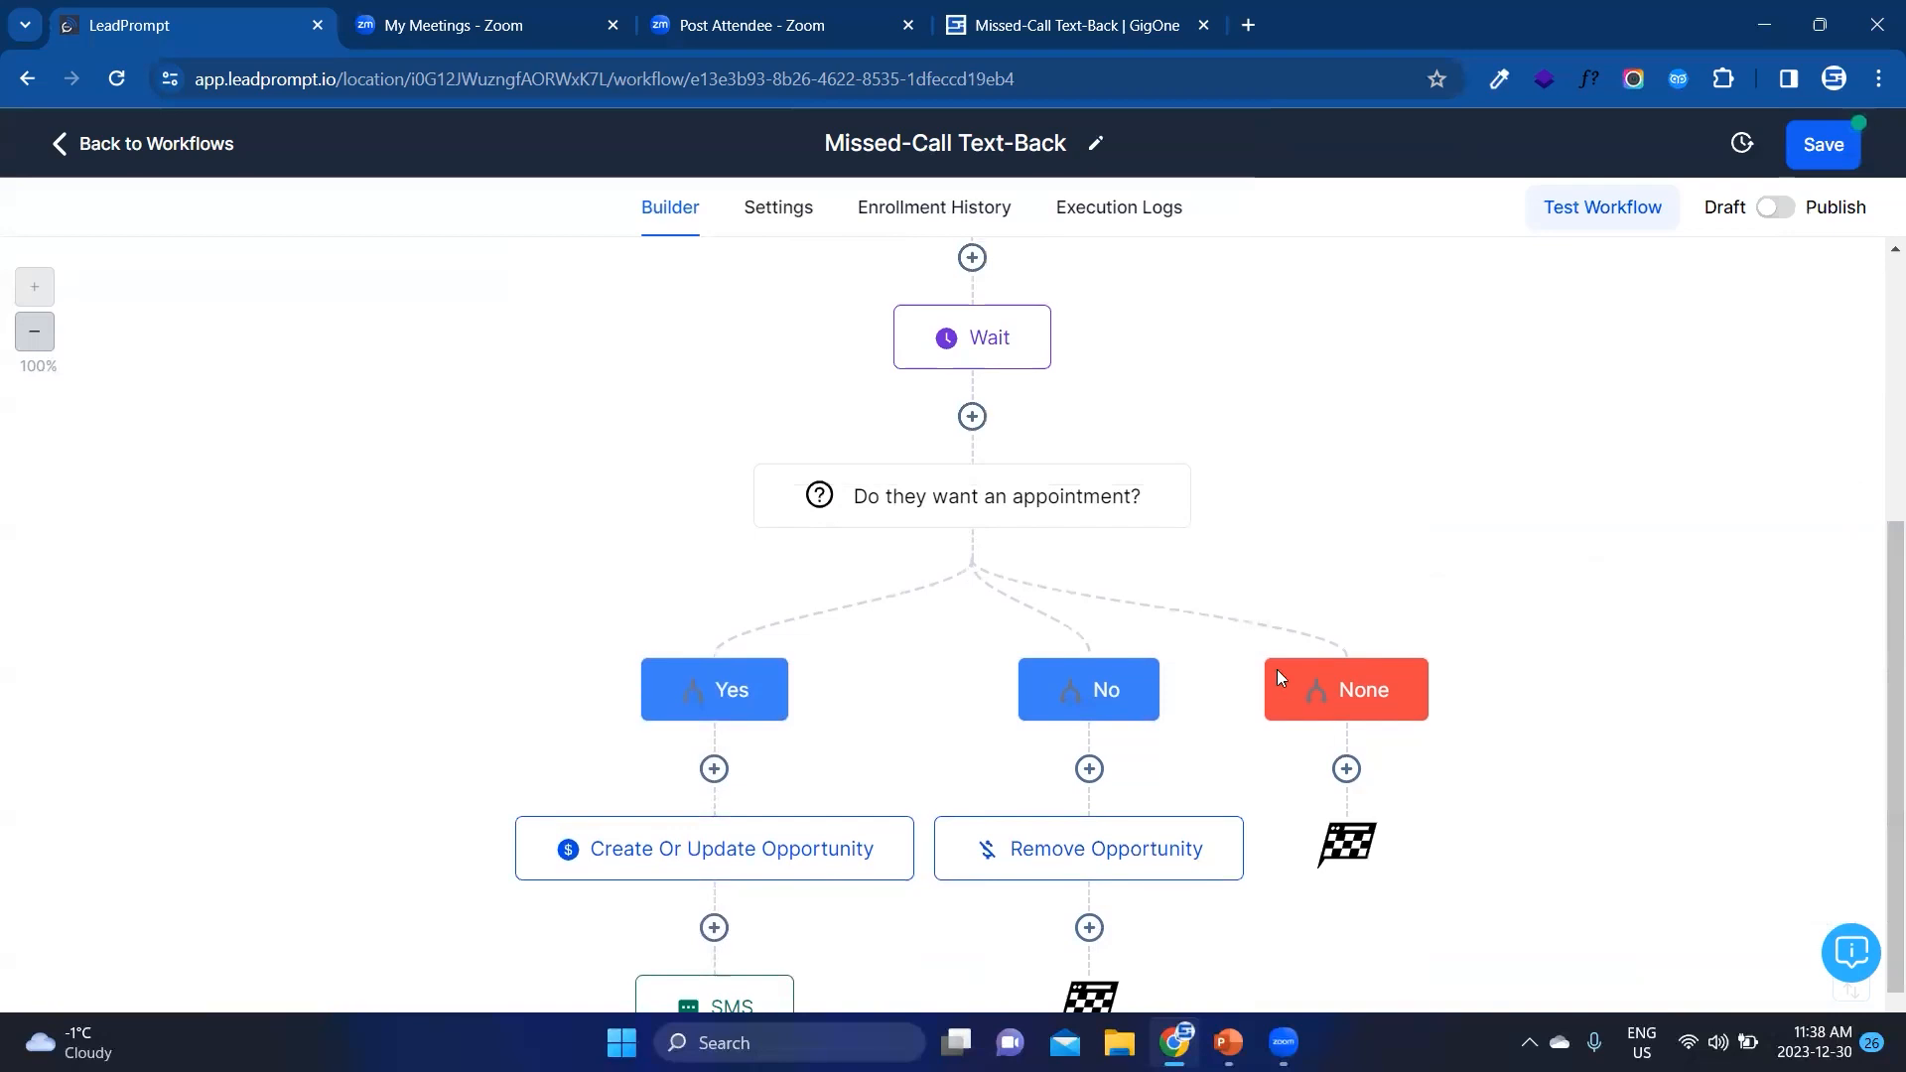
scroll(1277, 669, up, 3)
scroll(1221, 605, down, 5)
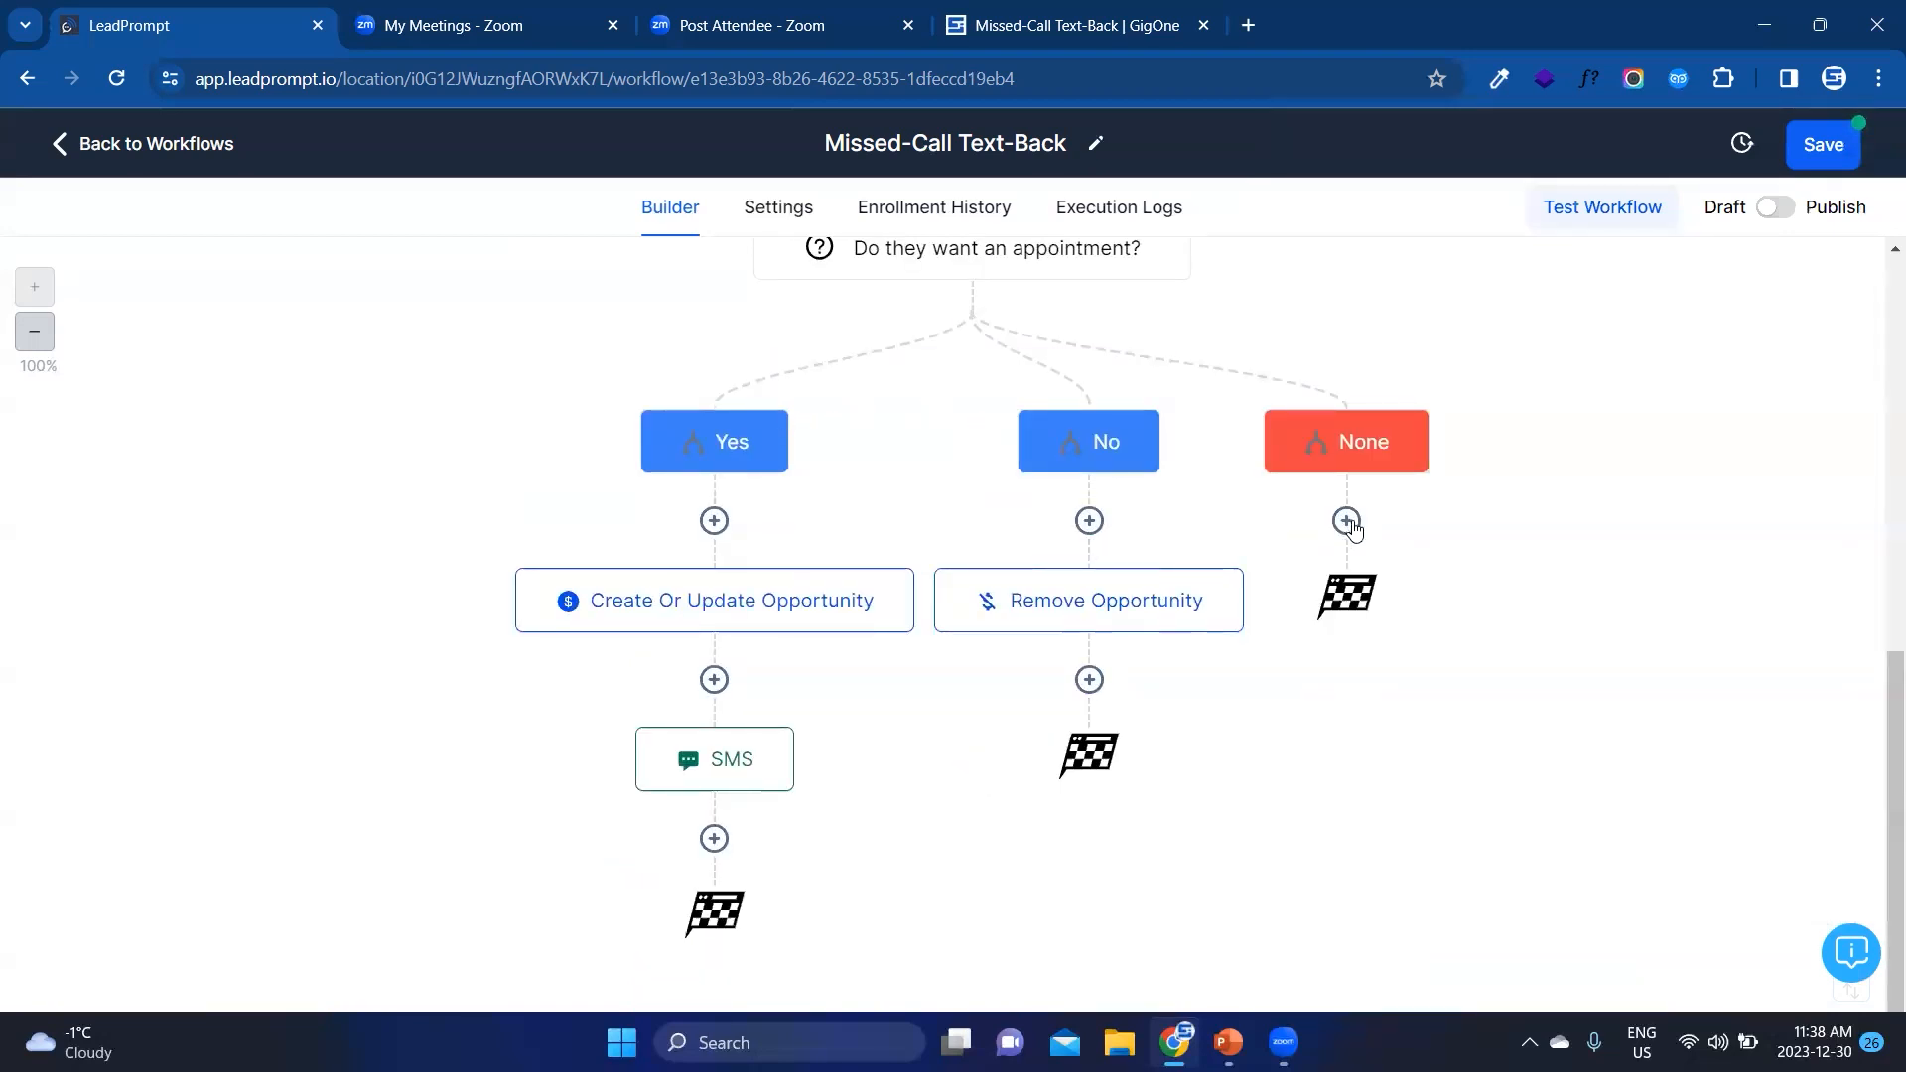
scroll(1351, 524, up, 6)
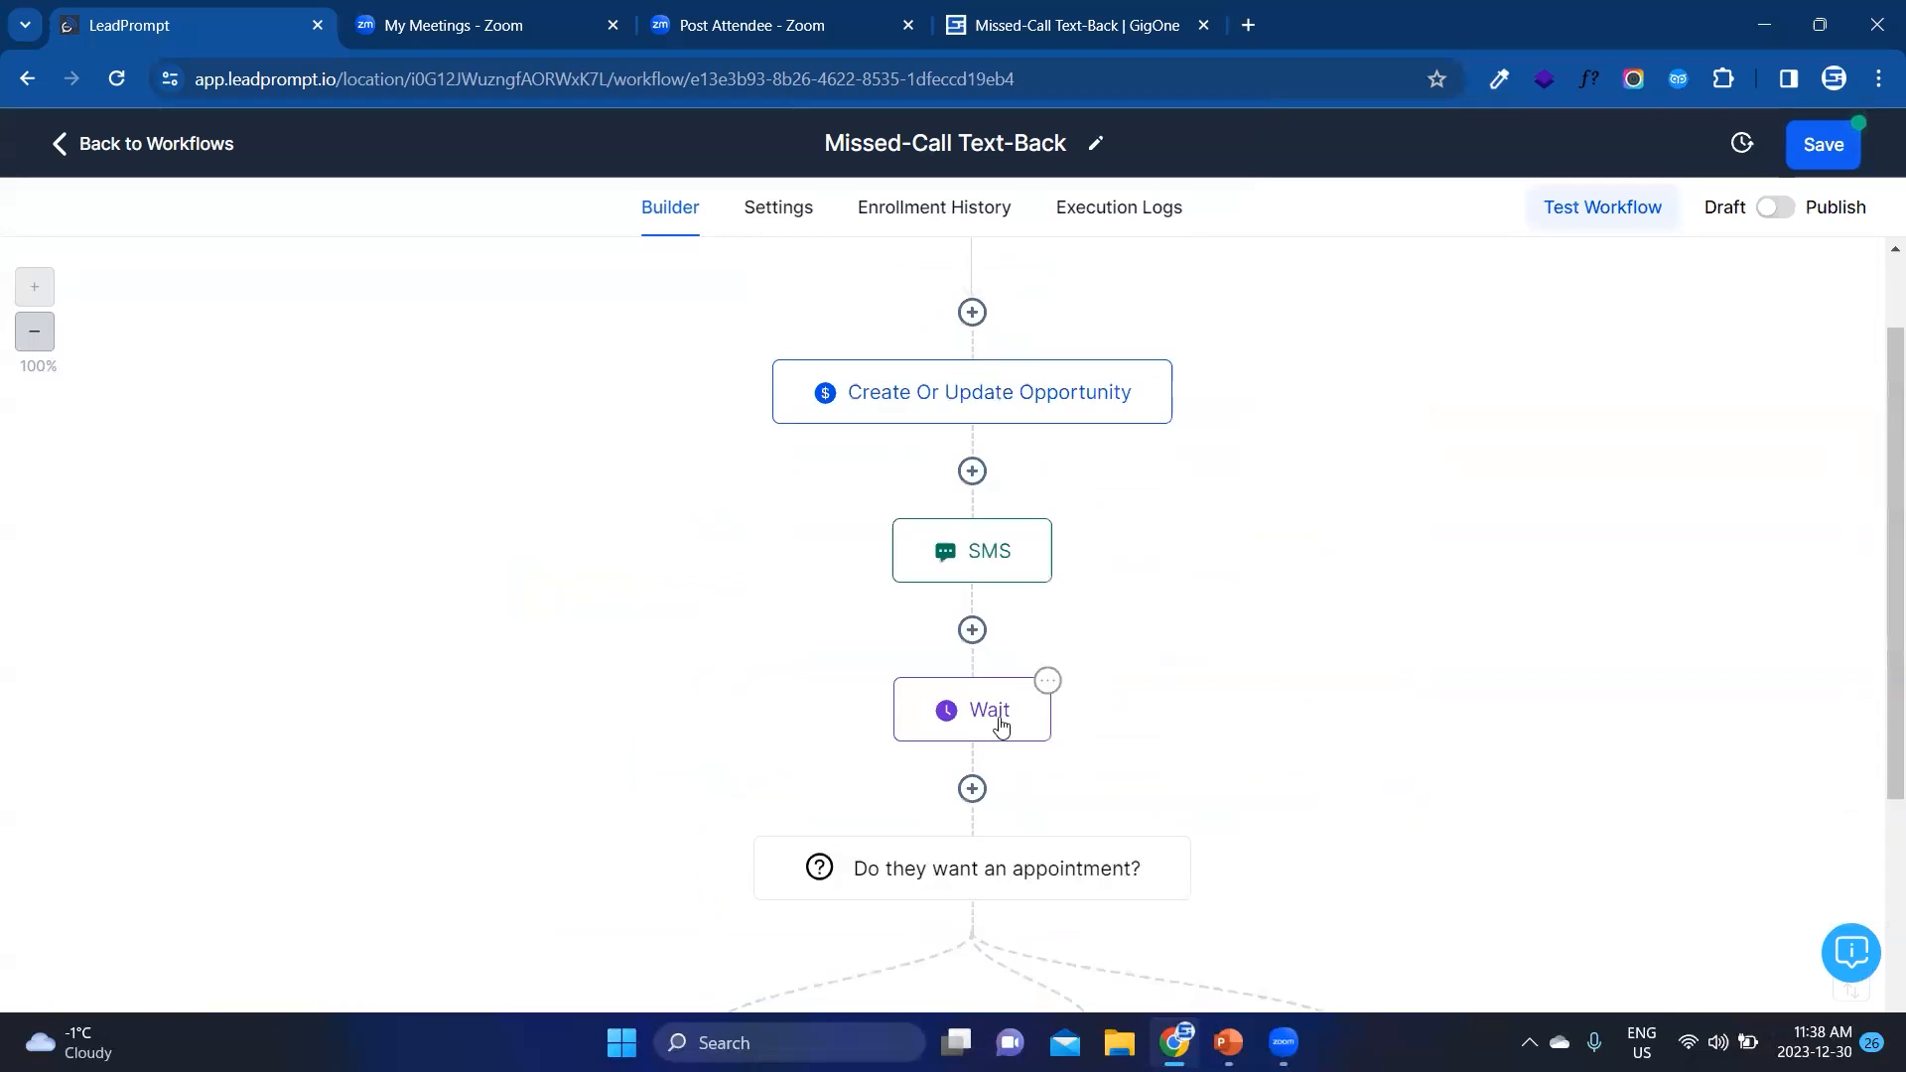
scroll(1001, 727, down, 5)
click(1339, 644)
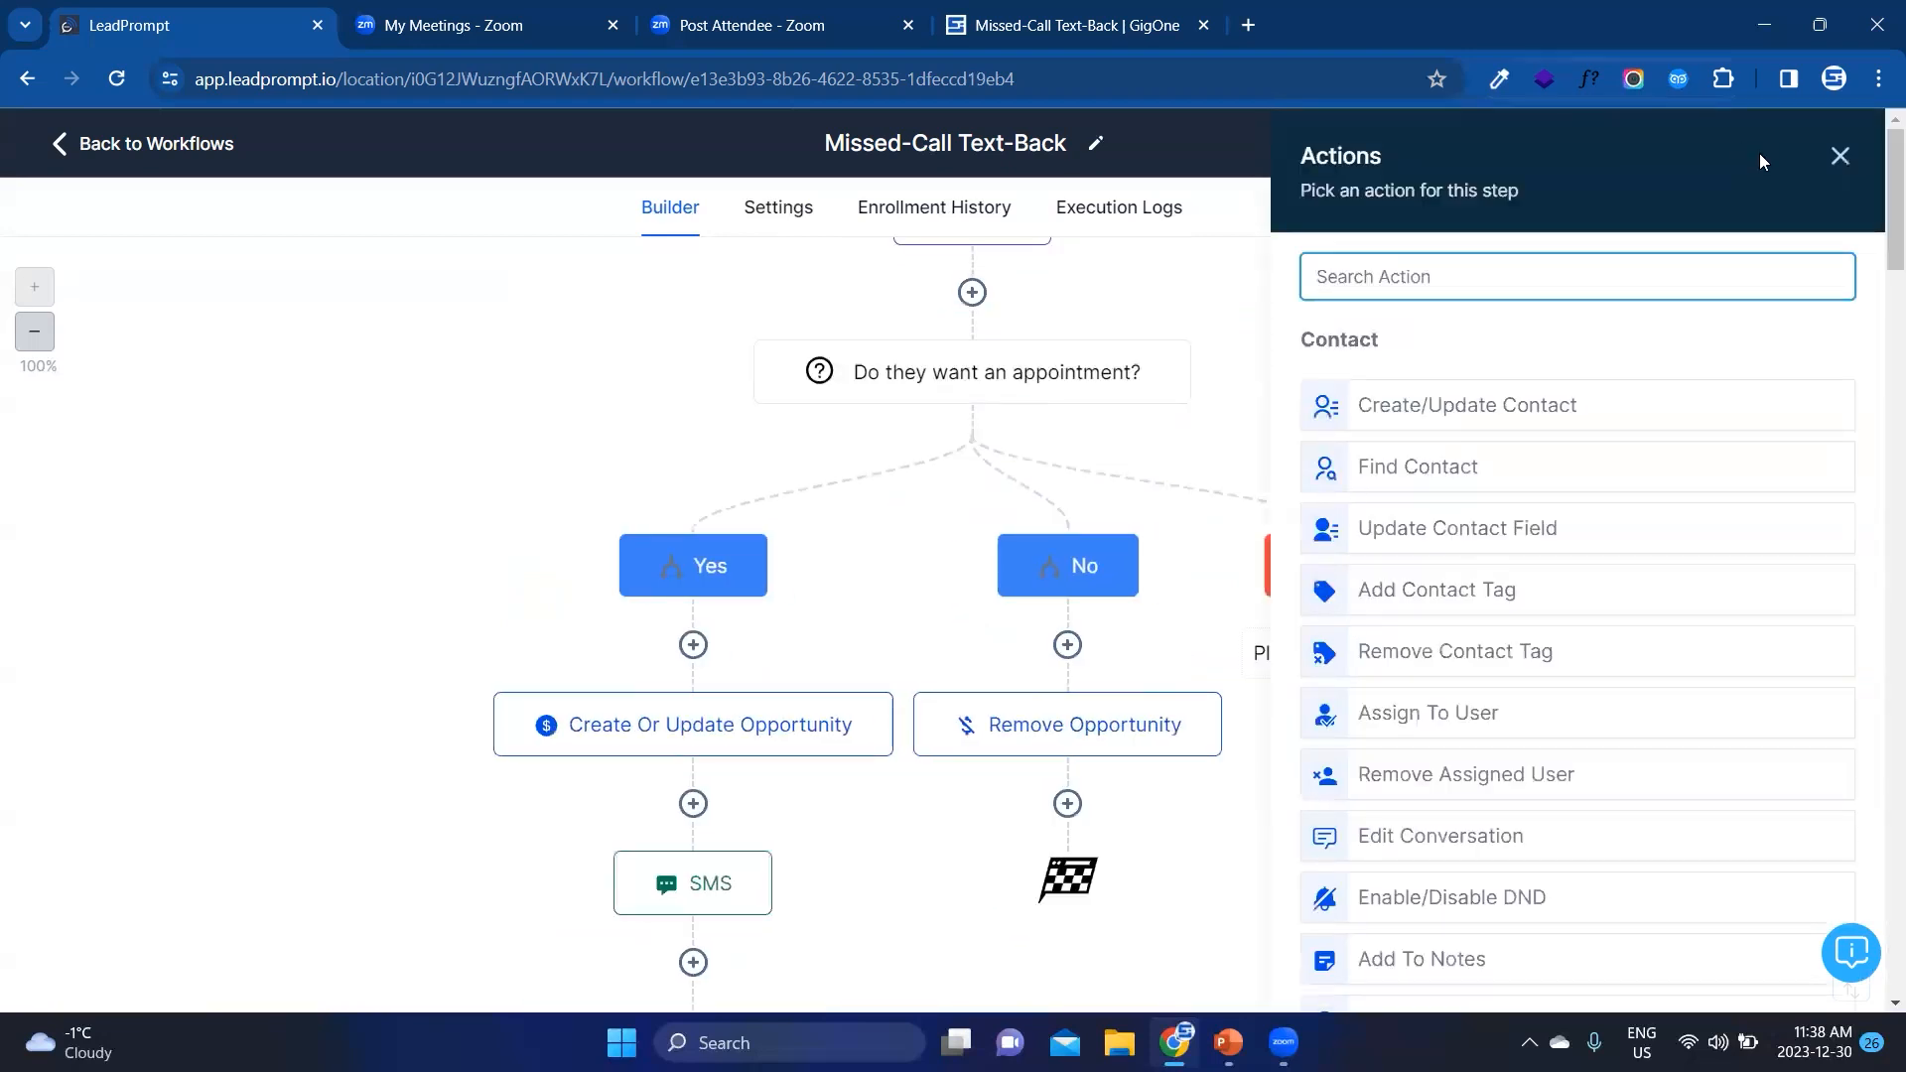
click(1841, 159)
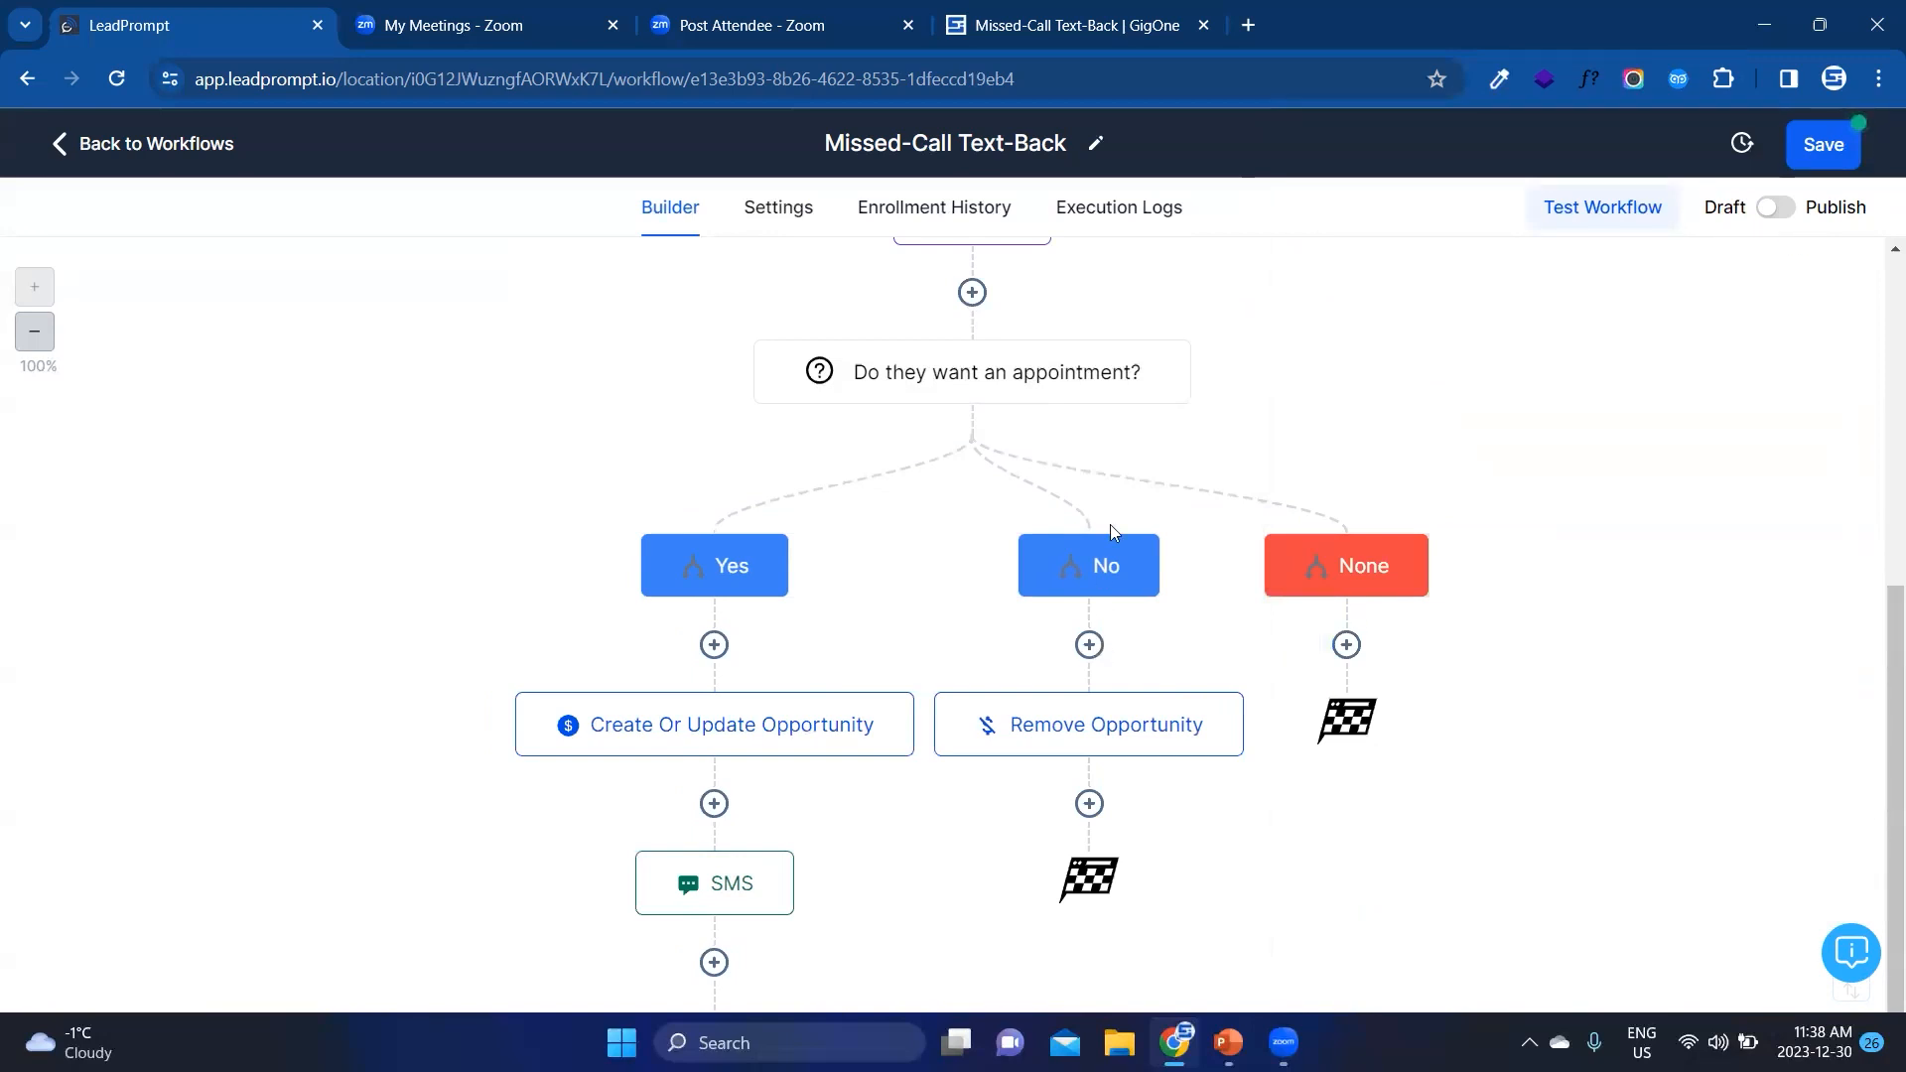
Step: Review the whole workflow from the Missed-Call trigger down through the Yes, No and None branches
scroll(1110, 524, down, 1)
scroll(1099, 662, up, 4)
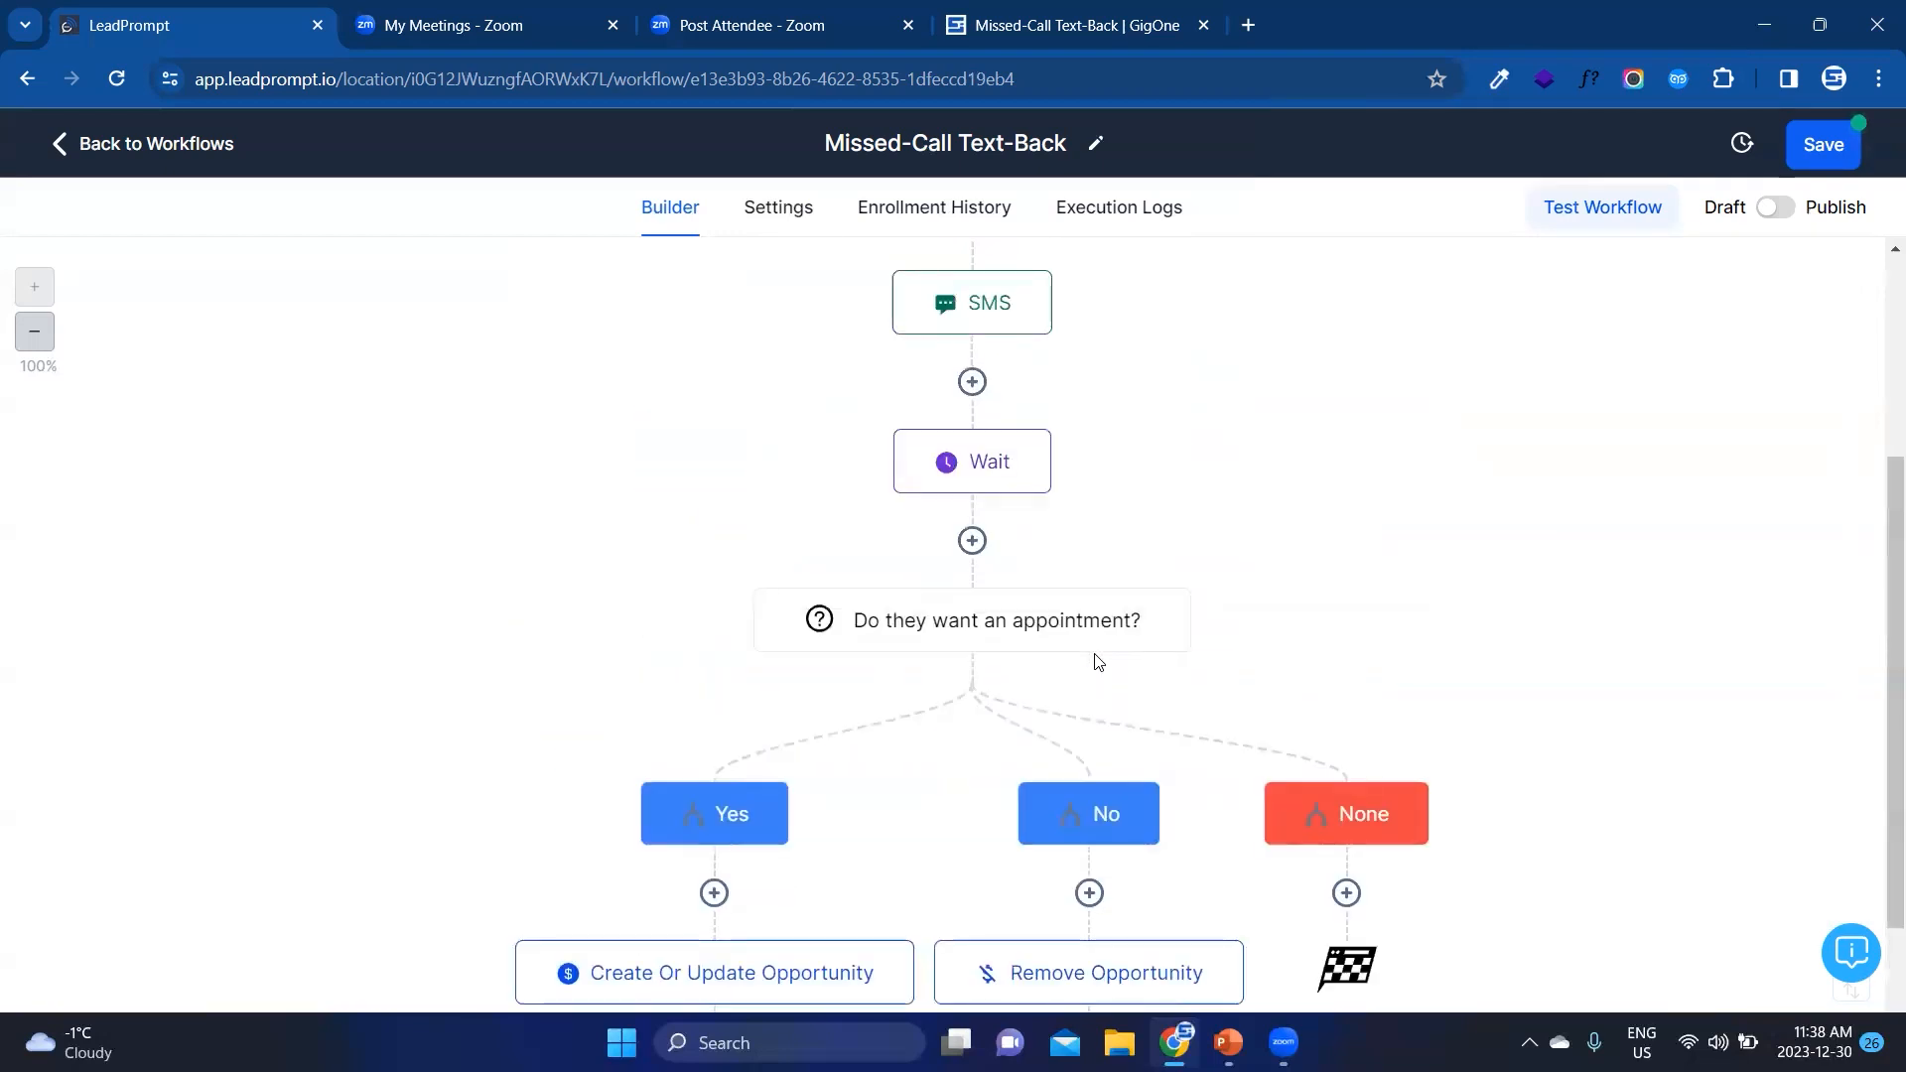
scroll(1099, 662, up, 4)
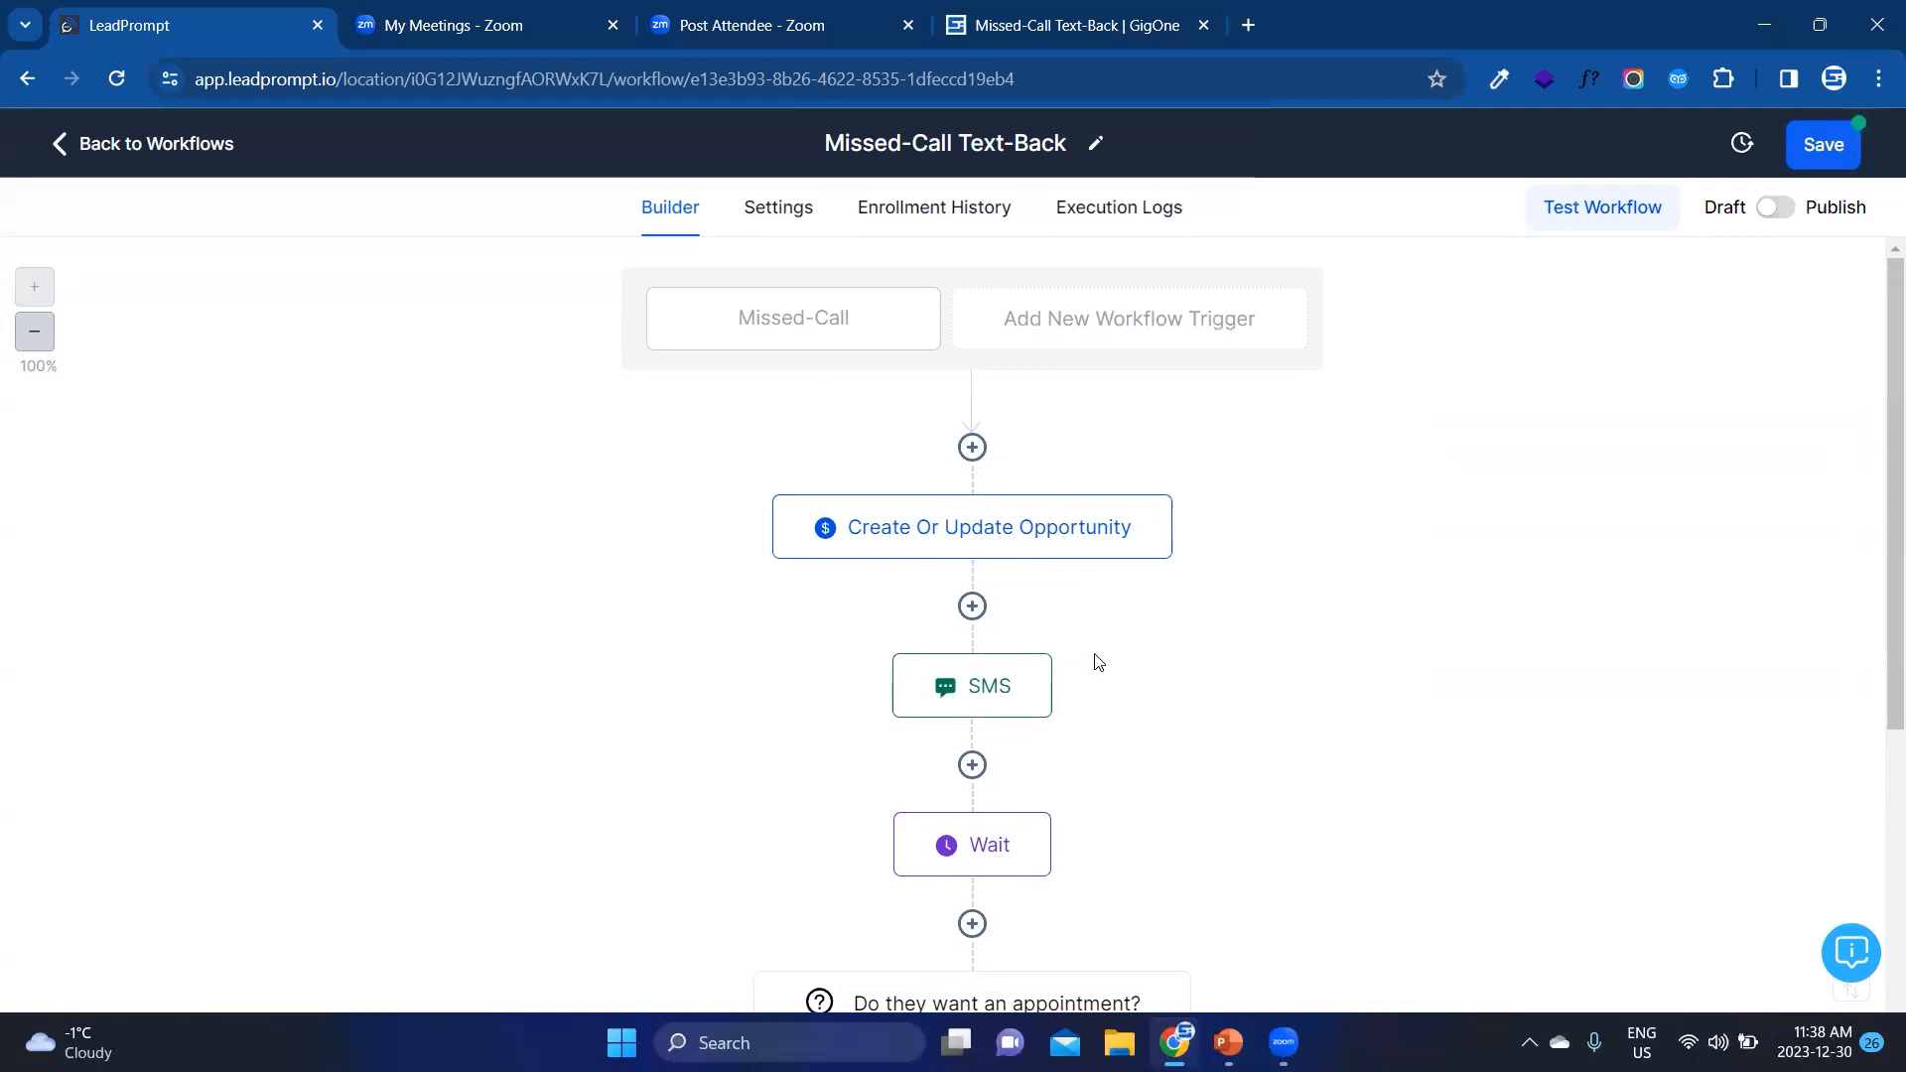
scroll(1098, 660, down, 3)
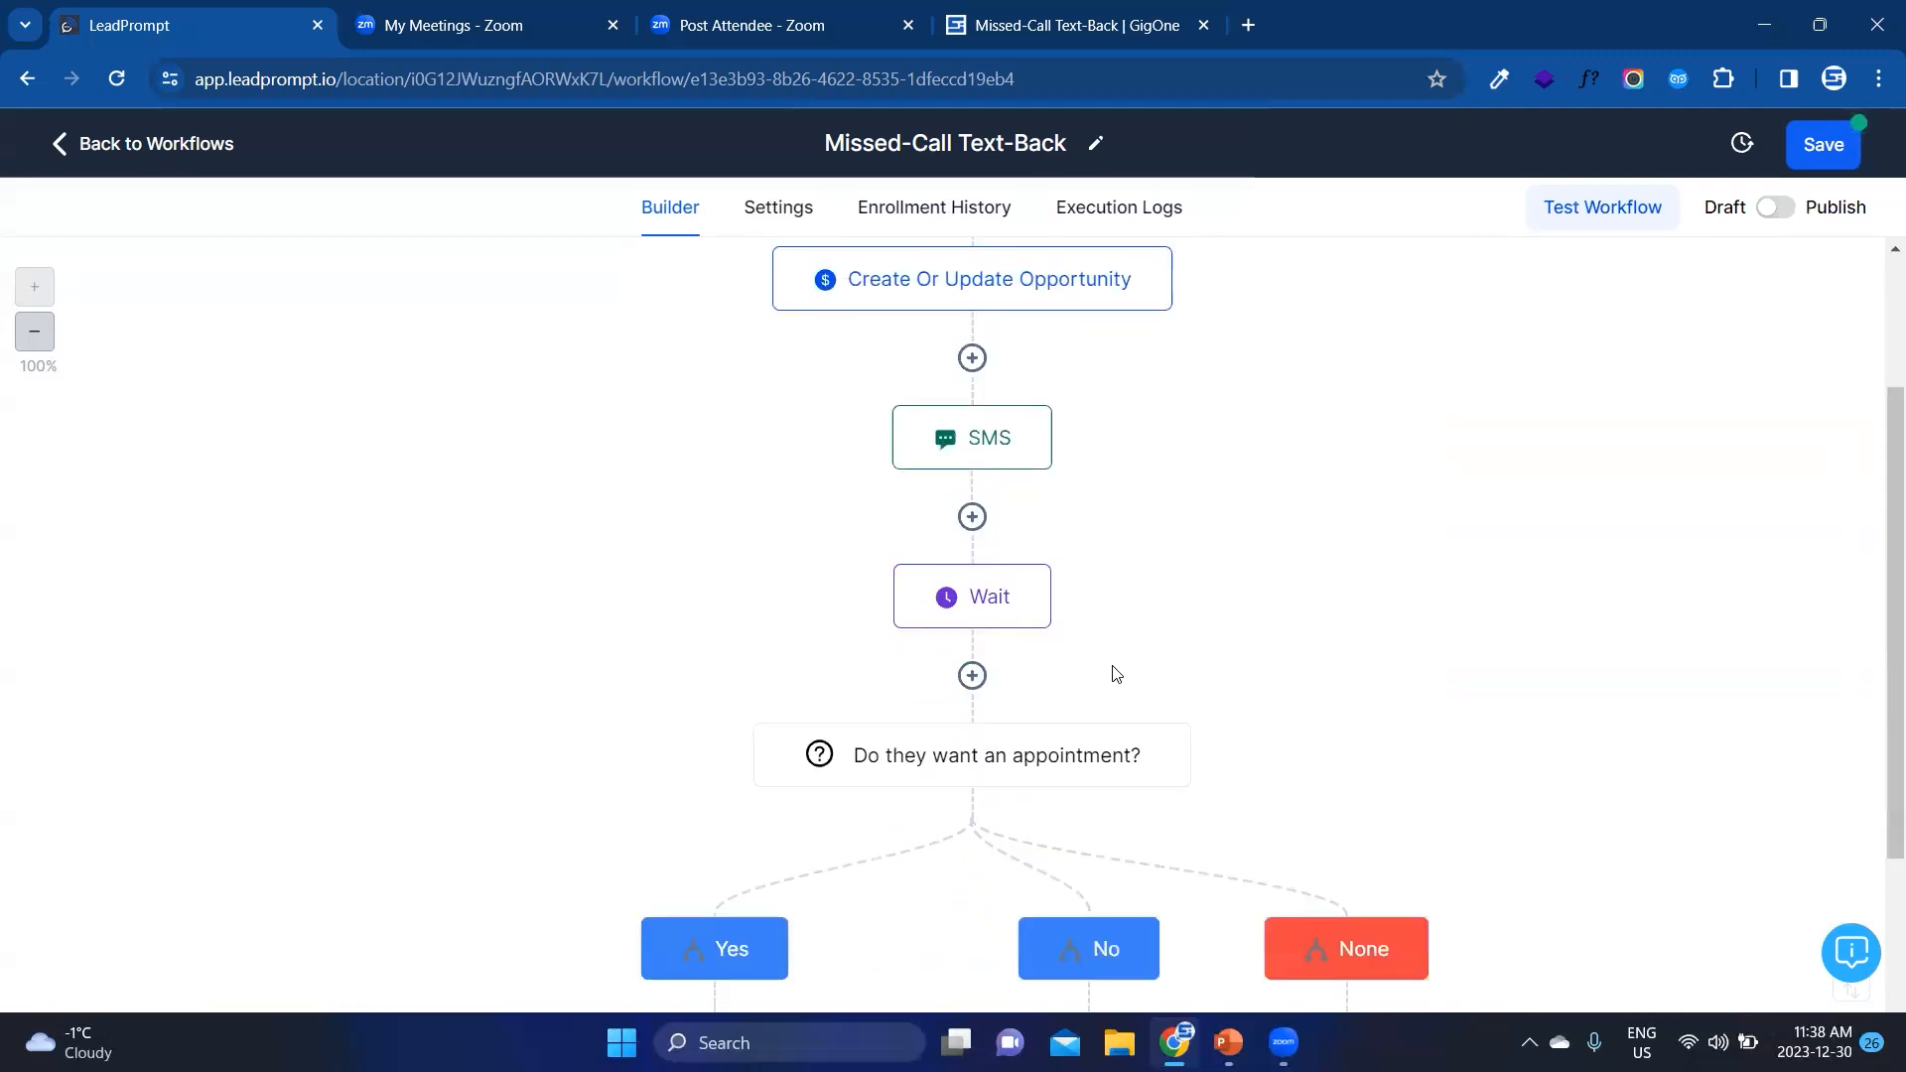
scroll(1116, 675, down, 4)
scroll(1117, 672, down, 1)
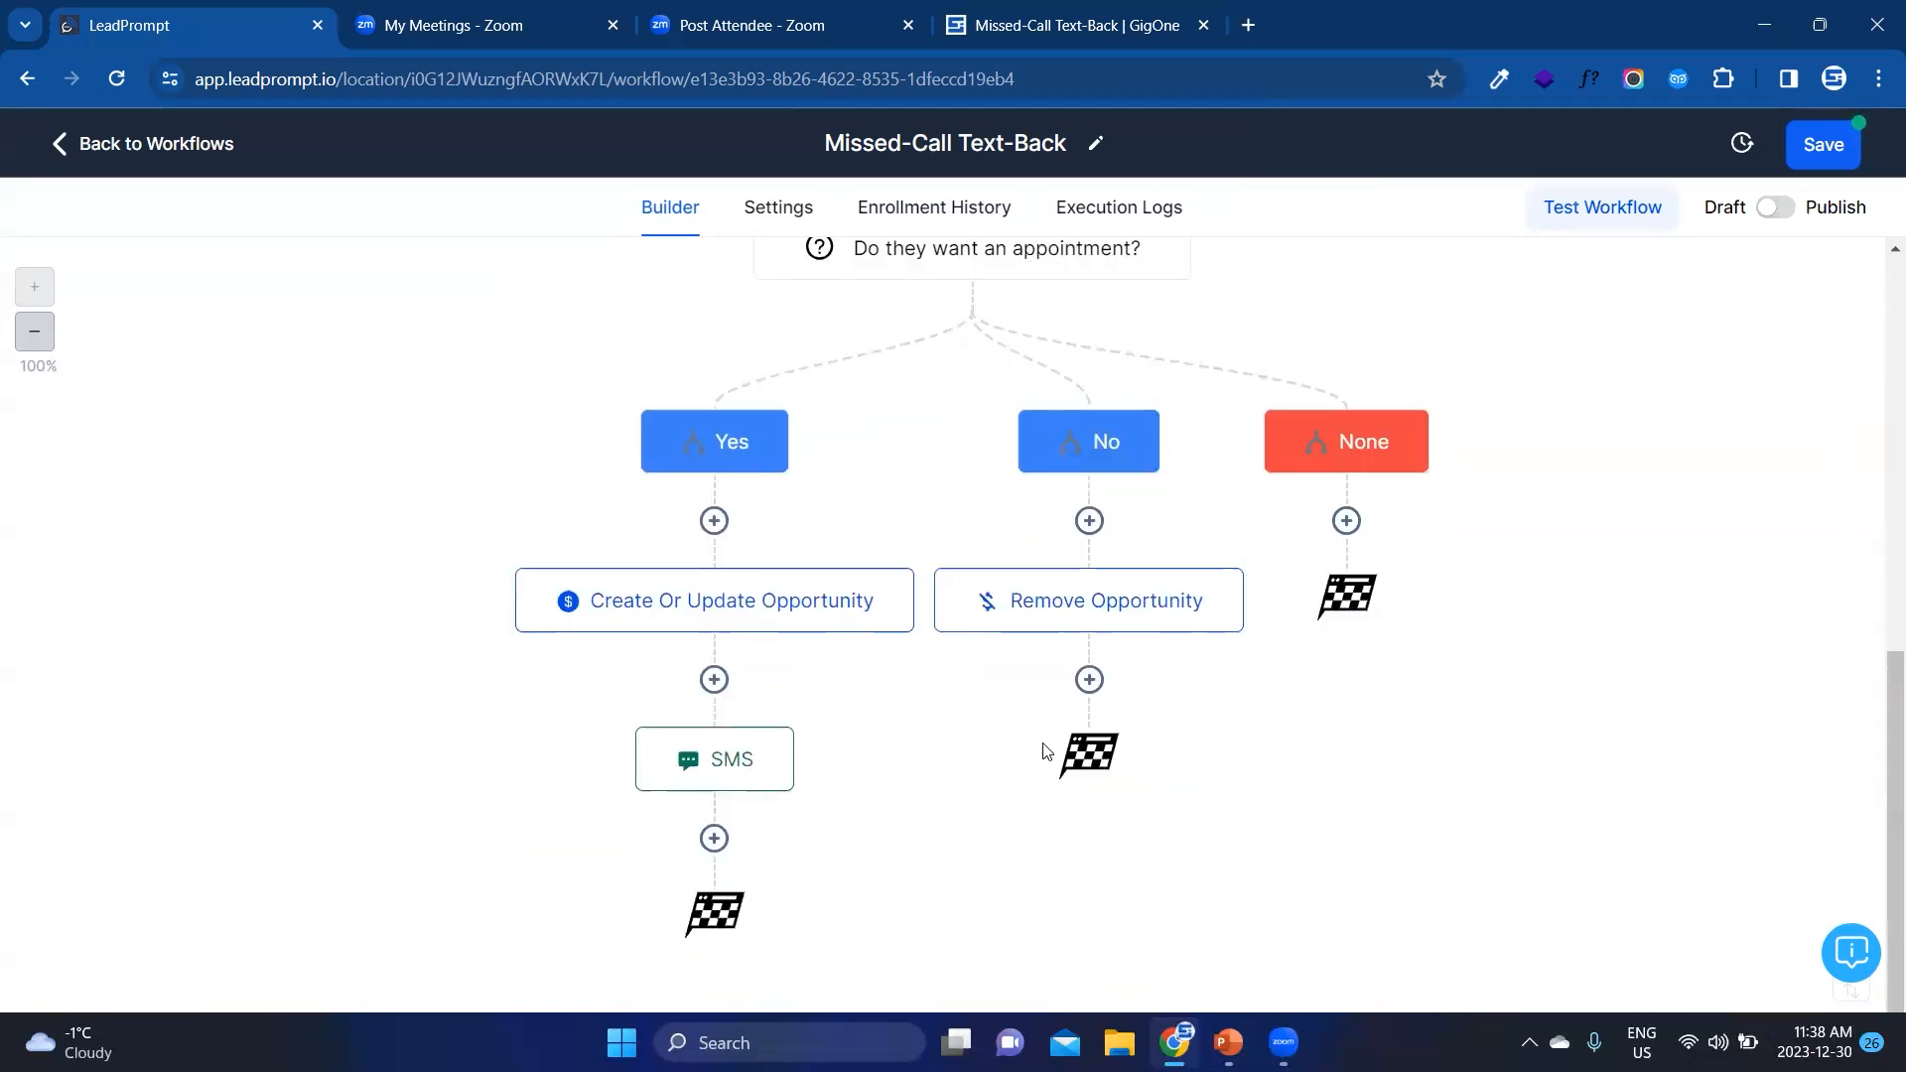
scroll(1042, 756, up, 7)
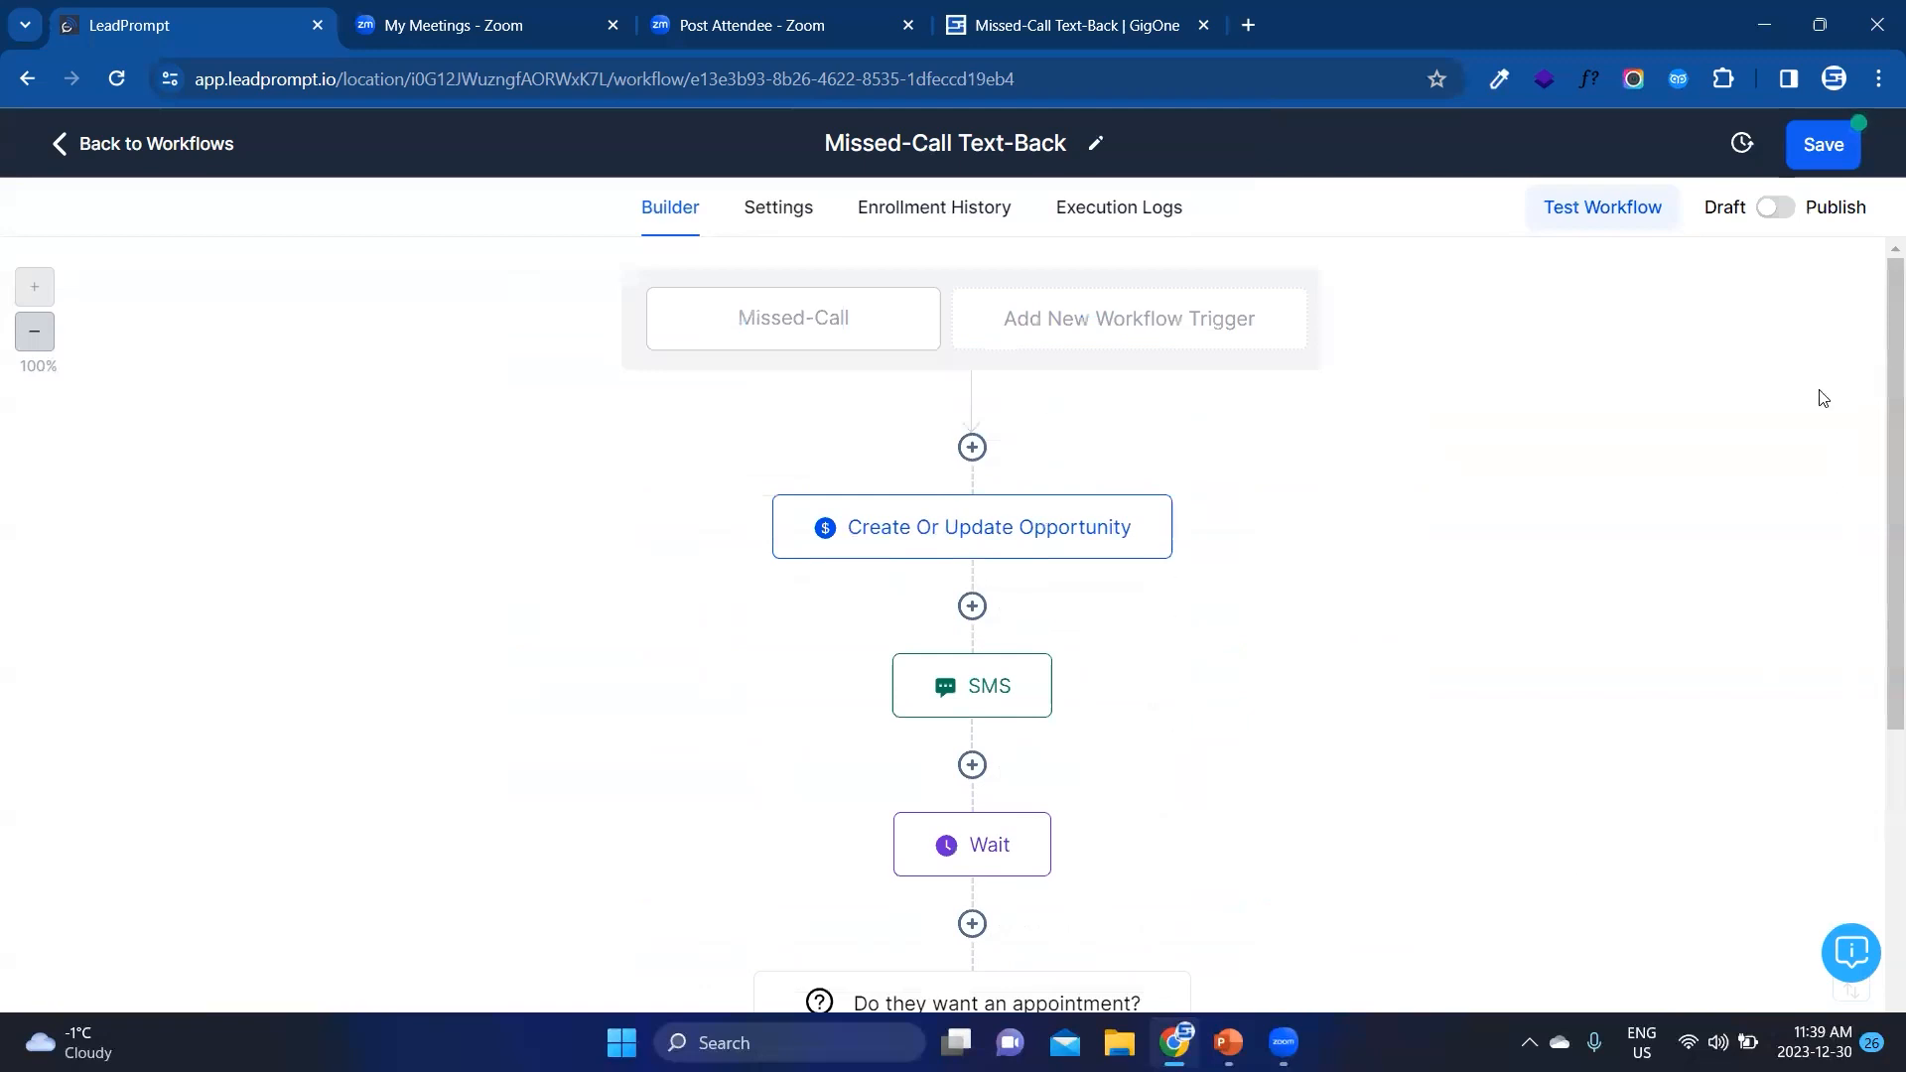
Step: Publish and save the Missed-Call Text-Back workflow, and return to the workflow list
click(1777, 208)
click(1804, 150)
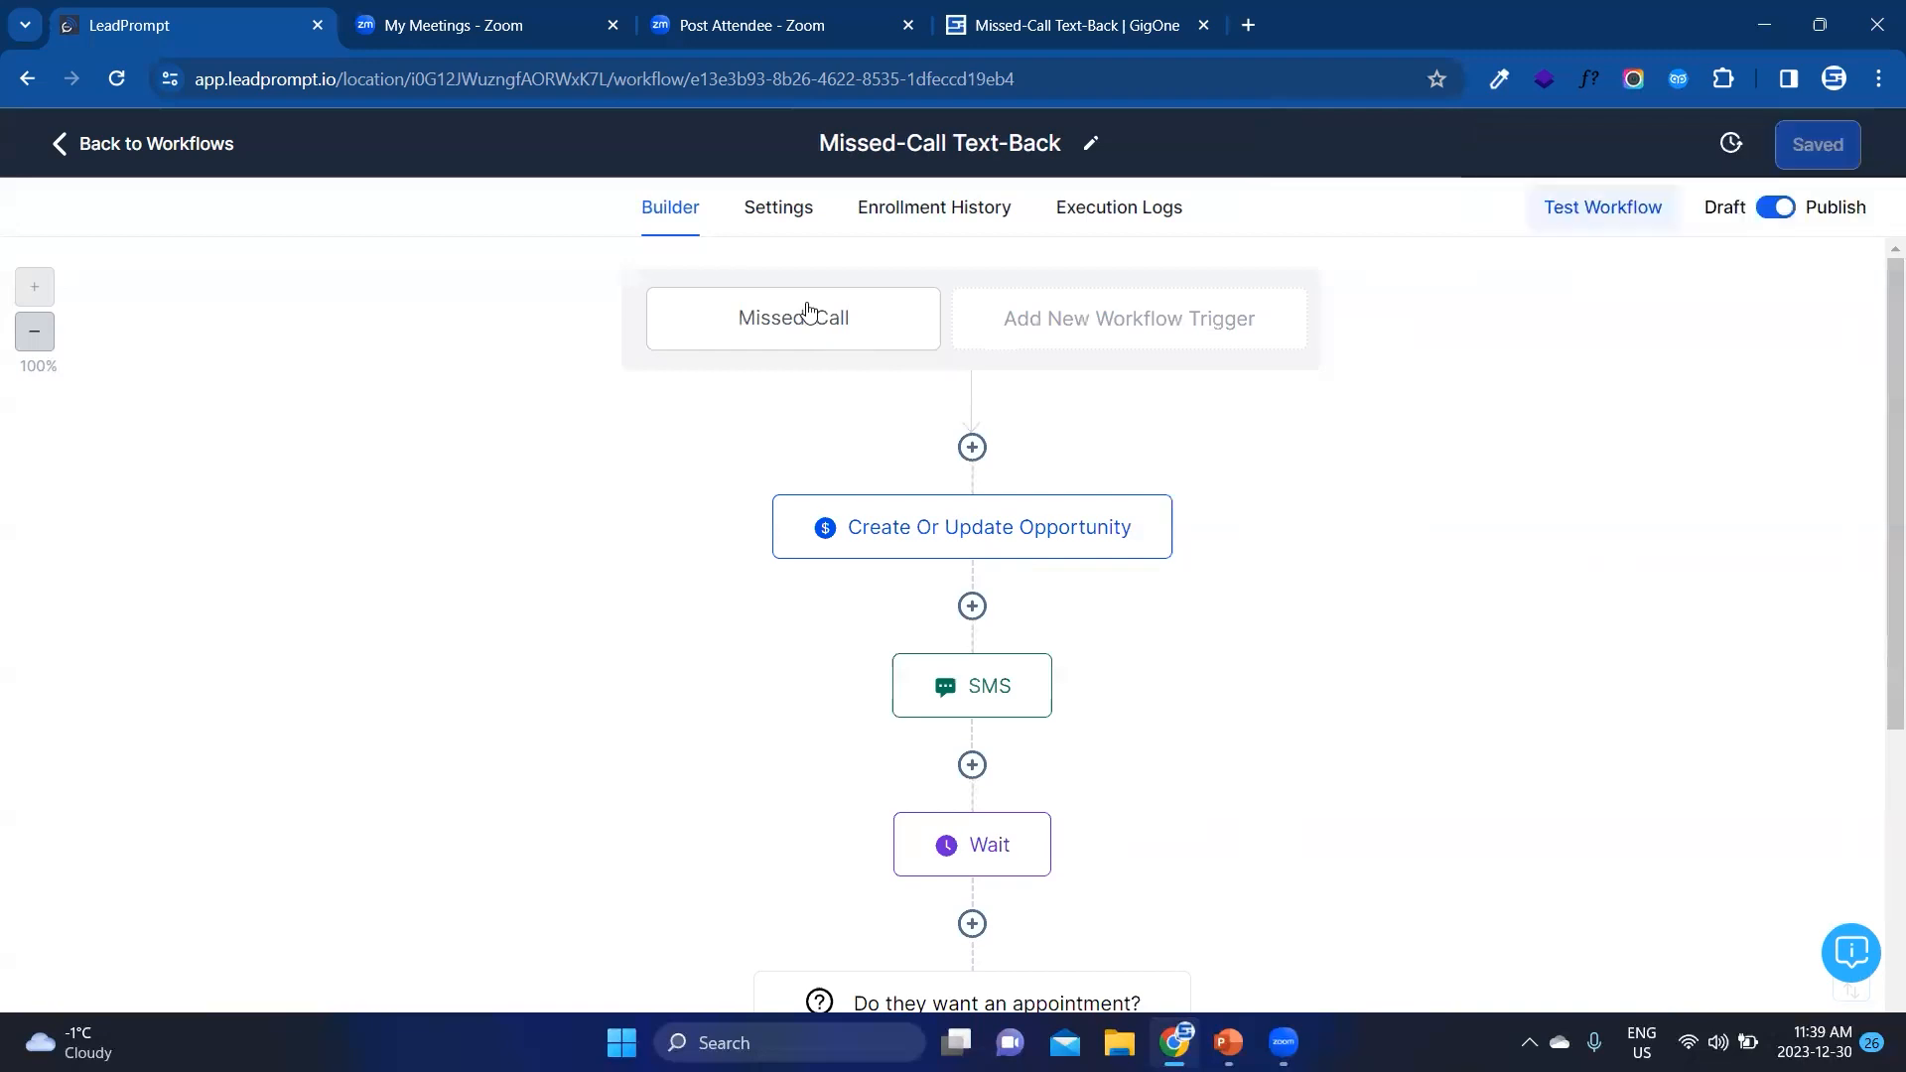
scroll(991, 604, down, 3)
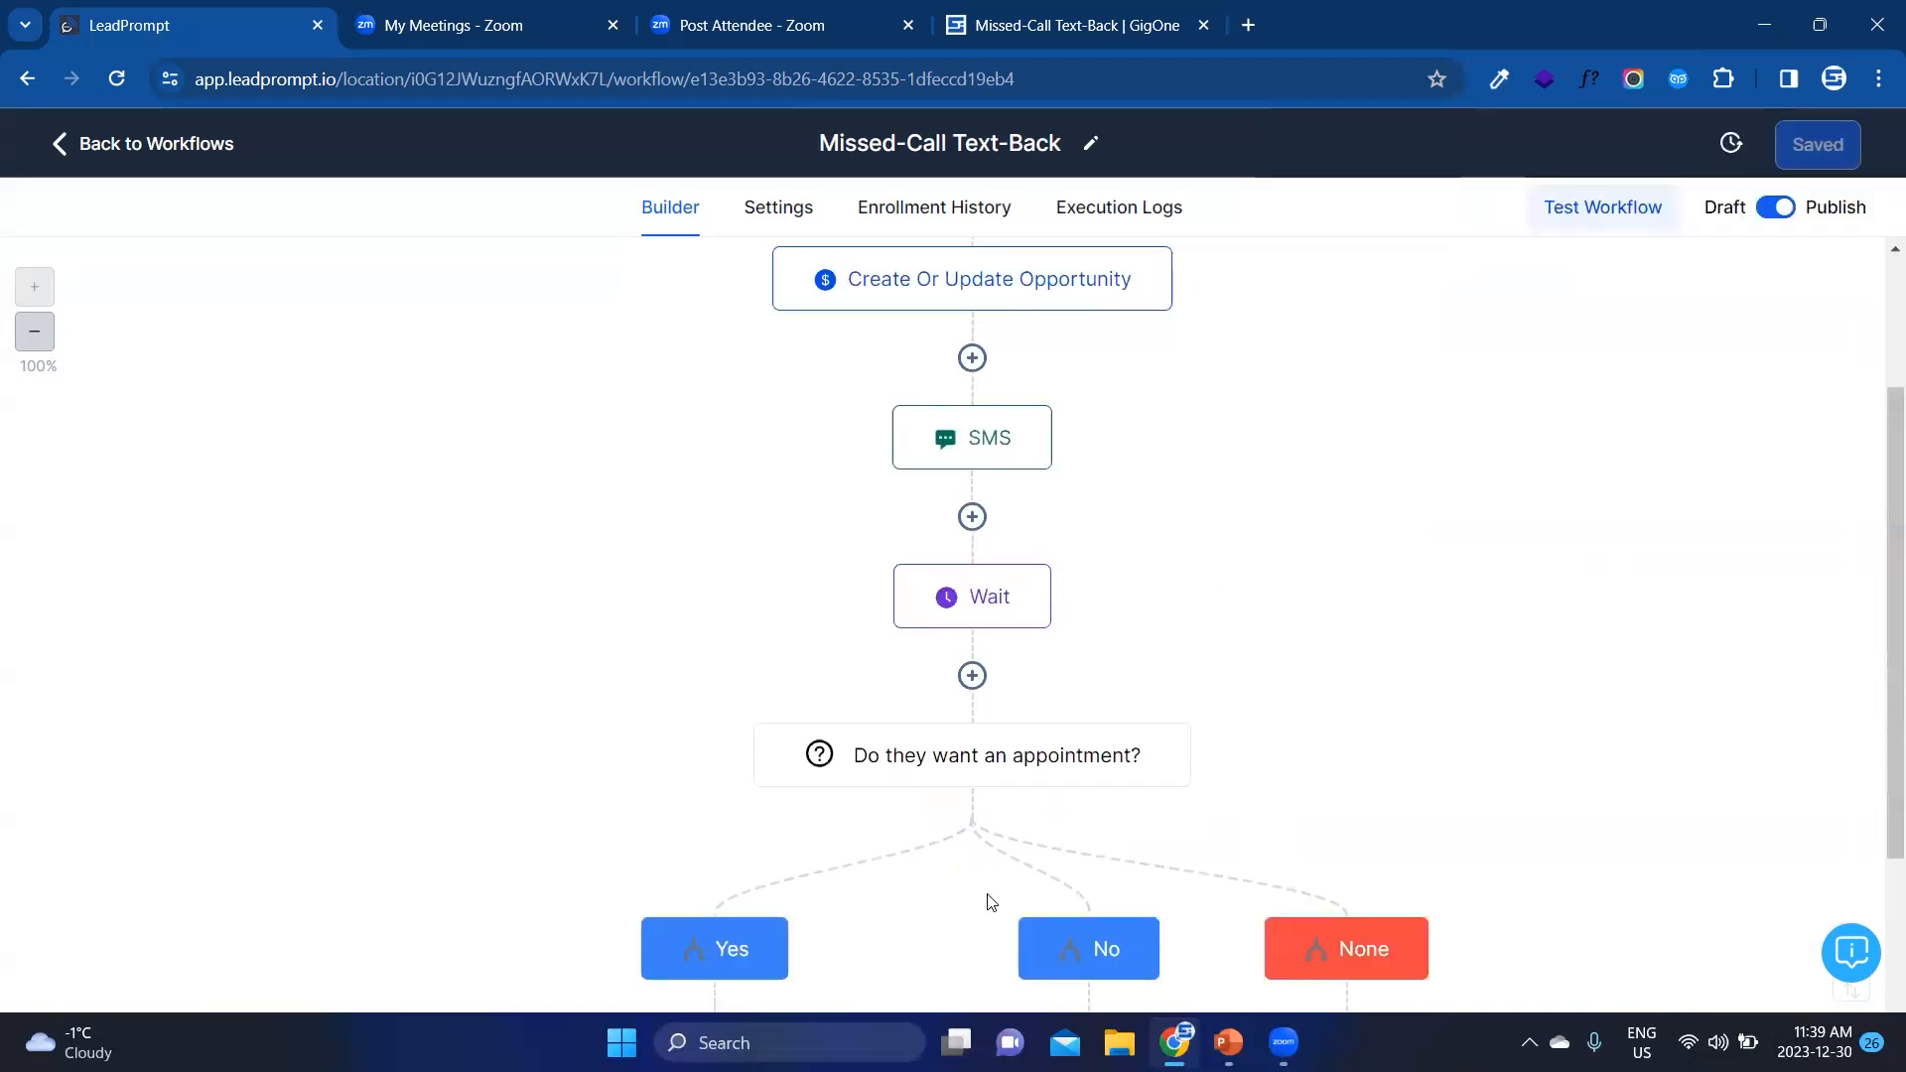
scroll(988, 902, down, 6)
scroll(988, 902, up, 9)
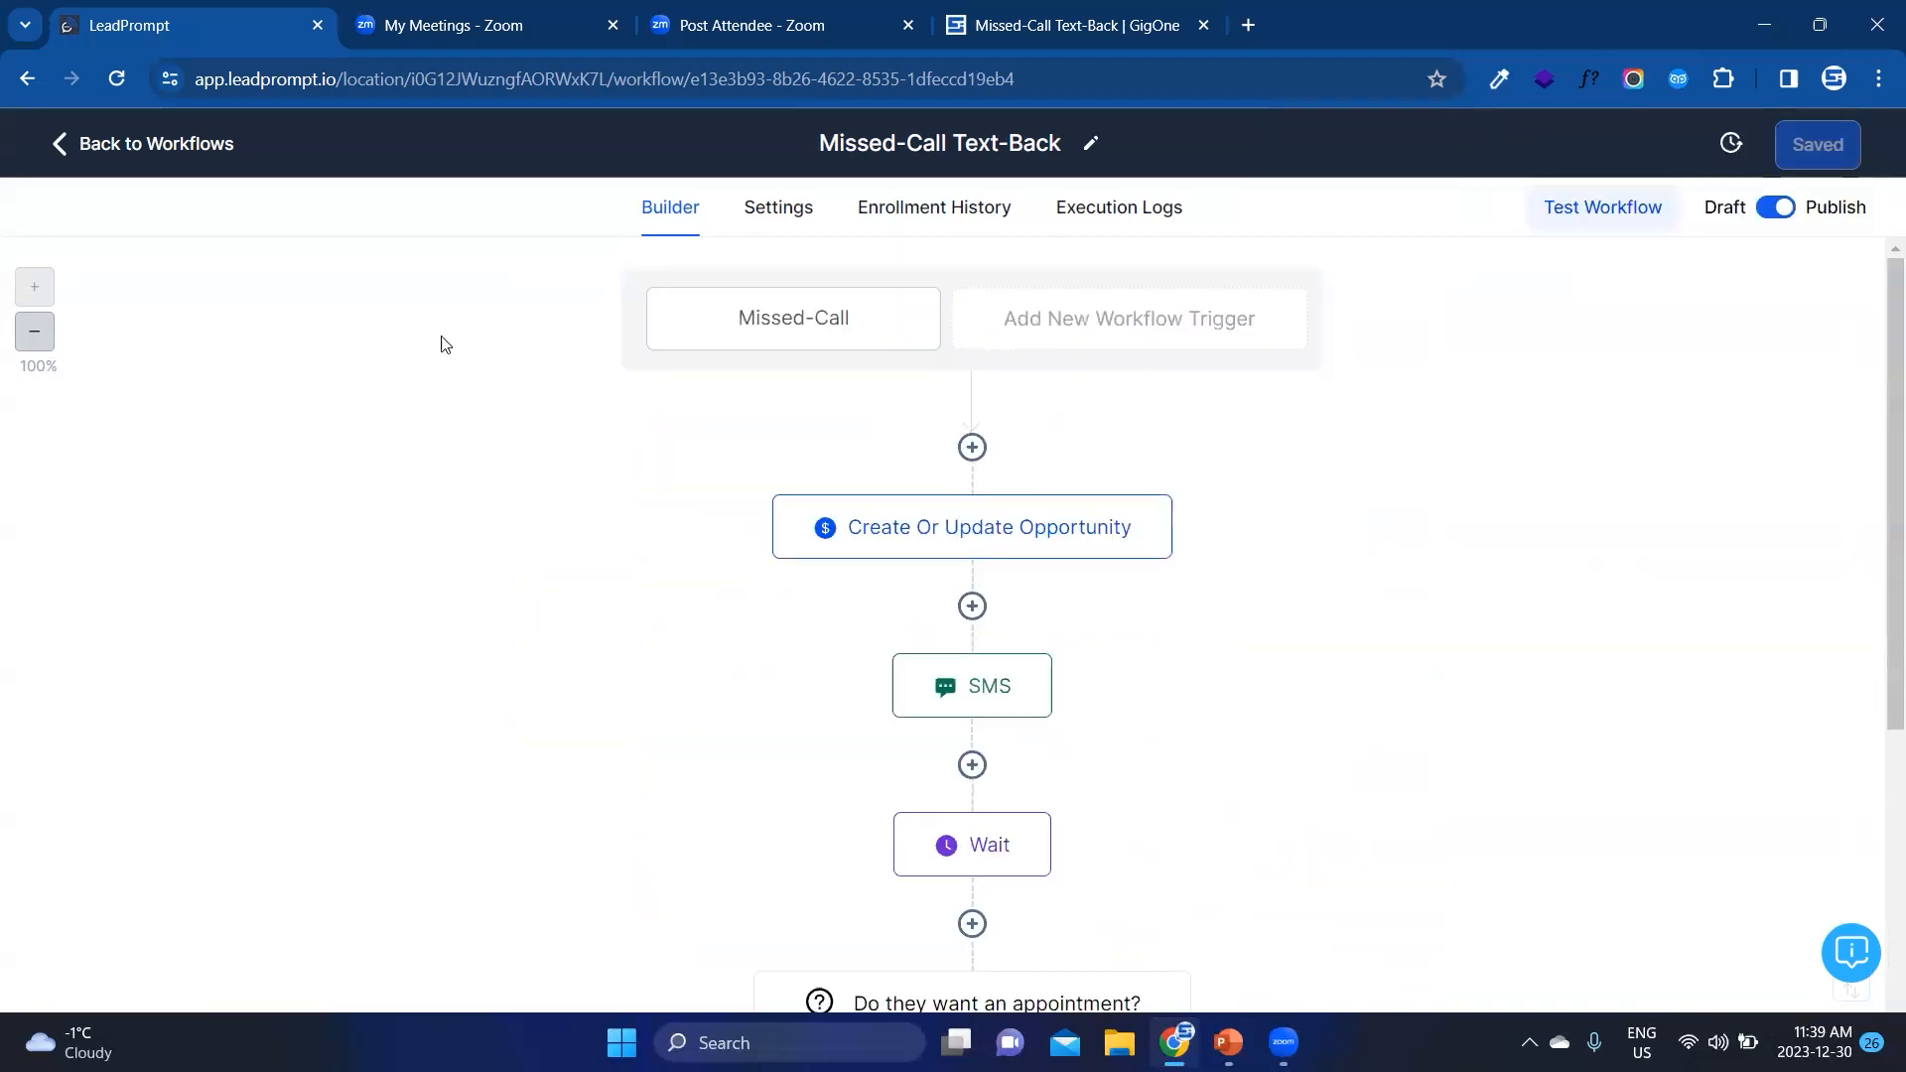
click(181, 147)
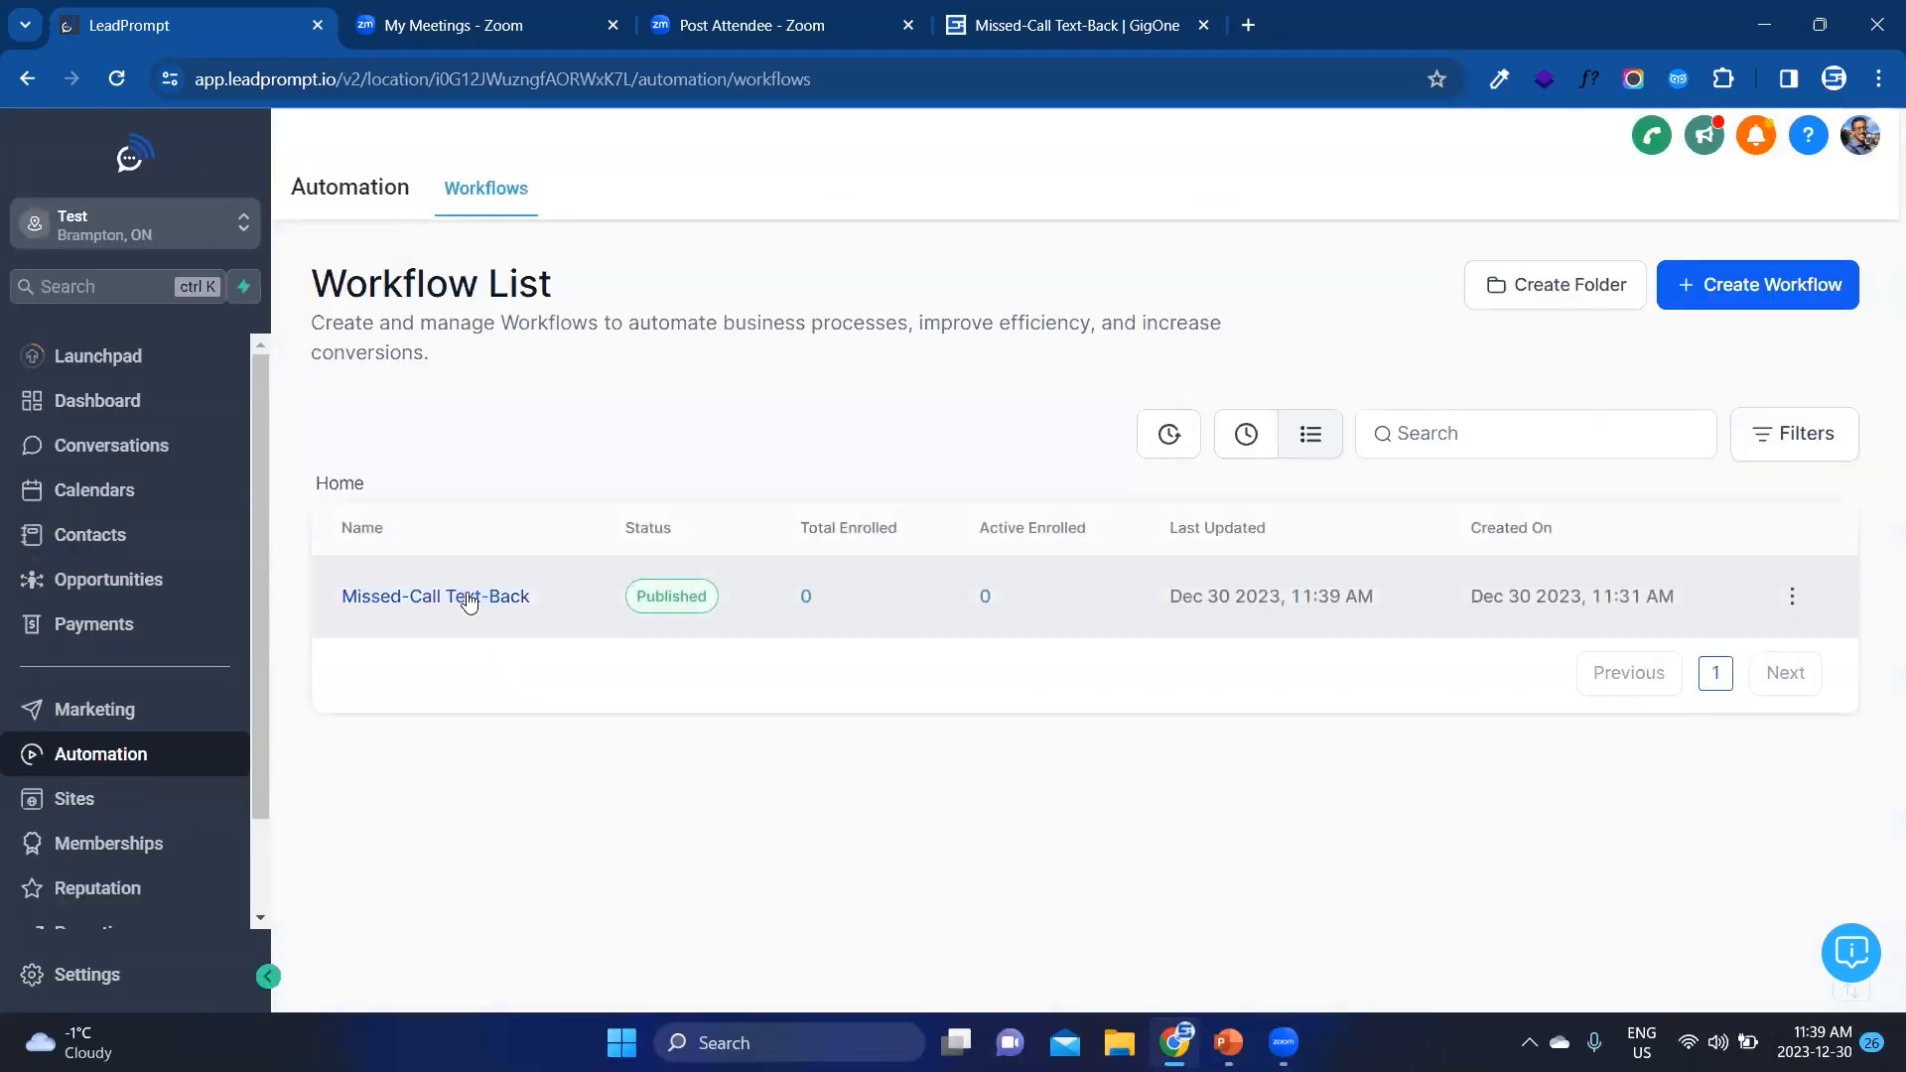
Step: Check the Missed-Call Text-Back entry's status and enrollment figures in the workflow list
drag(530, 598, 341, 600)
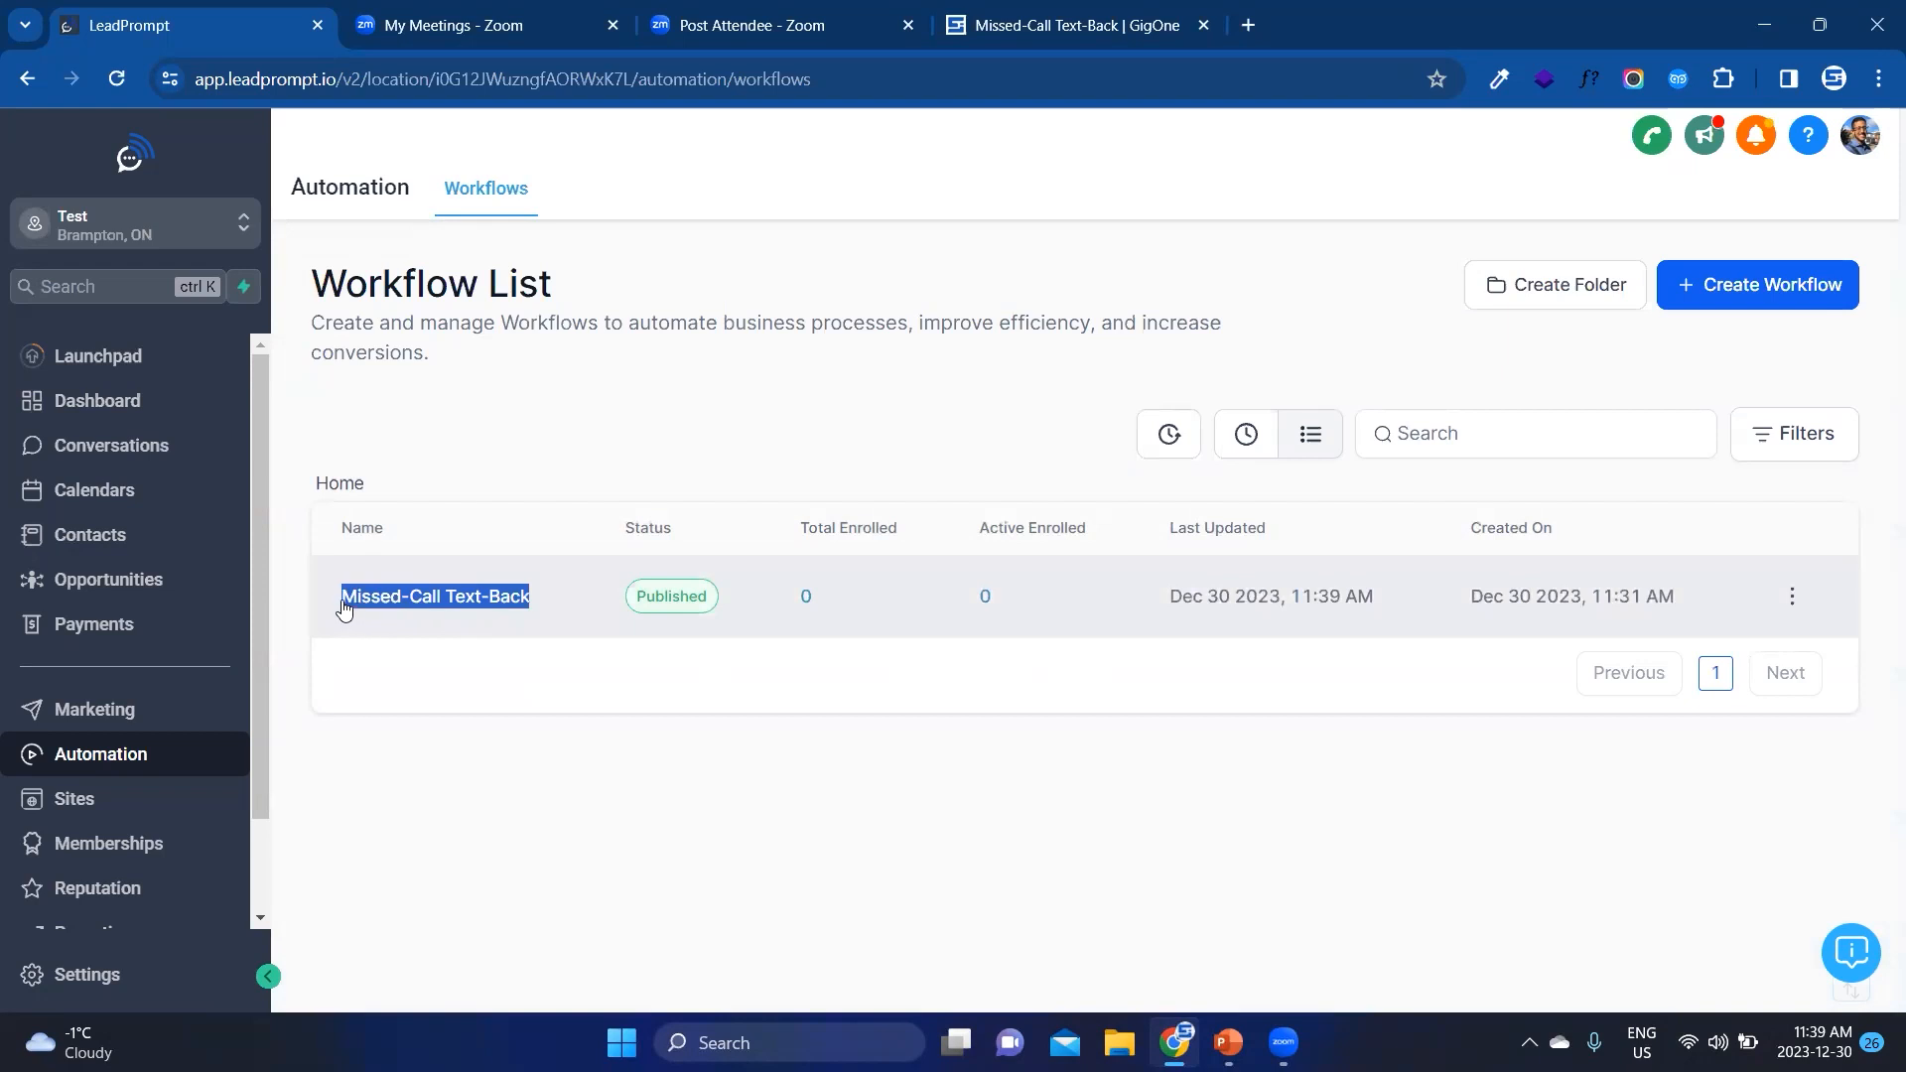
click(340, 601)
click(34, 81)
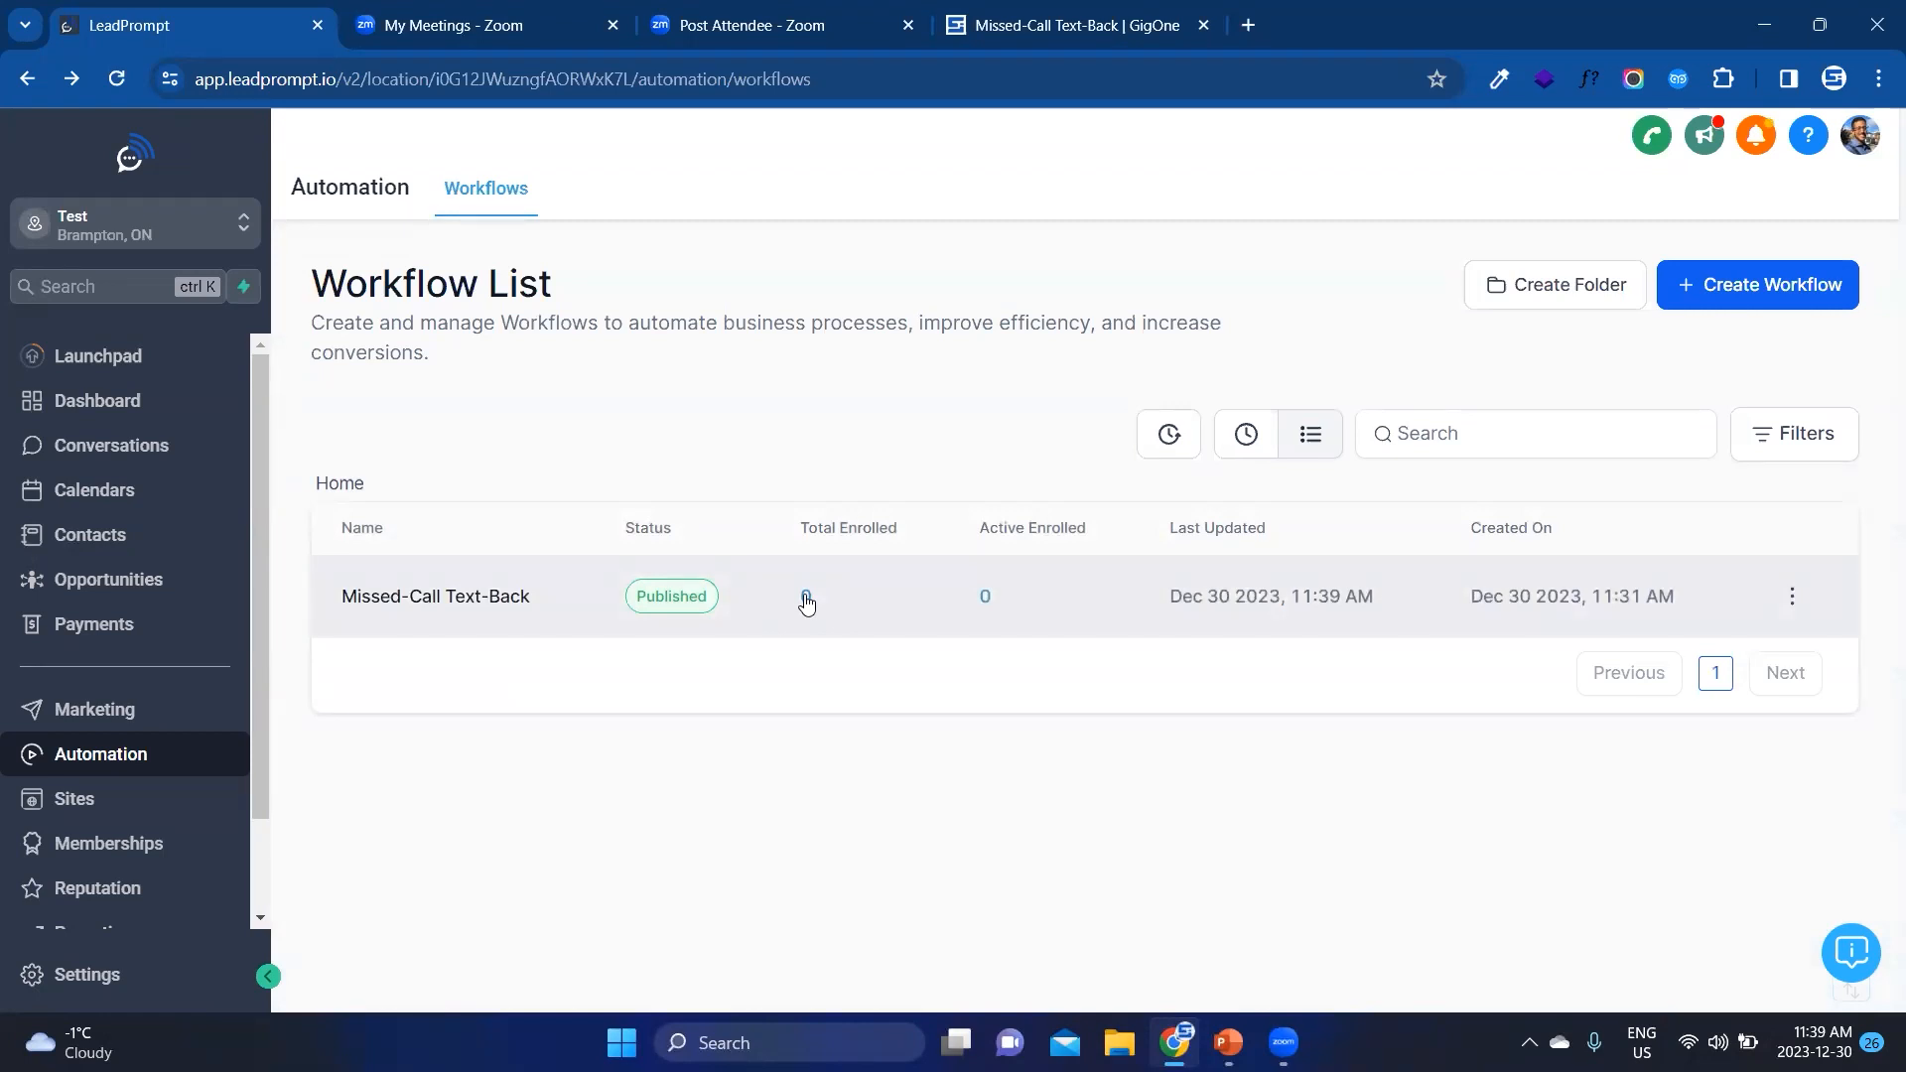
double_click(987, 597)
click(1002, 752)
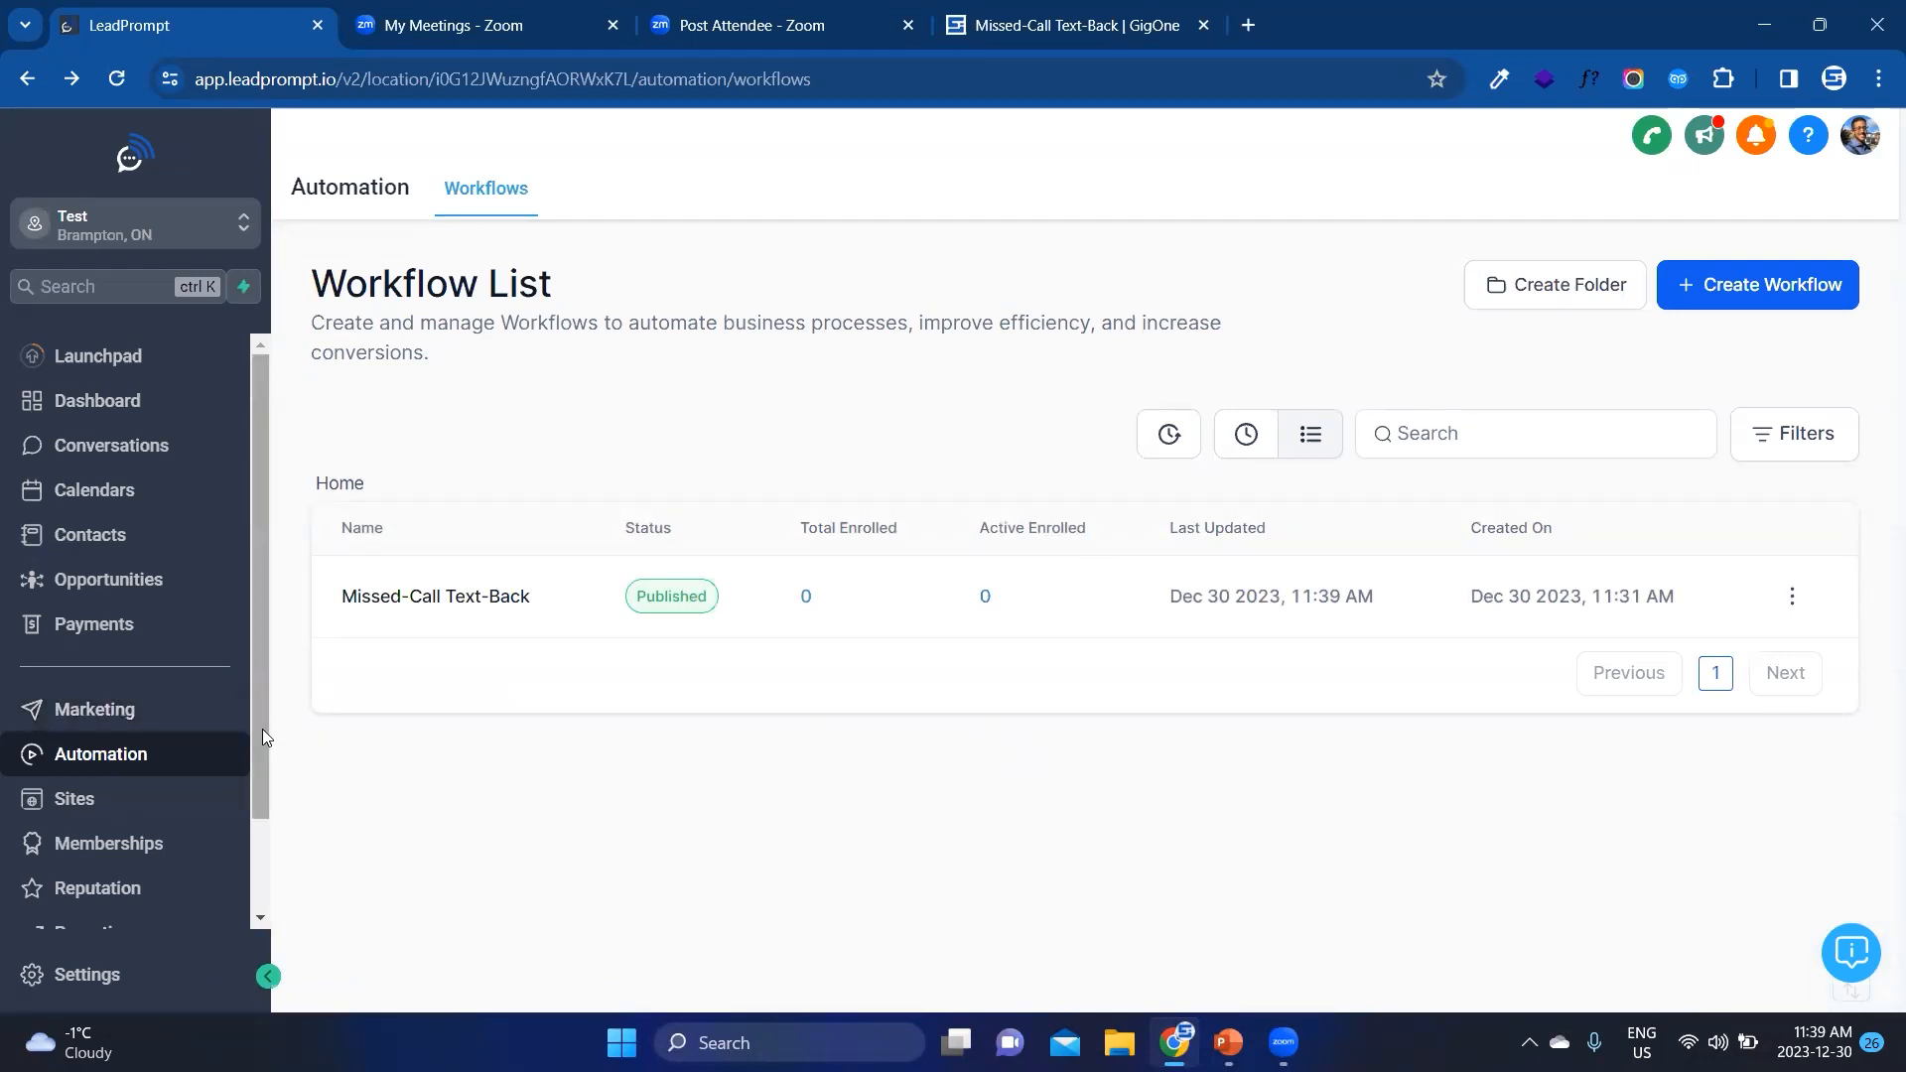
scroll(263, 729, down, 2)
scroll(246, 870, up, 2)
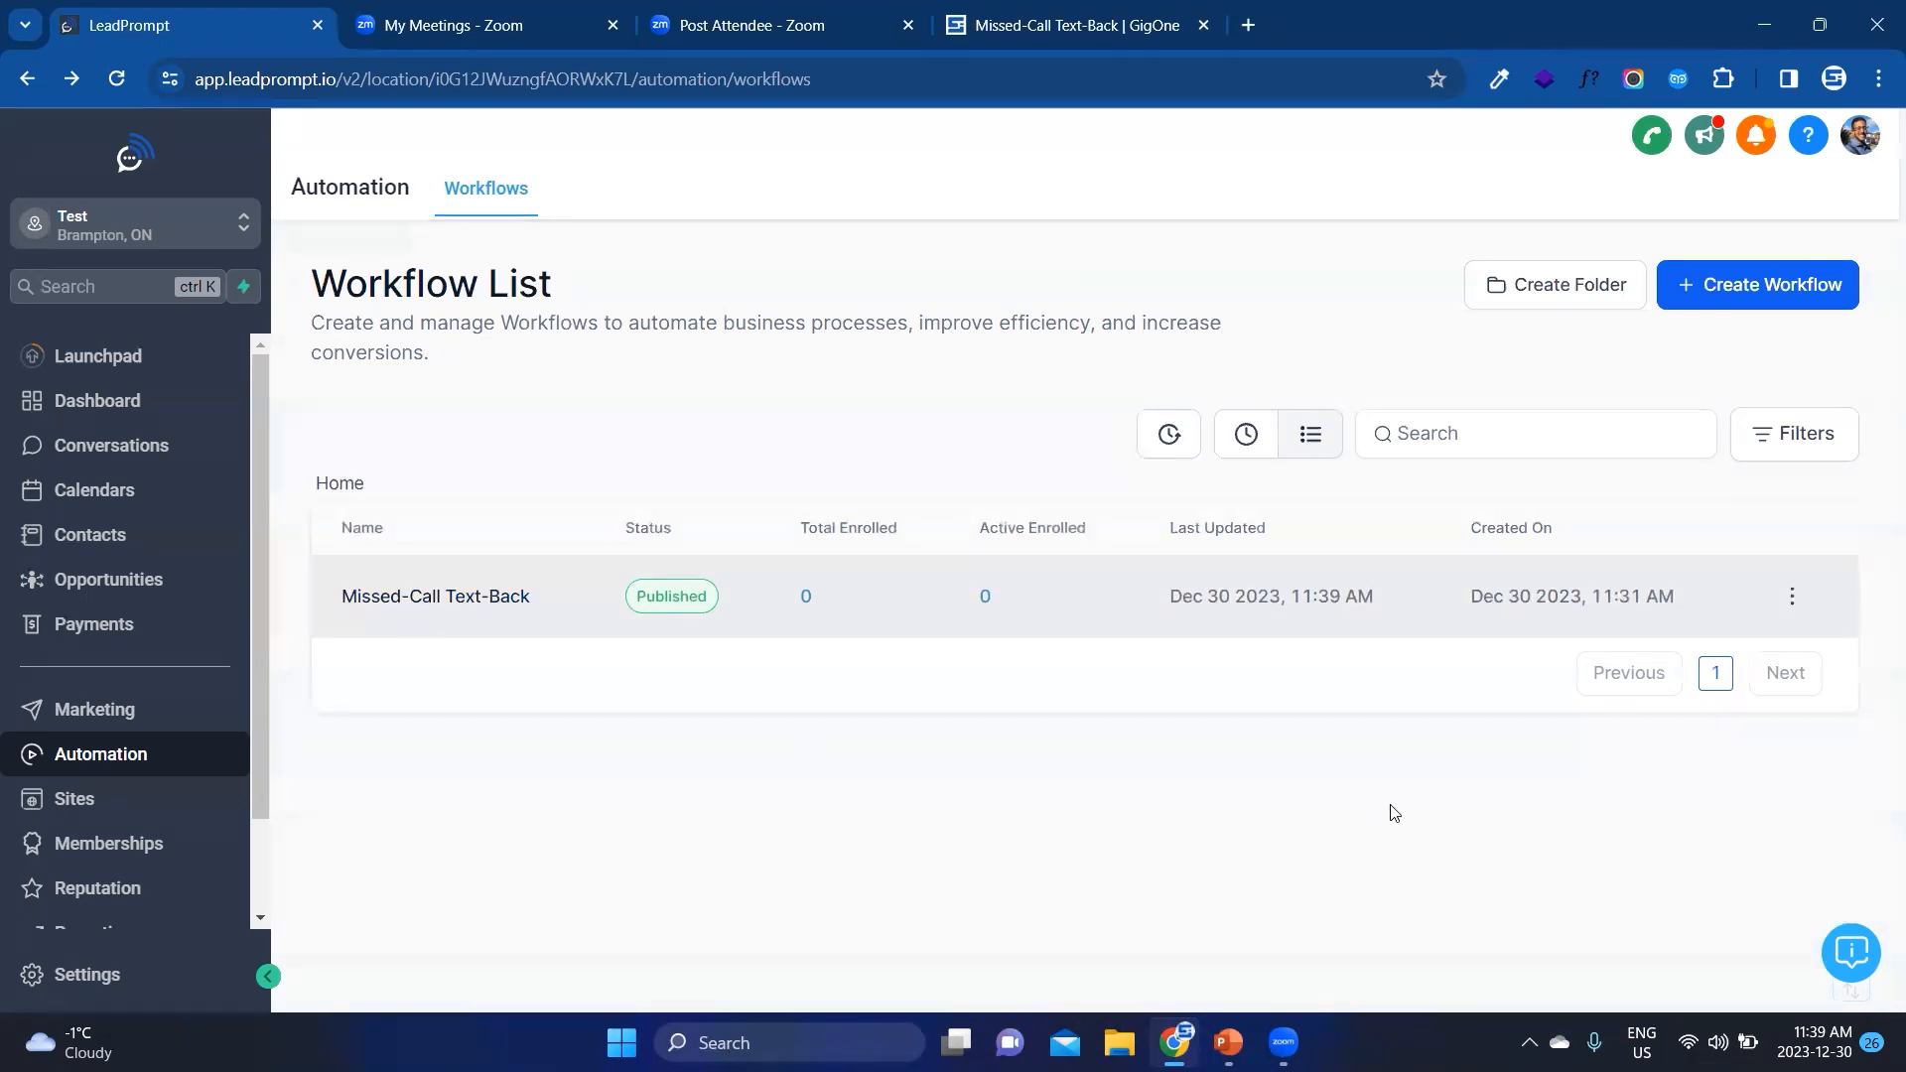
Step: Open the support widget and look through its live chat and help article categories
click(1849, 959)
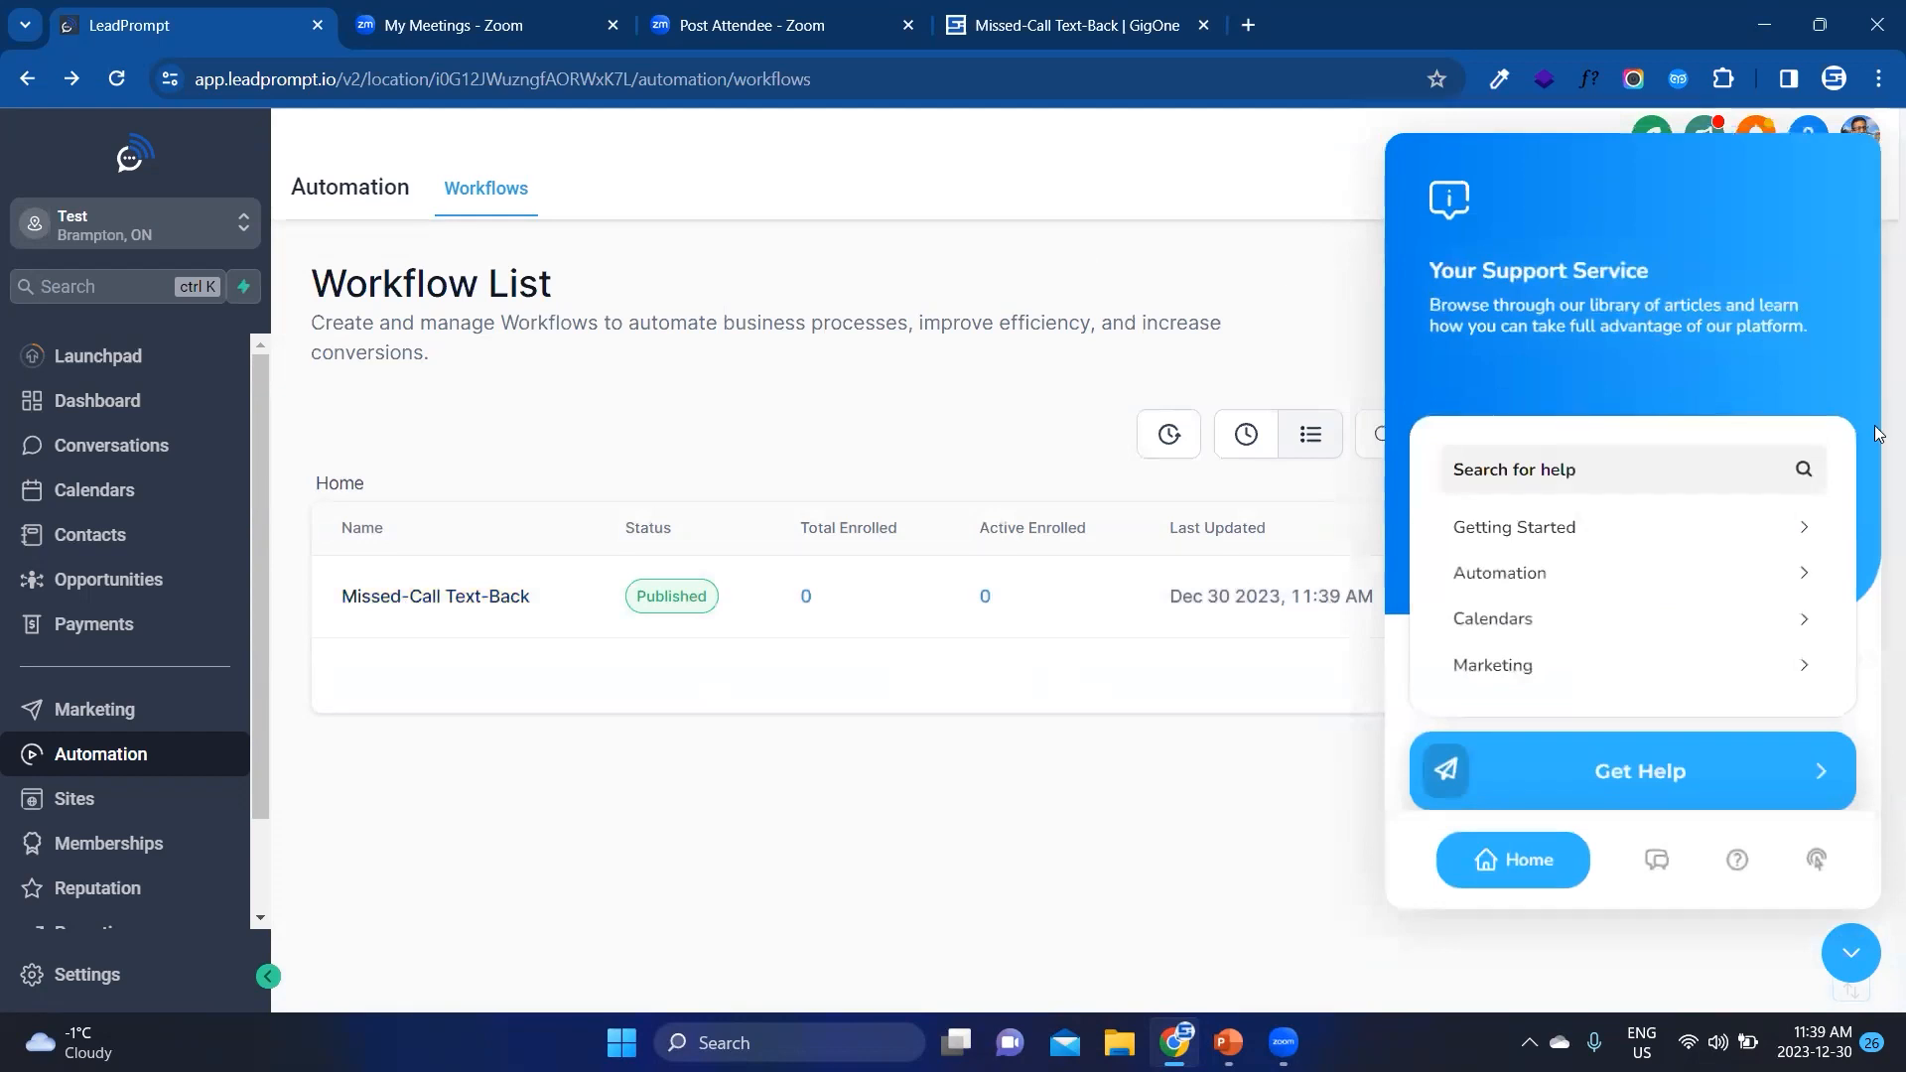
click(1655, 863)
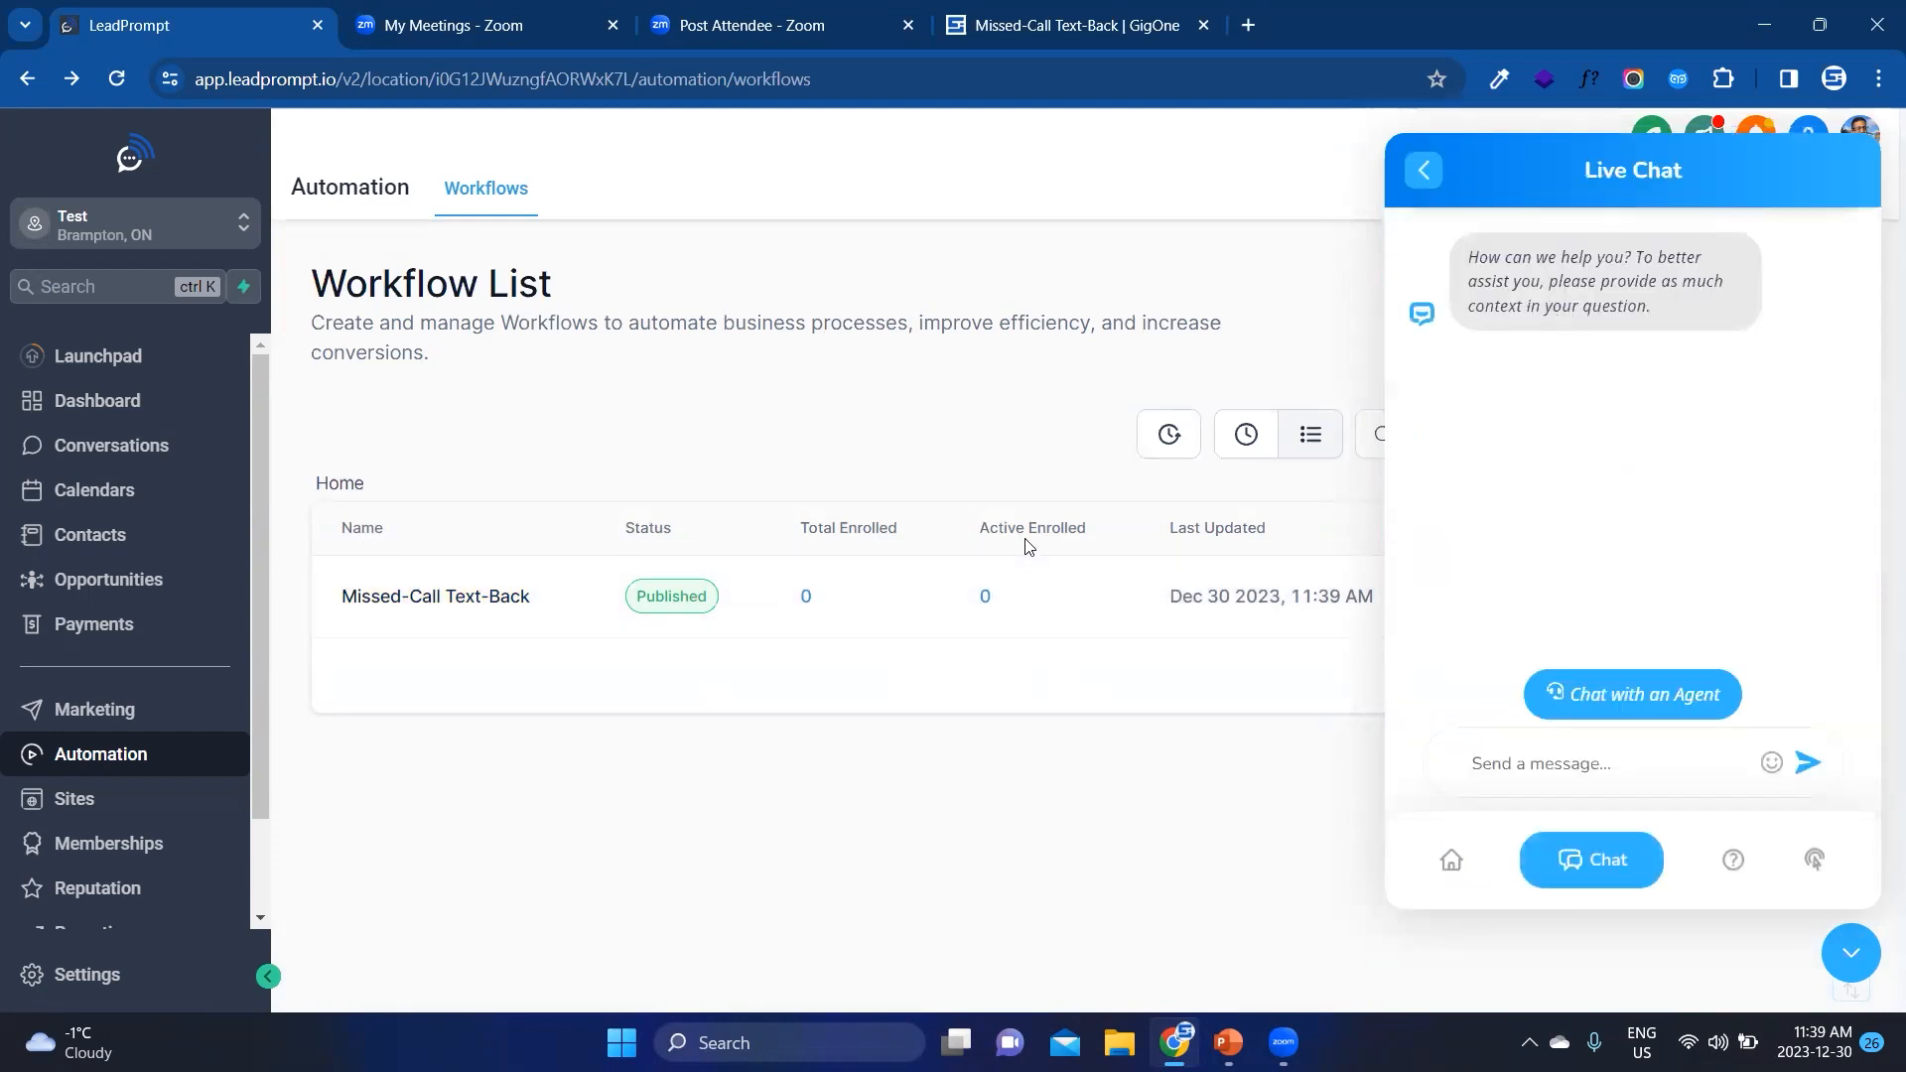
click(1735, 862)
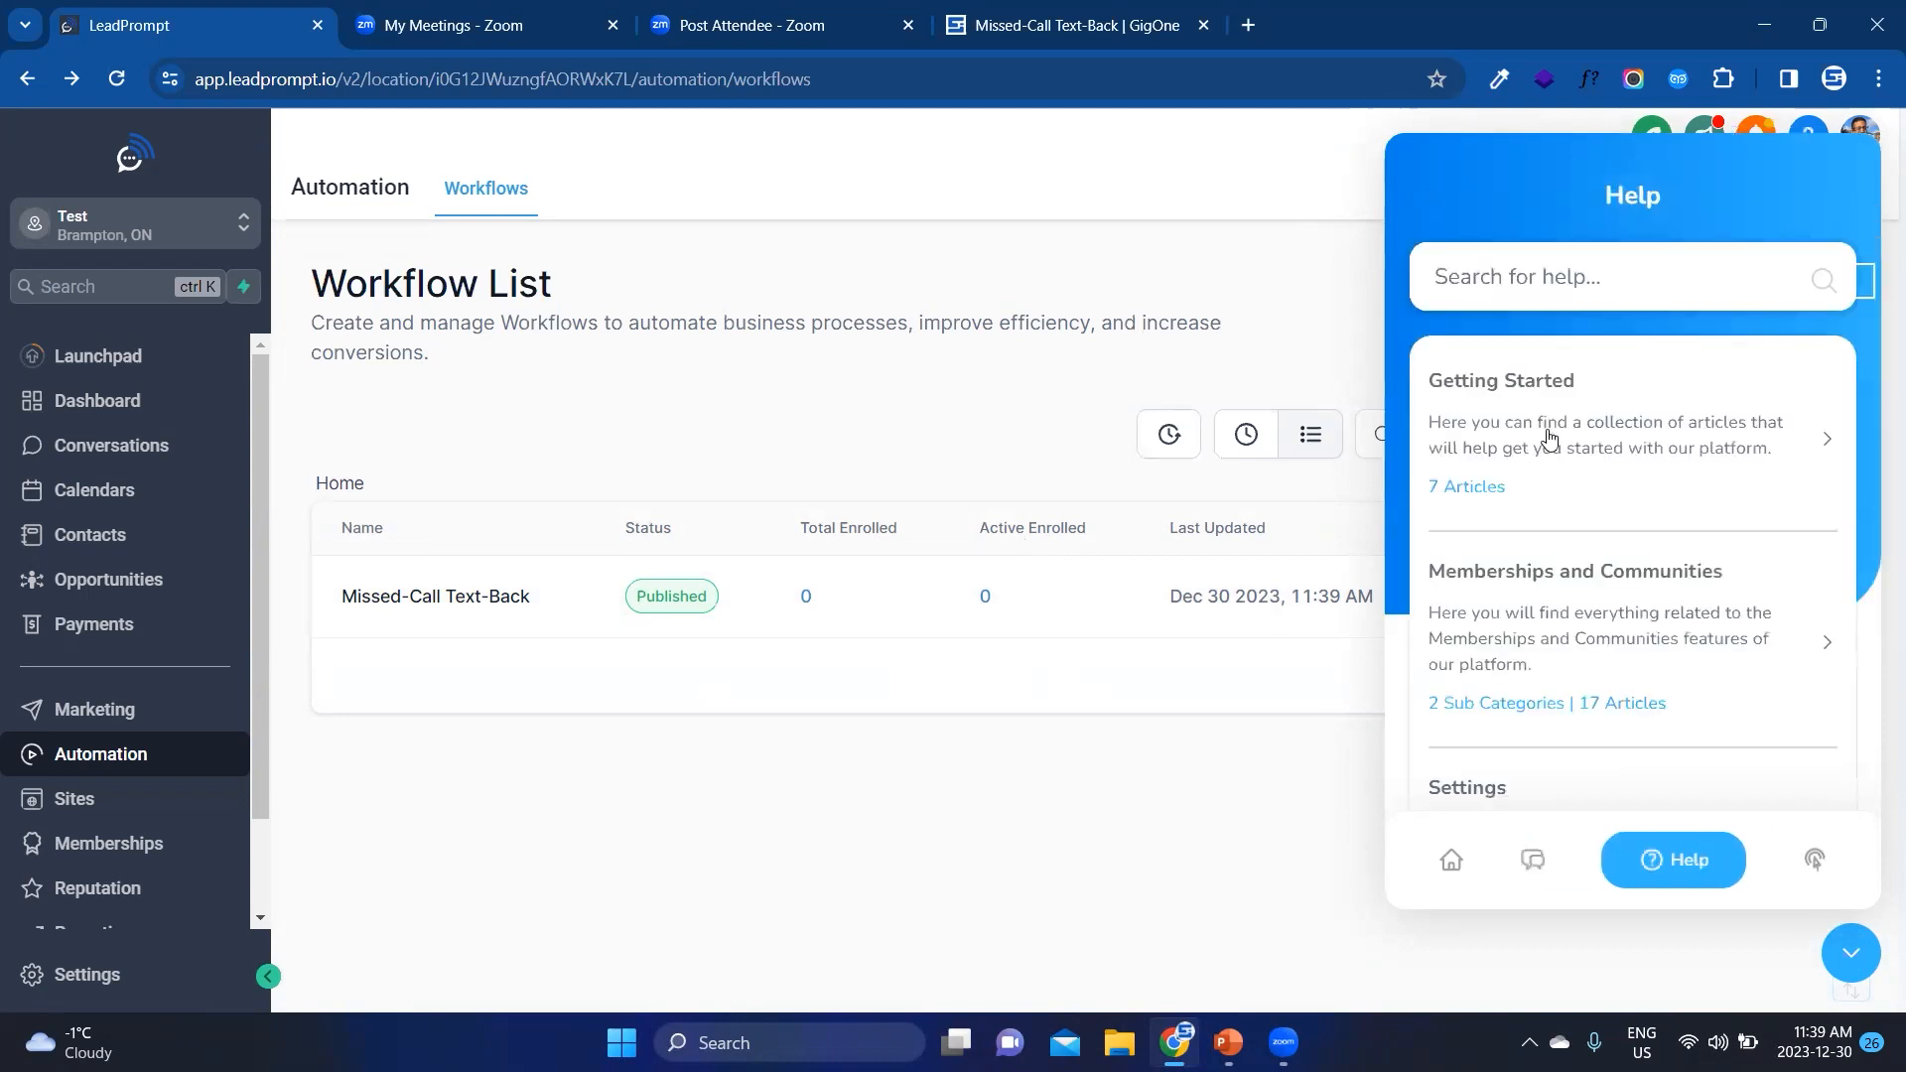
scroll(1498, 647, down, 9)
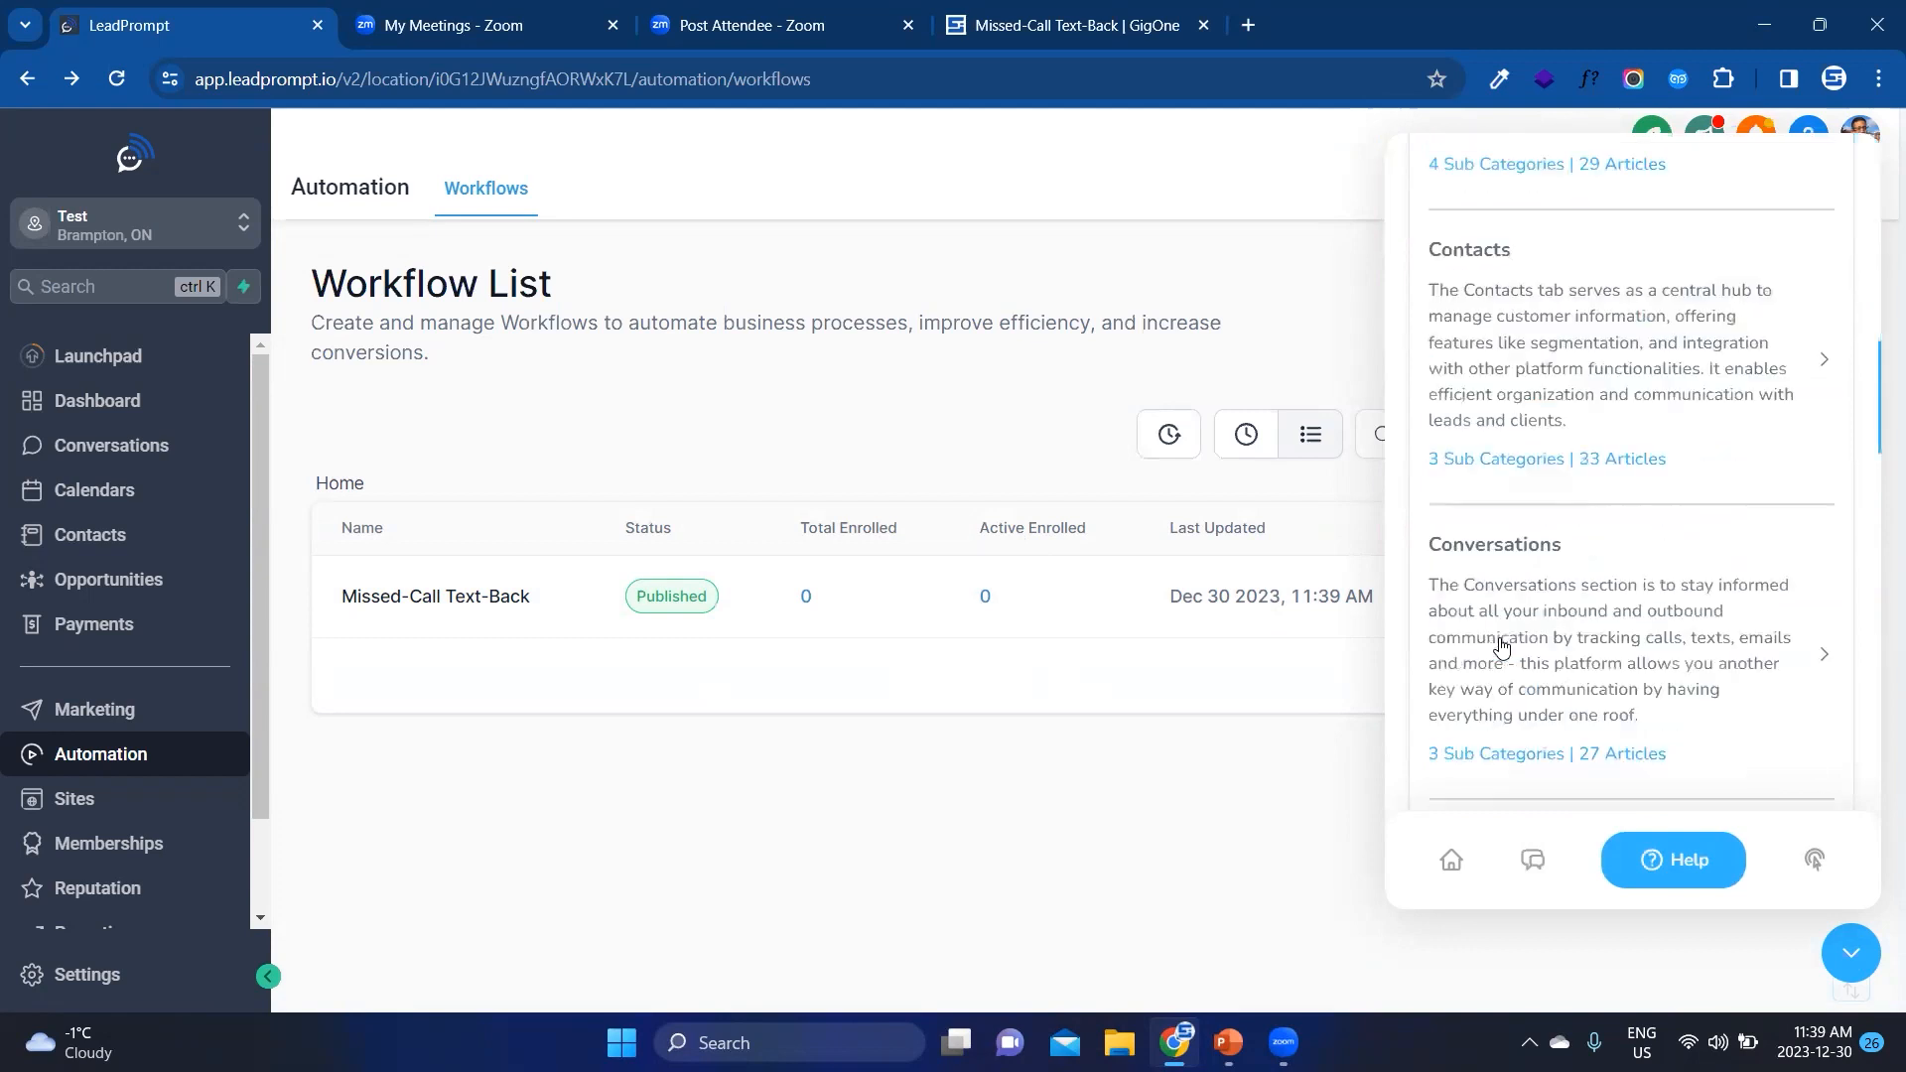
scroll(1526, 675, up, 9)
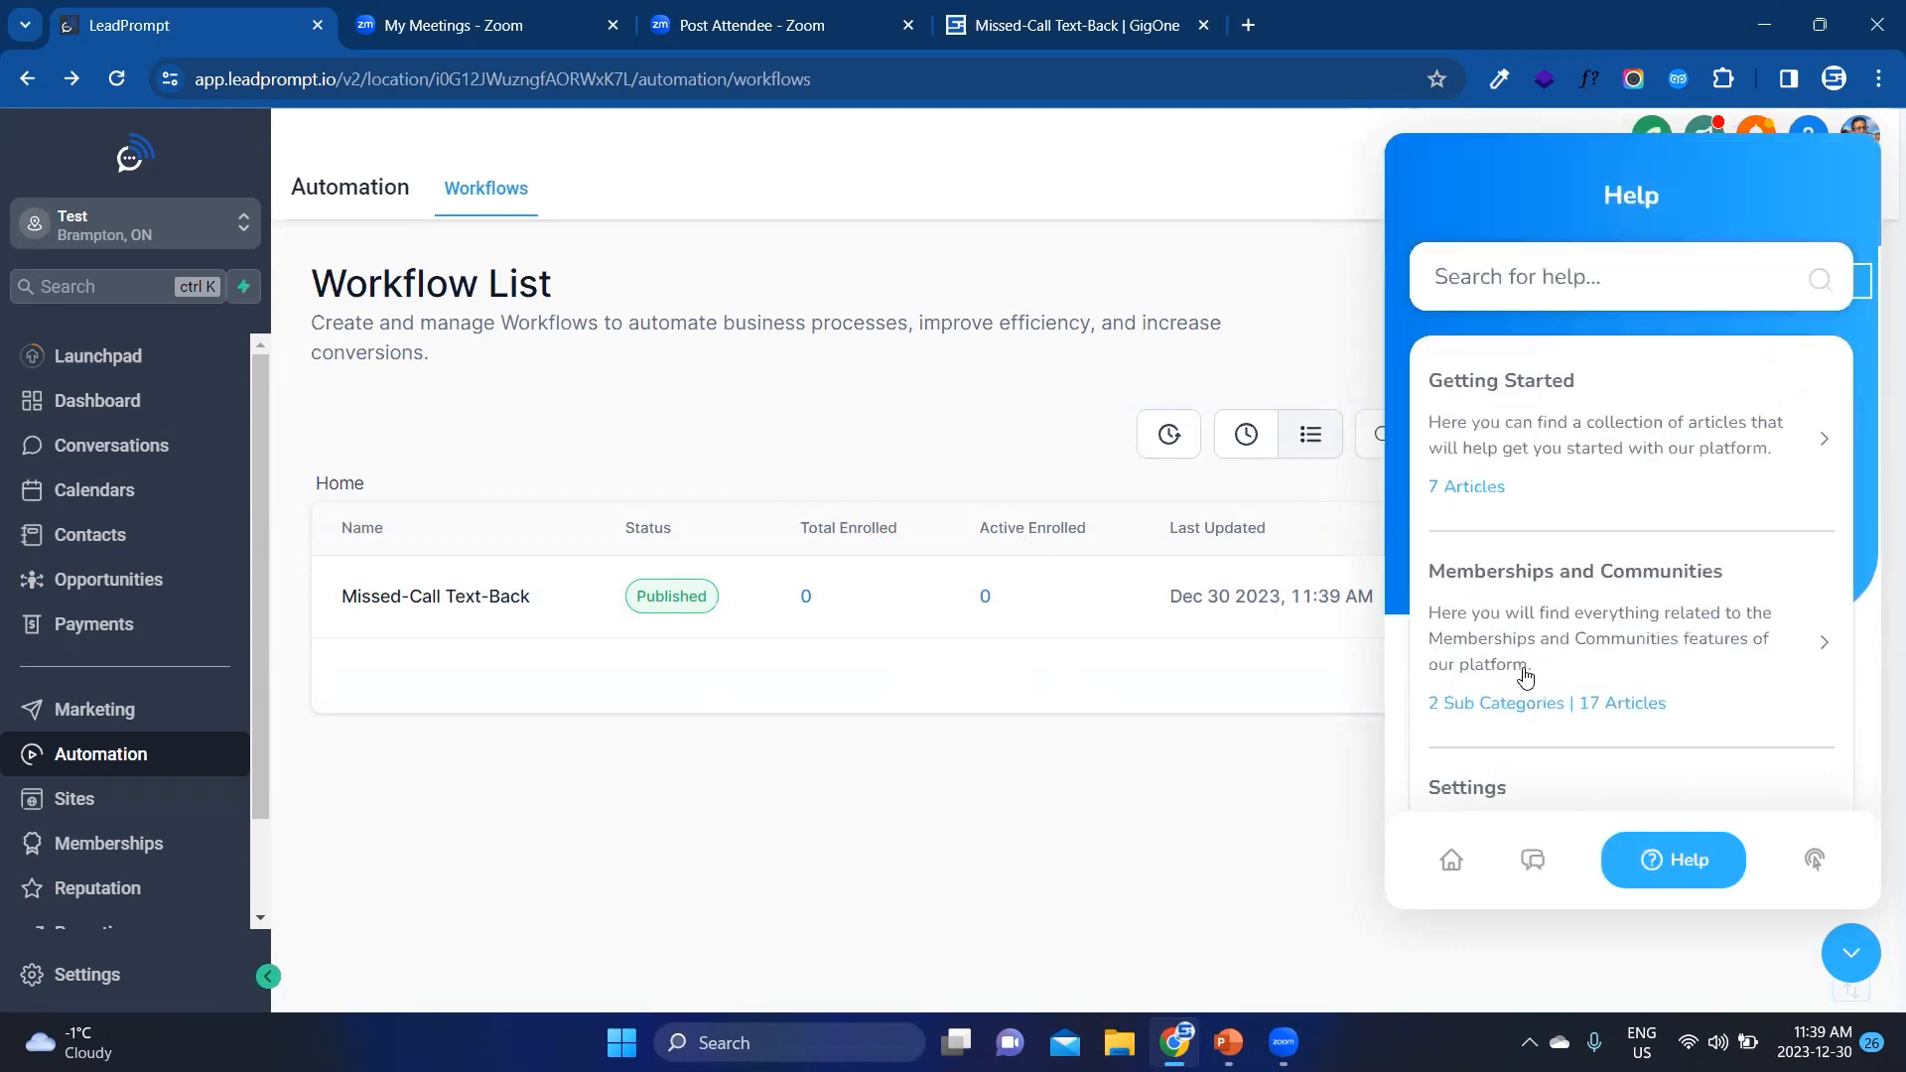
Step: Start the Opportunities product tour from the support guides and go through it to the end
click(1813, 862)
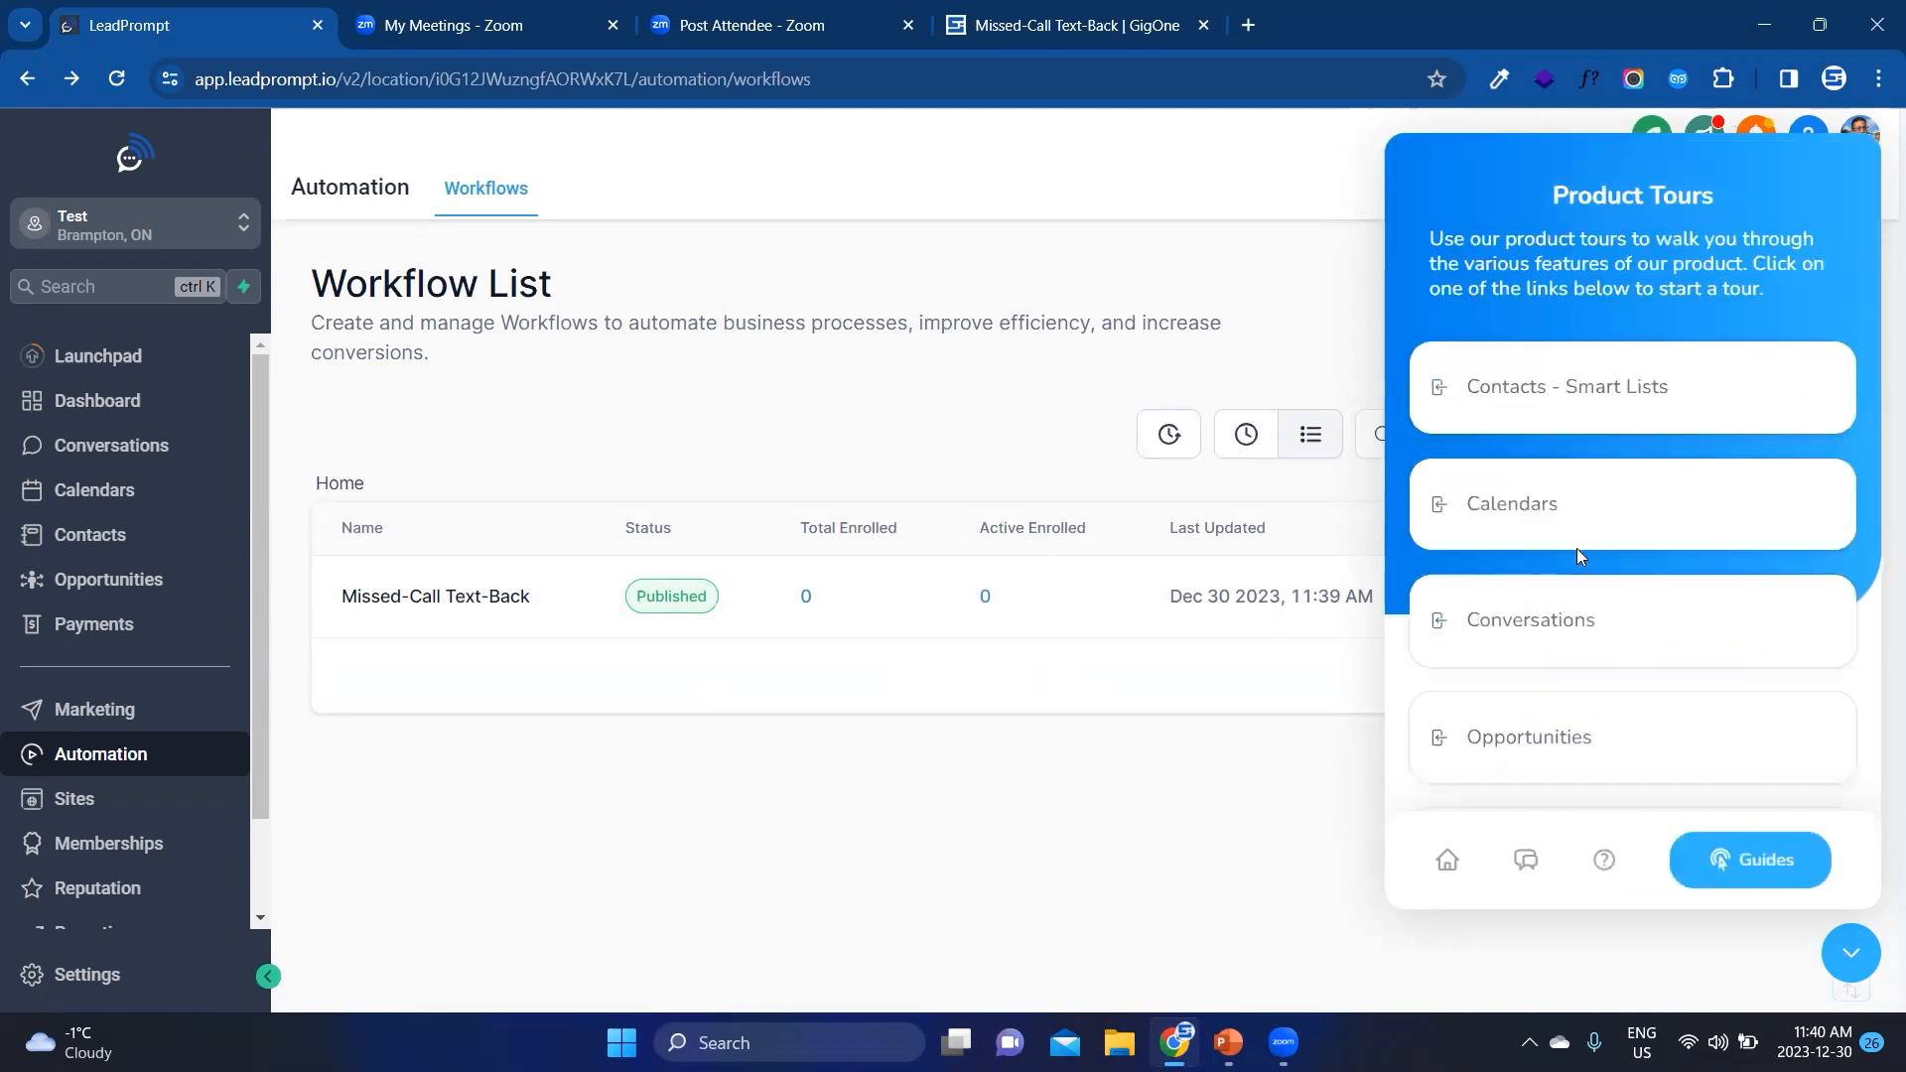
scroll(1577, 551, down, 5)
scroll(1513, 395, up, 2)
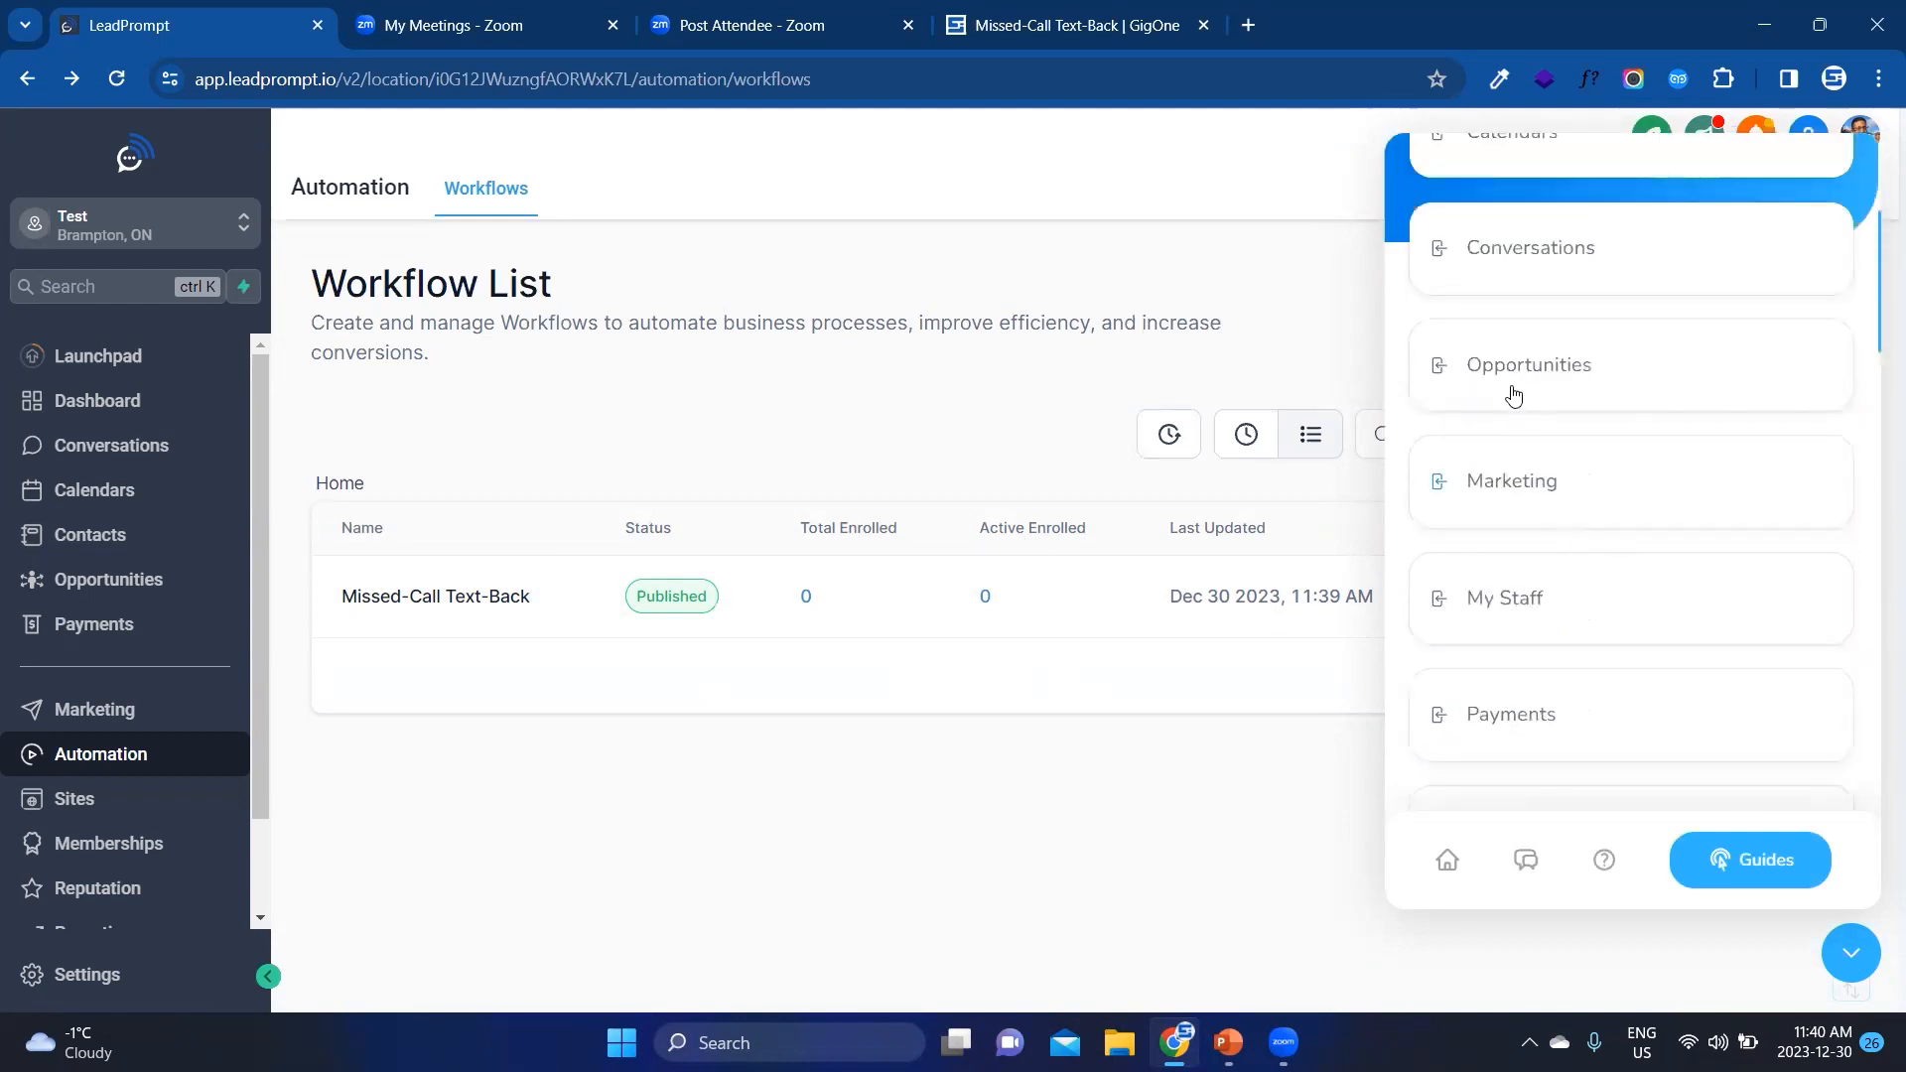
click(1506, 361)
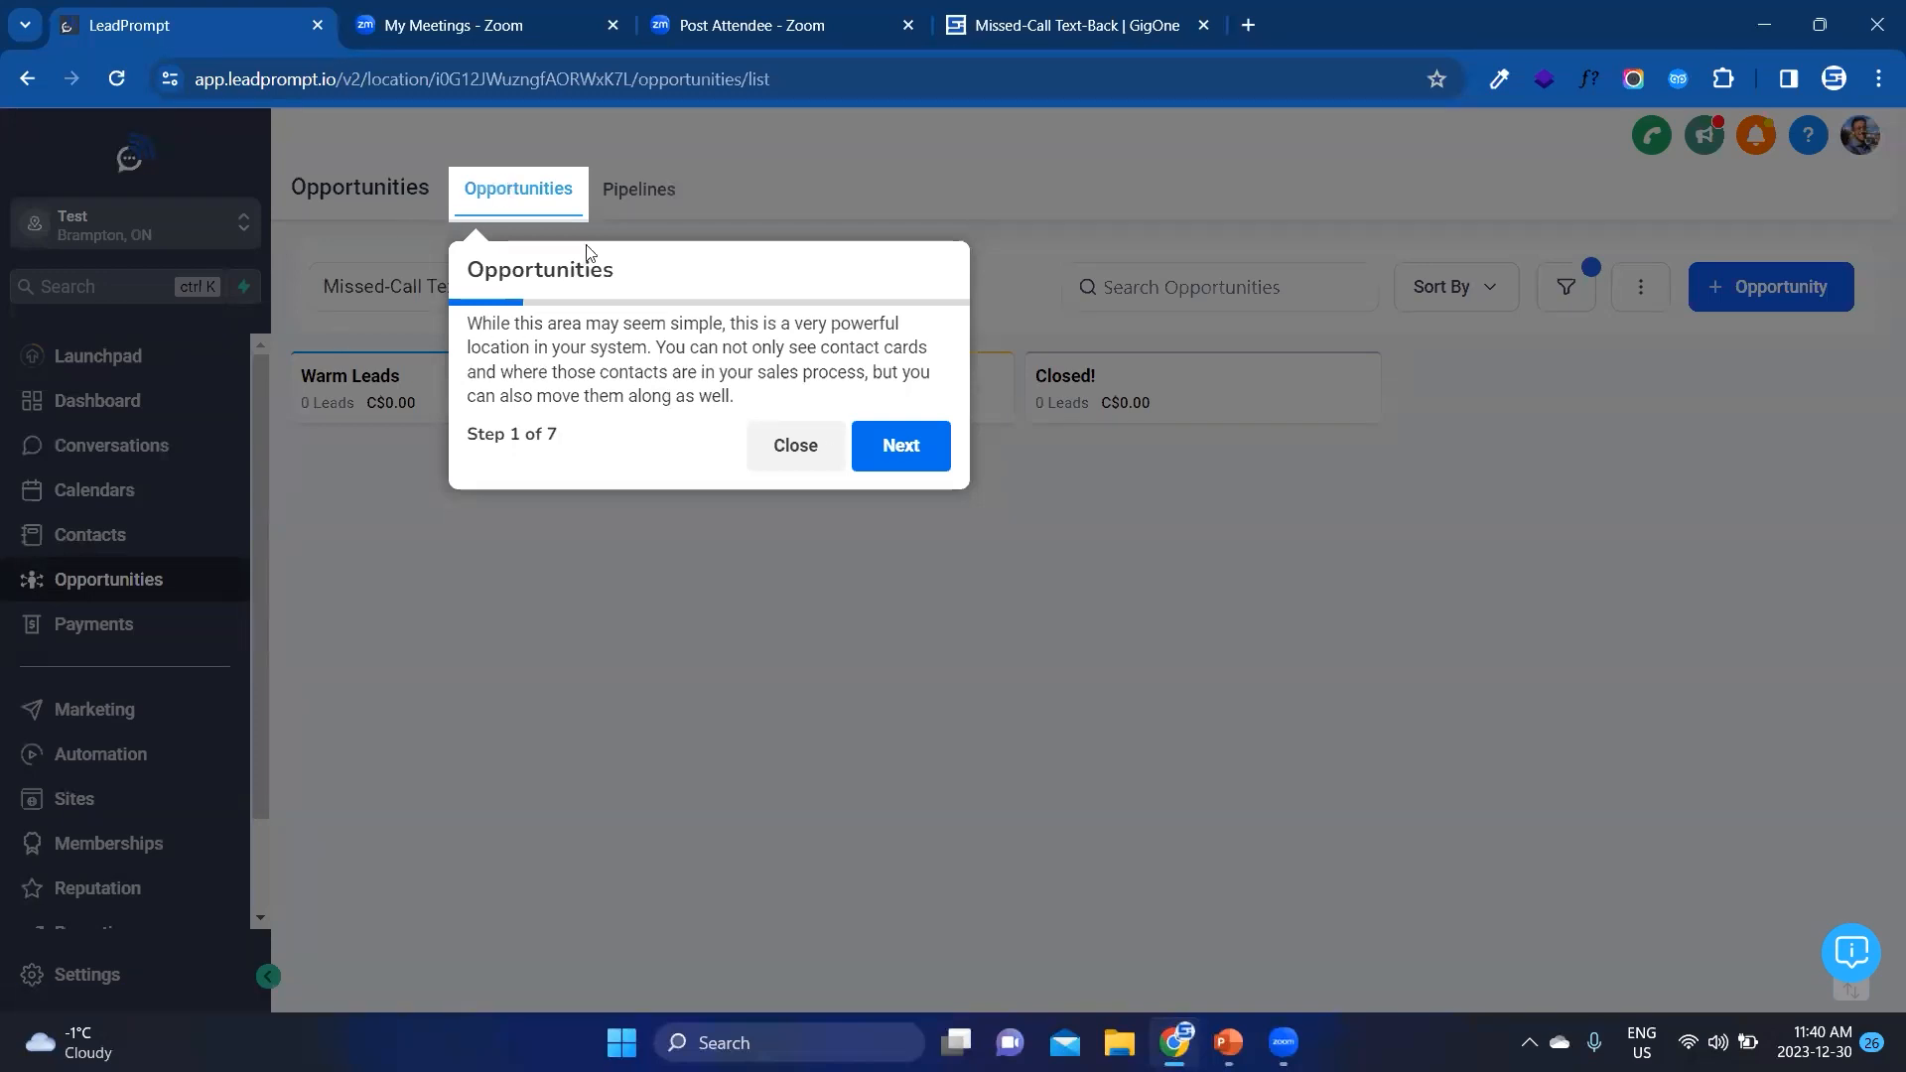
click(880, 446)
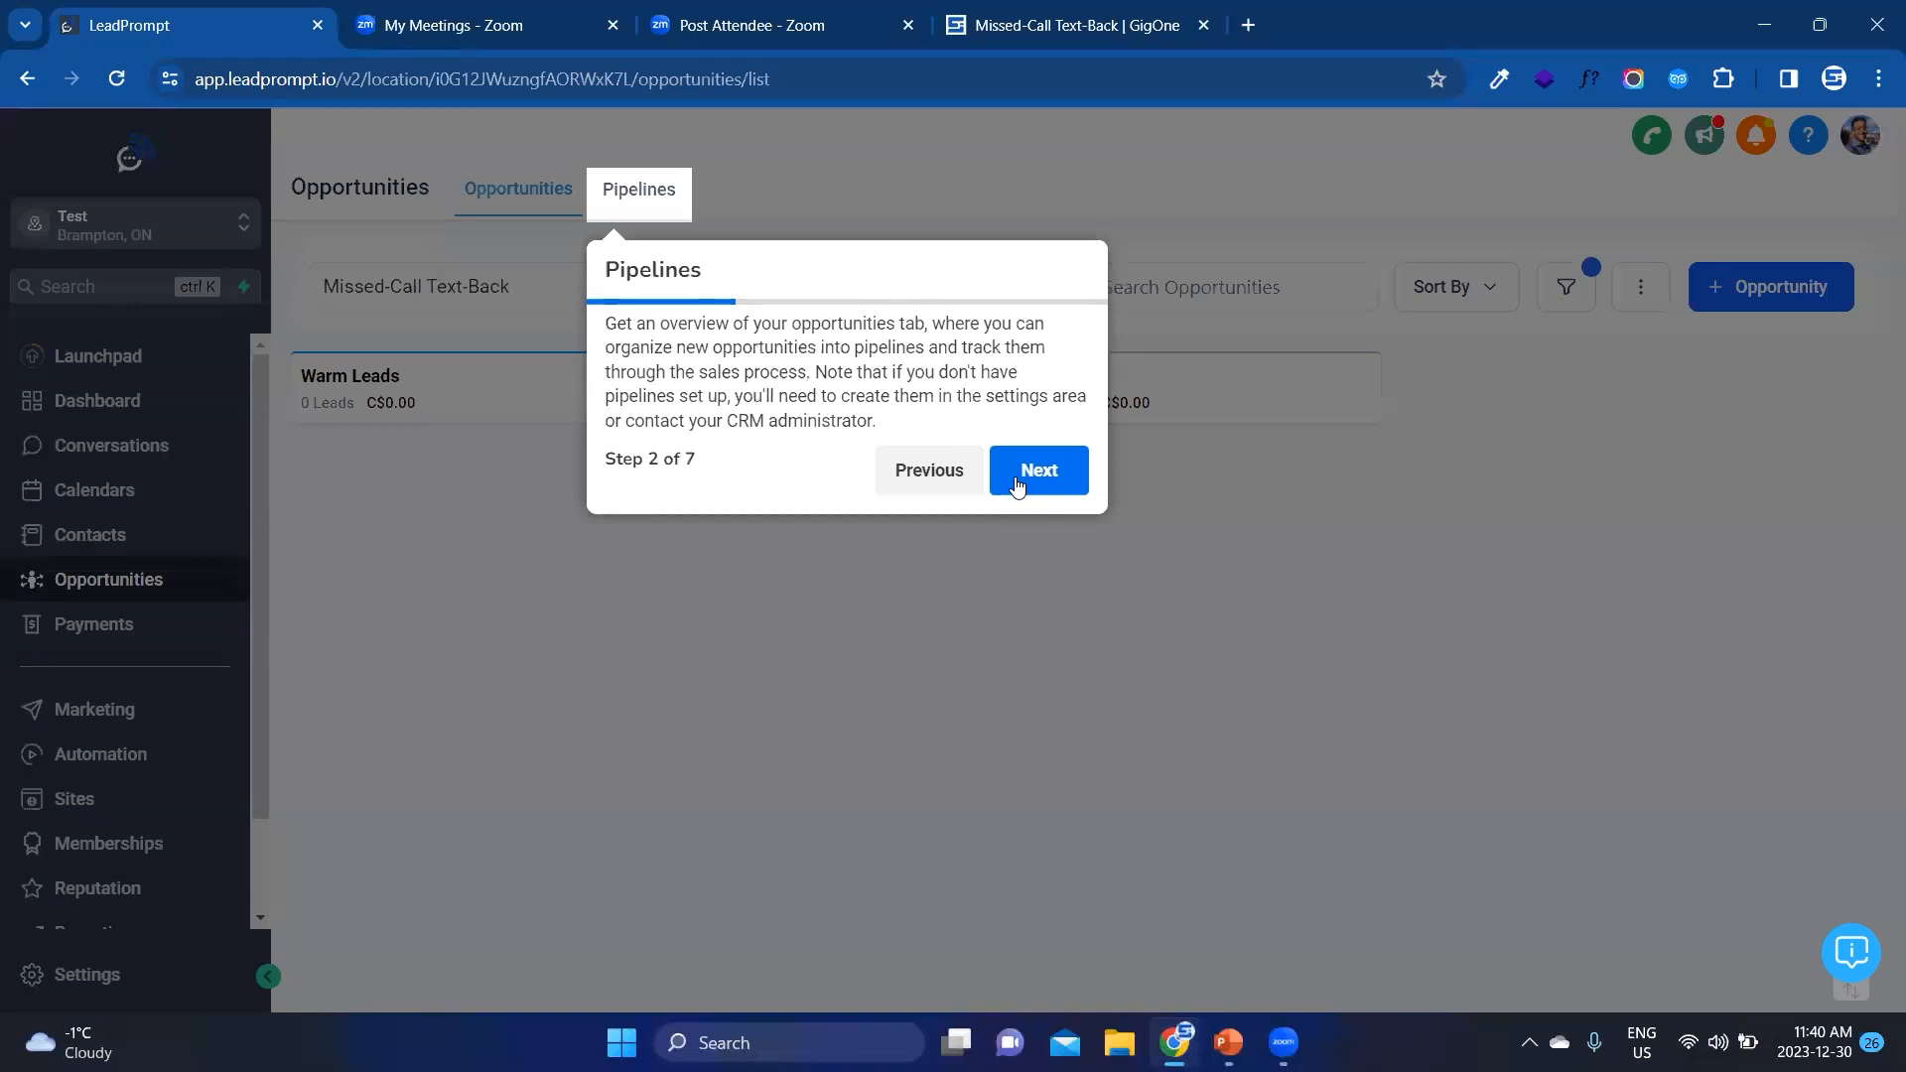
click(1017, 483)
click(1474, 482)
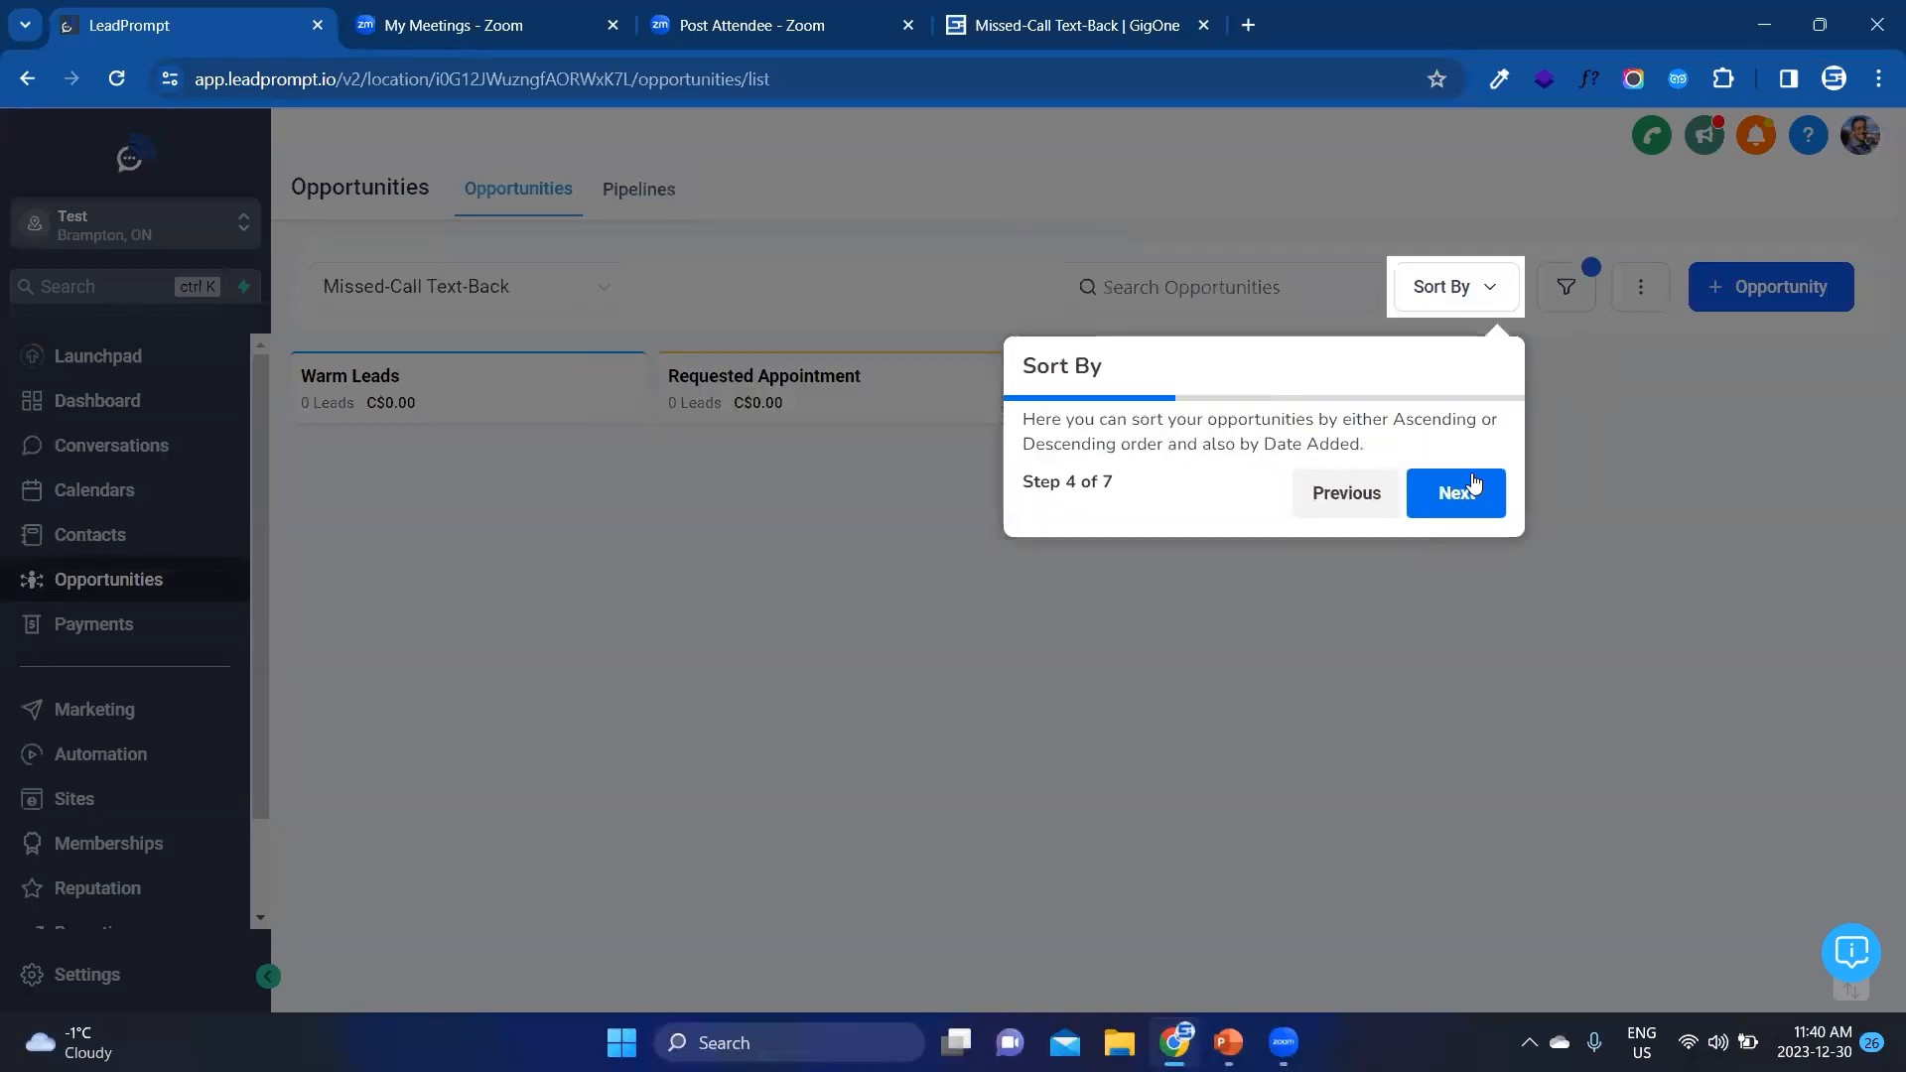
click(1471, 506)
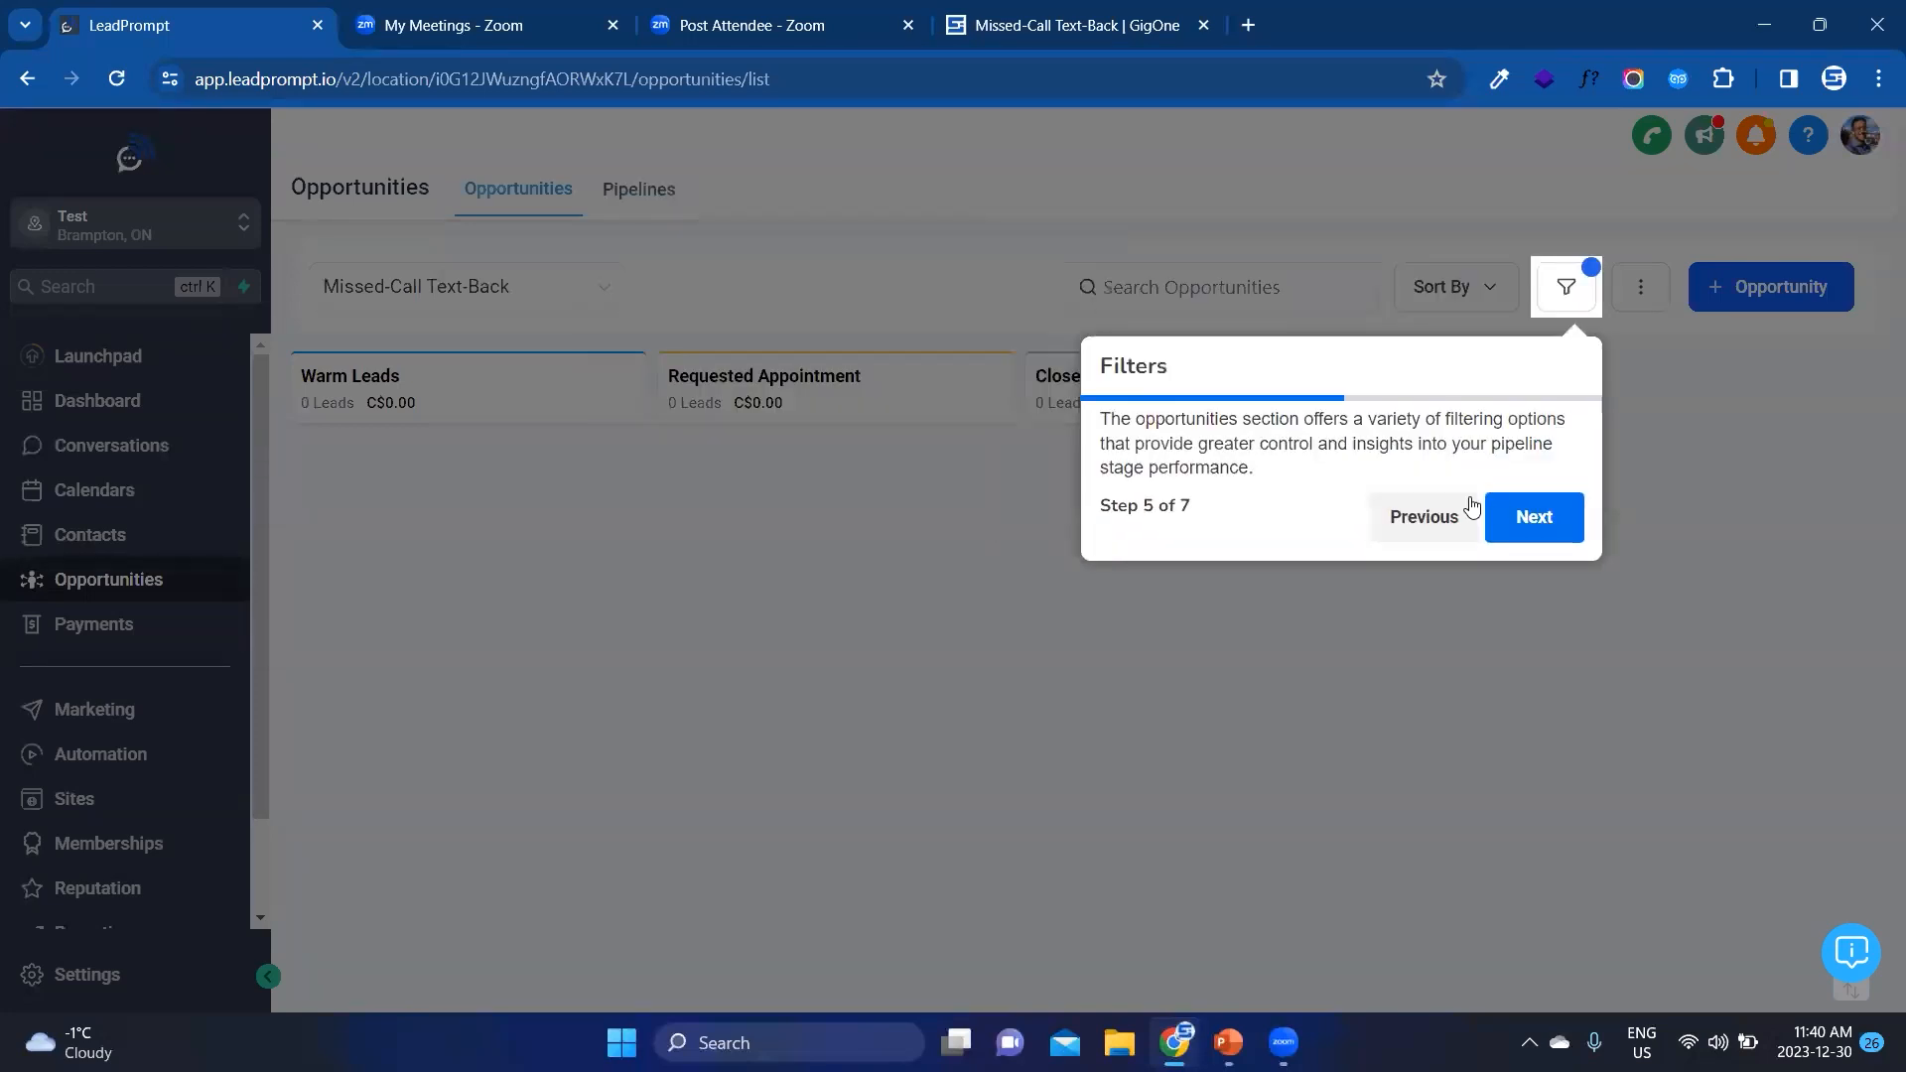
click(1516, 521)
click(1589, 522)
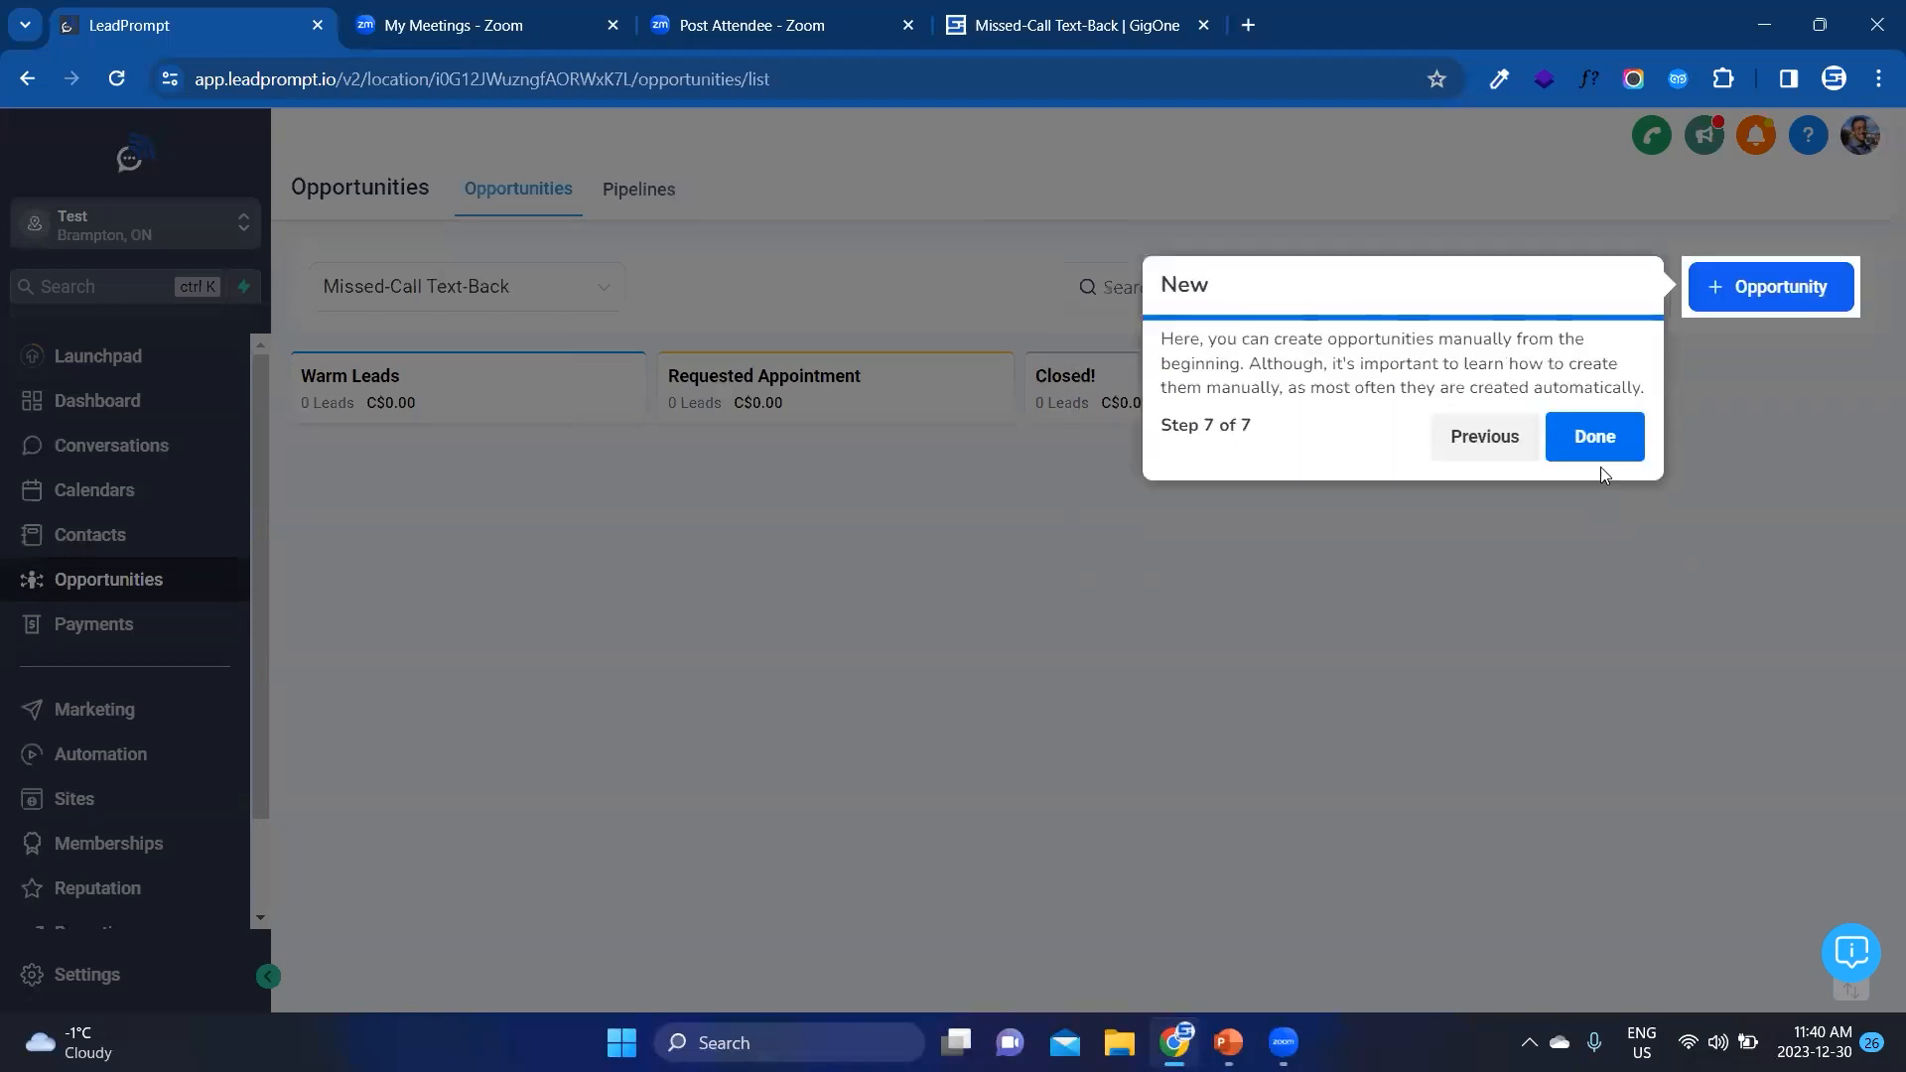
click(1595, 436)
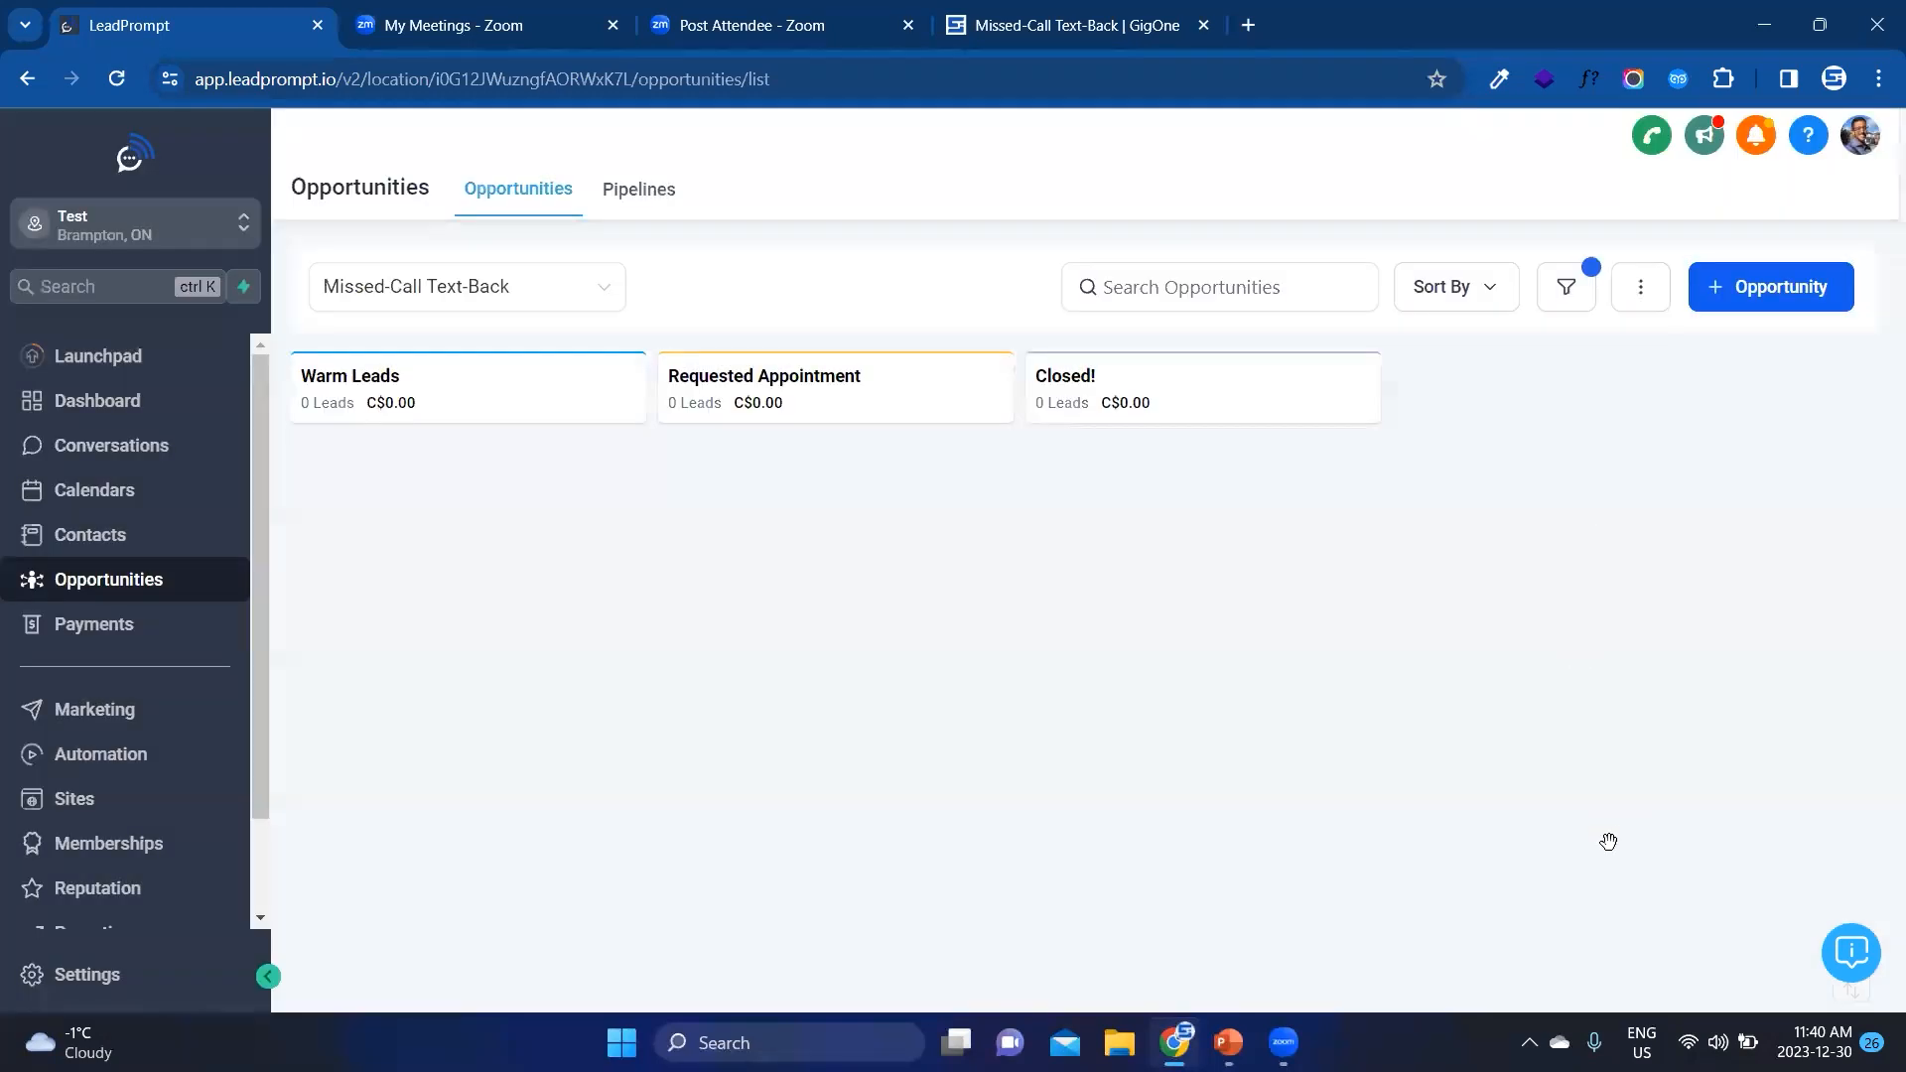
Step: Search the help articles for "phone", look through the Buy A Phone Number article and return to the results
click(1606, 859)
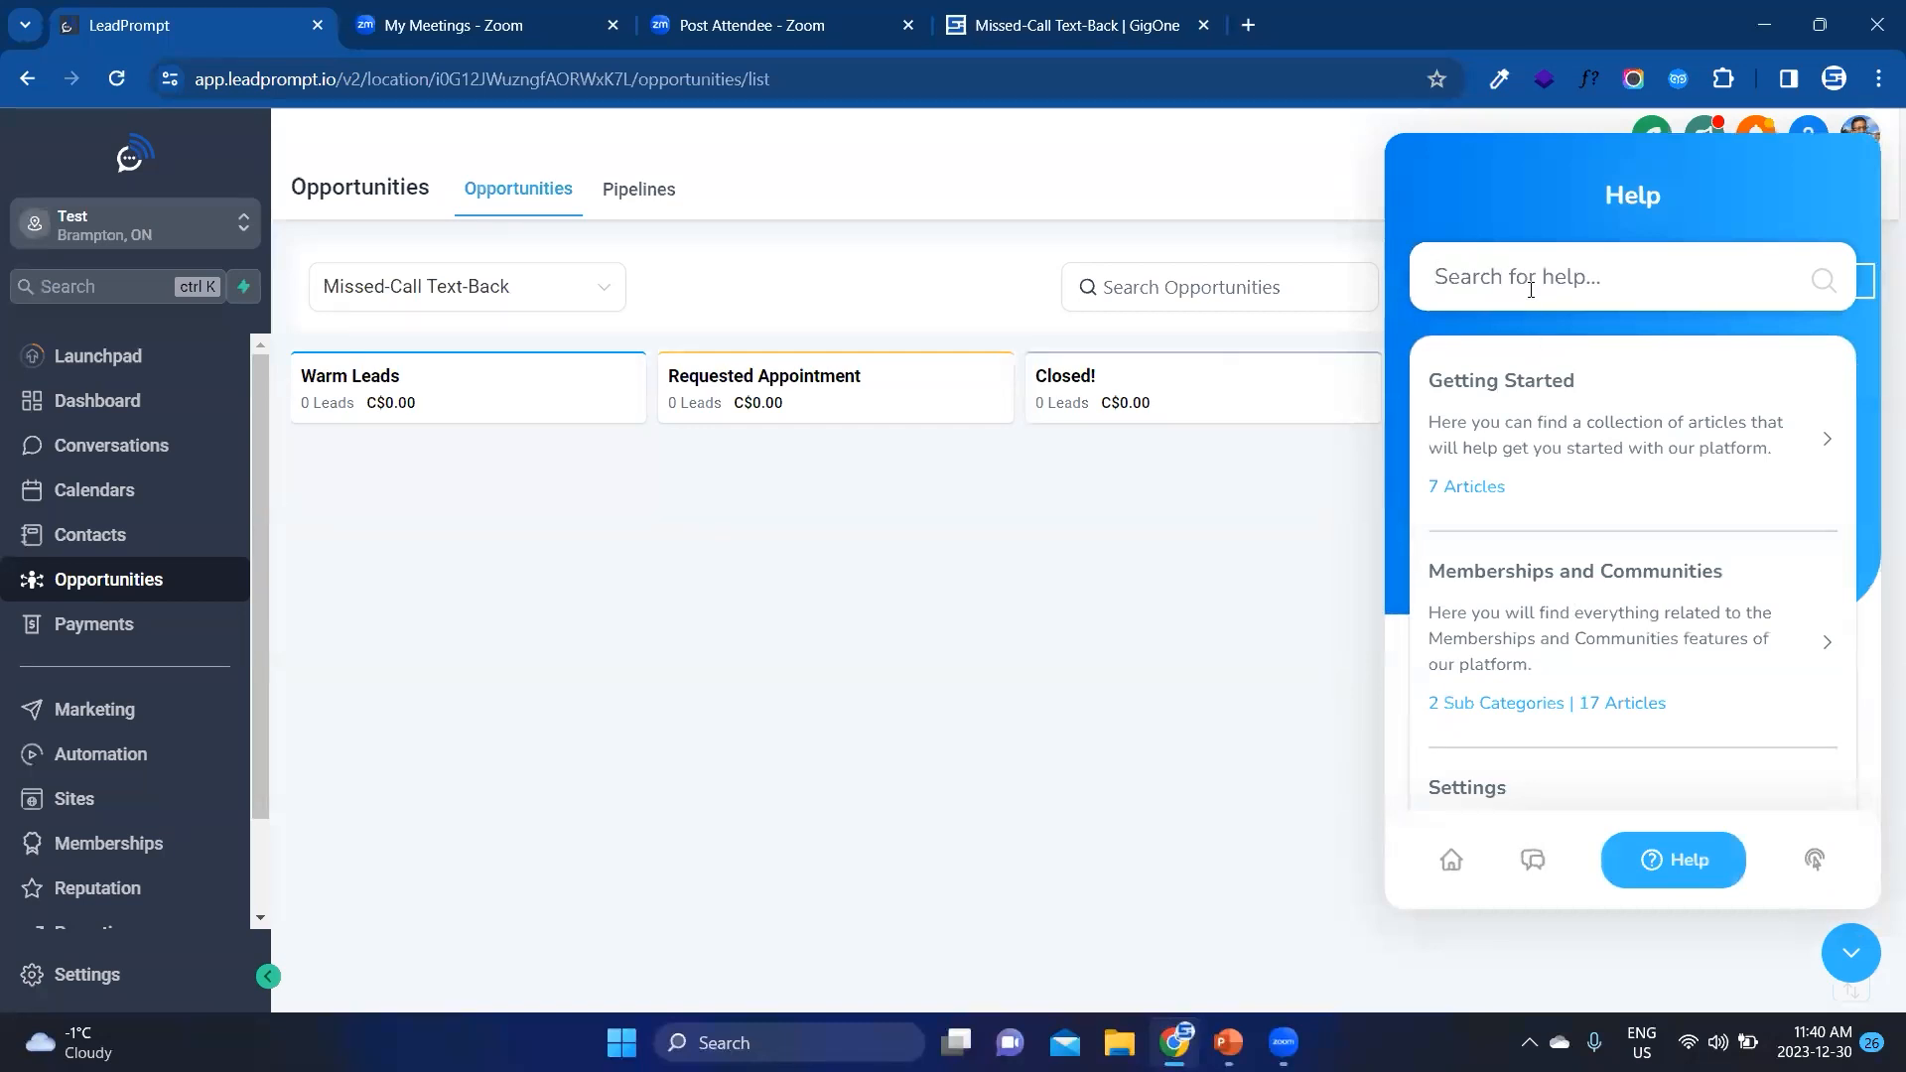
text(phone)
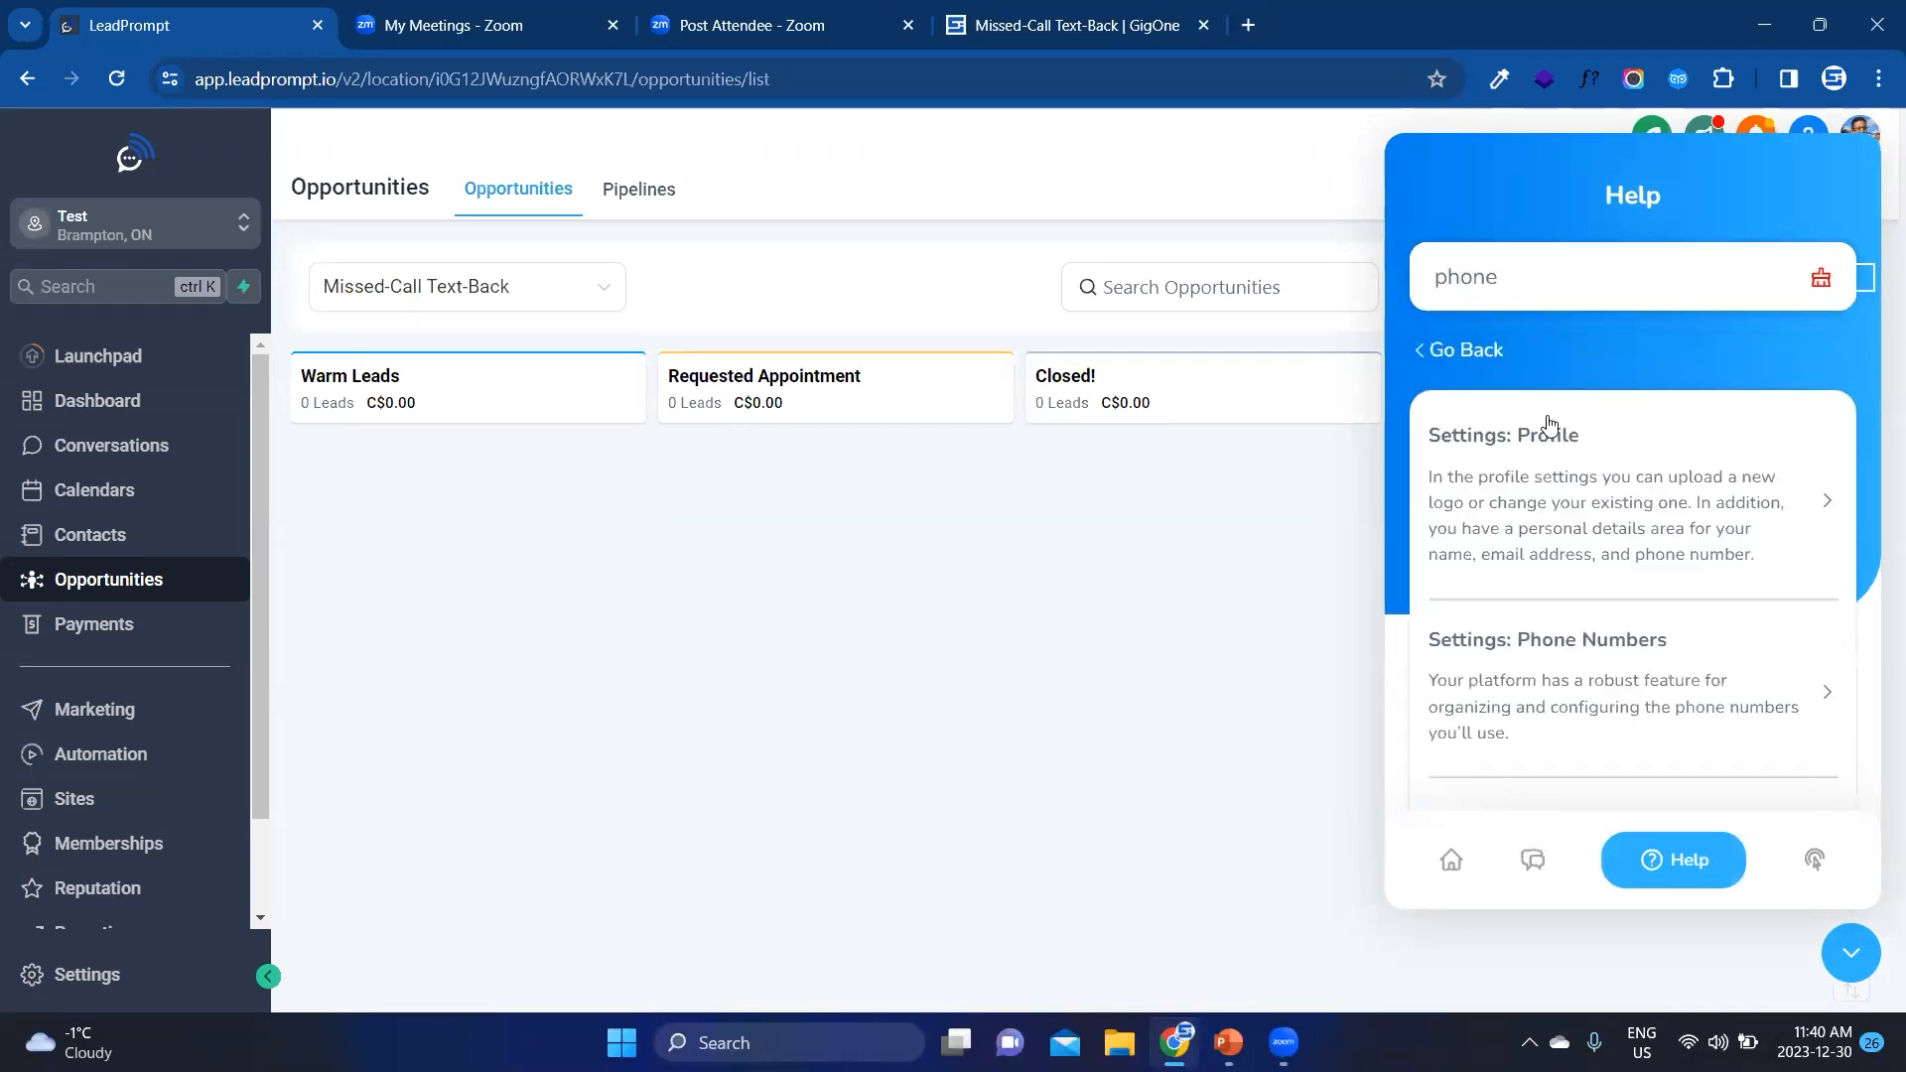
scroll(1544, 596, down, 10)
scroll(1536, 651, down, 3)
click(1523, 729)
scroll(1290, 660, down, 3)
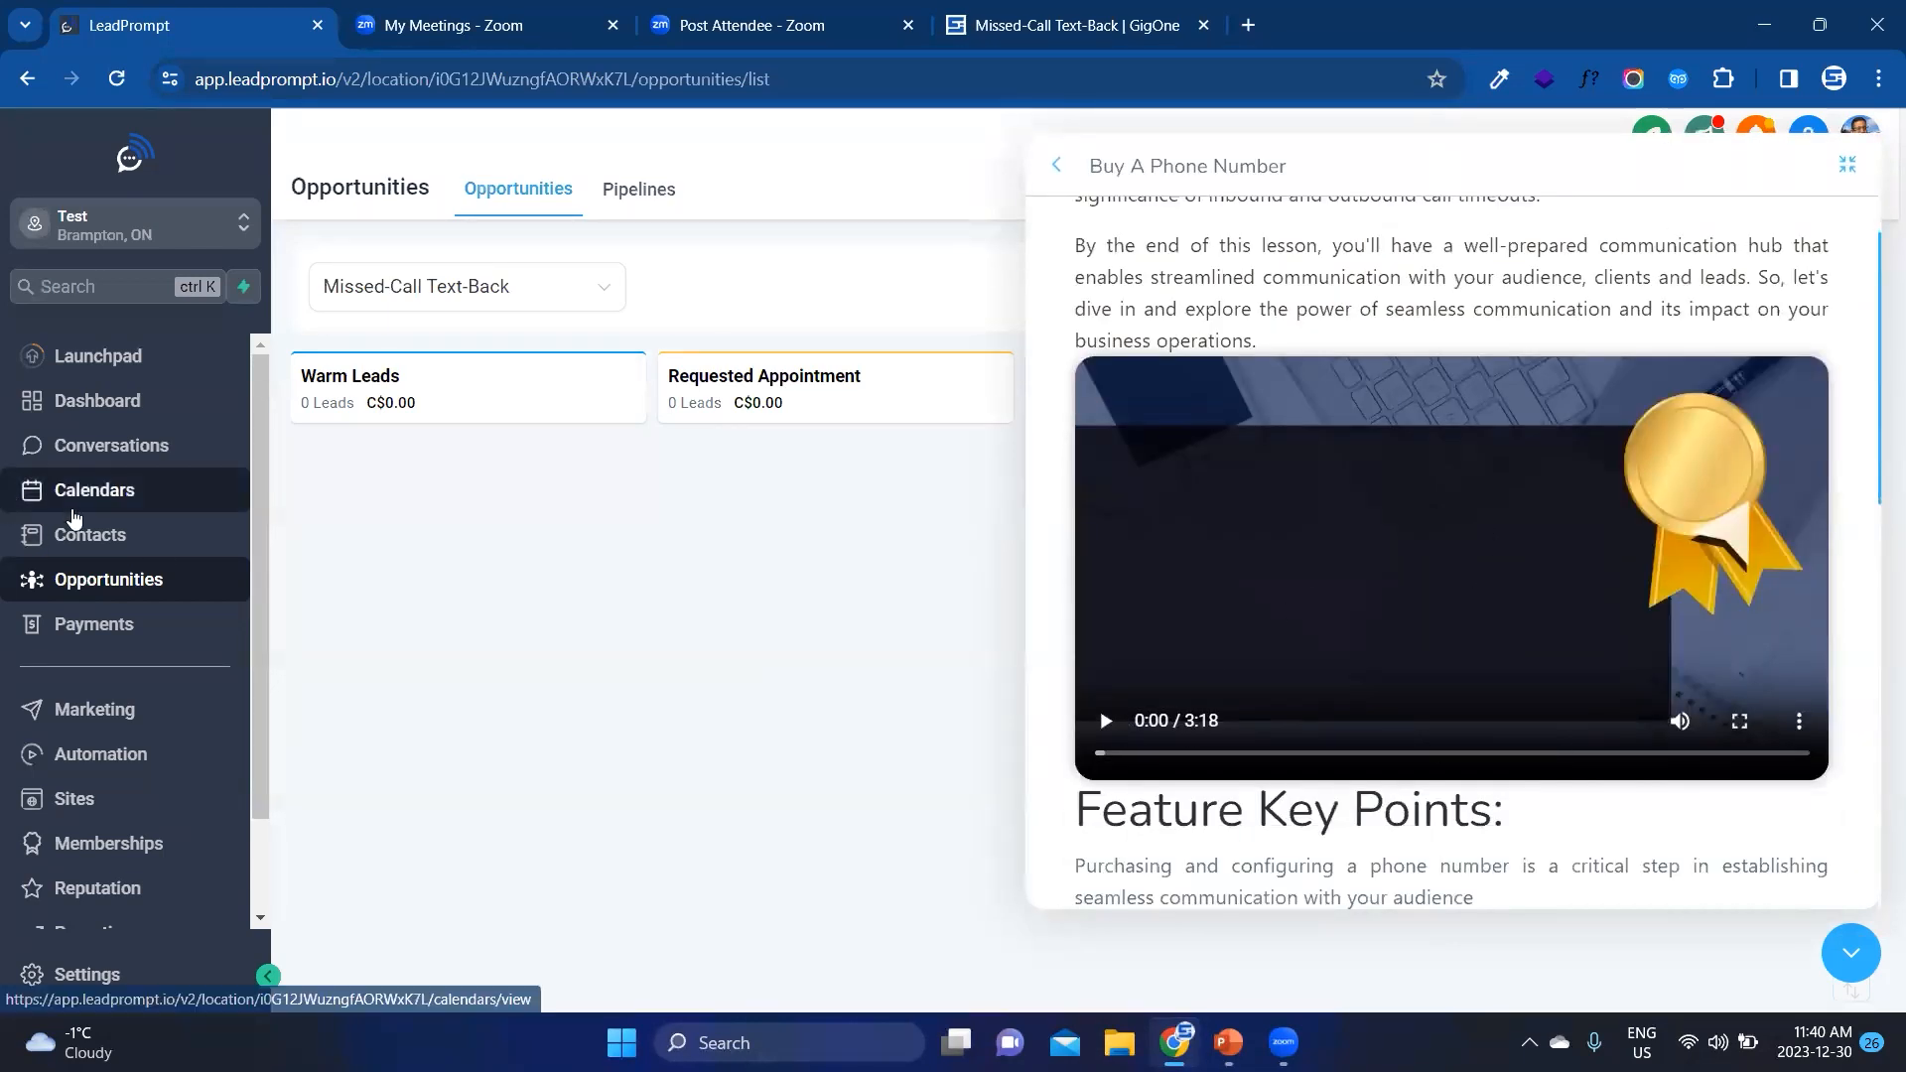
scroll(1273, 648, up, 3)
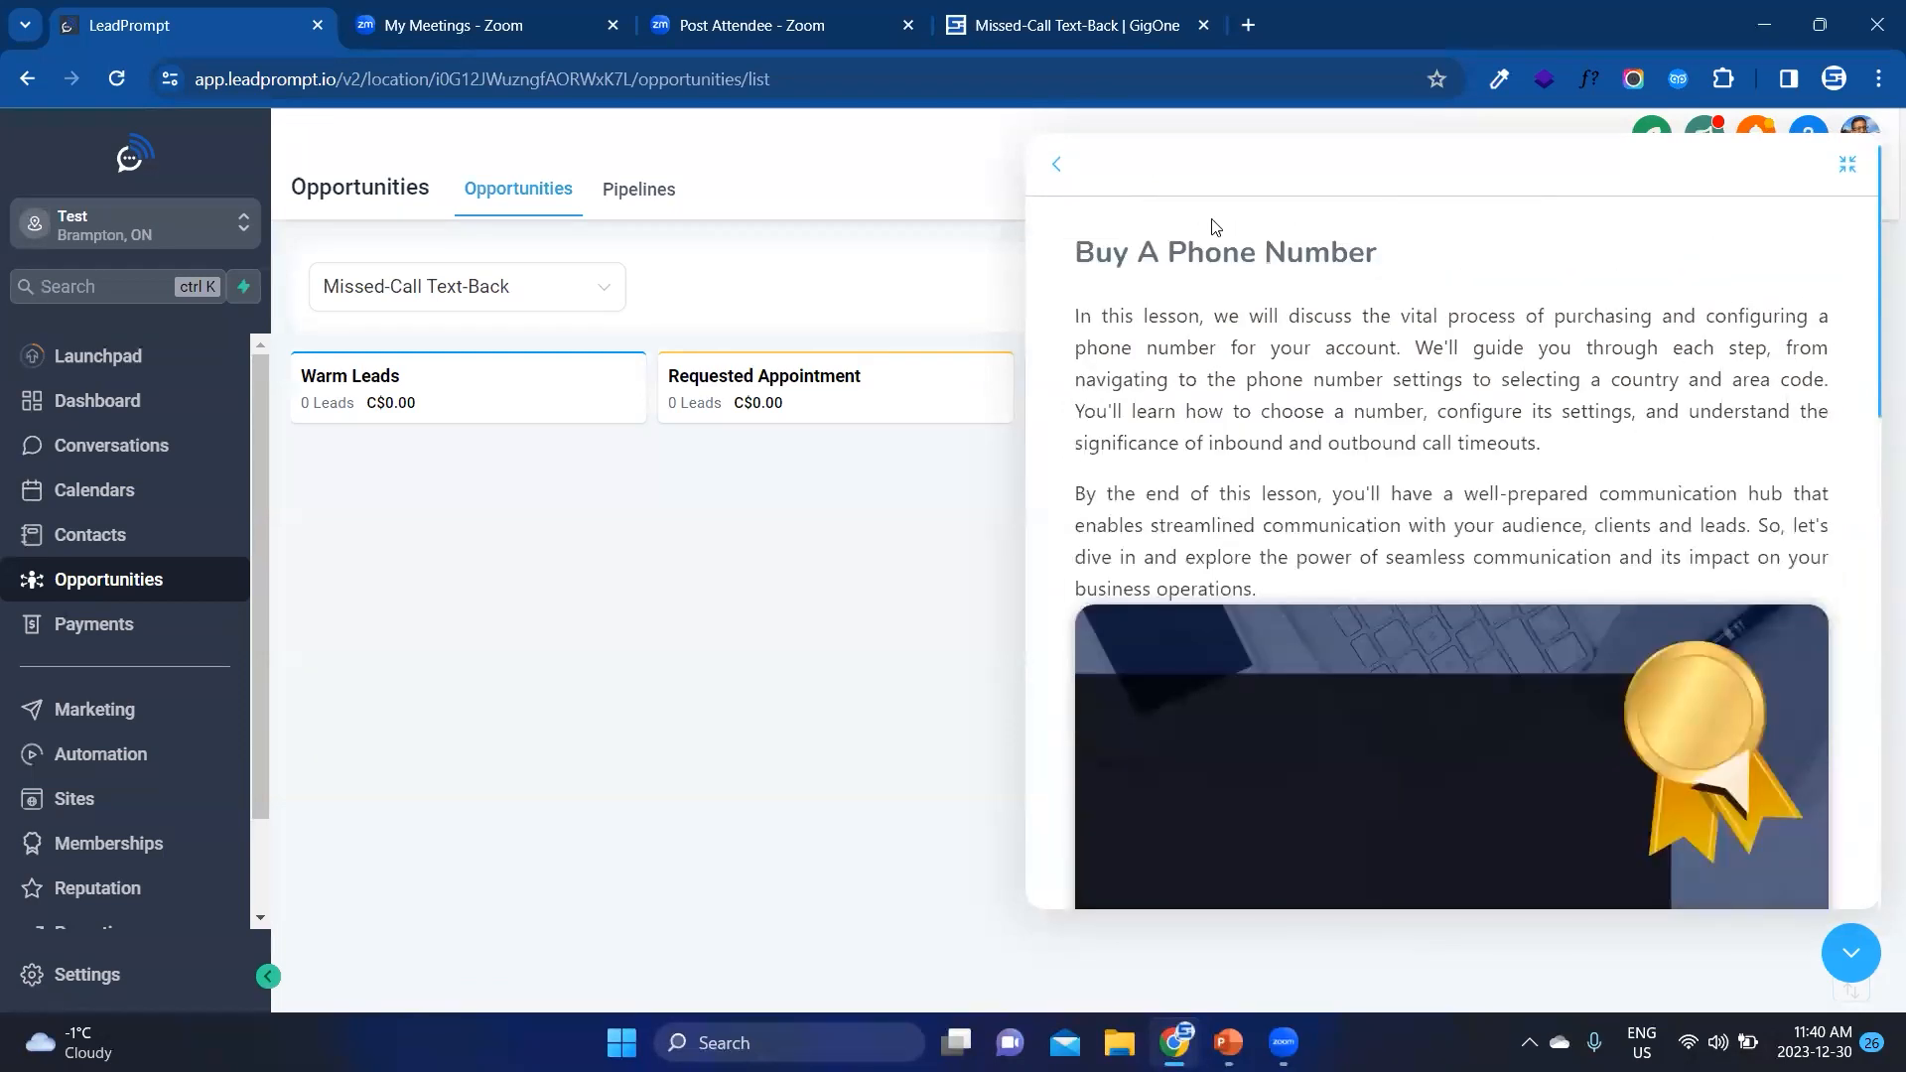
click(1062, 171)
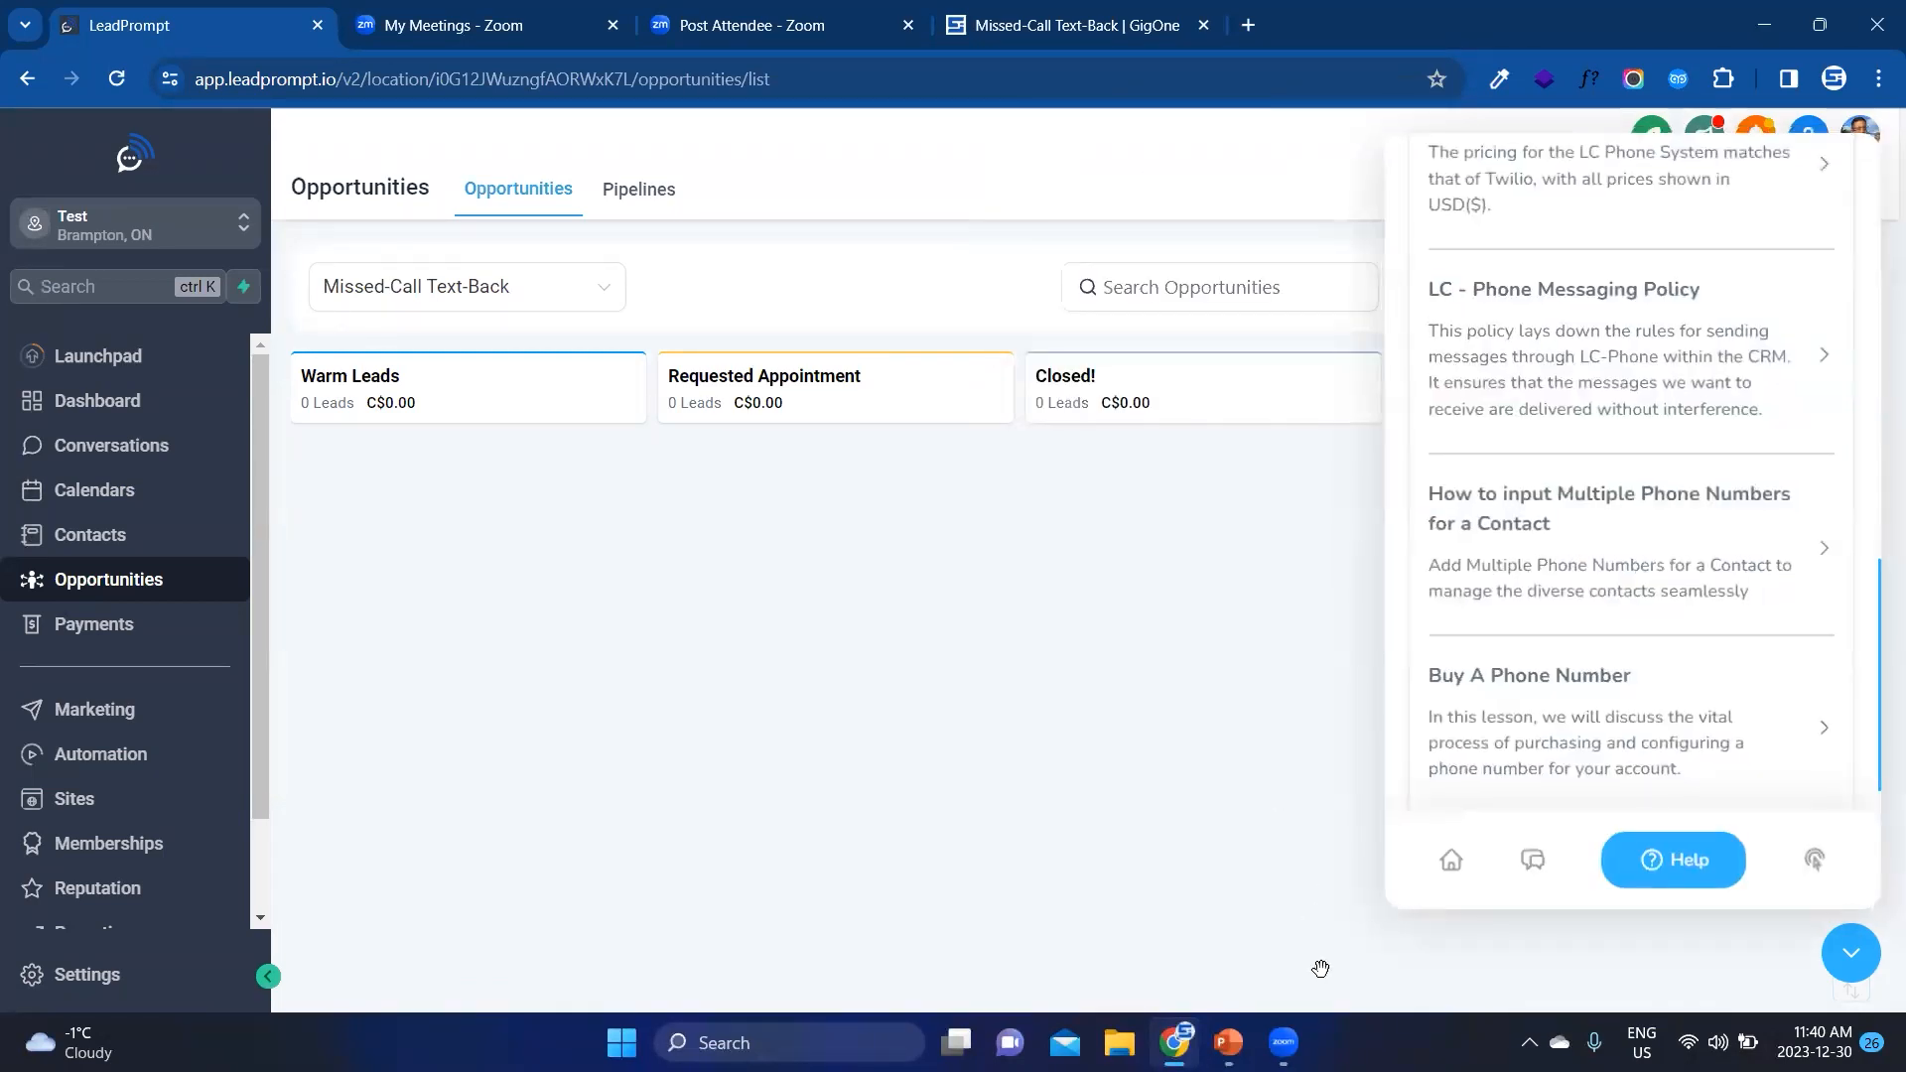